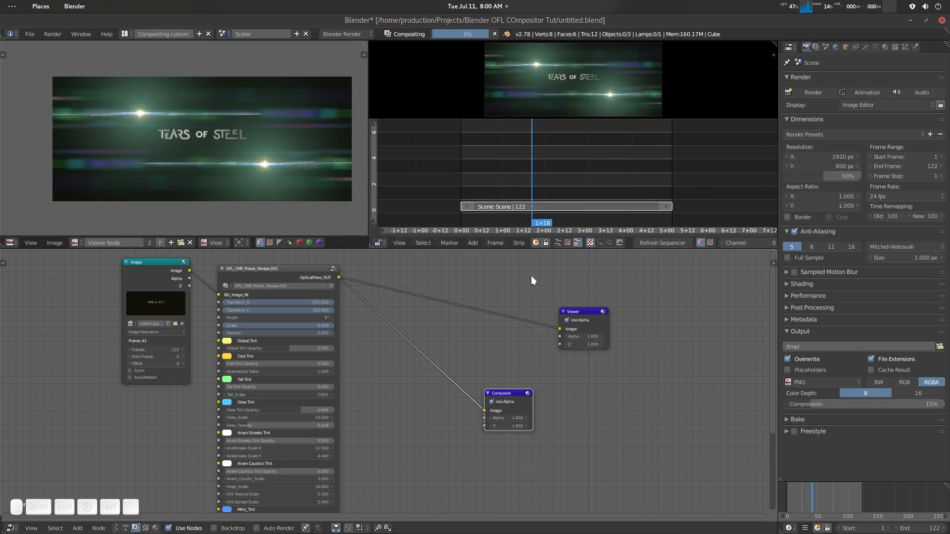
- Scrub through the Tears of Steel title strip in the sequencer and play back its animated flare preview
{"action": "left_click_drag", "start_coordinate": [549, 176], "coordinate": [594, 173]}
{"action": "right_click_drag", "start_coordinate": [595, 171], "coordinate": [595, 172]}
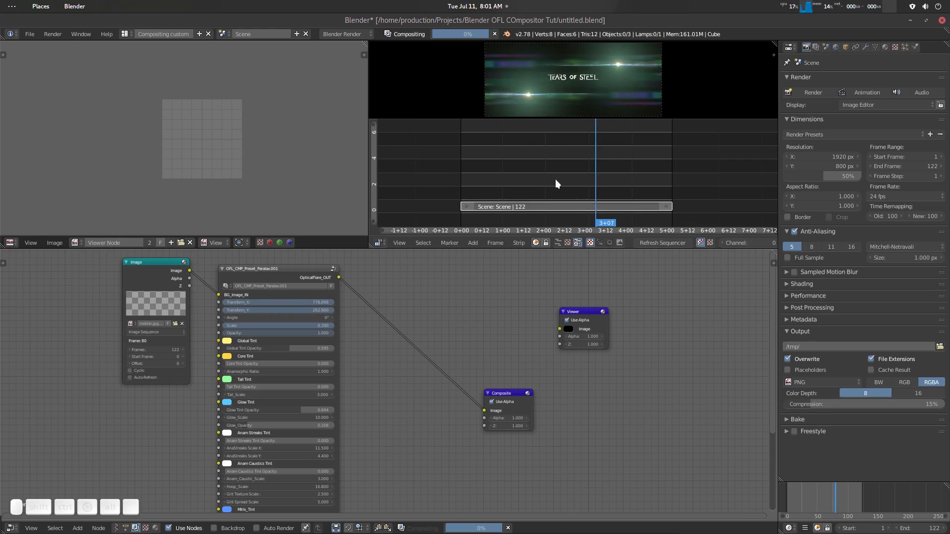
{"action": "key", "text": "p"}
{"action": "left_click_drag", "start_coordinate": [555, 179], "coordinate": [613, 187]}
{"action": "key", "text": "alt+a"}
{"action": "key", "text": "alt+p"}
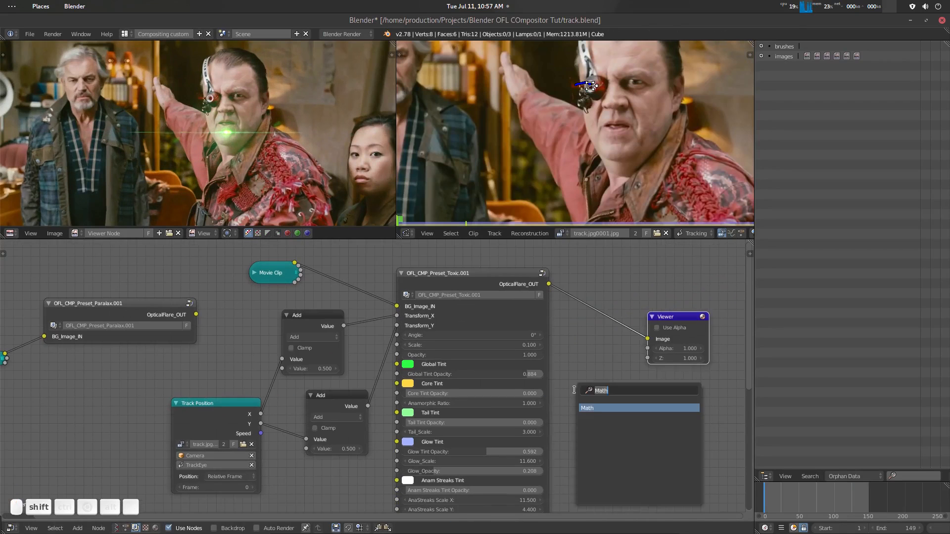
- Offset the tracked Toxic flare onto the man's eye with Add node values of -66.900 for X and 137.900 for Y
{"action": "key", "text": "Return"}
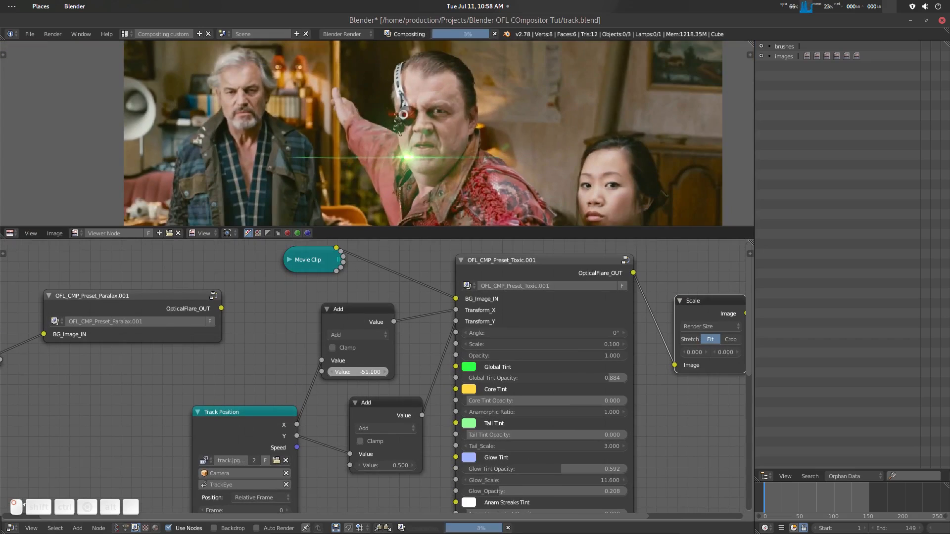
{"action": "left_click_drag", "start_coordinate": [358, 372], "coordinate": [352, 372]}
{"action": "left_click_drag", "start_coordinate": [385, 466], "coordinate": [423, 465]}
{"action": "left_click_drag", "start_coordinate": [366, 372], "coordinate": [372, 372]}
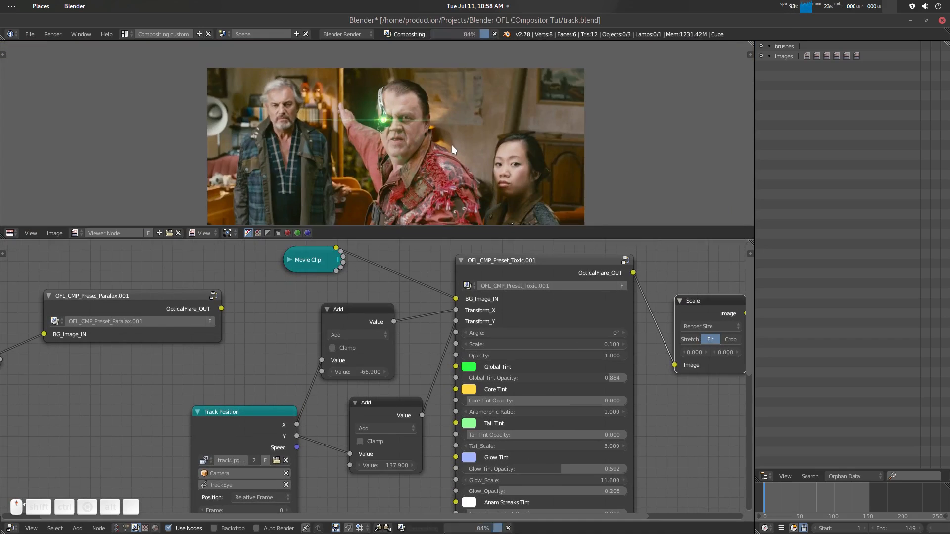
- Set the Toxic flare's Scale to 0.200 and scrub the timeline to around frame 110 to check it
{"action": "left_click", "coordinate": [619, 344]}
{"action": "right_click_drag", "start_coordinate": [783, 493], "coordinate": [866, 491]}
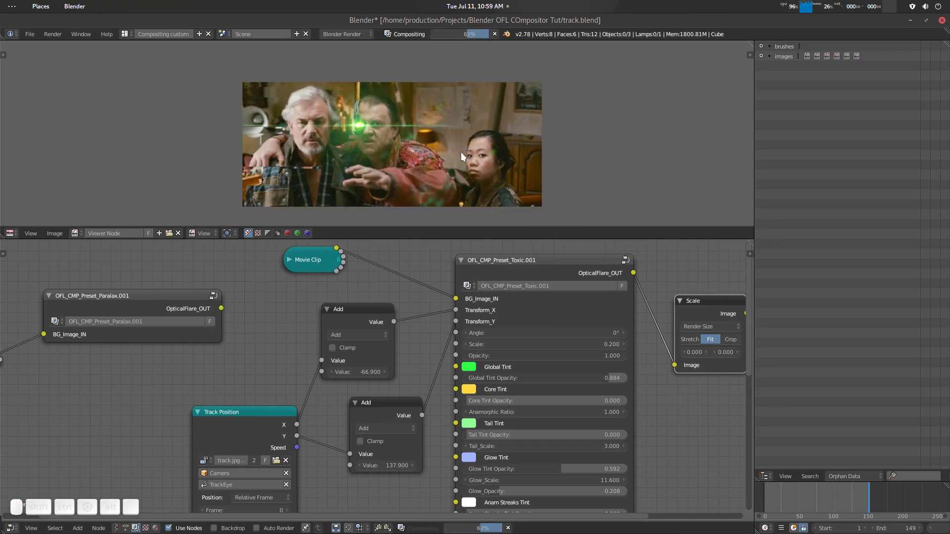
{"action": "key", "text": "ctrl+s"}
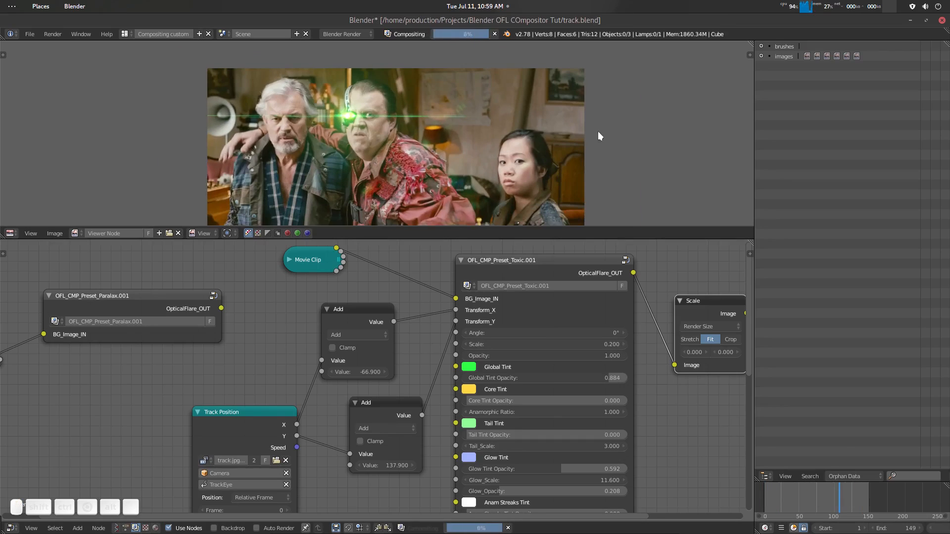
{"action": "left_click", "coordinate": [764, 476]}
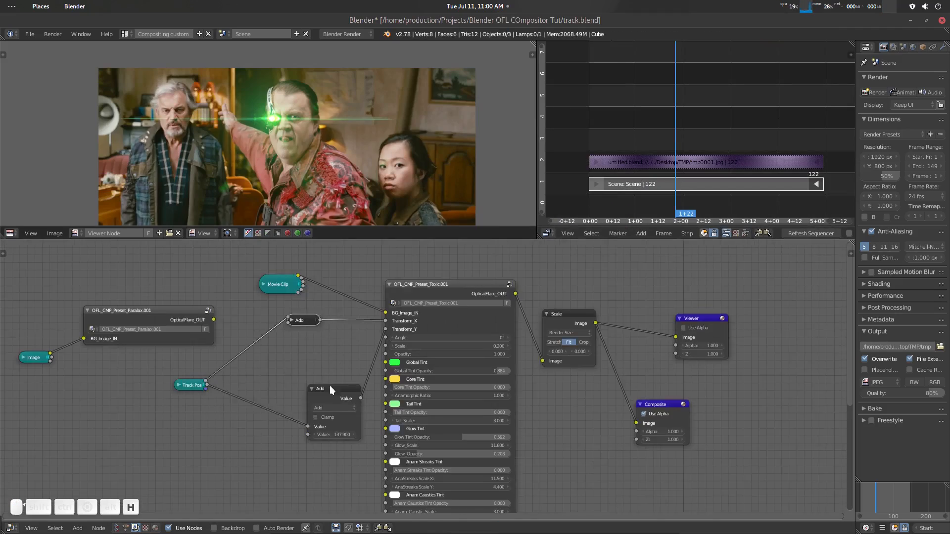
- Set the Toxic flare node's Glow Tint Opacity to 0.914
{"action": "scroll", "coordinate": [510, 411], "scroll_direction": "up", "scroll_amount": 3}
{"action": "mouse_move", "coordinate": [446, 350]}
{"action": "middle_mouse_down"}
{"action": "mouse_move", "coordinate": [446, 426]}
{"action": "mouse_move", "coordinate": [446, 354]}
{"action": "middle_mouse_up"}
{"action": "left_click_drag", "start_coordinate": [447, 350], "coordinate": [507, 351]}
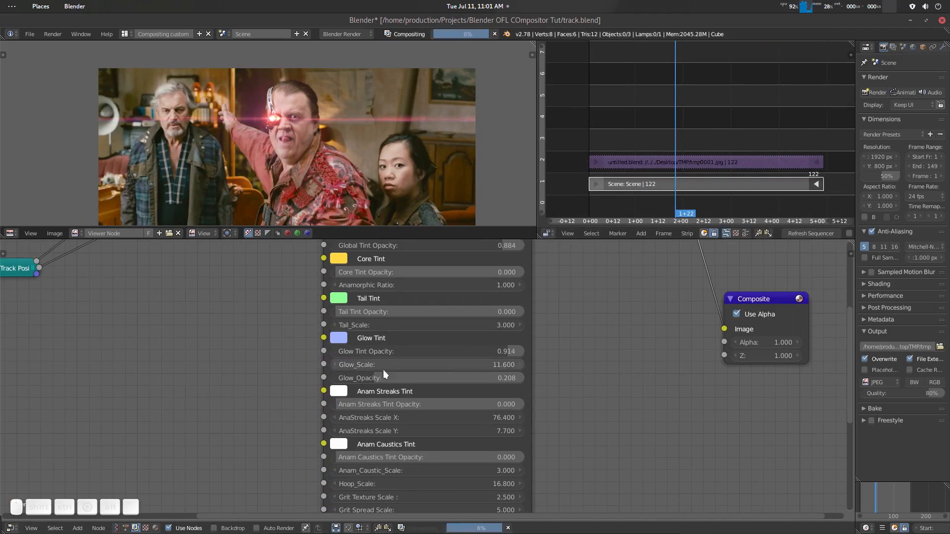
- Increase the Glow_Scale and Glow_Opacity of the Toxic flare node and fine-tune its remaining parameters
{"action": "left_click_drag", "start_coordinate": [383, 365], "coordinate": [419, 365]}
{"action": "left_click_drag", "start_coordinate": [382, 376], "coordinate": [407, 376]}
{"action": "middle_click_drag", "start_coordinate": [557, 407], "coordinate": [537, 277]}
{"action": "middle_click_drag", "start_coordinate": [446, 248], "coordinate": [471, 509]}
{"action": "left_click_drag", "start_coordinate": [430, 325], "coordinate": [440, 325]}
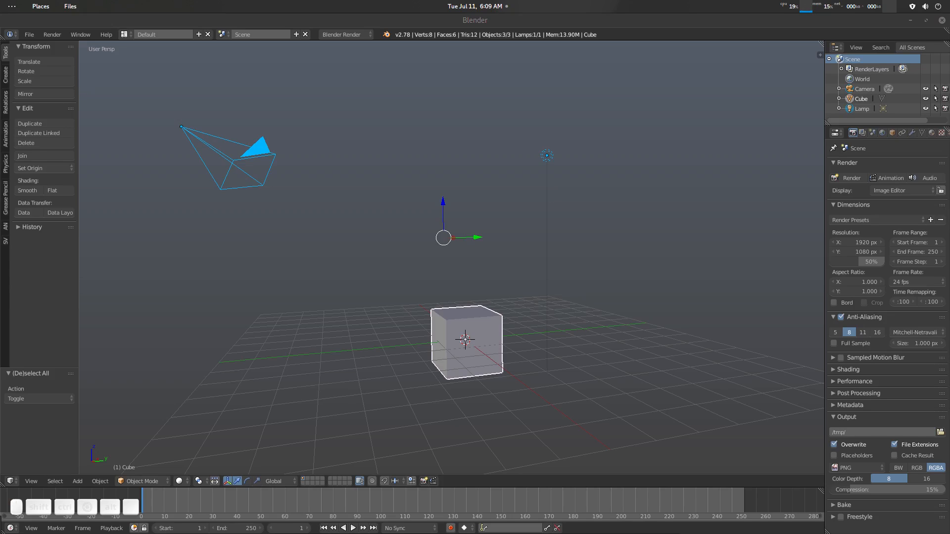
- Extract Blender_OFL_Compositor Node_Master.zip into the Blender OFL COmpositor Tut project folder
{"action": "left_click_drag", "start_coordinate": [949, 198], "coordinate": [617, 144]}
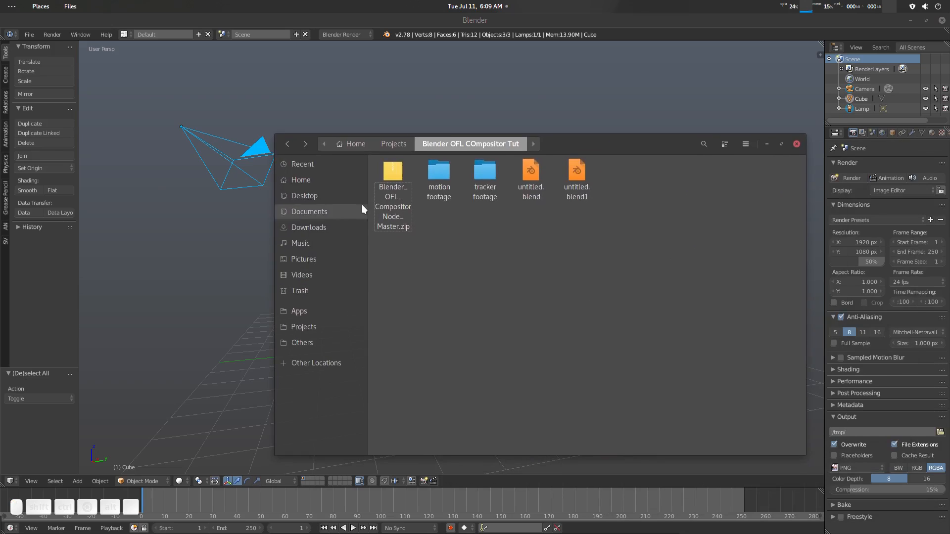
{"action": "right_click", "coordinate": [394, 181]}
{"action": "left_click", "coordinate": [434, 217]}
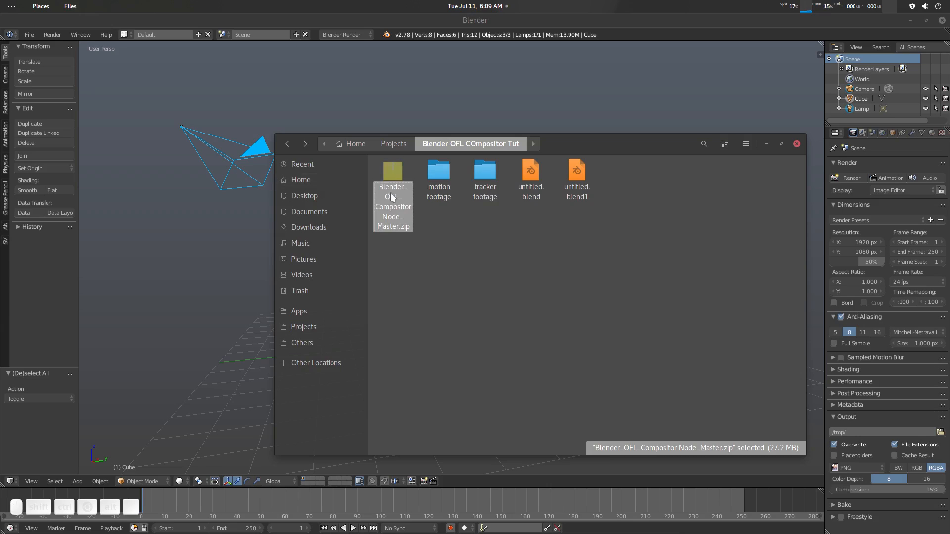
{"action": "right_click", "coordinate": [394, 196]}
{"action": "left_click", "coordinate": [431, 202]}
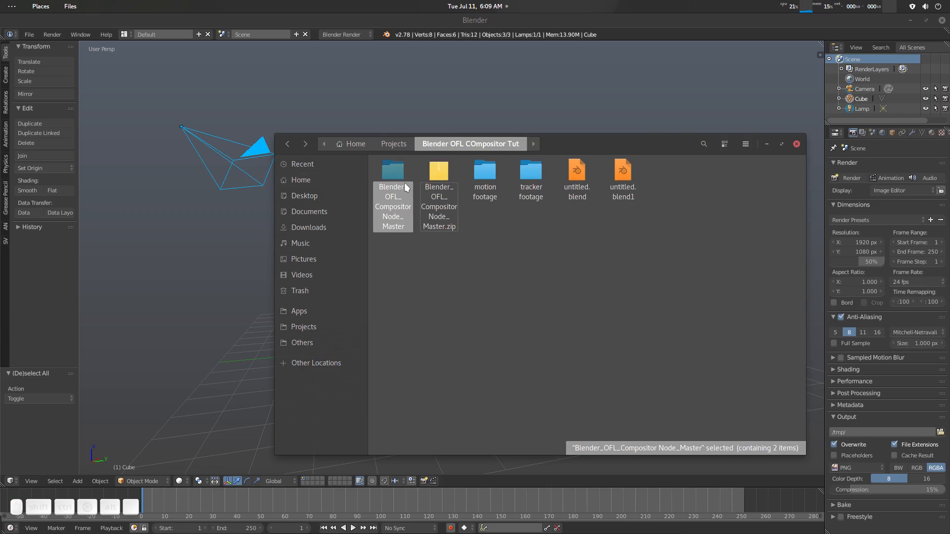
- Open OFL_PRESET_BASIC_master.blend from the extracted Blender_OFL_Compositor Node_Master folder in Blender
{"action": "double_click", "coordinate": [399, 179]}
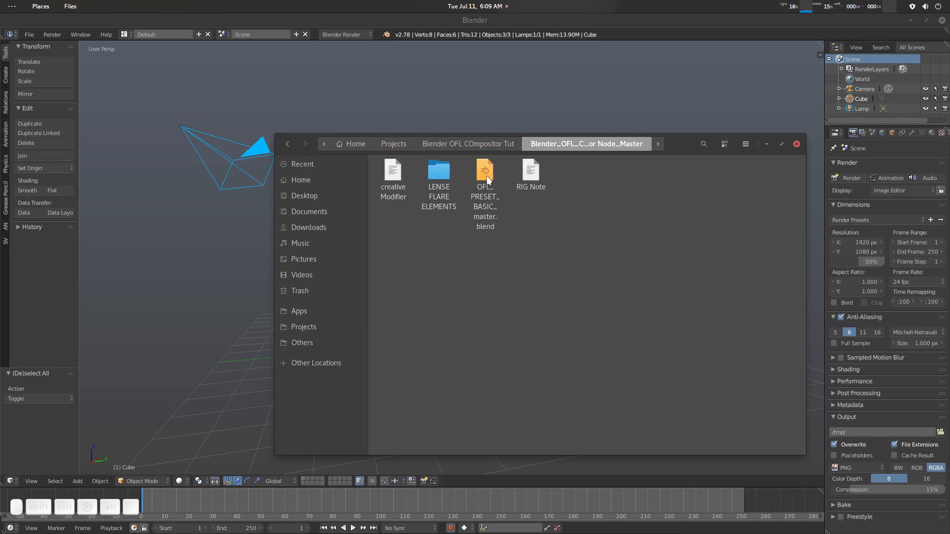
{"action": "left_click_drag", "start_coordinate": [661, 149], "coordinate": [758, 125]}
{"action": "left_click_drag", "start_coordinate": [584, 150], "coordinate": [275, 212]}
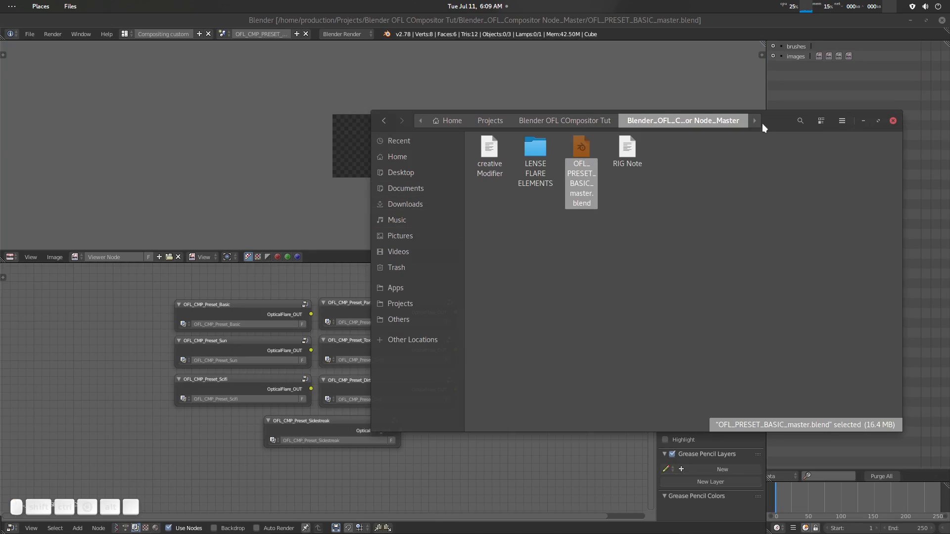
{"action": "left_click_drag", "start_coordinate": [761, 123], "coordinate": [949, 277]}
- Enter the OFL_CMP_Preset_Basic node group, examine its internal element editor nodes, and exit the group
{"action": "scroll", "coordinate": [518, 358], "scroll_direction": "up", "scroll_amount": 3}
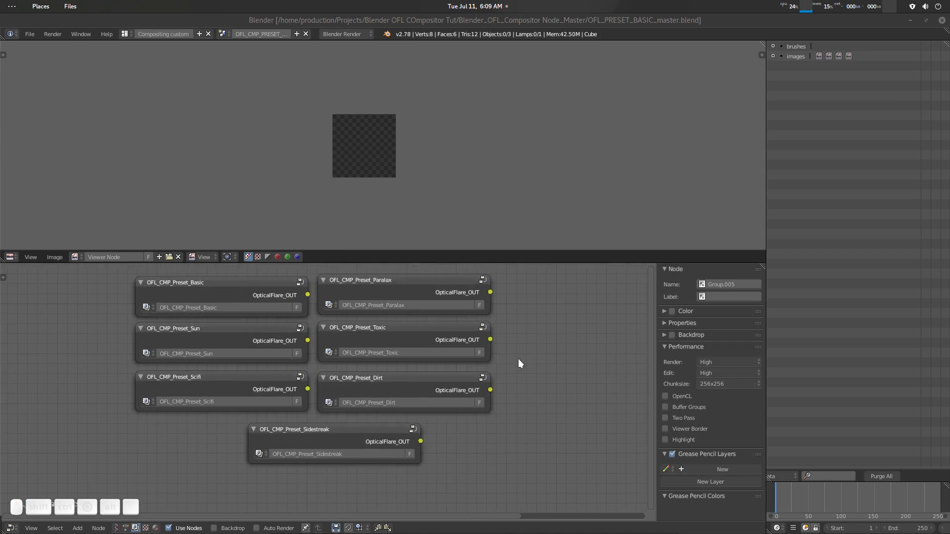
{"action": "middle_click_drag", "start_coordinate": [519, 359], "coordinate": [492, 360]}
{"action": "scroll", "coordinate": [494, 362], "scroll_direction": "down", "scroll_amount": 3}
{"action": "left_click", "coordinate": [267, 311]}
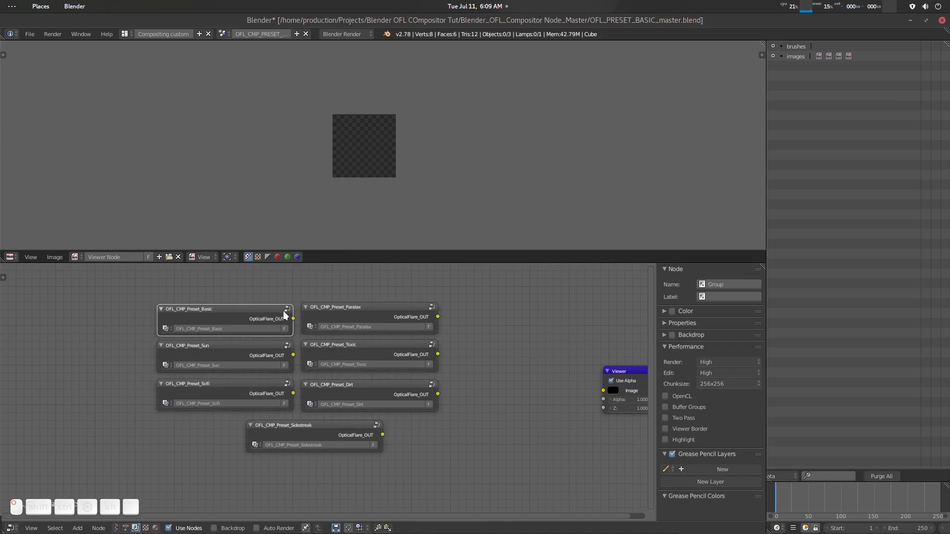
{"action": "key", "text": "Tab"}
{"action": "scroll", "coordinate": [370, 344], "scroll_direction": "down", "scroll_amount": 4}
{"action": "scroll", "coordinate": [411, 356], "scroll_direction": "down", "scroll_amount": 1}
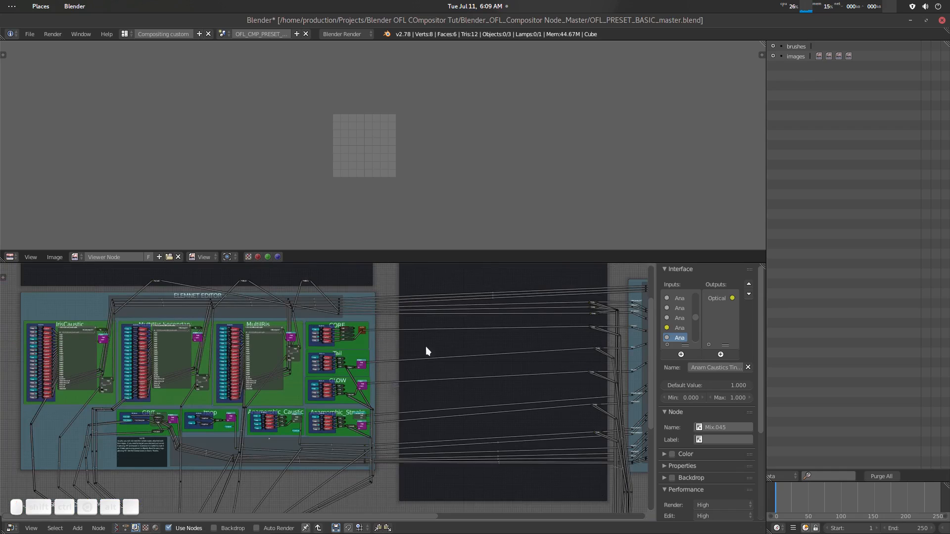
{"action": "scroll", "coordinate": [360, 364], "scroll_direction": "down", "scroll_amount": 1}
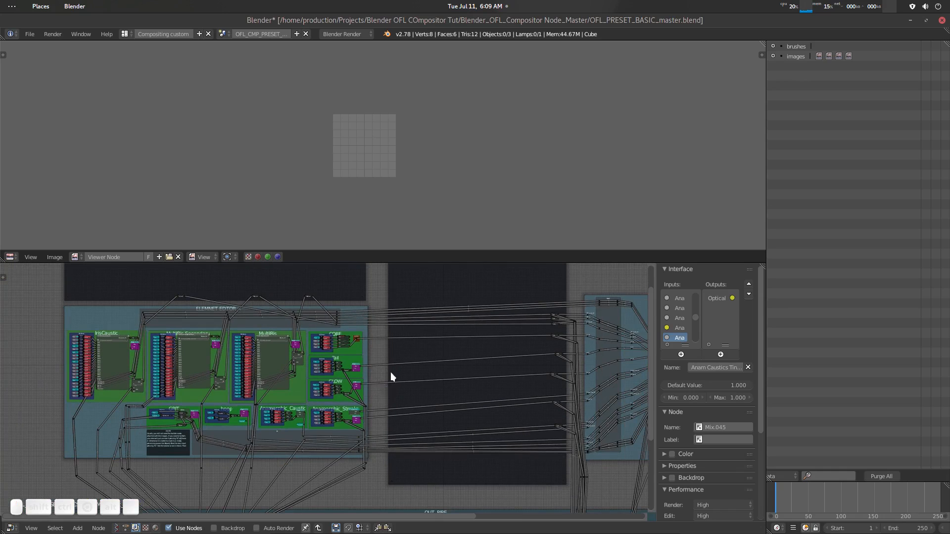
{"action": "scroll", "coordinate": [265, 364], "scroll_direction": "up", "scroll_amount": 2}
{"action": "scroll", "coordinate": [396, 359], "scroll_direction": "up", "scroll_amount": 1}
{"action": "key", "text": "Tab"}
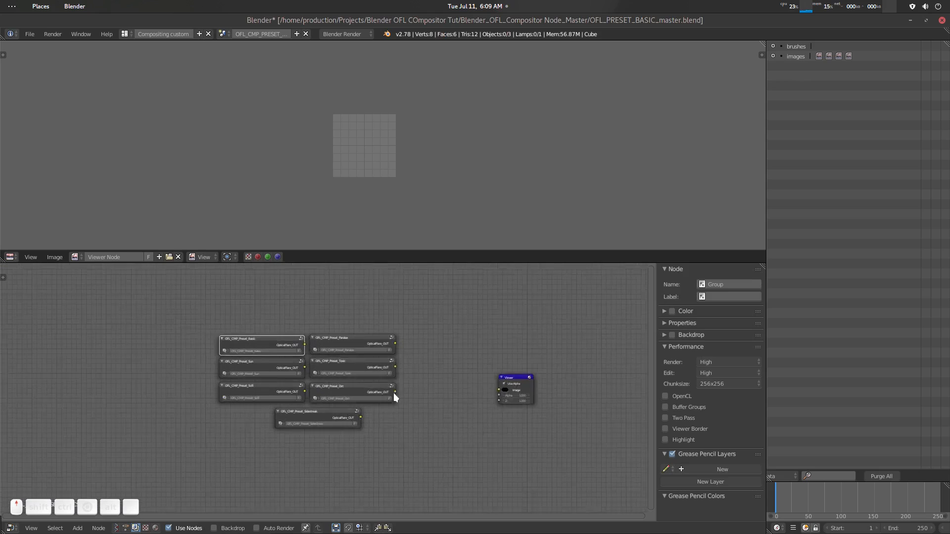
- Connect the OFL_CMP_Preset_Basic output to the Viewer node to preview its flare
{"action": "scroll", "coordinate": [451, 381], "scroll_direction": "up", "scroll_amount": 3}
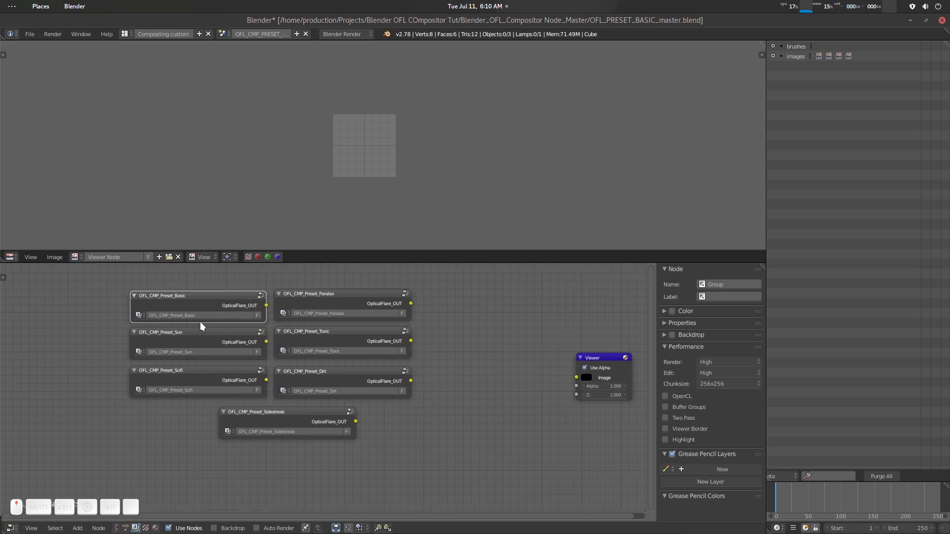
{"action": "scroll", "coordinate": [185, 296], "scroll_direction": "up", "scroll_amount": 1}
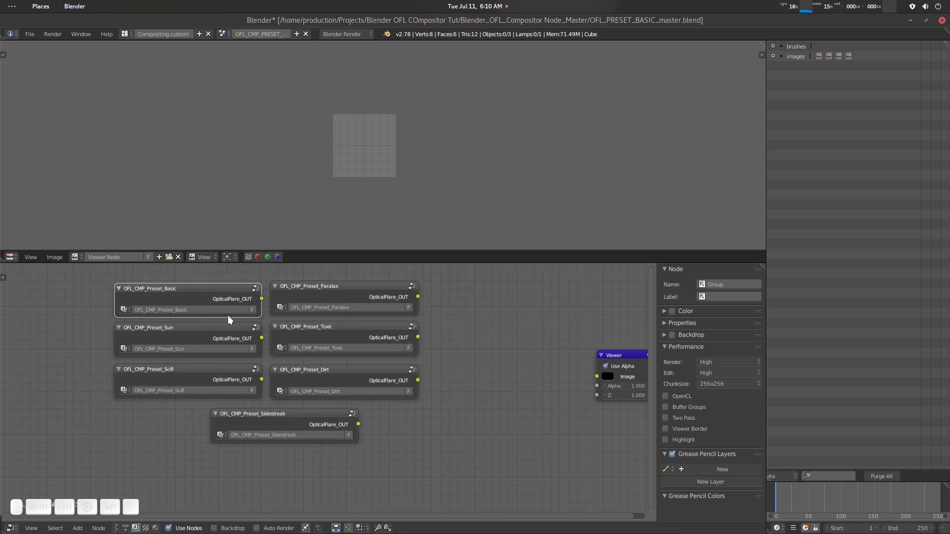
{"action": "left_click", "coordinate": [227, 289], "text": "ctrl+shift"}
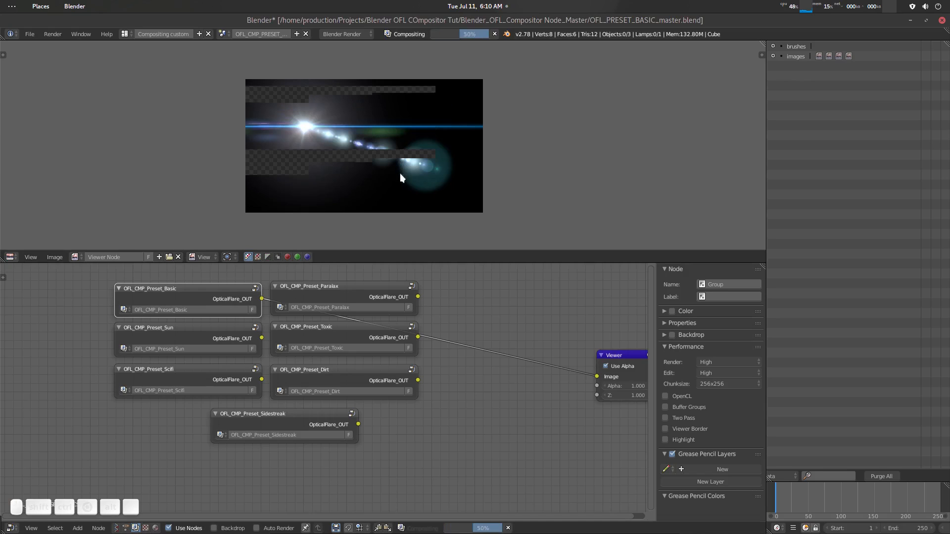
{"action": "scroll", "coordinate": [197, 331], "scroll_direction": "up", "scroll_amount": 1}
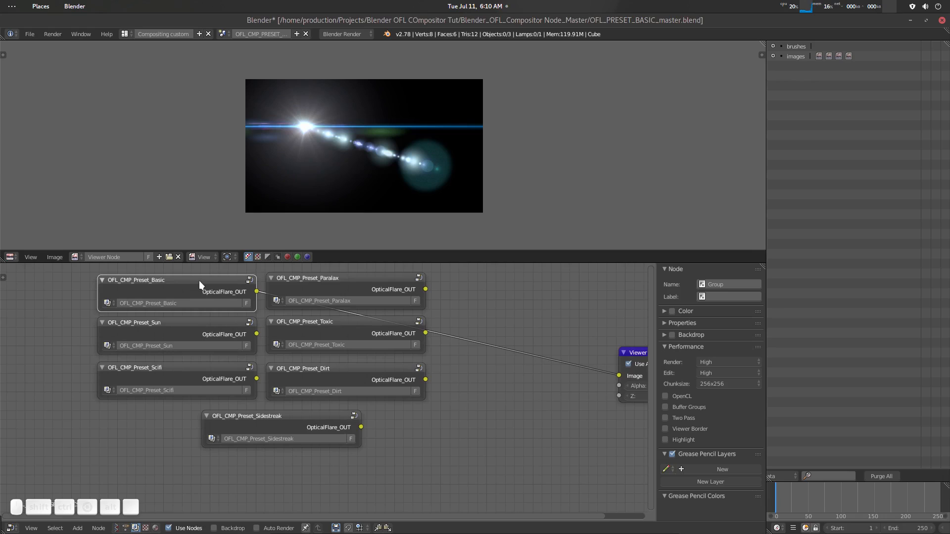
- Reveal the Basic preset's hidden sockets to set Transform_X to -546.800, and hide the sockets again
{"action": "key", "text": "ctrl+h"}
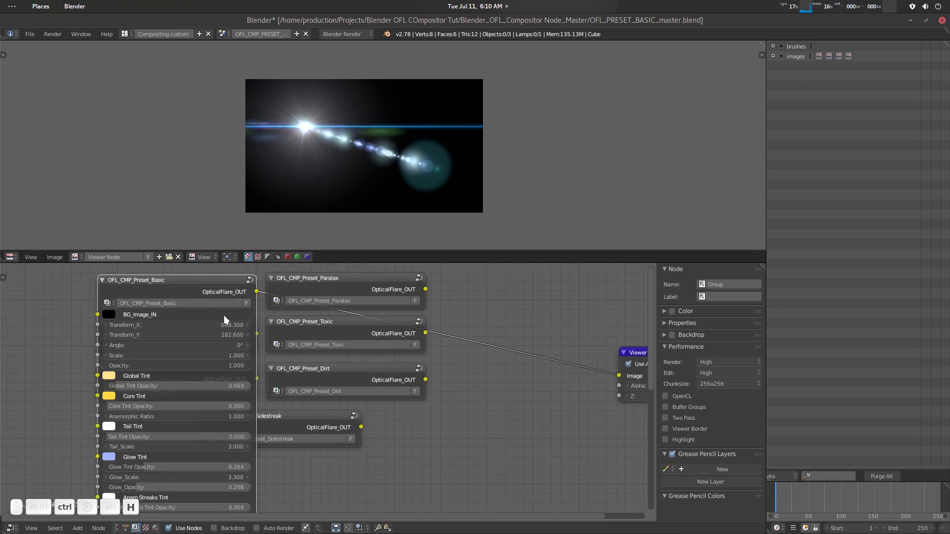
{"action": "middle_click_drag", "start_coordinate": [102, 307], "coordinate": [182, 300]}
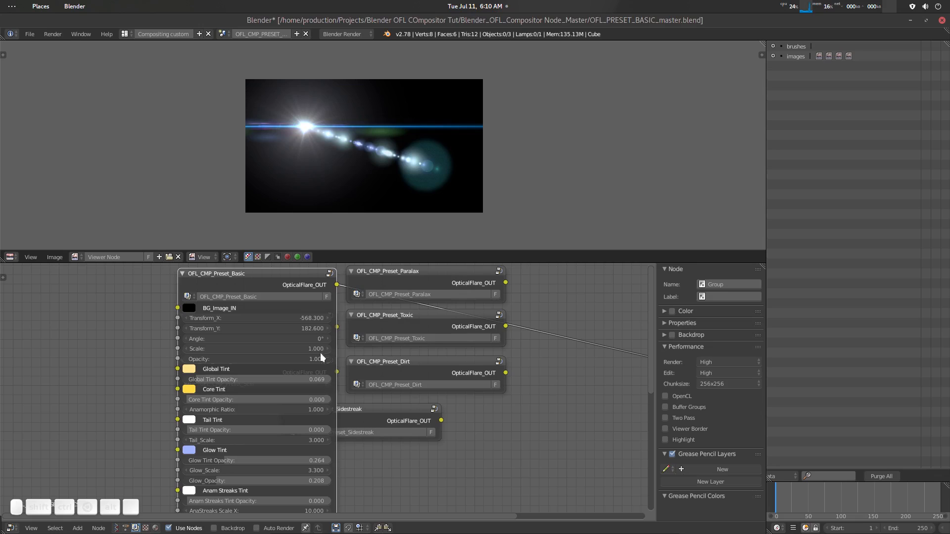
{"action": "mouse_move", "coordinate": [296, 318]}
{"action": "left_mouse_down"}
{"action": "mouse_move", "coordinate": [327, 318]}
{"action": "mouse_move", "coordinate": [305, 319]}
{"action": "left_mouse_up"}
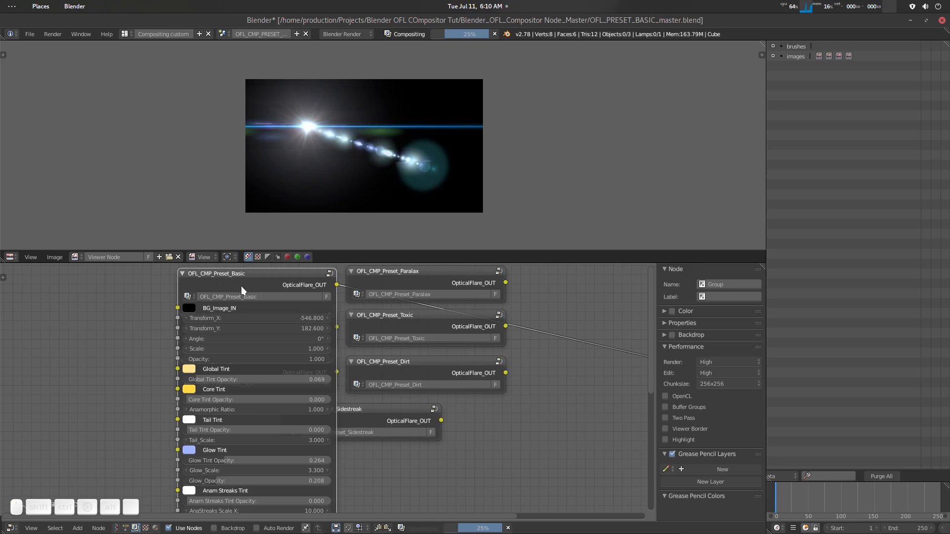
{"action": "key", "text": "ctrl+h"}
{"action": "middle_click_drag", "start_coordinate": [366, 351], "coordinate": [339, 367]}
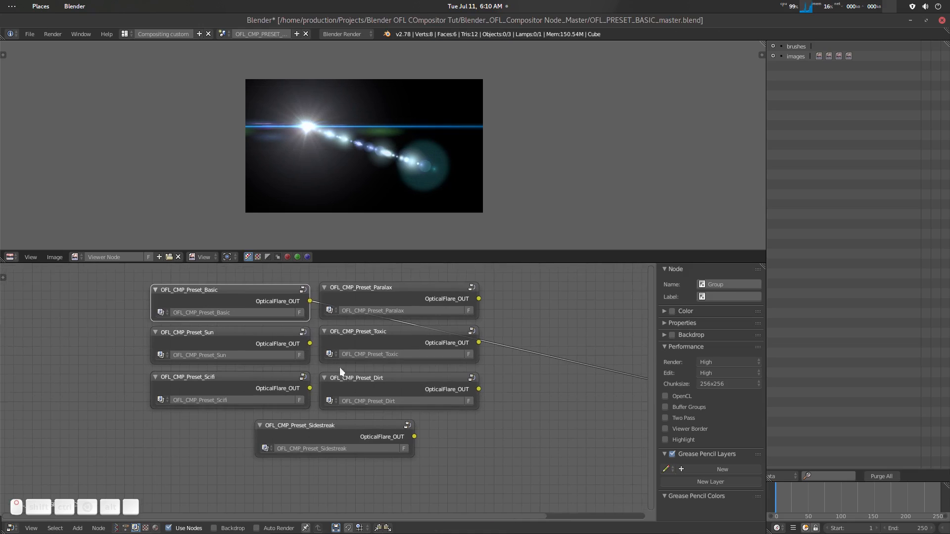
- Preview the Sun, Scifi, Paralax, Toxic, Dirt and Sidestreak presets one after another through the Viewer node
{"action": "left_click", "coordinate": [245, 336], "text": "ctrl+shift"}
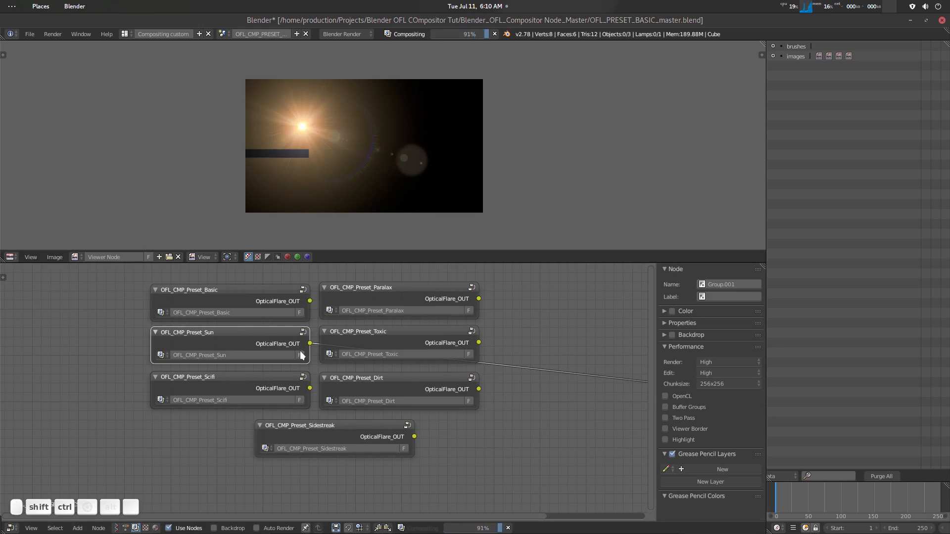
{"action": "left_click", "coordinate": [234, 377], "text": "ctrl+shift"}
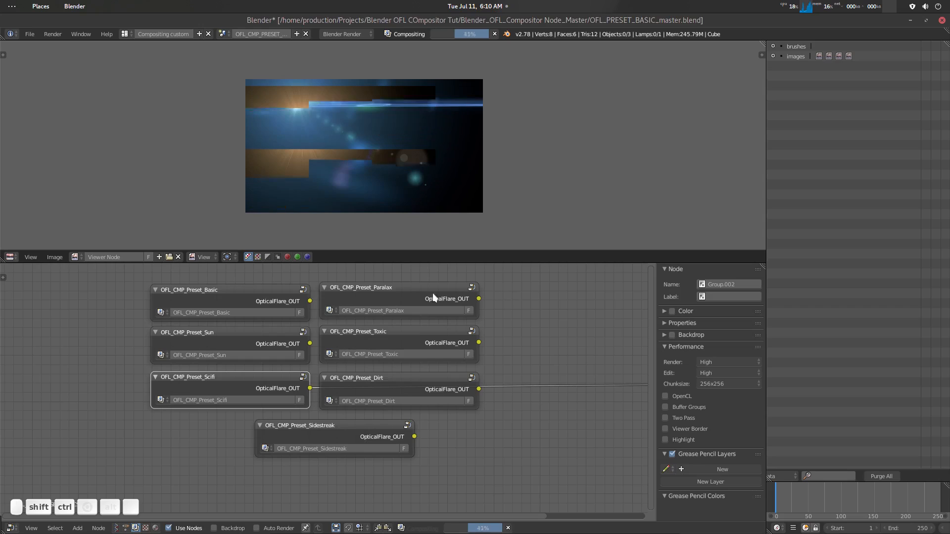
{"action": "left_click", "coordinate": [413, 295], "text": "ctrl+shift"}
{"action": "left_click", "coordinate": [407, 334], "text": "ctrl+shift"}
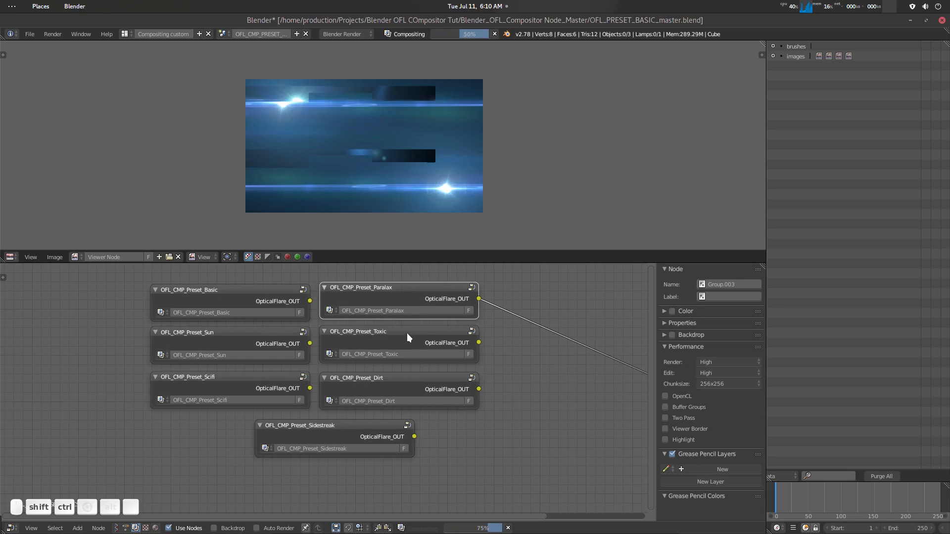
{"action": "left_click", "coordinate": [427, 377], "text": "ctrl+shift"}
{"action": "left_click", "coordinate": [409, 441], "text": "ctrl+shift"}
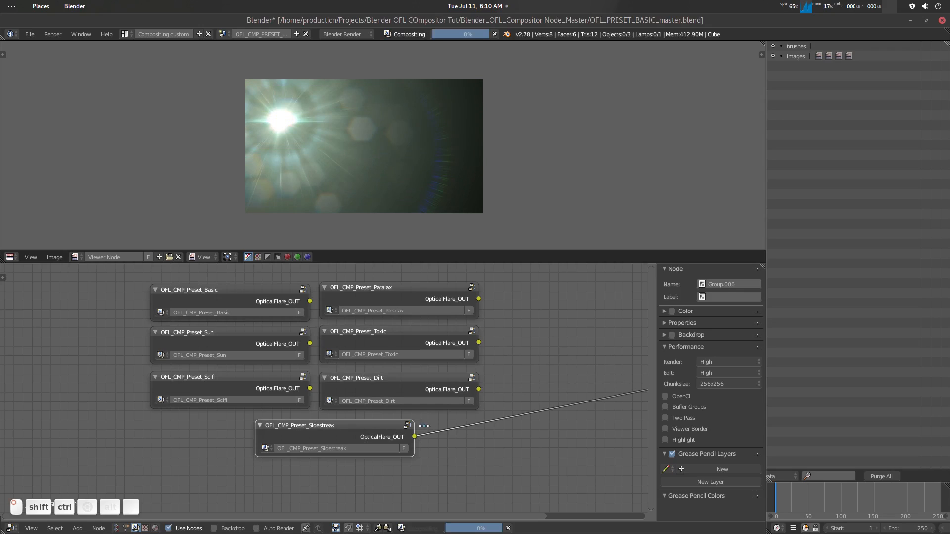
- Cut the Sidestreak preset's link to the Viewer node and connect the Paralax preset's output instead
{"action": "scroll", "coordinate": [498, 397], "scroll_direction": "down", "scroll_amount": 3}
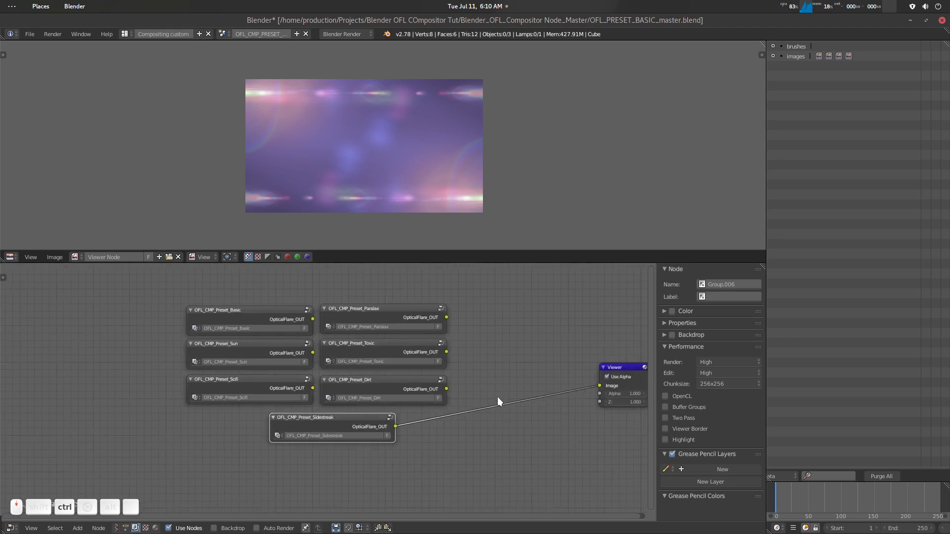
{"action": "scroll", "coordinate": [471, 376], "scroll_direction": "up", "scroll_amount": 3}
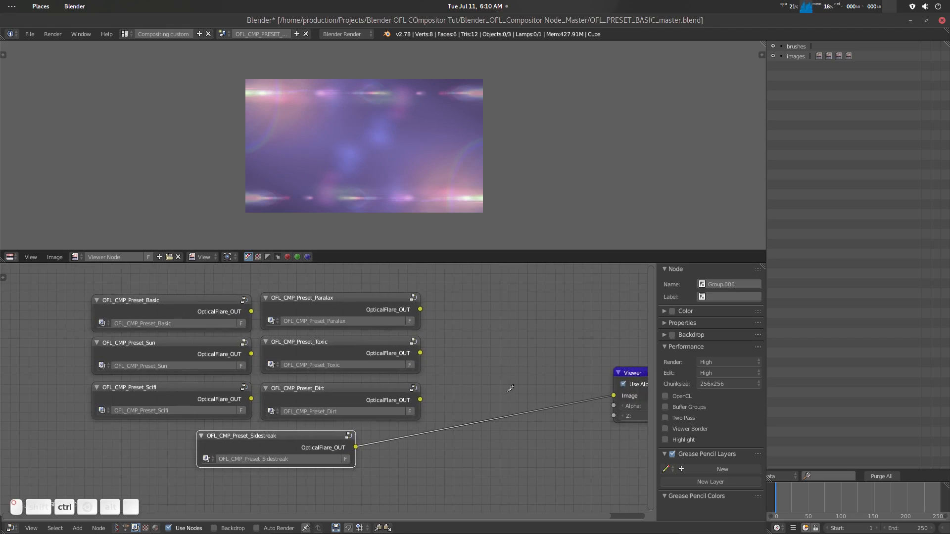
{"action": "right_click_drag", "start_coordinate": [510, 389], "coordinate": [512, 430], "text": "ctrl"}
{"action": "scroll", "coordinate": [471, 364], "scroll_direction": "down", "scroll_amount": 3}
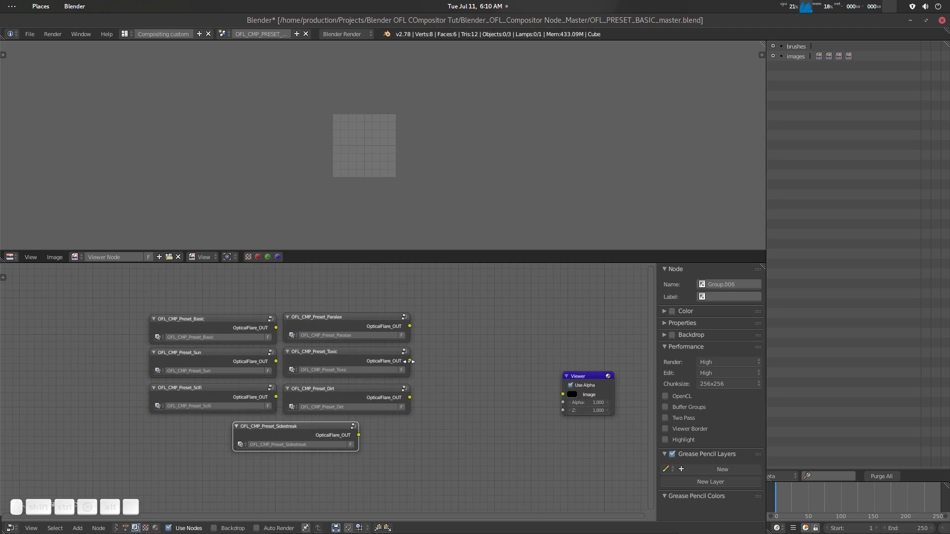
{"action": "scroll", "coordinate": [363, 318], "scroll_direction": "up", "scroll_amount": 2}
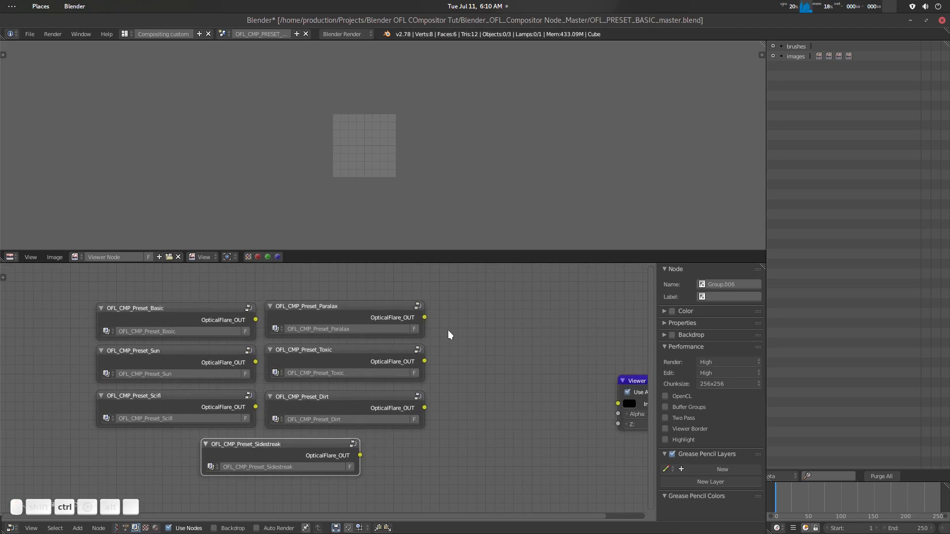
{"action": "left_click", "coordinate": [355, 304], "text": "ctrl+shift"}
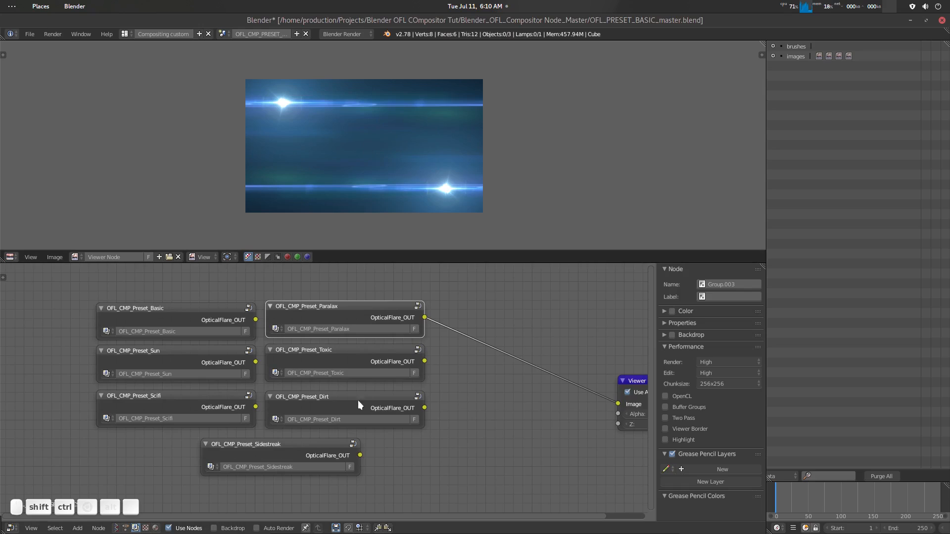
- Preview the Toxic preset through the Viewer node, and cut its link to the Viewer
{"action": "left_click", "coordinate": [352, 353], "text": "ctrl+shift"}
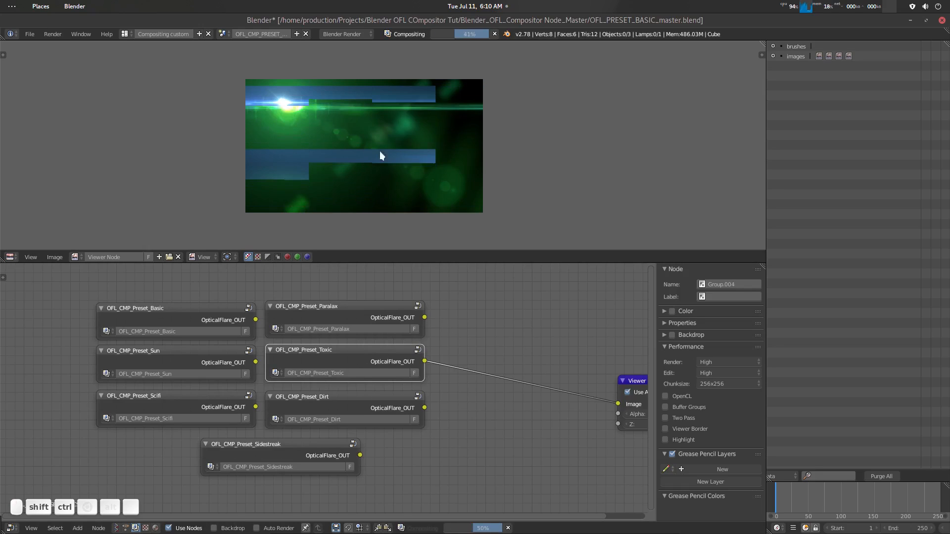
{"action": "scroll", "coordinate": [492, 349], "scroll_direction": "down", "scroll_amount": 1}
{"action": "right_click_drag", "start_coordinate": [480, 413], "coordinate": [480, 414], "text": "ctrl"}
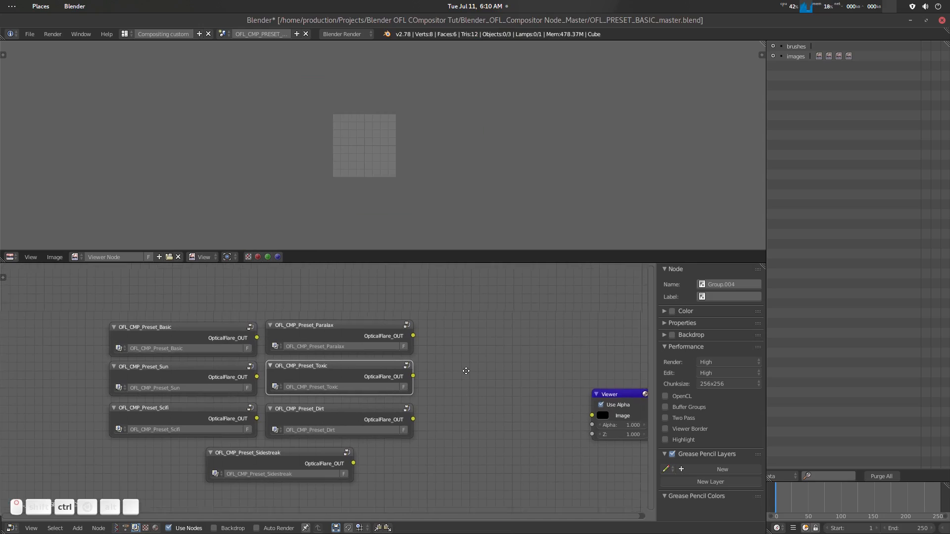
{"action": "scroll", "coordinate": [460, 371], "scroll_direction": "down", "scroll_amount": 2}
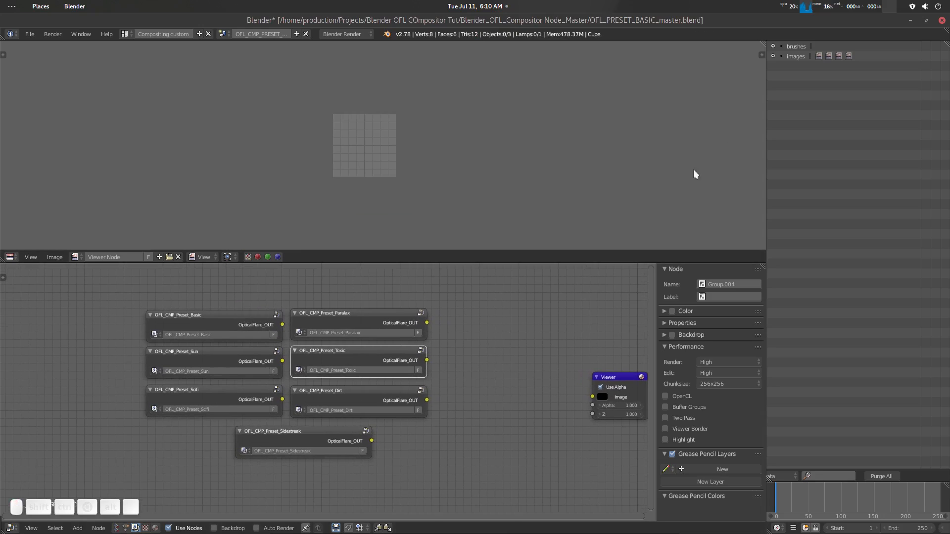
- Start a new project by reloading the start-up file
{"action": "key", "text": "ctrl+n"}
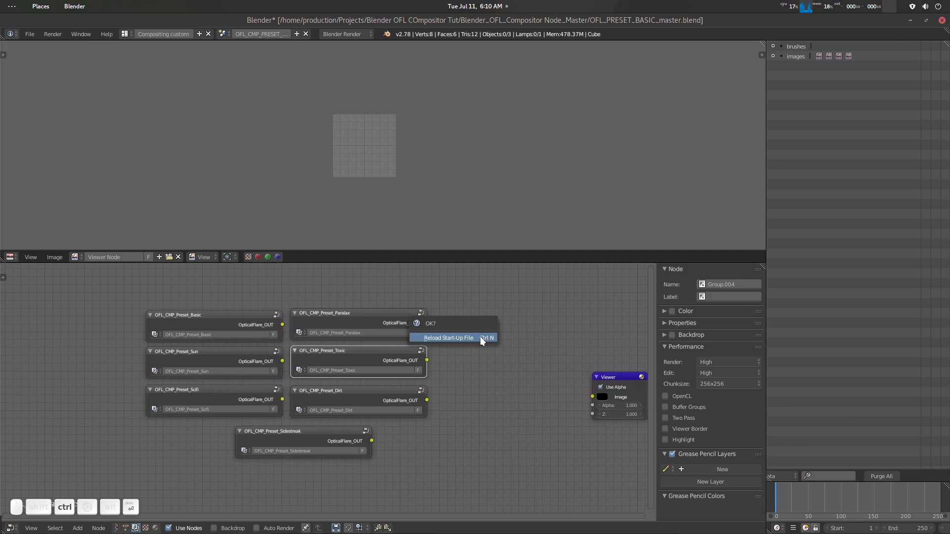
{"action": "key", "text": "Return"}
{"action": "middle_click_drag", "start_coordinate": [458, 288], "coordinate": [496, 309]}
{"action": "scroll", "coordinate": [495, 319], "scroll_direction": "down", "scroll_amount": 2}
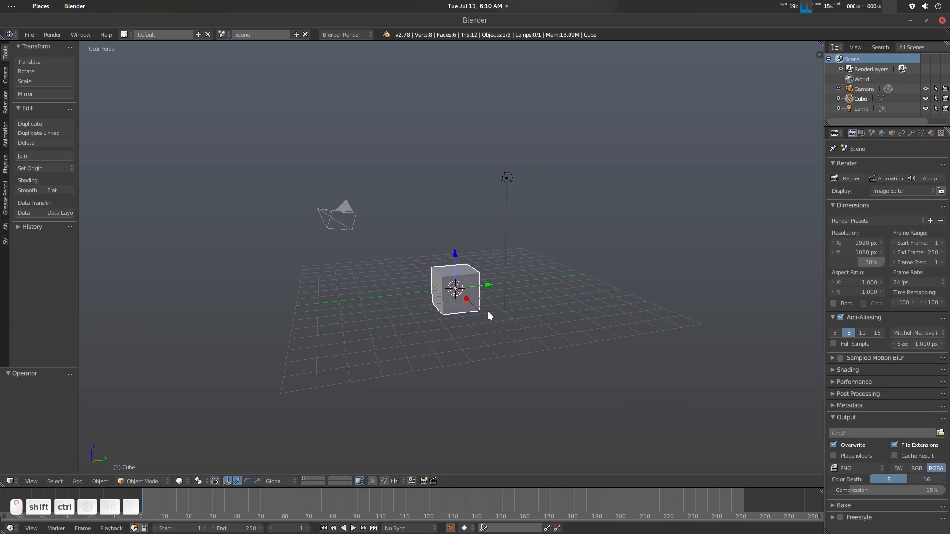
- Save the new project over untitled.blend in the Blender OFL COmpositor Tut folder
{"action": "key", "text": "ctrl+shift+s"}
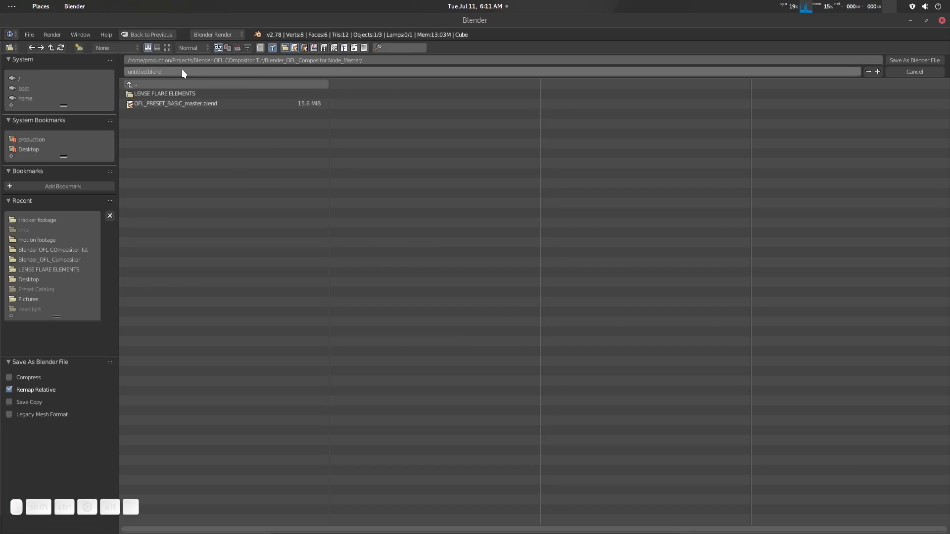
{"action": "left_click", "coordinate": [157, 84]}
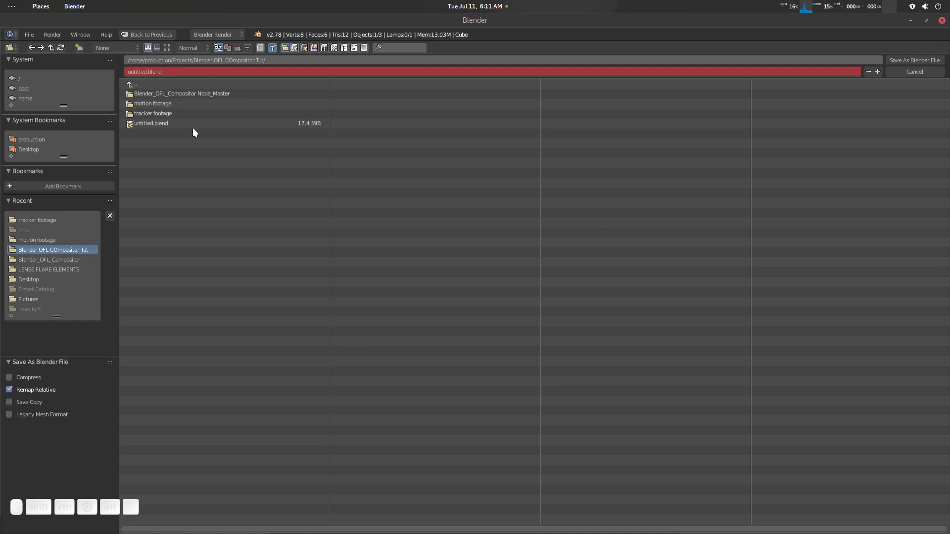
{"action": "left_click", "coordinate": [170, 124]}
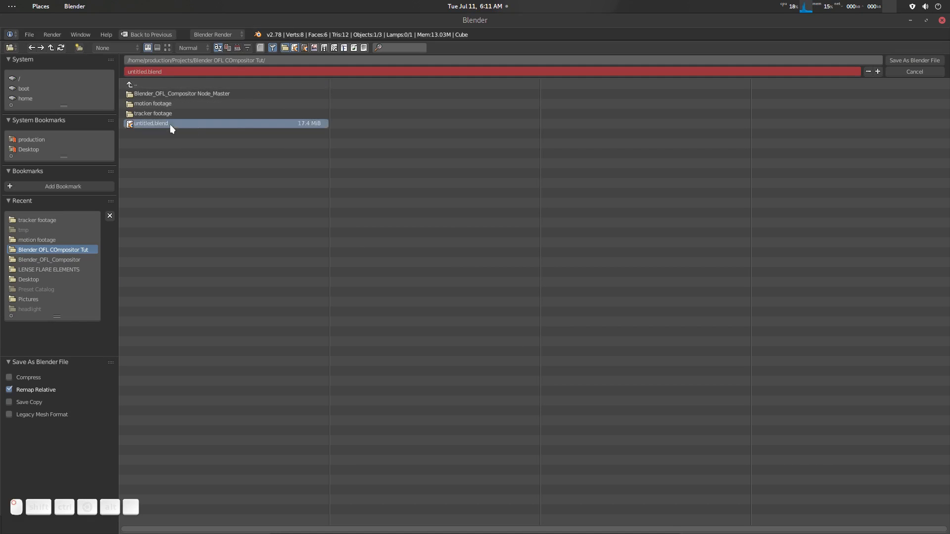
{"action": "left_click", "coordinate": [912, 58]}
{"action": "middle_click_drag", "start_coordinate": [389, 290], "coordinate": [439, 270]}
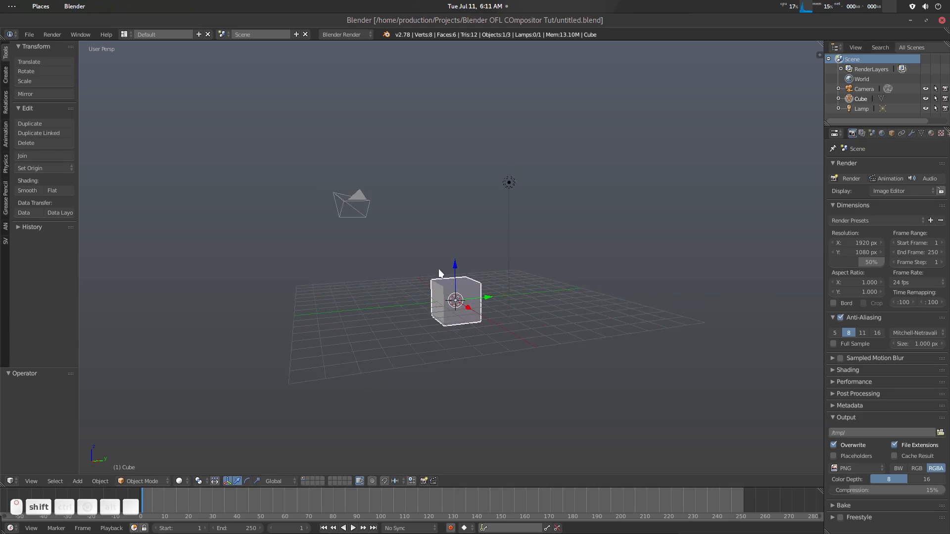
{"action": "scroll", "coordinate": [439, 272], "scroll_direction": "up", "scroll_amount": 3}
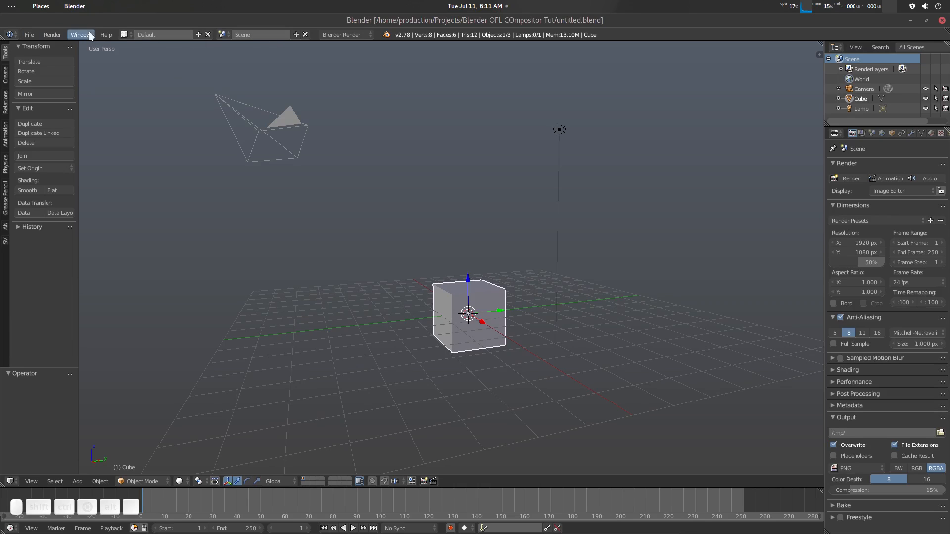
- Switch the screen layout to Compositing custom
{"action": "left_click", "coordinate": [125, 34]}
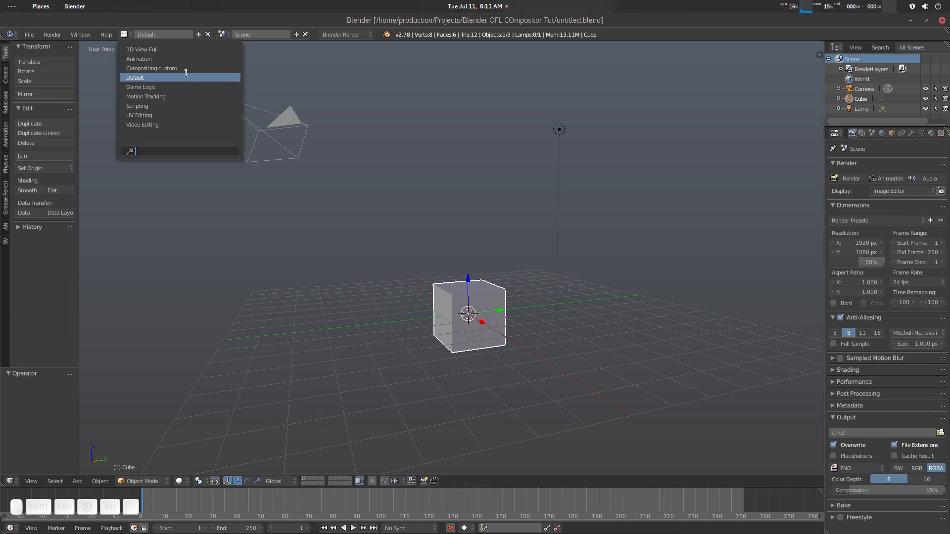
{"action": "left_click", "coordinate": [125, 33]}
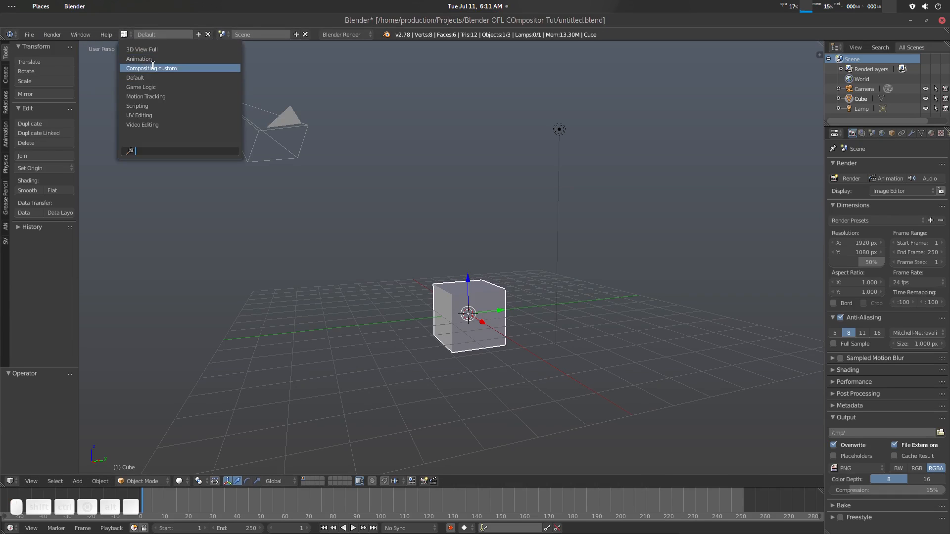
{"action": "left_click", "coordinate": [150, 68]}
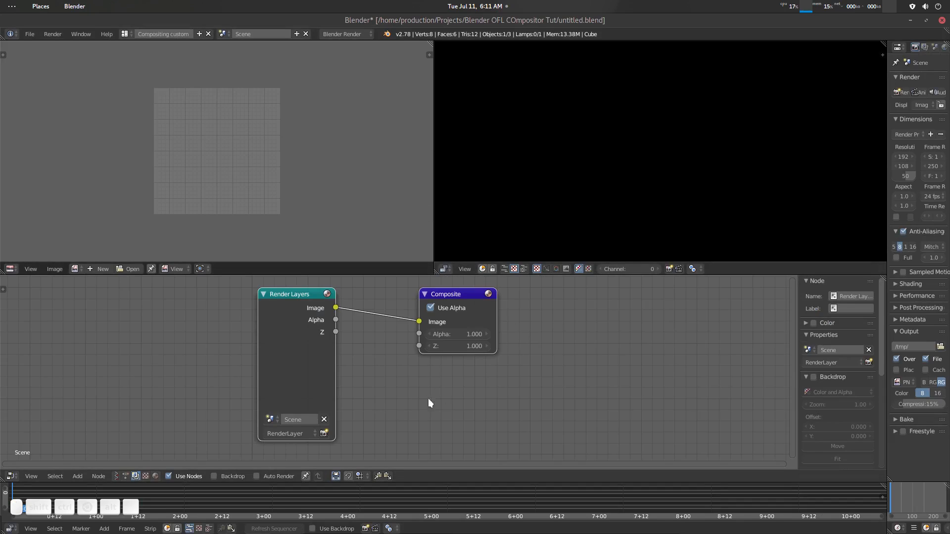
{"action": "left_click", "coordinate": [949, 396]}
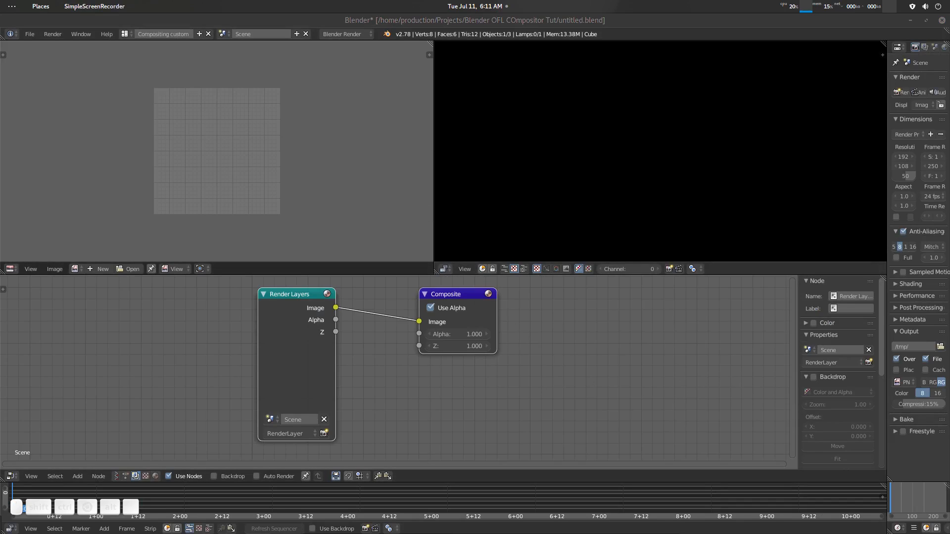
{"action": "left_click", "coordinate": [511, 21]}
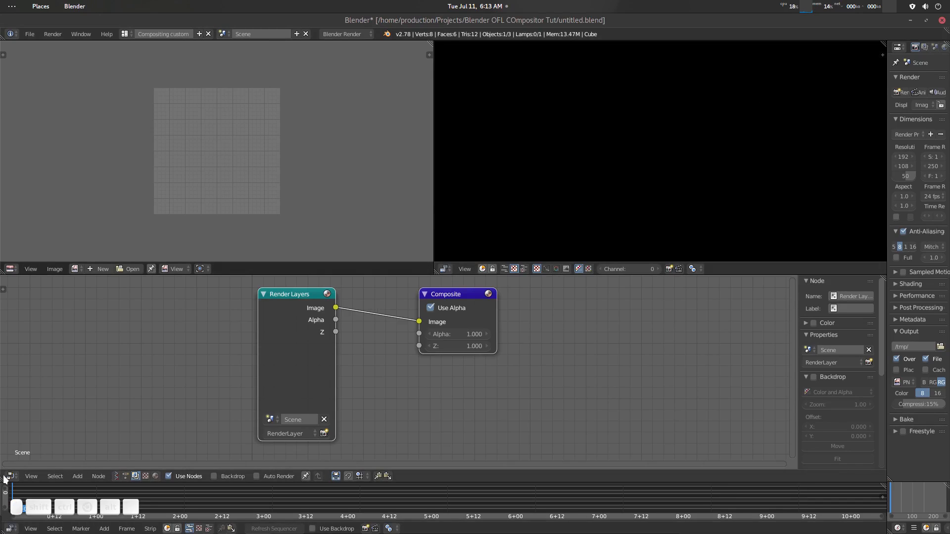
- Merge the lower sequencer area into the node editor and the black preview area into the image editor, and widen the properties editor
{"action": "left_click_drag", "start_coordinate": [4, 477], "coordinate": [15, 502]}
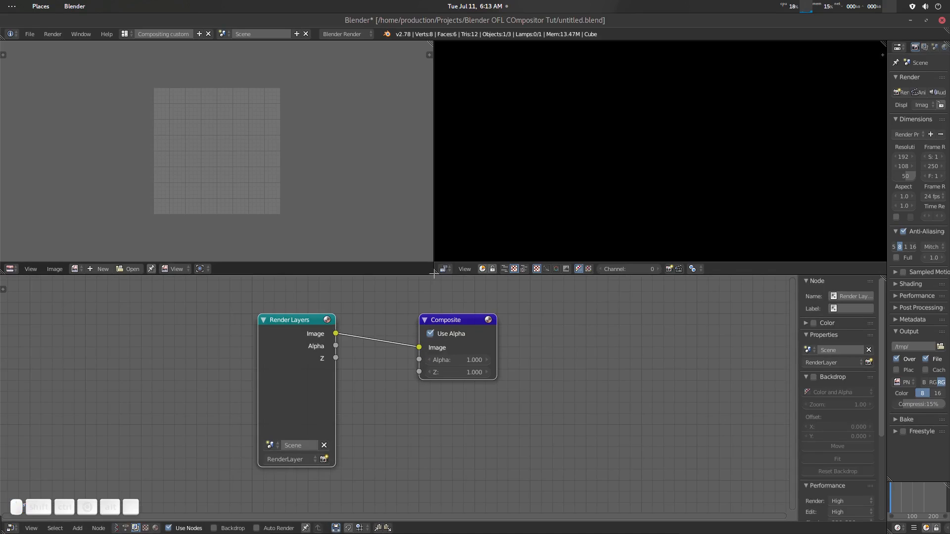
{"action": "left_click_drag", "start_coordinate": [431, 43], "coordinate": [502, 207]}
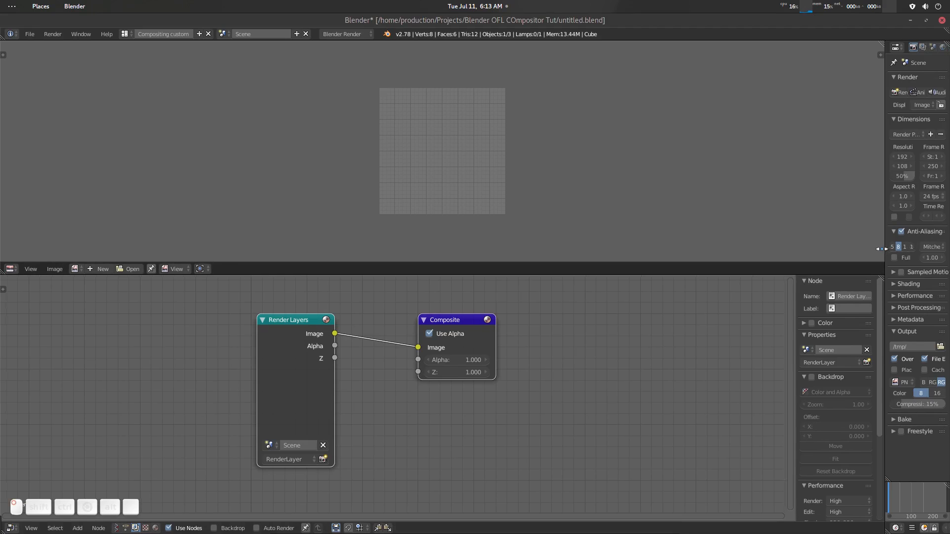
{"action": "left_click_drag", "start_coordinate": [886, 250], "coordinate": [823, 266]}
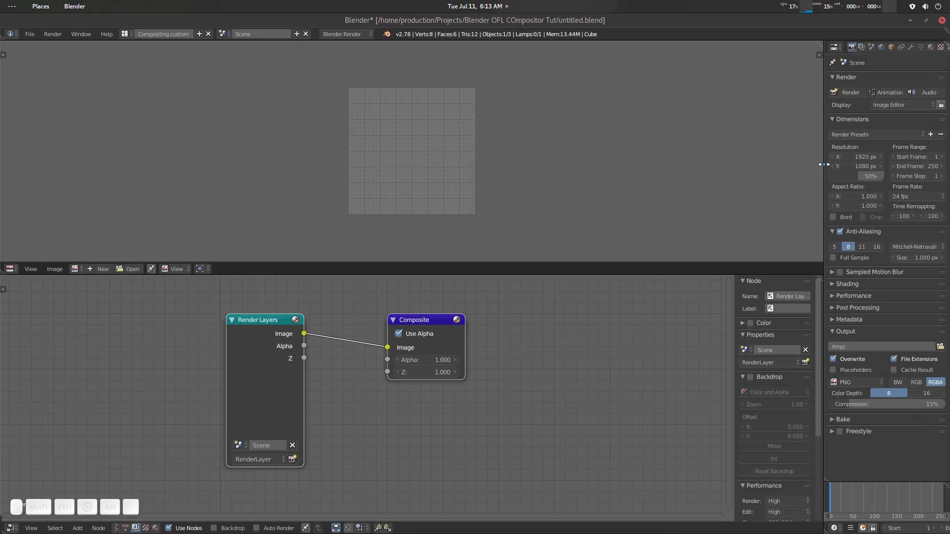
- Split the image editor vertically near its middle and turn the new area into a Video Sequence Editor
{"action": "left_click_drag", "start_coordinate": [818, 55], "coordinate": [600, 91]}
{"action": "left_click_drag", "start_coordinate": [530, 91], "coordinate": [461, 91]}
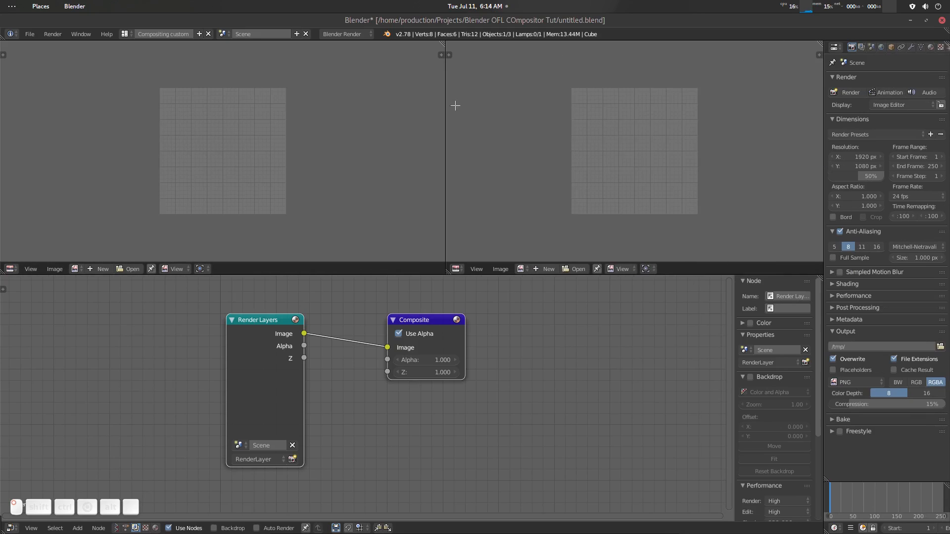
{"action": "left_click", "coordinate": [473, 269]}
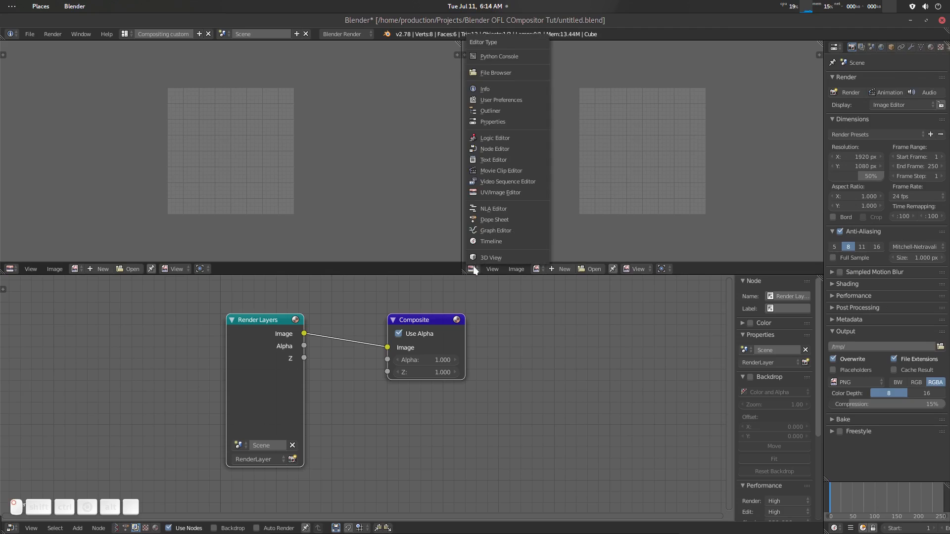
{"action": "left_click", "coordinate": [523, 182]}
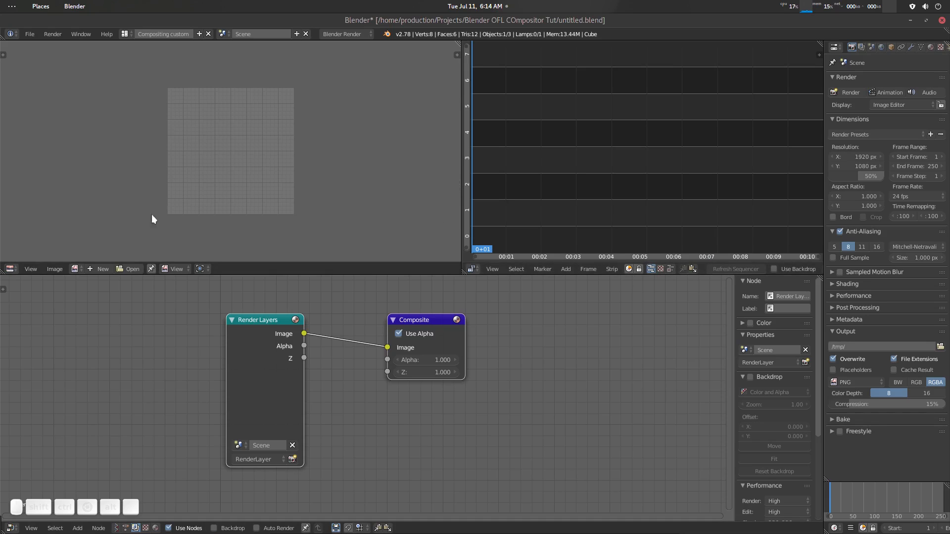
- Delete the Render Layers and Composite nodes, and enlarge the node editor by shrinking the properties editor and the upper row of editors
{"action": "scroll", "coordinate": [344, 363], "scroll_direction": "down", "scroll_amount": 3}
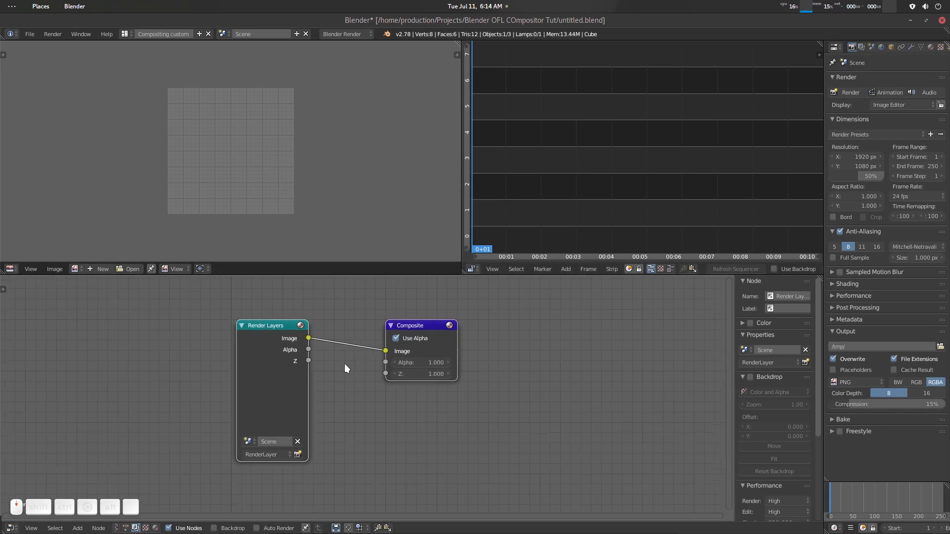
{"action": "key", "text": "a"}
{"action": "key", "text": "a"}
{"action": "key", "text": "x"}
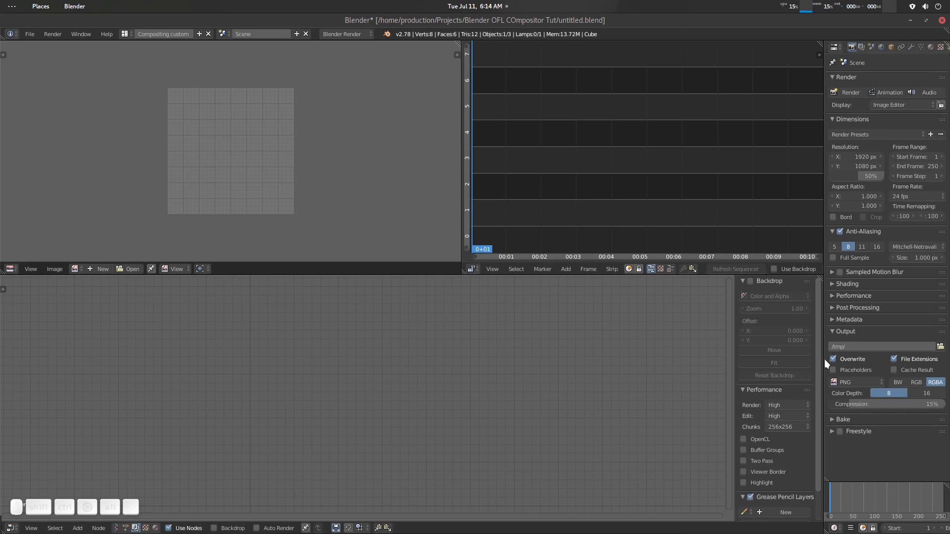
{"action": "left_click_drag", "start_coordinate": [824, 359], "coordinate": [915, 359]}
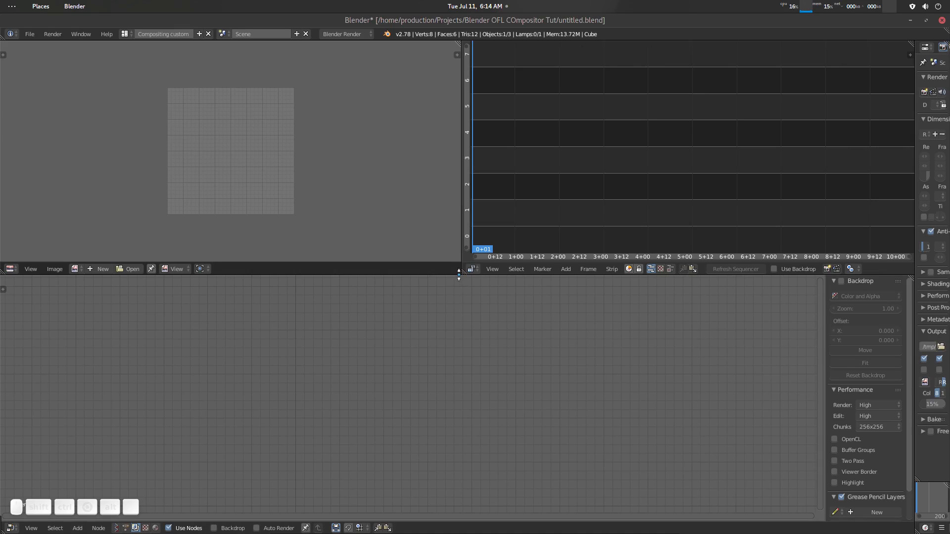
{"action": "left_click_drag", "start_coordinate": [458, 275], "coordinate": [453, 257]}
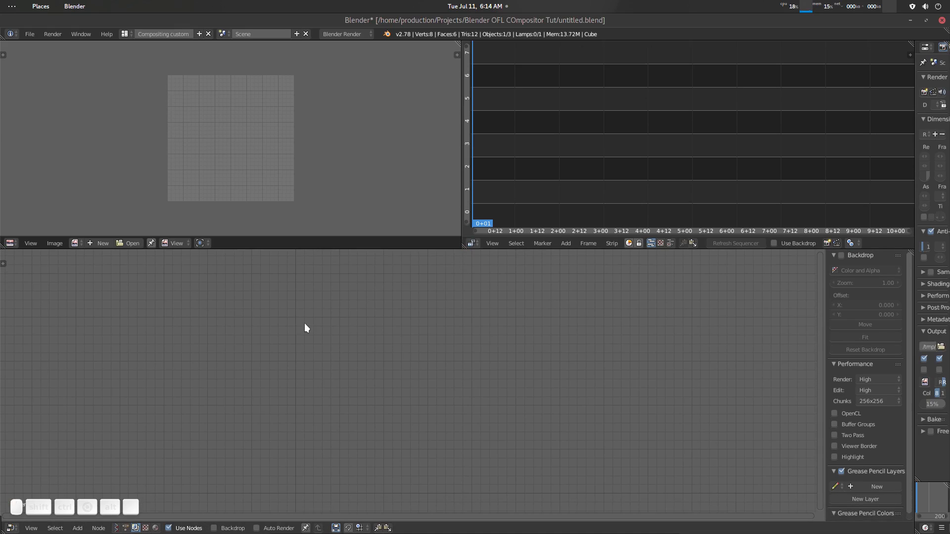
{"action": "left_click", "coordinate": [30, 33]}
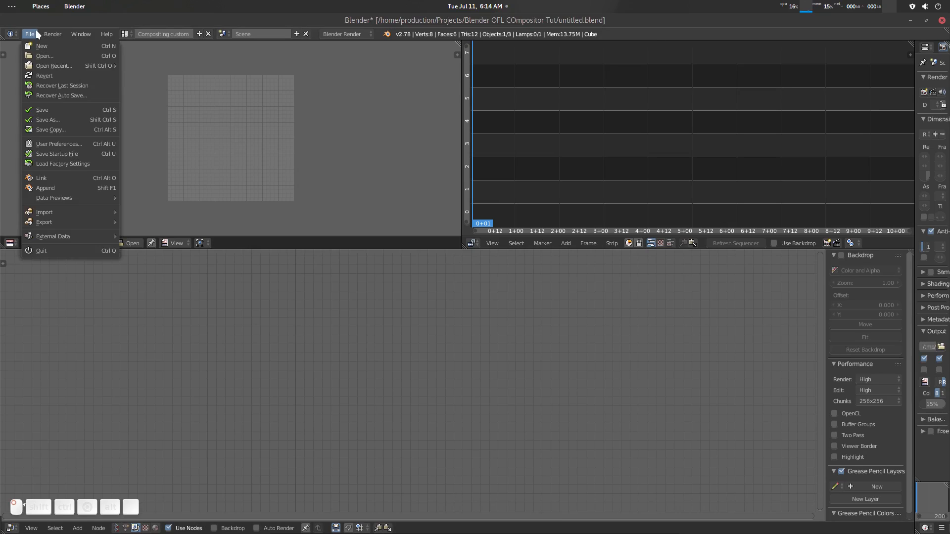
{"action": "left_click", "coordinate": [42, 187]}
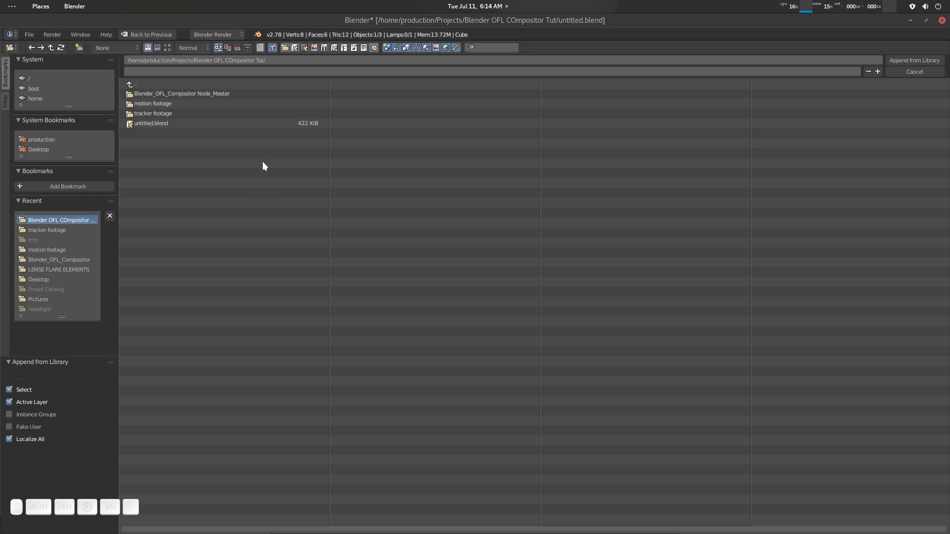
{"action": "key", "text": "Escape"}
- Append the OFL_CMP_PRESET_BASICS scene from OFL_PRESET_BASIC_master.blend in the Blender_OFL_Compositor Node_Master folder
{"action": "left_click", "coordinate": [30, 34]}
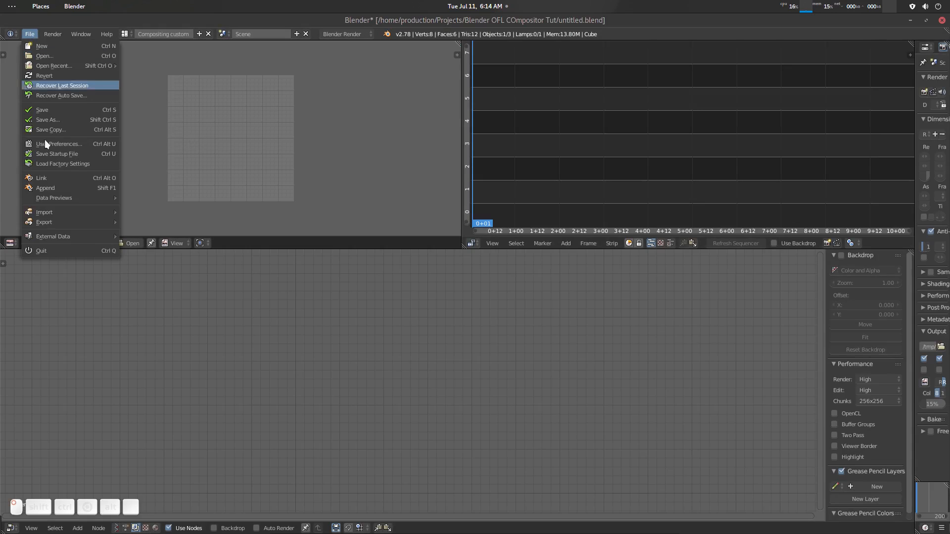
{"action": "left_click", "coordinate": [59, 186]}
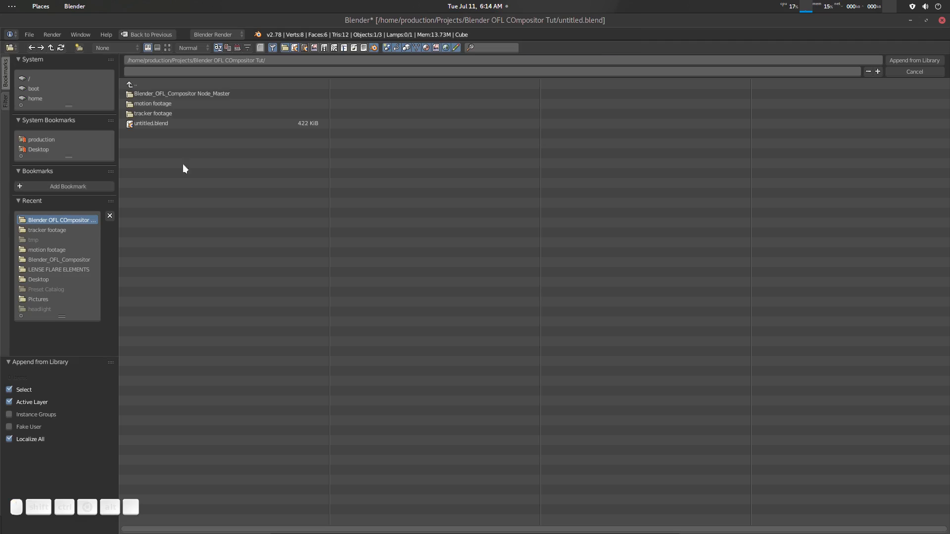
{"action": "left_click", "coordinate": [166, 93]}
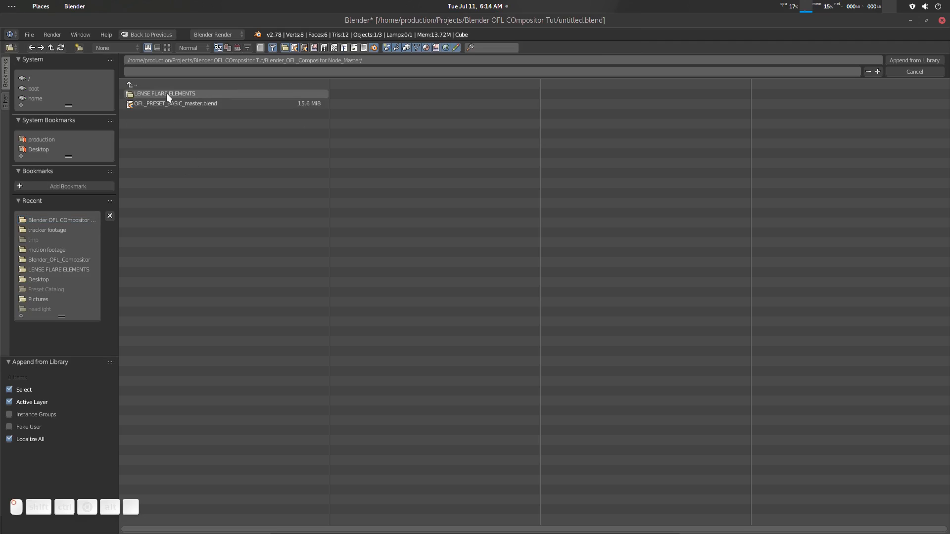
{"action": "left_click", "coordinate": [194, 104]}
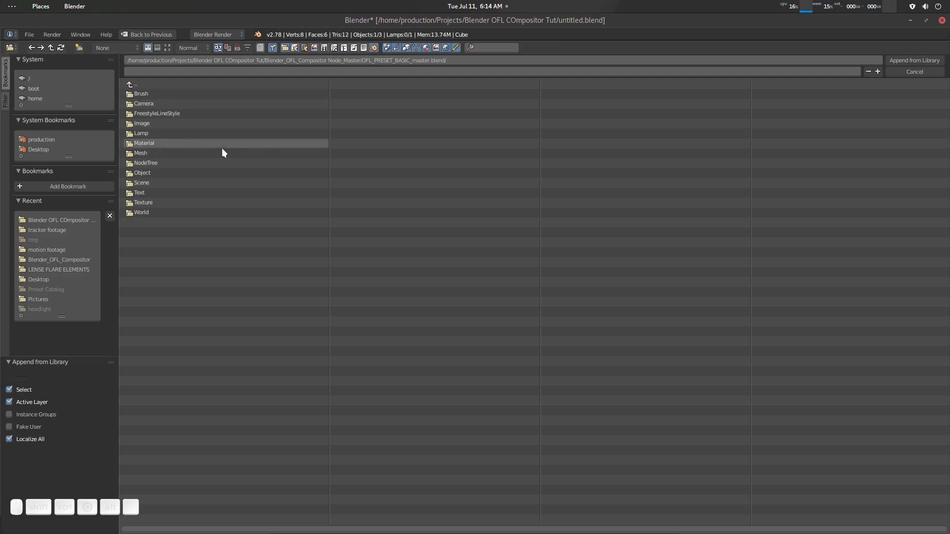
{"action": "left_click", "coordinate": [157, 164]}
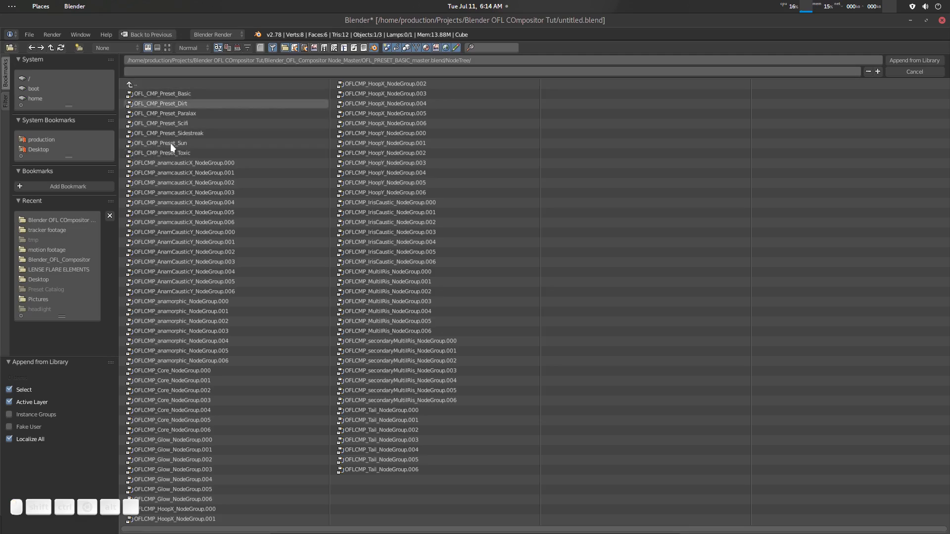
{"action": "left_click", "coordinate": [50, 47]}
{"action": "left_click", "coordinate": [154, 183]}
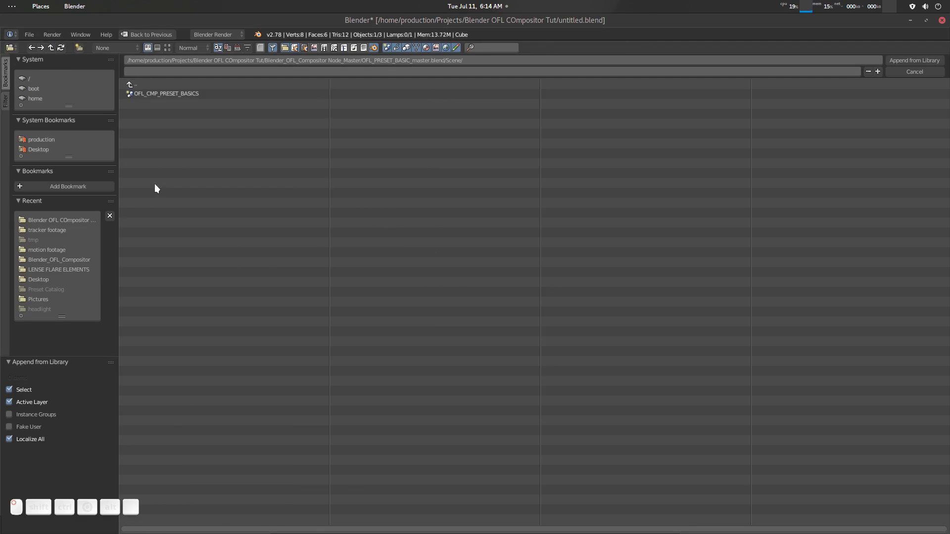
{"action": "double_click", "coordinate": [191, 94]}
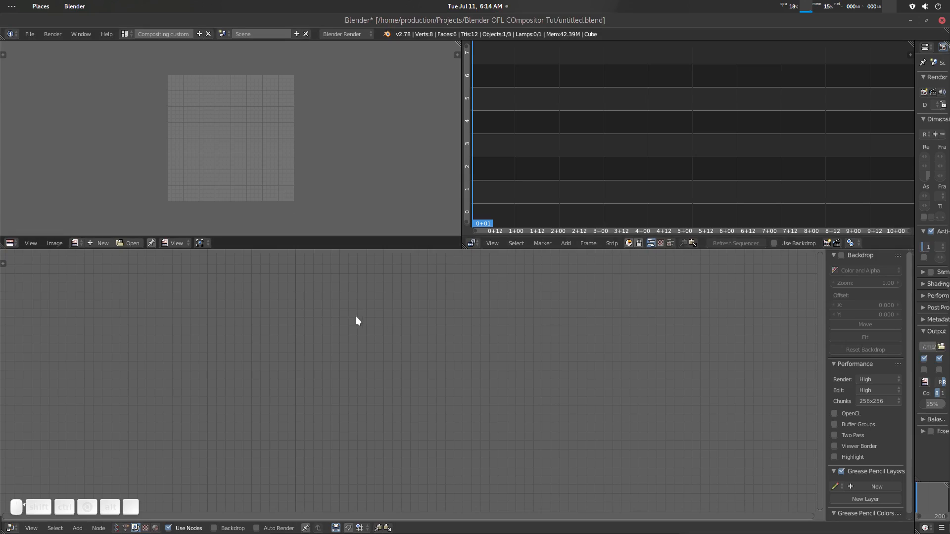
- Switch the active scene to the appended OFL_CMP_PRESET_BASICS
{"action": "left_click", "coordinate": [223, 34]}
{"action": "left_click", "coordinate": [258, 49]}
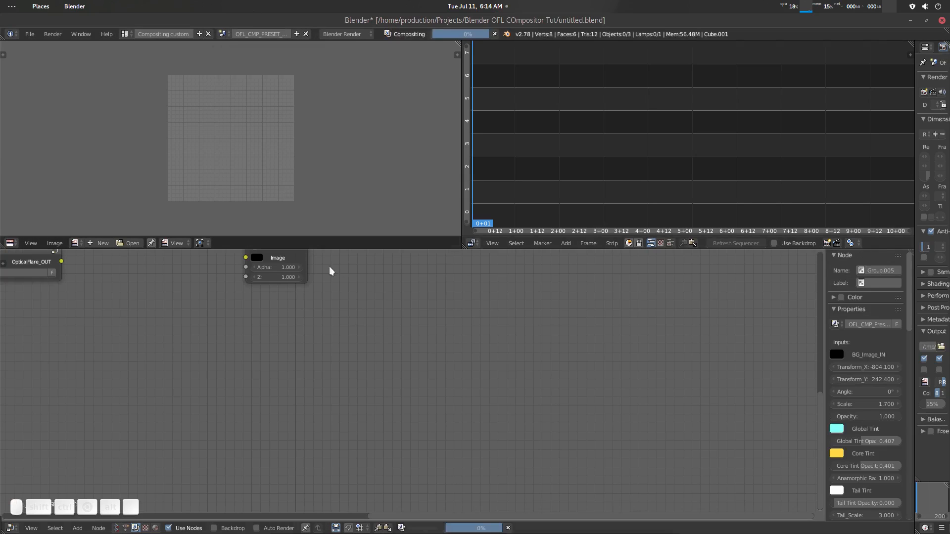
- Connect the OFL_CMP_Preset_Basic node to the Viewer and display the Viewer Node image in the image editor
{"action": "middle_click_drag", "start_coordinate": [331, 330], "coordinate": [461, 487]}
{"action": "scroll", "coordinate": [267, 439], "scroll_direction": "down", "scroll_amount": 4}
{"action": "middle_click_drag", "start_coordinate": [297, 434], "coordinate": [307, 437]}
{"action": "key", "text": "Home"}
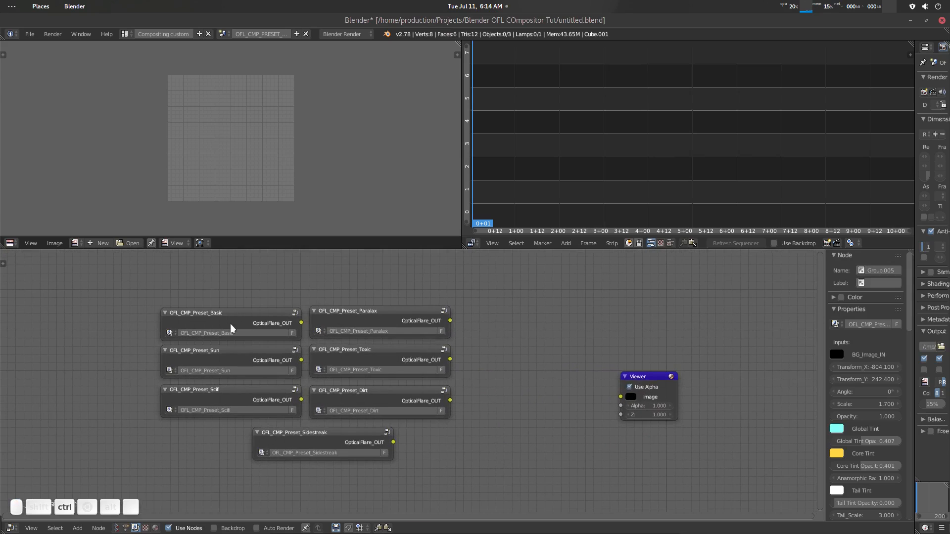
{"action": "left_click", "coordinate": [241, 314], "text": "ctrl+shift"}
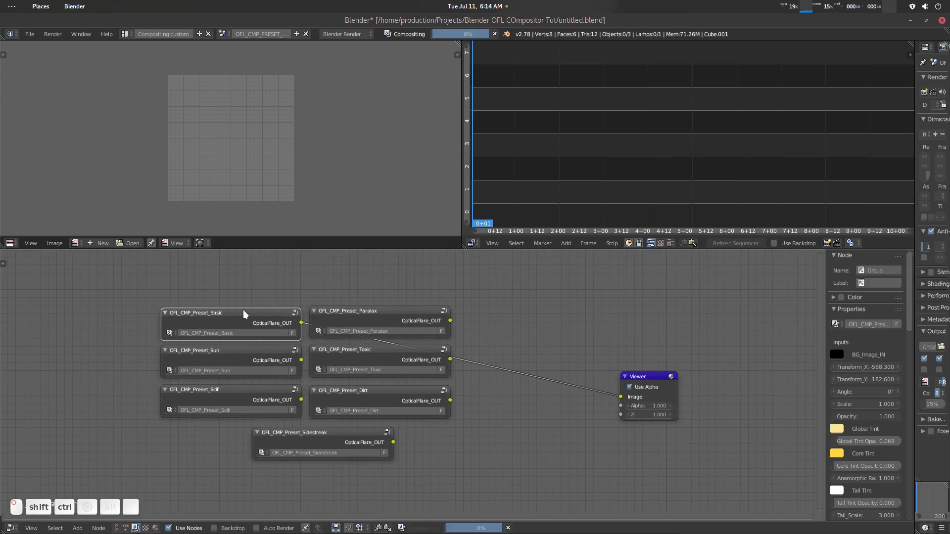
{"action": "left_click", "coordinate": [77, 239]}
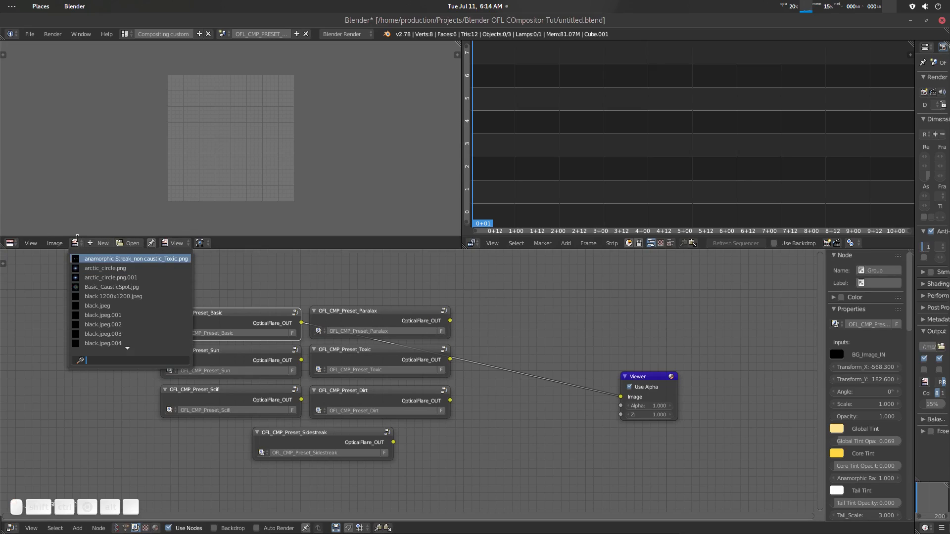
{"action": "type", "text": "v"}
{"action": "left_click", "coordinate": [100, 258]}
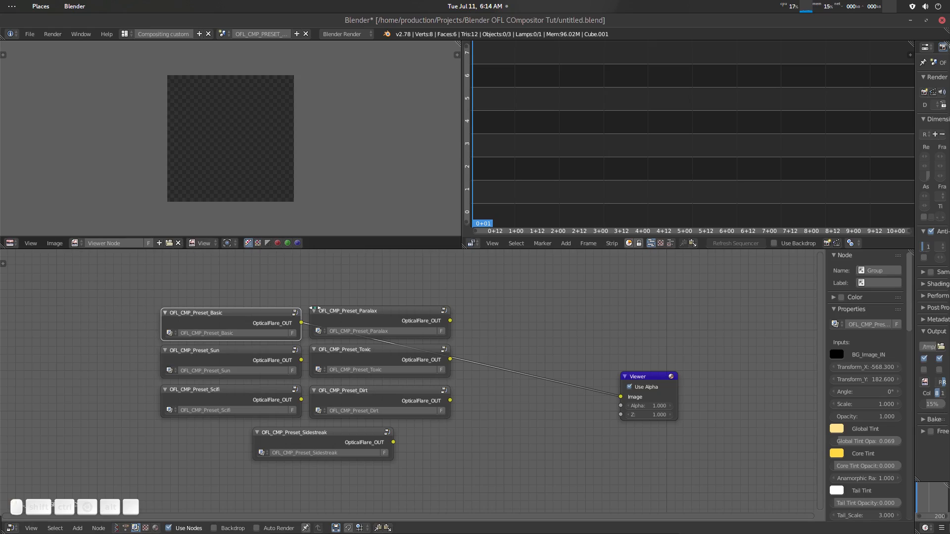
{"action": "left_click", "coordinate": [267, 321], "text": "ctrl+shift"}
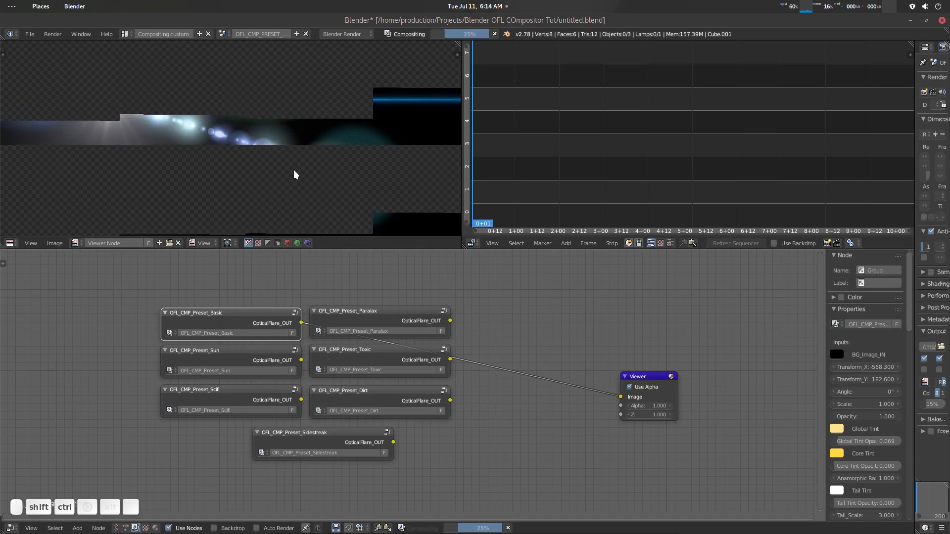
- Preview the OFL_CMP_Preset_Paralax node through the Viewer, and cut its link to the Viewer
{"action": "middle_click_drag", "start_coordinate": [398, 305], "coordinate": [355, 296]}
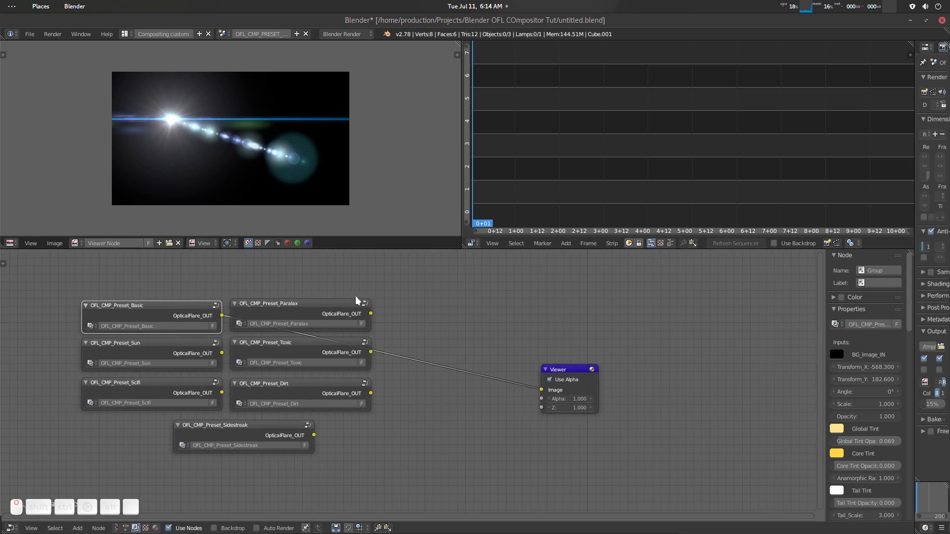
{"action": "left_click", "coordinate": [322, 304], "text": "ctrl+shift"}
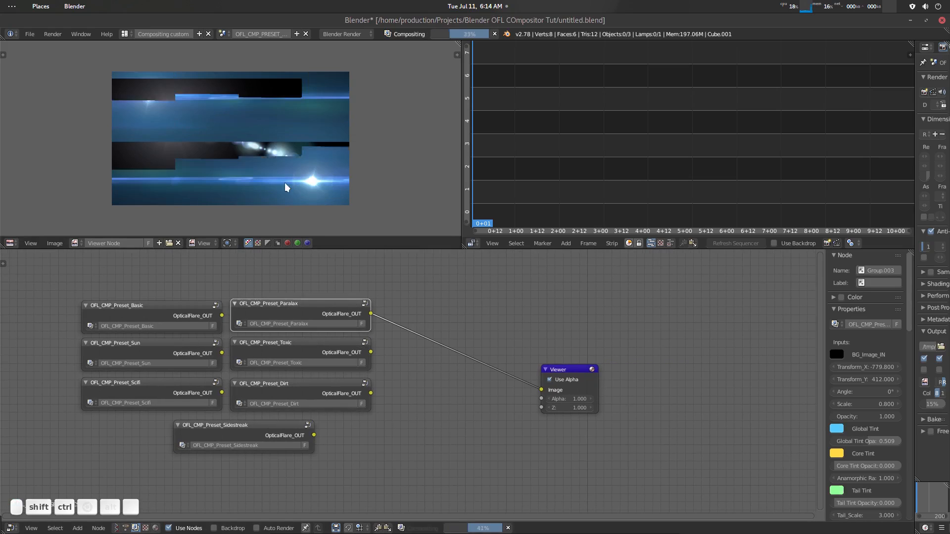
{"action": "scroll", "coordinate": [297, 317], "scroll_direction": "up", "scroll_amount": 1}
{"action": "middle_click_drag", "start_coordinate": [298, 303], "coordinate": [317, 321]}
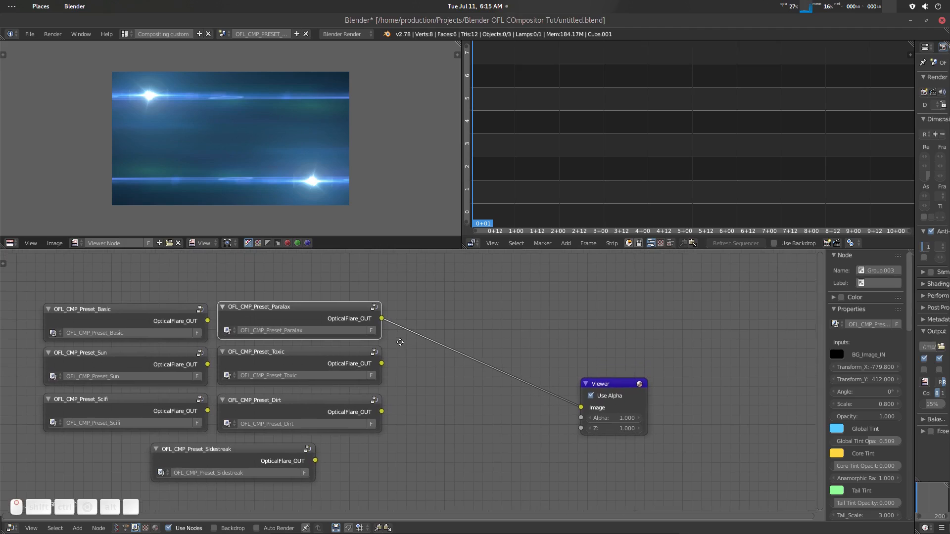
{"action": "key", "text": "a"}
{"action": "right_click_drag", "start_coordinate": [464, 334], "coordinate": [305, 319], "text": "ctrl"}
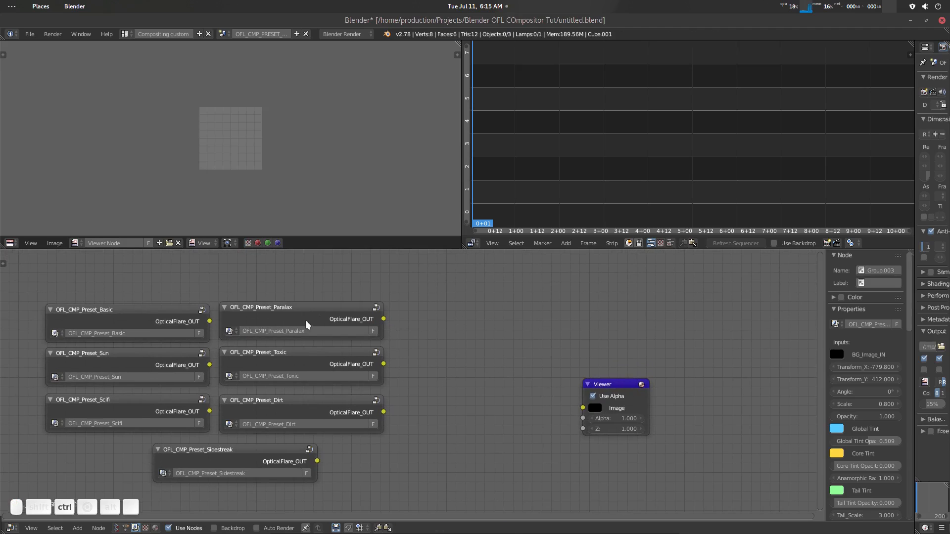
- Copy the OFL_CMP_Preset_Paralax node from the preset scene and paste it into the node tree of the scene named Scene
{"action": "left_click", "coordinate": [316, 307]}
{"action": "key", "text": "ctrl+c"}
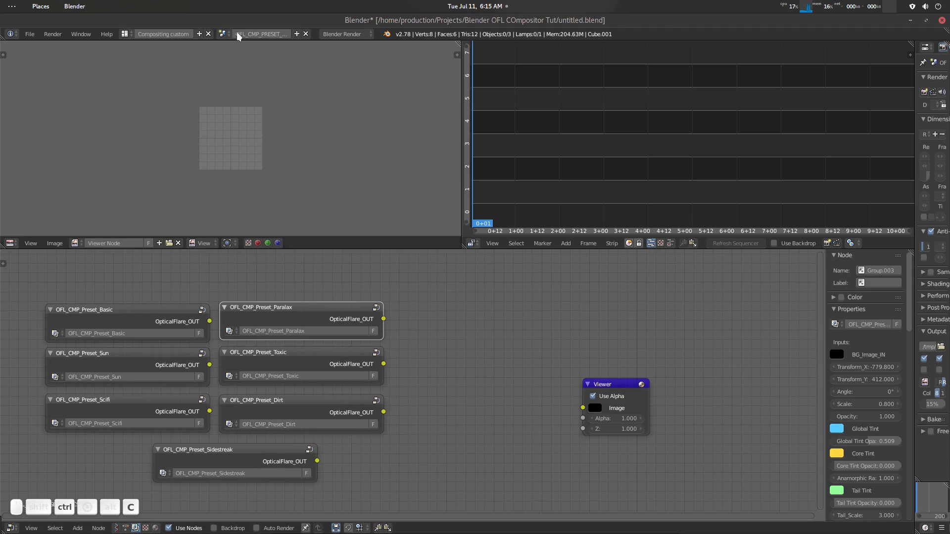
{"action": "left_click", "coordinate": [222, 33]}
{"action": "left_click", "coordinate": [240, 56]}
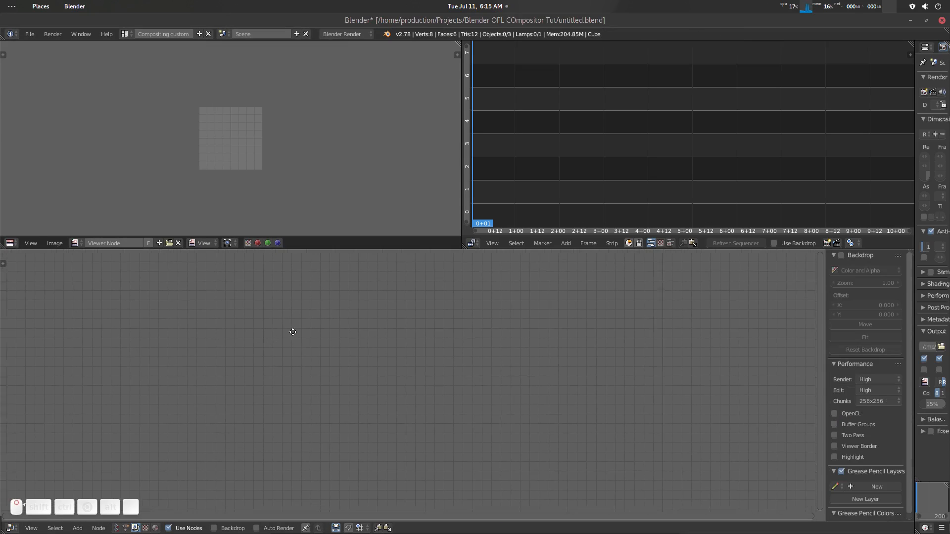
{"action": "key", "text": "ctrl+v"}
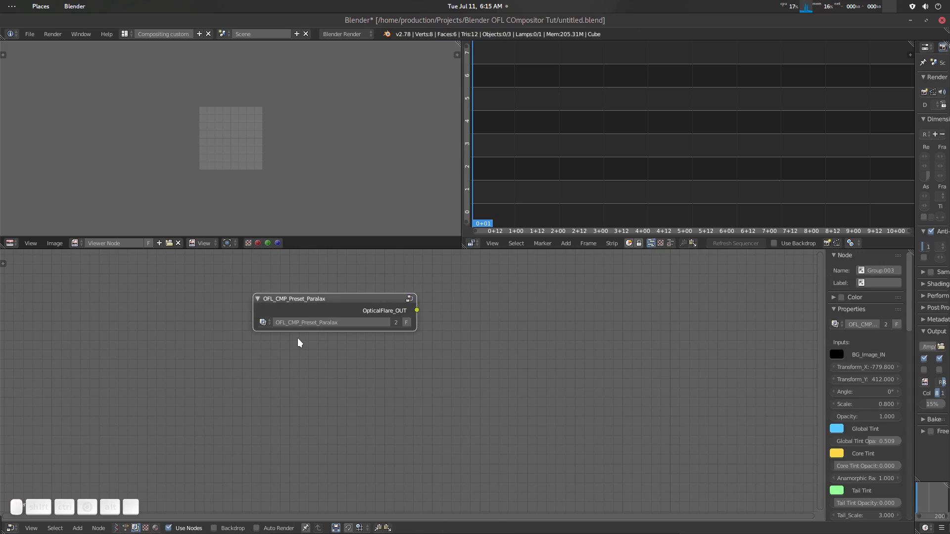
{"action": "scroll", "coordinate": [391, 378], "scroll_direction": "up", "scroll_amount": 1}
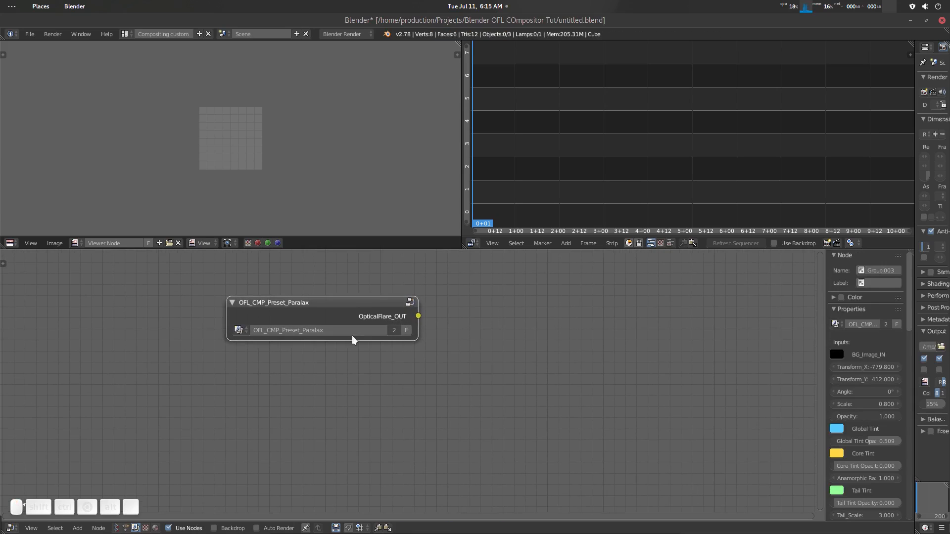
- Make the pasted Paralax node group a single-user copy and reposition the node
{"action": "left_click", "coordinate": [394, 331]}
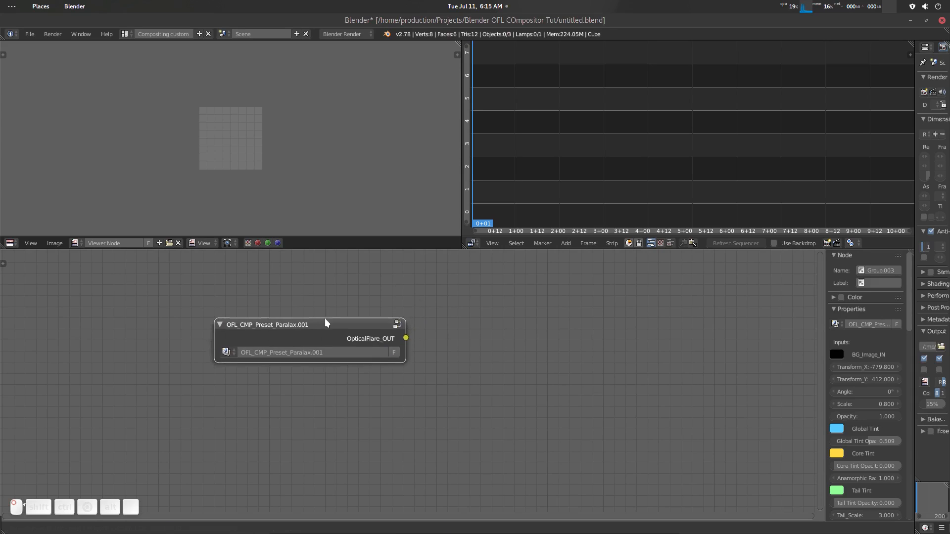
{"action": "left_click", "coordinate": [355, 339]}
{"action": "left_click", "coordinate": [340, 310]}
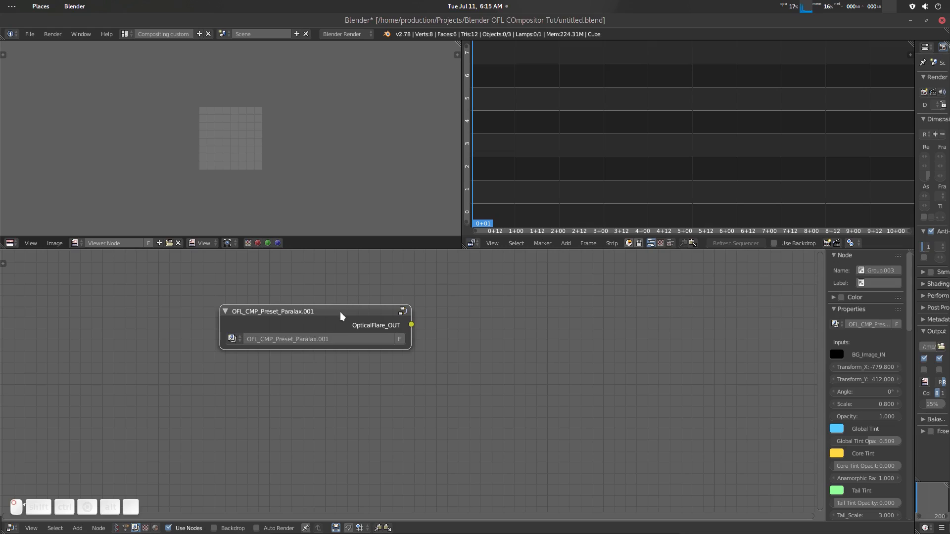
{"action": "left_click_drag", "start_coordinate": [340, 311], "coordinate": [313, 315]}
- Add an Image node beside the Paralax preset node
{"action": "scroll", "coordinate": [384, 368], "scroll_direction": "down", "scroll_amount": 2}
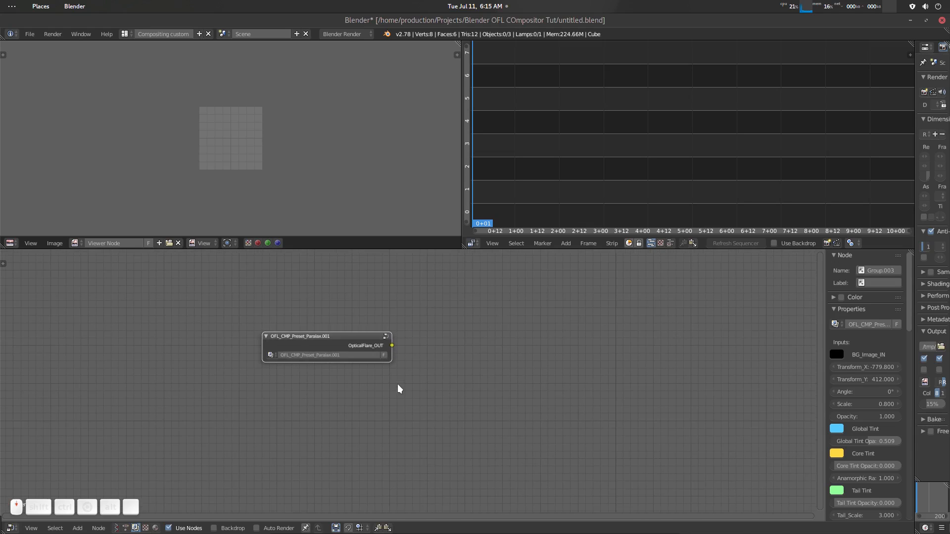
{"action": "middle_click_drag", "start_coordinate": [430, 307], "coordinate": [393, 310]}
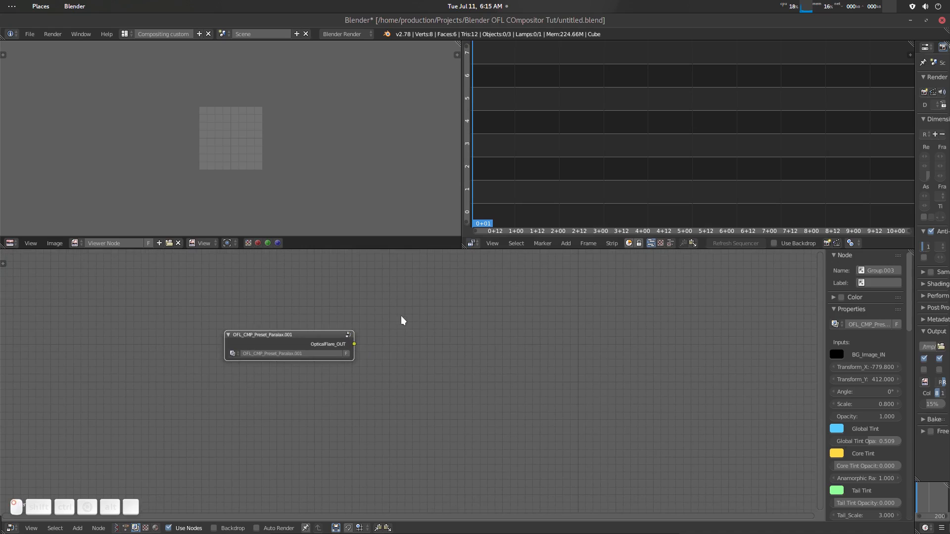
{"action": "key", "text": "shift+a"}
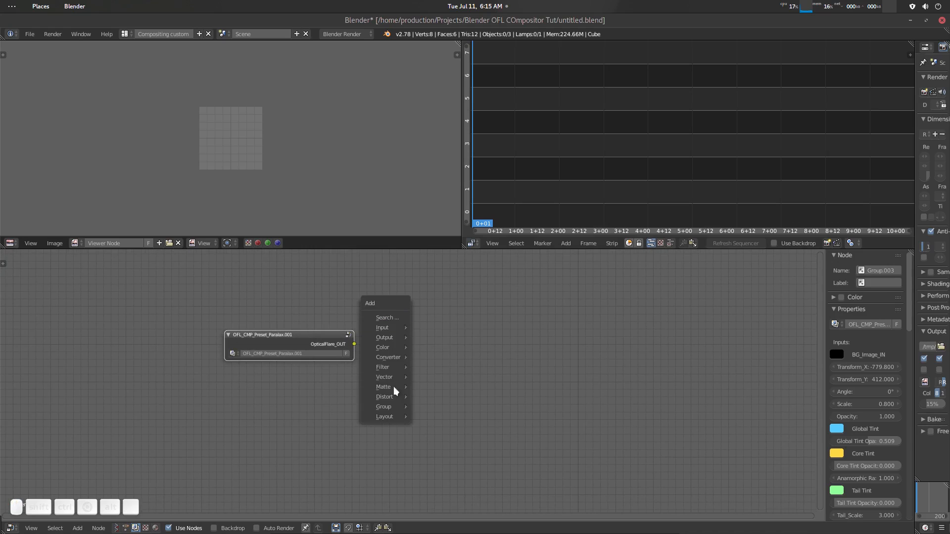
{"action": "left_click", "coordinate": [395, 317]}
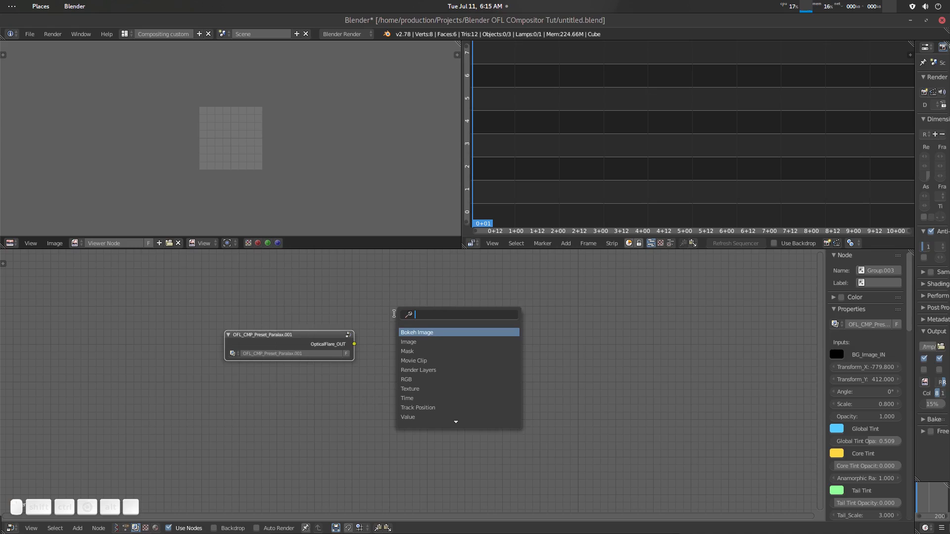
{"action": "type", "text": "ima"}
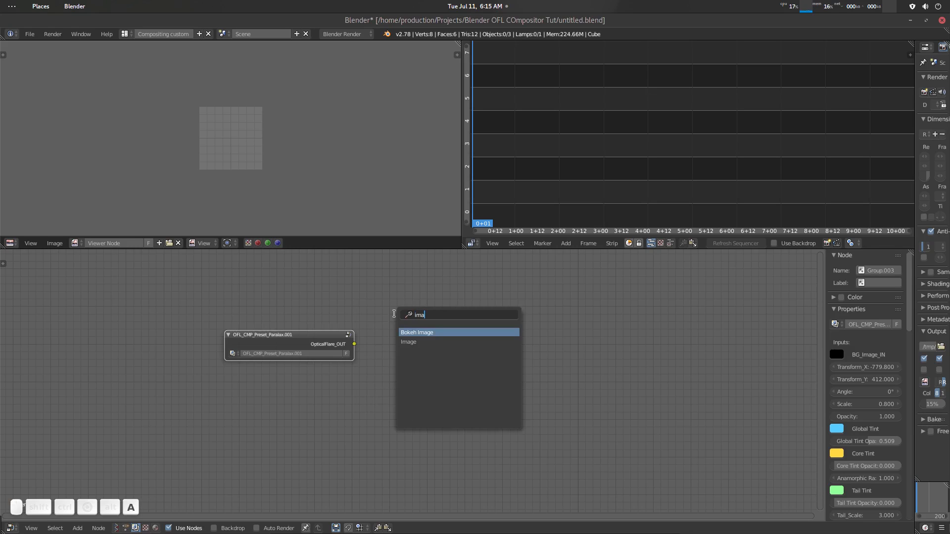
{"action": "key", "text": "Down"}
{"action": "key", "text": "Return"}
{"action": "left_click", "coordinate": [395, 313]}
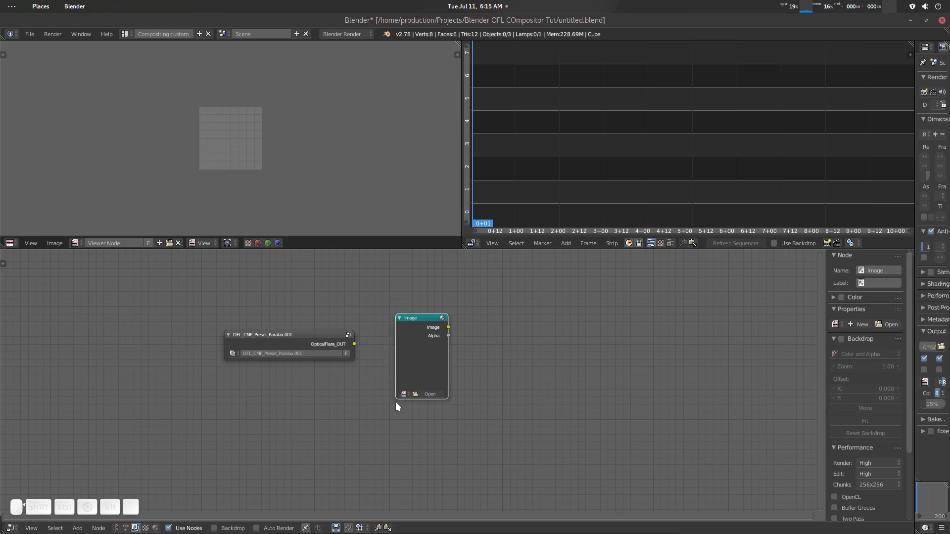
- Load all the motion.jpg frames from the motion footage folder into the Image node as an image sequence
{"action": "left_click", "coordinate": [421, 394]}
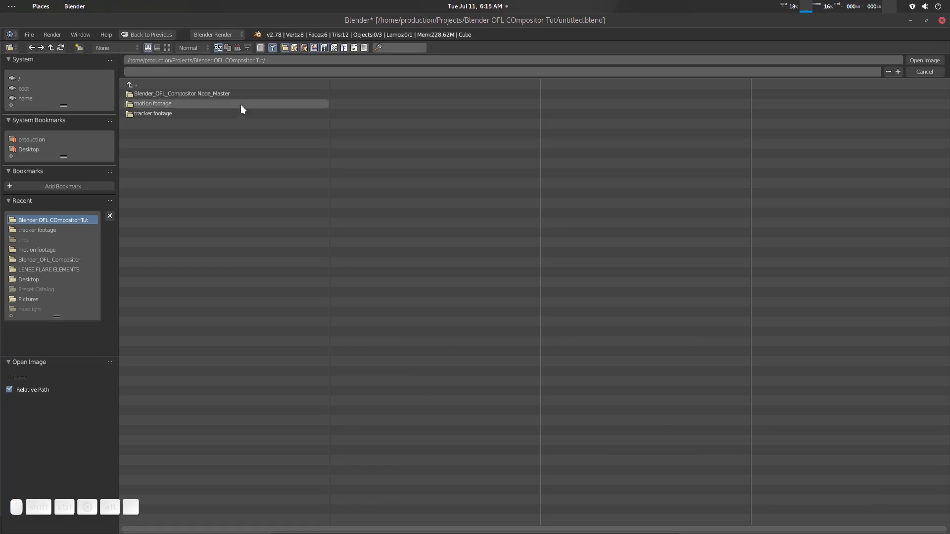
{"action": "left_click", "coordinate": [178, 104]}
{"action": "key", "text": "a"}
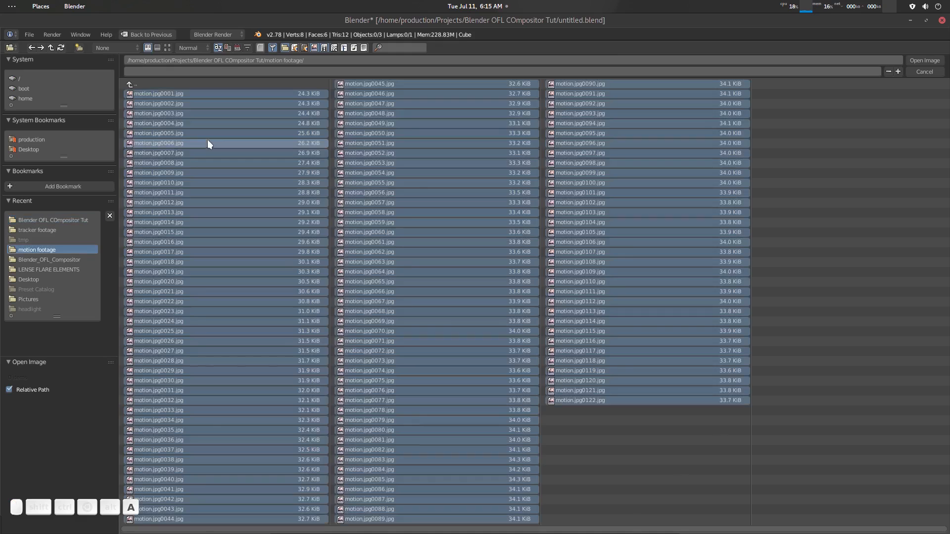
{"action": "left_click", "coordinate": [924, 61]}
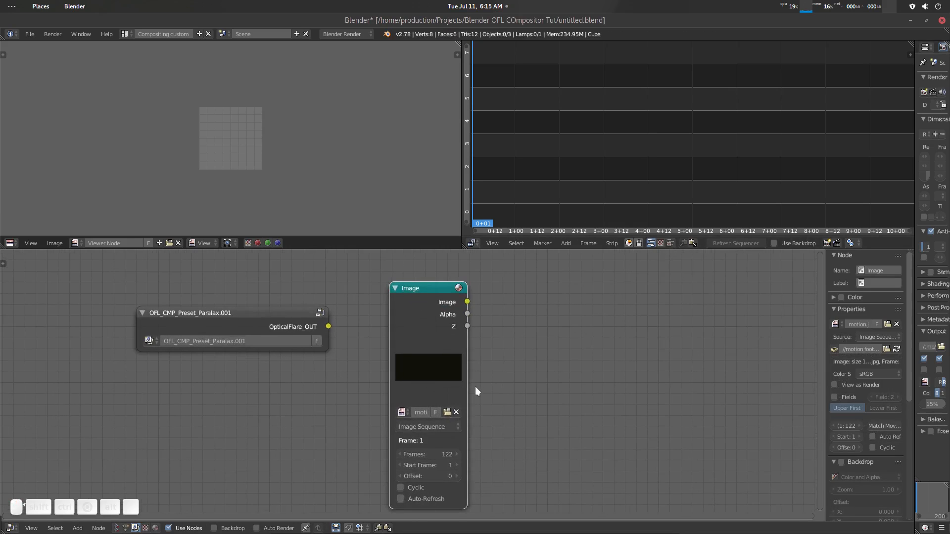
- Widen and reposition the Image node, and set its sequence start frame to 0
{"action": "left_click_drag", "start_coordinate": [467, 373], "coordinate": [495, 368]}
{"action": "left_click_drag", "start_coordinate": [452, 287], "coordinate": [434, 272]}
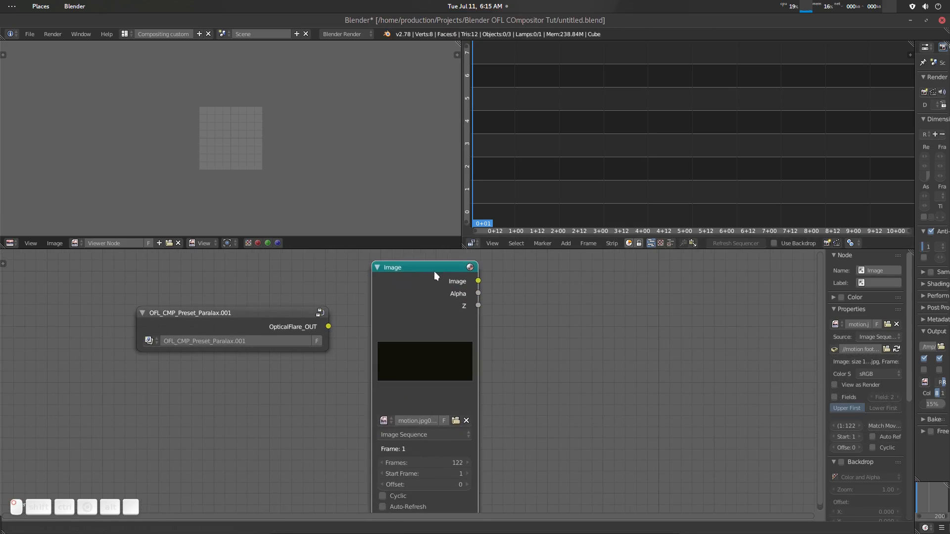
{"action": "scroll", "coordinate": [503, 371], "scroll_direction": "down", "scroll_amount": 2}
{"action": "left_click", "coordinate": [425, 420]}
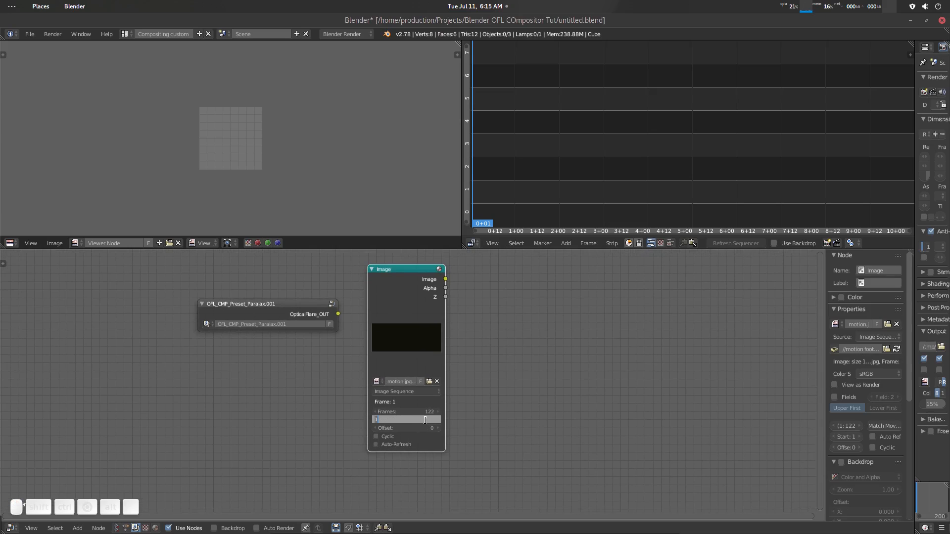
{"action": "type", "text": "0"}
{"action": "key", "text": "Return"}
{"action": "left_click_drag", "start_coordinate": [414, 275], "coordinate": [405, 286]}
- Connect the Image node to a new Viewer node, move the Viewer farther away, and fit the preview within the image editor
{"action": "left_click", "coordinate": [405, 281], "text": "ctrl+shift"}
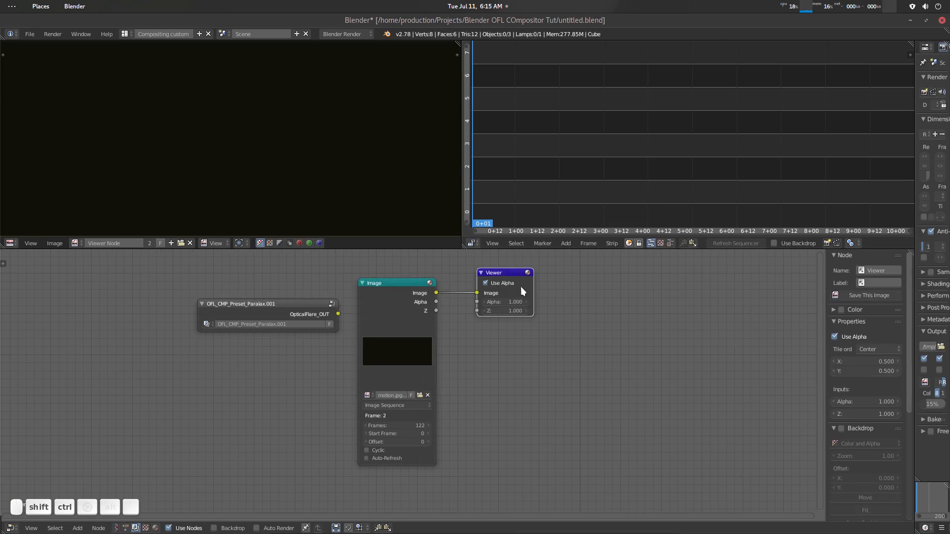
{"action": "left_click_drag", "start_coordinate": [512, 273], "coordinate": [559, 289]}
{"action": "scroll", "coordinate": [307, 153], "scroll_direction": "down", "scroll_amount": 9}
{"action": "scroll", "coordinate": [307, 155], "scroll_direction": "up", "scroll_amount": 4}
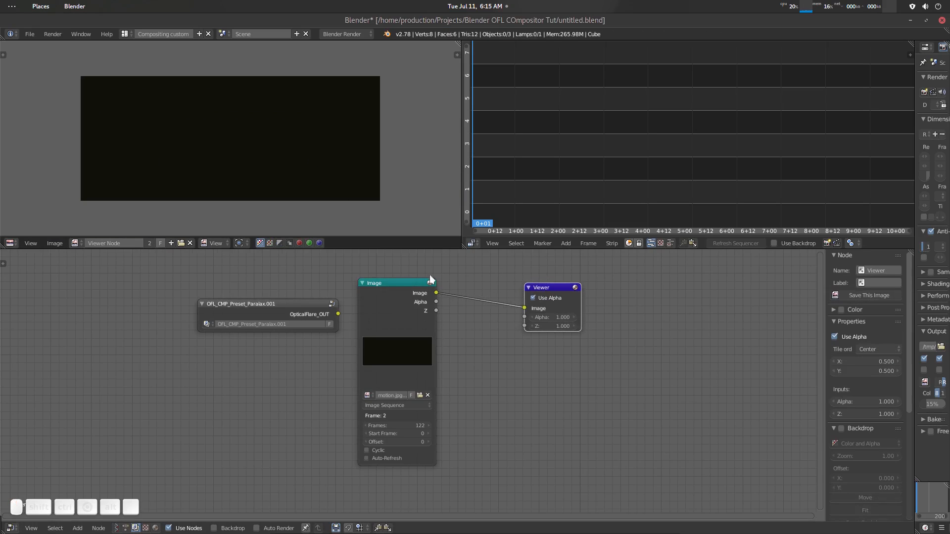
- Scrub the sequencer to 4+22, and spread the nodes so the Paralax preset sits between the Image and Viewer nodes
{"action": "left_click", "coordinate": [514, 133]}
{"action": "left_click_drag", "start_coordinate": [515, 132], "coordinate": [679, 129]}
{"action": "left_click_drag", "start_coordinate": [411, 282], "coordinate": [149, 281]}
{"action": "left_click_drag", "start_coordinate": [231, 325], "coordinate": [268, 370]}
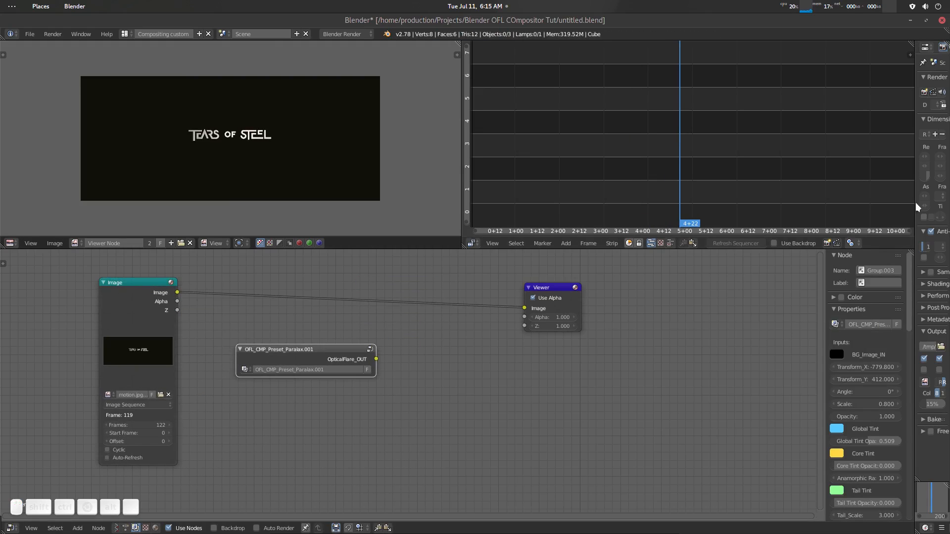
- Widen the properties editor to set the render resolution's Y value to 800 px, and narrow the editor again
{"action": "left_click_drag", "start_coordinate": [915, 207], "coordinate": [613, 203]}
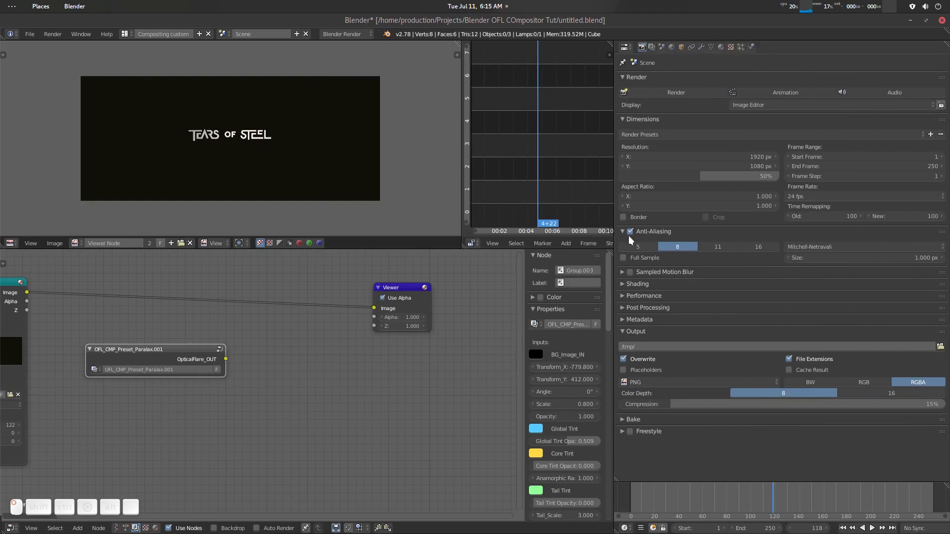
{"action": "left_click", "coordinate": [731, 165]}
{"action": "type", "text": "800"}
{"action": "key", "text": "Return"}
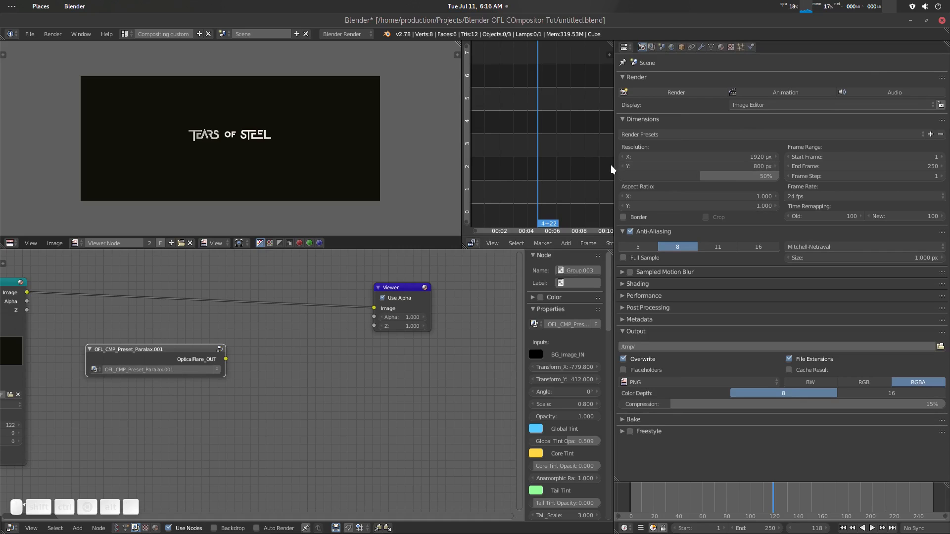
{"action": "left_click_drag", "start_coordinate": [616, 167], "coordinate": [898, 193]}
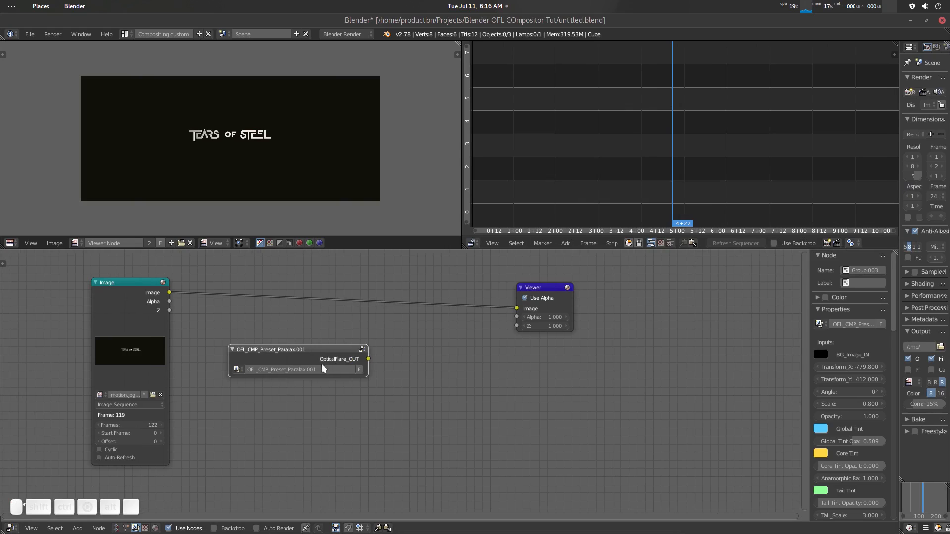
- Preview the Image node's Alpha output in the Viewer, and switch the Viewer back to its Image output
{"action": "middle_click_drag", "start_coordinate": [320, 400], "coordinate": [402, 402]}
{"action": "left_click", "coordinate": [249, 300], "text": "ctrl+shift"}
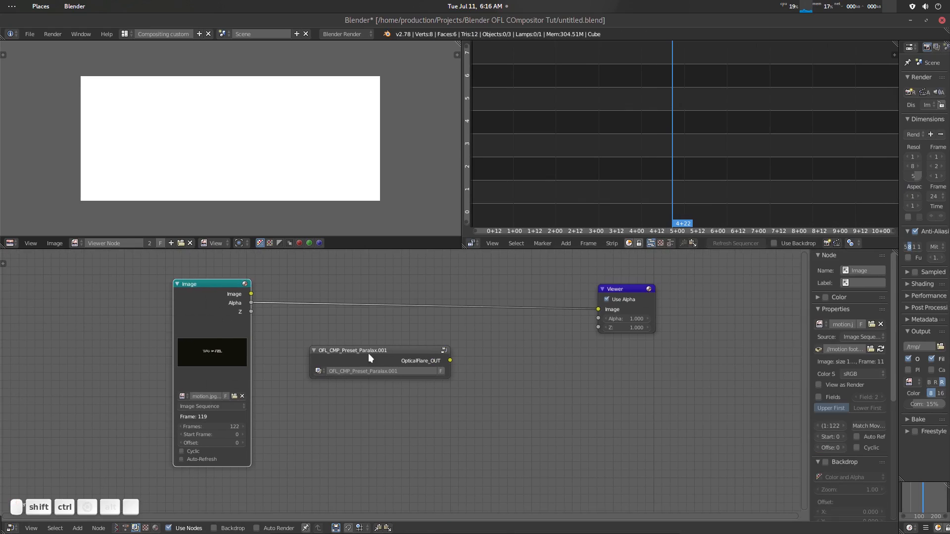
{"action": "left_click", "coordinate": [218, 283], "text": "ctrl+shift"}
{"action": "left_click", "coordinate": [220, 285], "text": "ctrl+shift"}
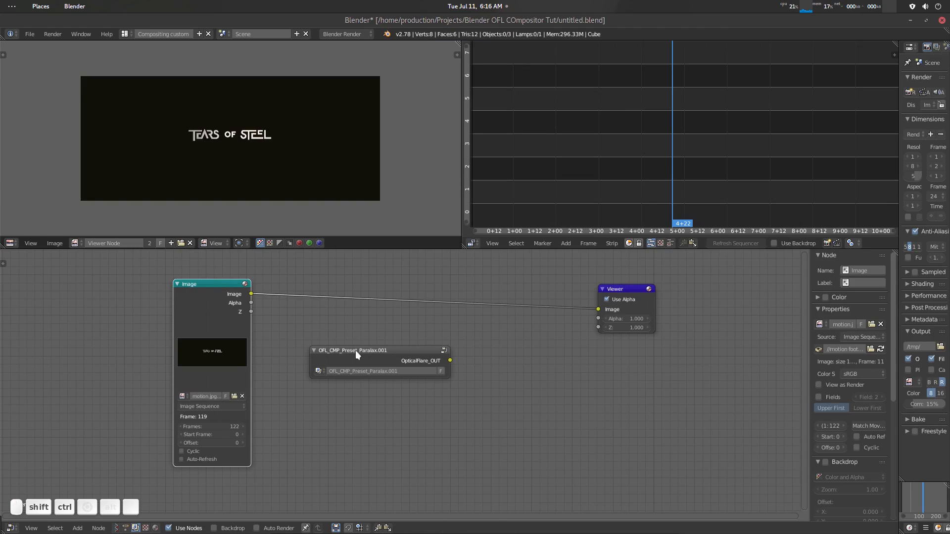
- Move the Paralax preset node slightly lower and cut the link between the Image and Viewer nodes
{"action": "left_click_drag", "start_coordinate": [356, 350], "coordinate": [373, 366]}
{"action": "right_click_drag", "start_coordinate": [481, 299], "coordinate": [482, 306], "text": "ctrl"}
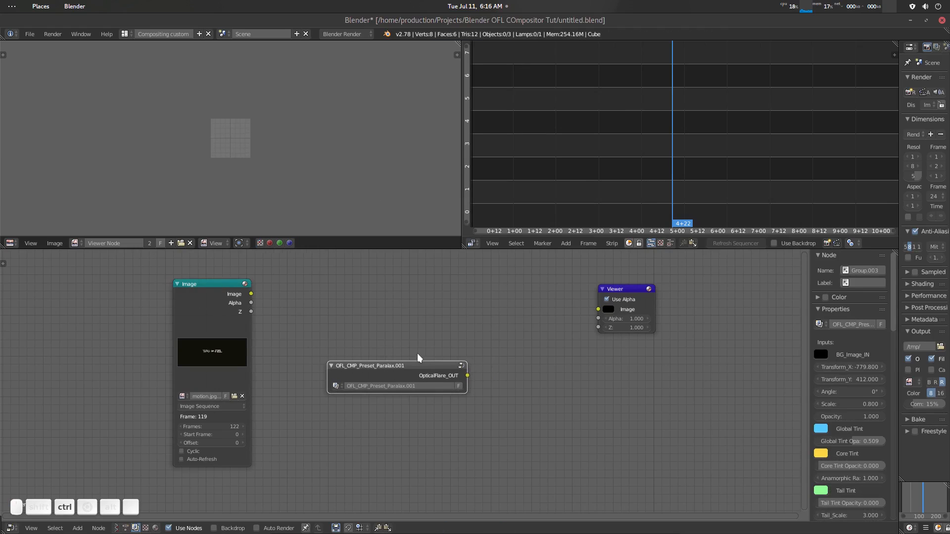
- Move the Paralax preset node up between the Image and Viewer nodes and unhide its unconnected input sockets
{"action": "left_click_drag", "start_coordinate": [409, 369], "coordinate": [479, 300]}
{"action": "key", "text": "ctrl+h"}
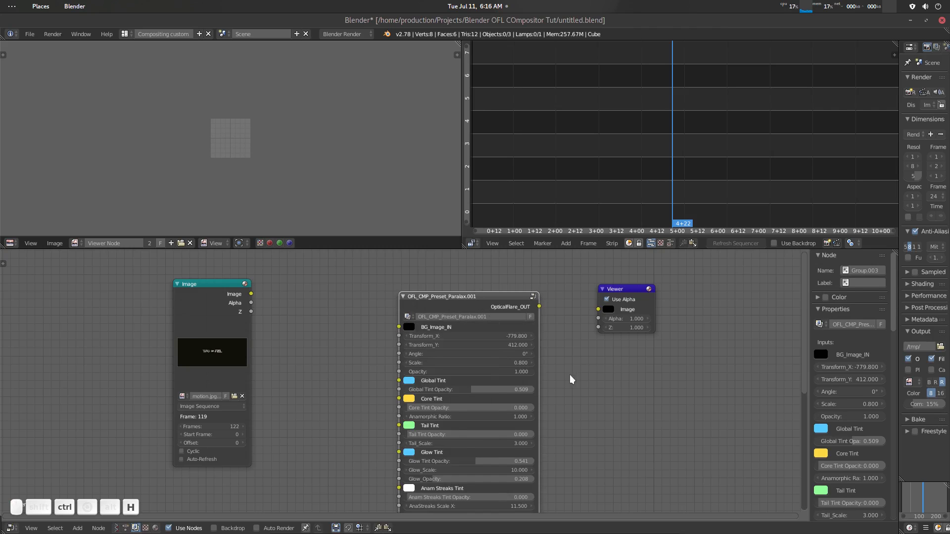
{"action": "scroll", "coordinate": [562, 376], "scroll_direction": "down", "scroll_amount": 3}
{"action": "scroll", "coordinate": [523, 346], "scroll_direction": "up", "scroll_amount": 3}
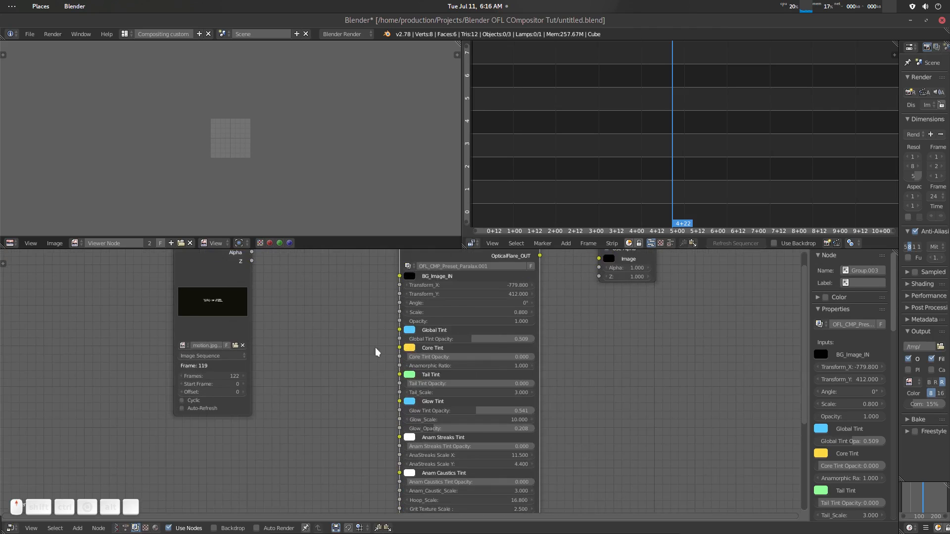
{"action": "scroll", "coordinate": [300, 356], "scroll_direction": "up", "scroll_amount": 2, "text": "shift"}
- Link the Image node's Image output to the preset's BG_Image_IN, place the preset beside the Image node, and preview it in the Viewer
{"action": "left_click_drag", "start_coordinate": [247, 286], "coordinate": [402, 318]}
{"action": "left_click_drag", "start_coordinate": [253, 286], "coordinate": [398, 318]}
{"action": "left_click_drag", "start_coordinate": [417, 288], "coordinate": [346, 278]}
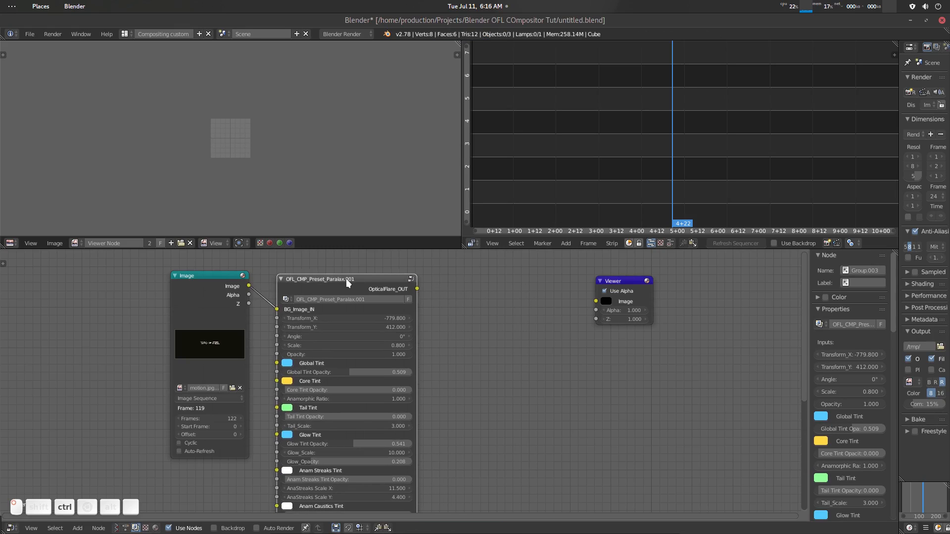
{"action": "left_click", "coordinate": [349, 280], "text": "ctrl+shift"}
{"action": "scroll", "coordinate": [301, 167], "scroll_direction": "up", "scroll_amount": 4}
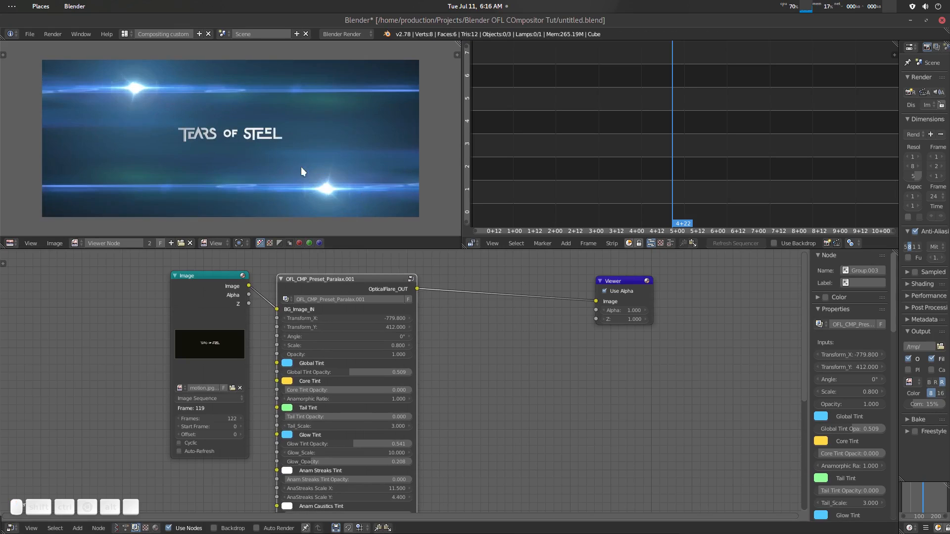
{"action": "scroll", "coordinate": [250, 149], "scroll_direction": "down", "scroll_amount": 1}
- Scrub the sequencer back through 3+19 and 3+08 to 2+07 to check the flare over earlier footage frames
{"action": "left_click", "coordinate": [626, 162]}
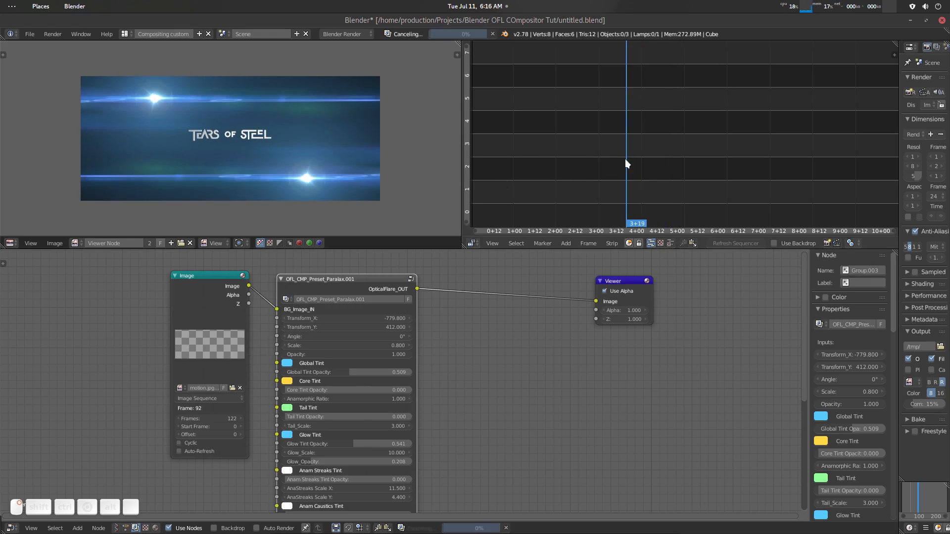
{"action": "left_click", "coordinate": [609, 165]}
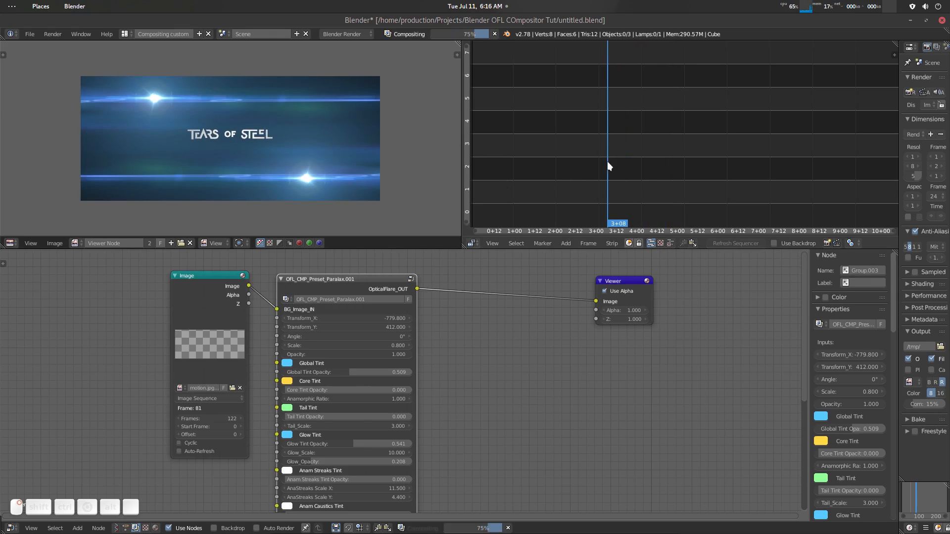
{"action": "left_click", "coordinate": [588, 170]}
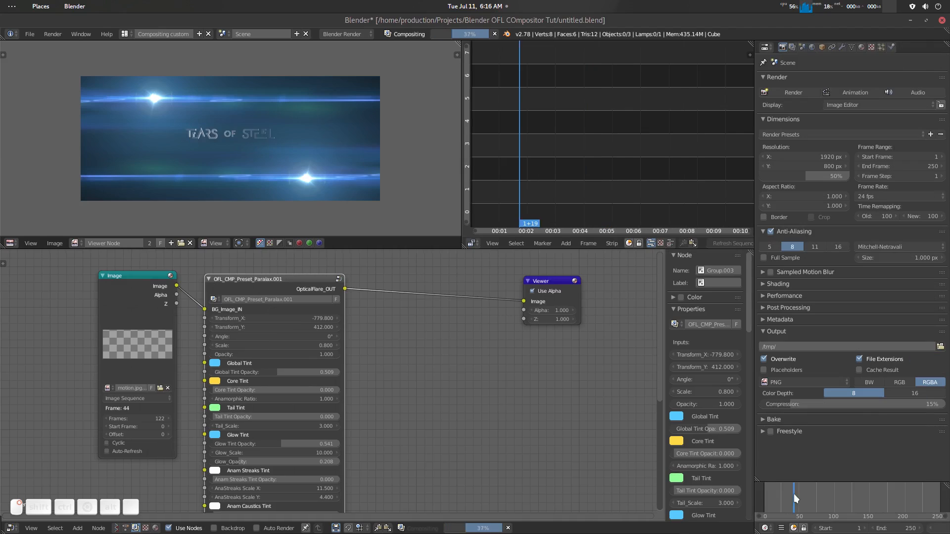
- Widen the properties editor and timeline area, and set the animation's end frame to 122
{"action": "right_click_drag", "start_coordinate": [793, 494], "coordinate": [801, 493]}
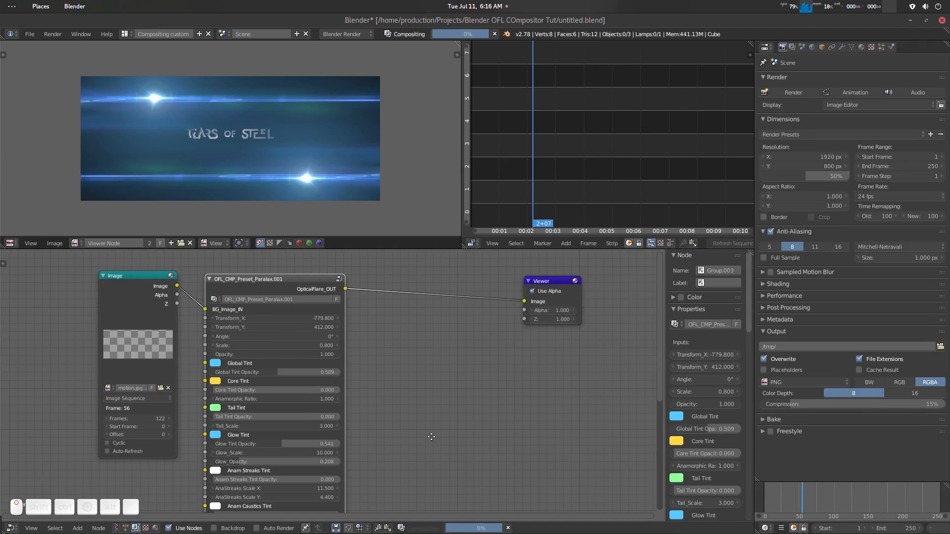
{"action": "middle_click_drag", "start_coordinate": [331, 452], "coordinate": [374, 415]}
{"action": "scroll", "coordinate": [375, 415], "scroll_direction": "up", "scroll_amount": 2}
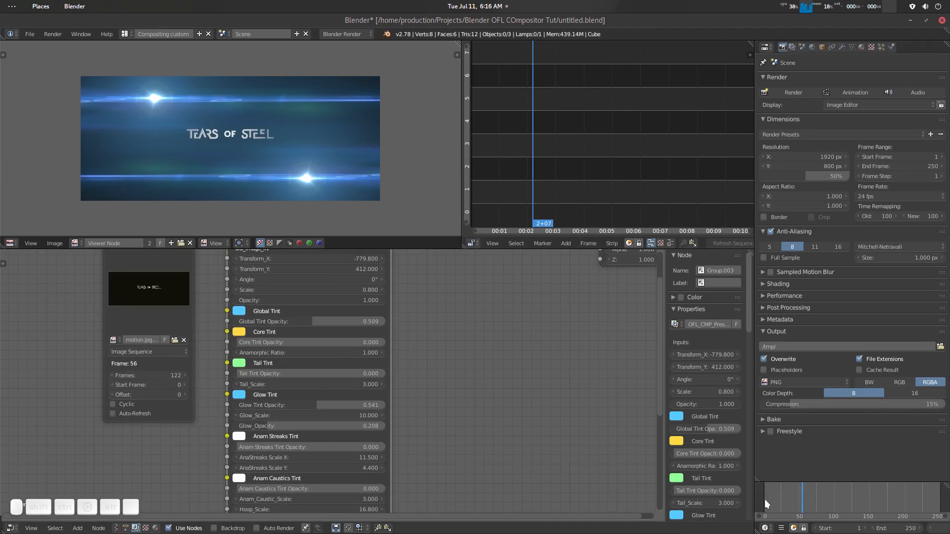
{"action": "left_click", "coordinate": [896, 526]}
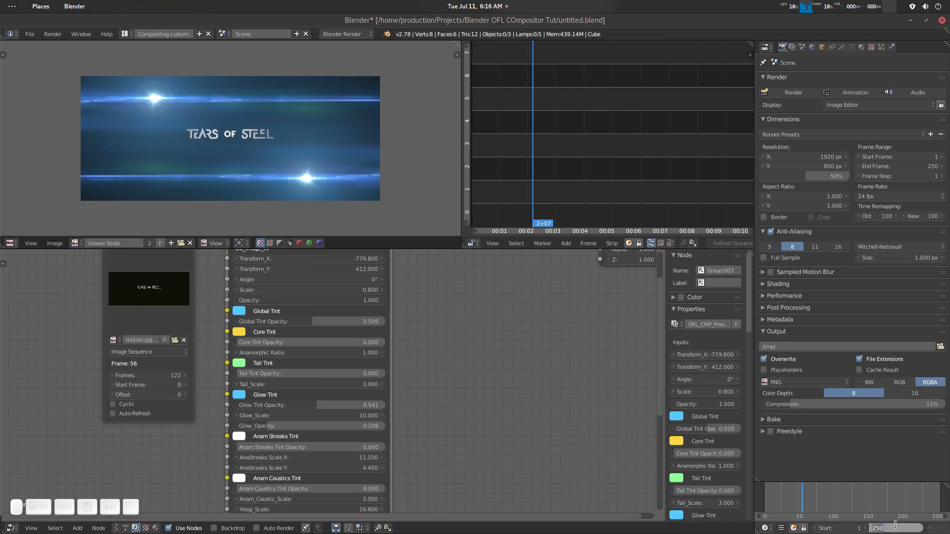
{"action": "type", "text": "122"}
{"action": "key", "text": "Return"}
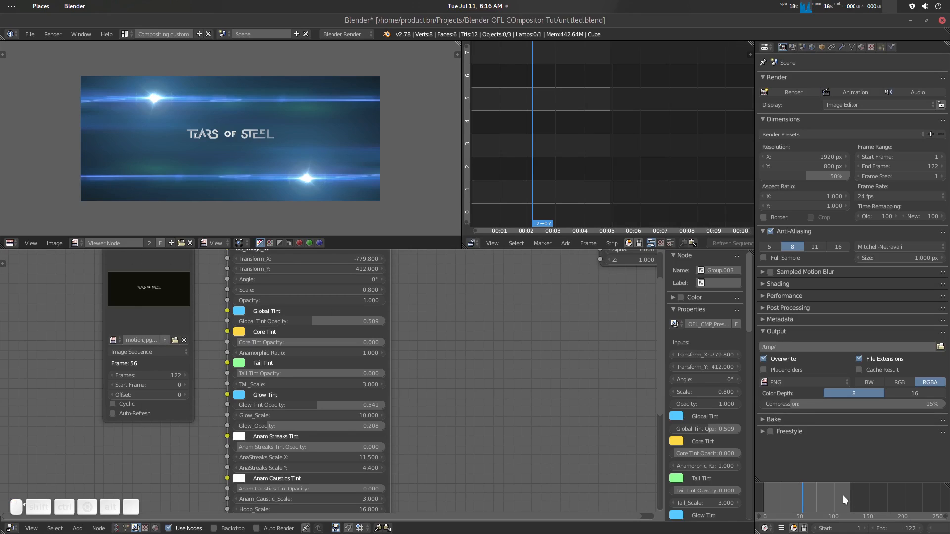
- Scrub the sequencer to 1+18 and narrow the properties editor again to give the node editor more room
{"action": "left_click_drag", "start_coordinate": [517, 142], "coordinate": [517, 141]}
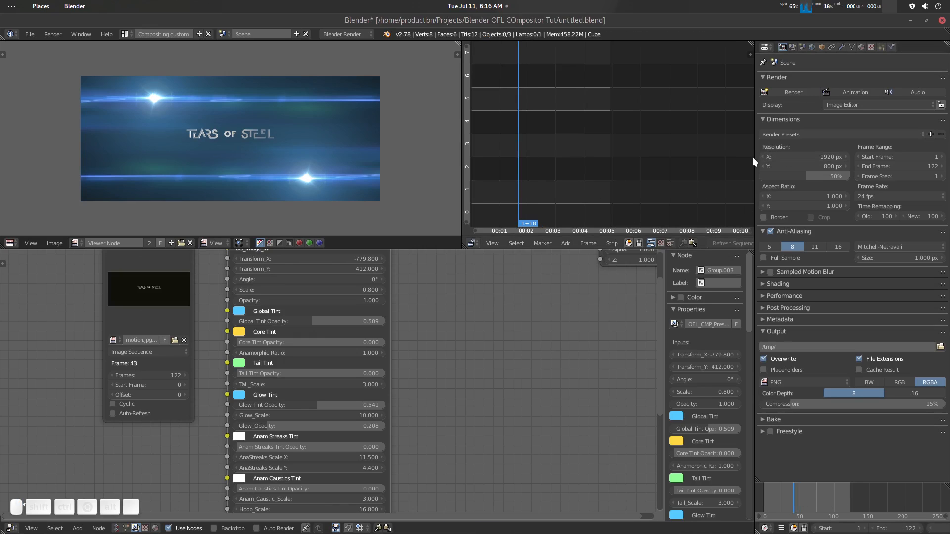
{"action": "left_click_drag", "start_coordinate": [755, 157], "coordinate": [935, 168]}
{"action": "scroll", "coordinate": [563, 304], "scroll_direction": "down", "scroll_amount": 5}
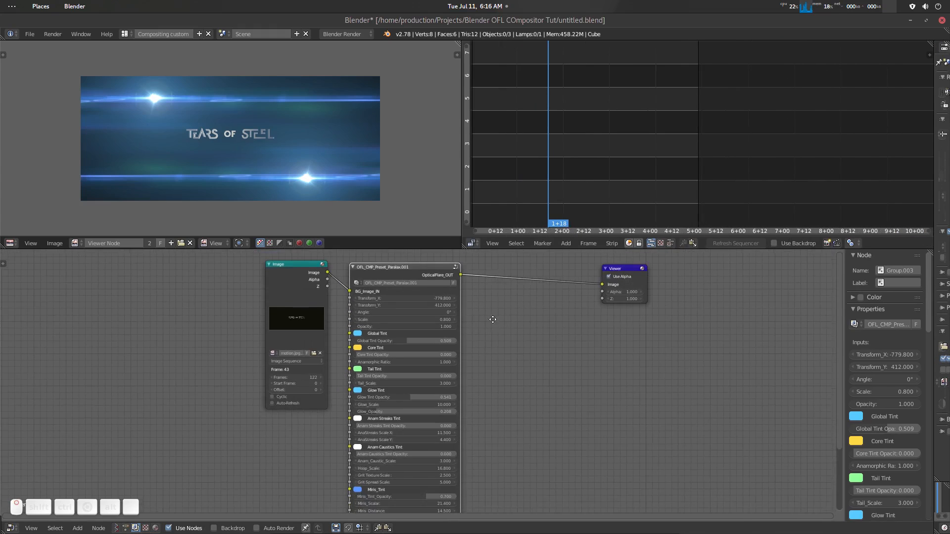
{"action": "middle_click_drag", "start_coordinate": [494, 318], "coordinate": [485, 342]}
{"action": "scroll", "coordinate": [485, 343], "scroll_direction": "up", "scroll_amount": 2}
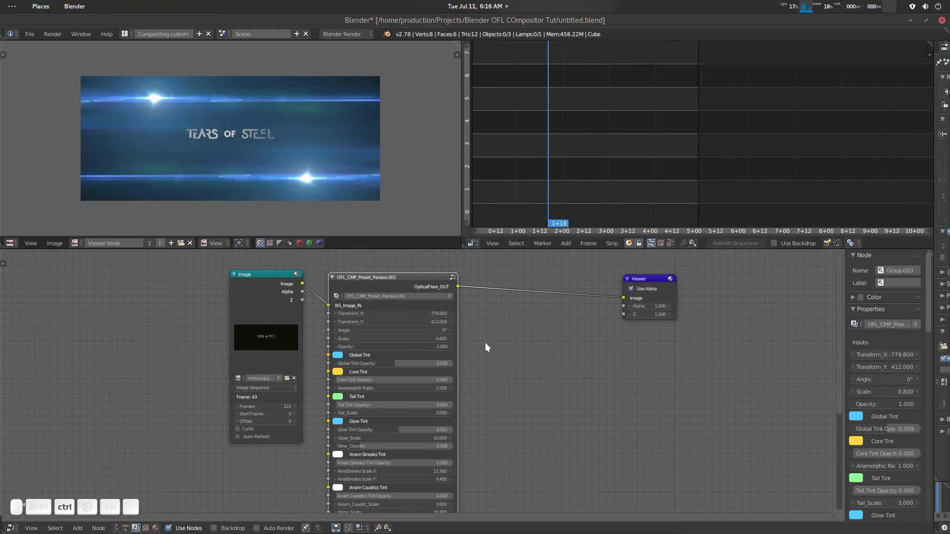
- Save the current Blender project file
{"action": "key", "text": "ctrl+s"}
{"action": "scroll", "coordinate": [509, 355], "scroll_direction": "up", "scroll_amount": 1}
{"action": "scroll", "coordinate": [510, 354], "scroll_direction": "down", "scroll_amount": 1}
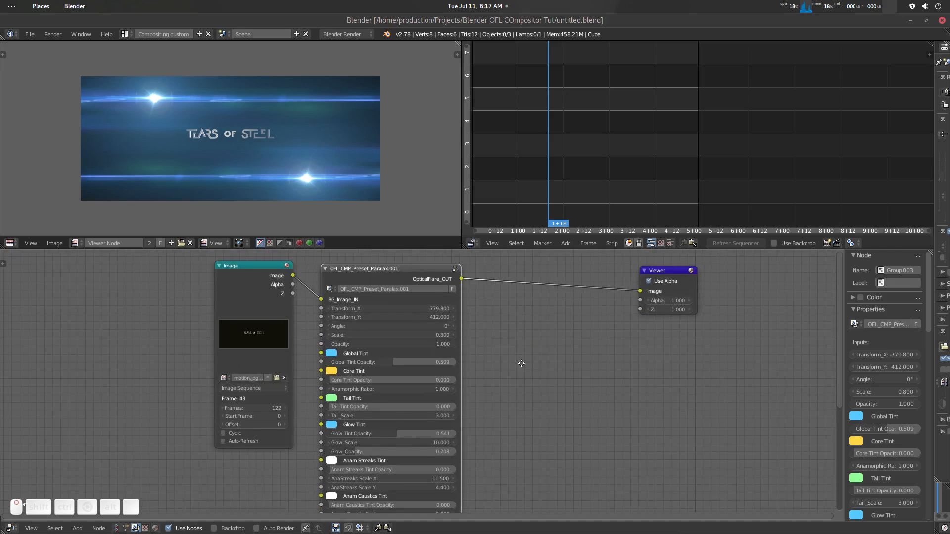
- Shift the flare by setting the Paralax preset's Transform_X to -773.2 and Transform_Y to 424.5
{"action": "scroll", "coordinate": [527, 394], "scroll_direction": "up", "scroll_amount": 2}
{"action": "middle_click_drag", "start_coordinate": [516, 350], "coordinate": [549, 379]}
{"action": "scroll", "coordinate": [548, 379], "scroll_direction": "up", "scroll_amount": 1}
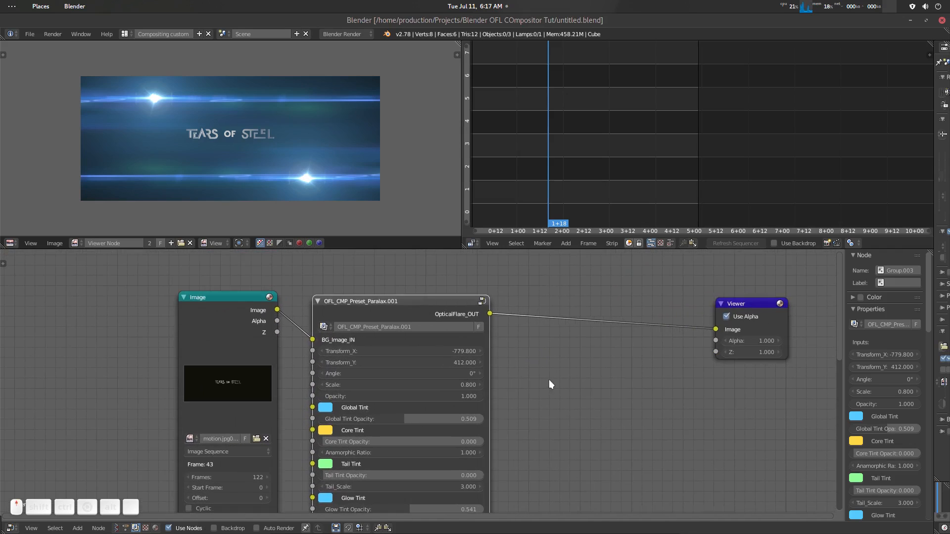
{"action": "middle_click_drag", "start_coordinate": [434, 331], "coordinate": [433, 343]}
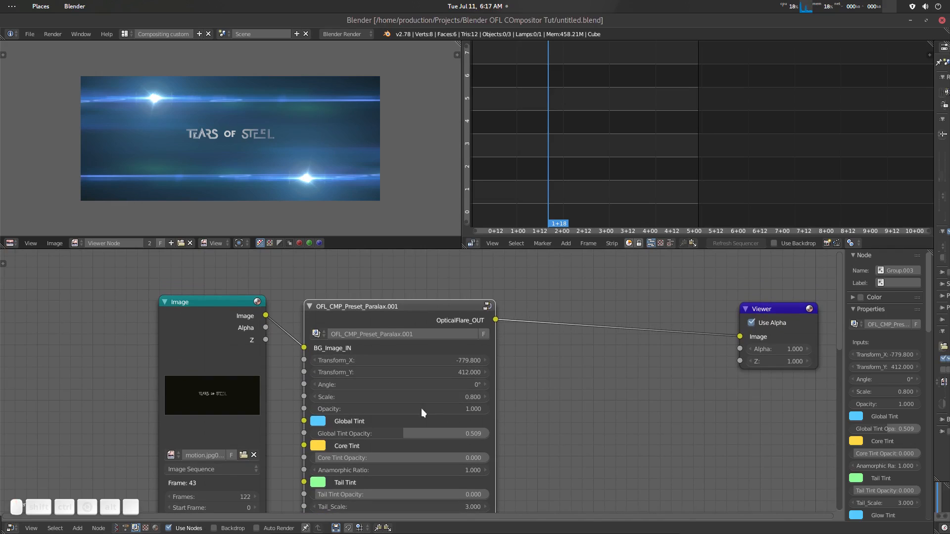
{"action": "mouse_move", "coordinate": [468, 361]}
{"action": "left_mouse_down"}
{"action": "mouse_move", "coordinate": [547, 361]}
{"action": "mouse_move", "coordinate": [472, 360]}
{"action": "mouse_move", "coordinate": [512, 372]}
{"action": "mouse_move", "coordinate": [474, 373]}
{"action": "left_mouse_up"}
- Try a different Angle and a Scale of 1.000 on the Paralax preset, undoing each change after previewing it
{"action": "left_click_drag", "start_coordinate": [396, 385], "coordinate": [419, 385]}
{"action": "key", "text": "ctrl+z"}
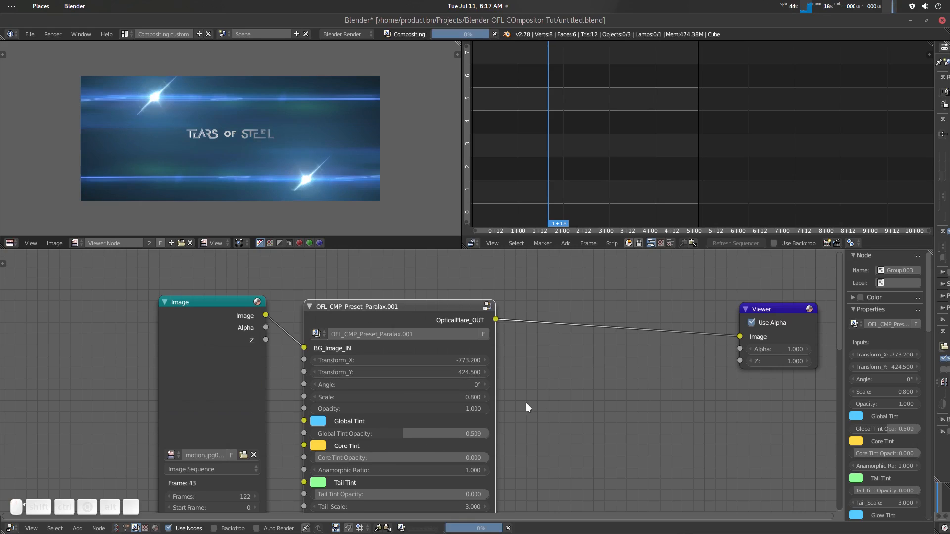
{"action": "middle_click_drag", "start_coordinate": [500, 404], "coordinate": [492, 366]}
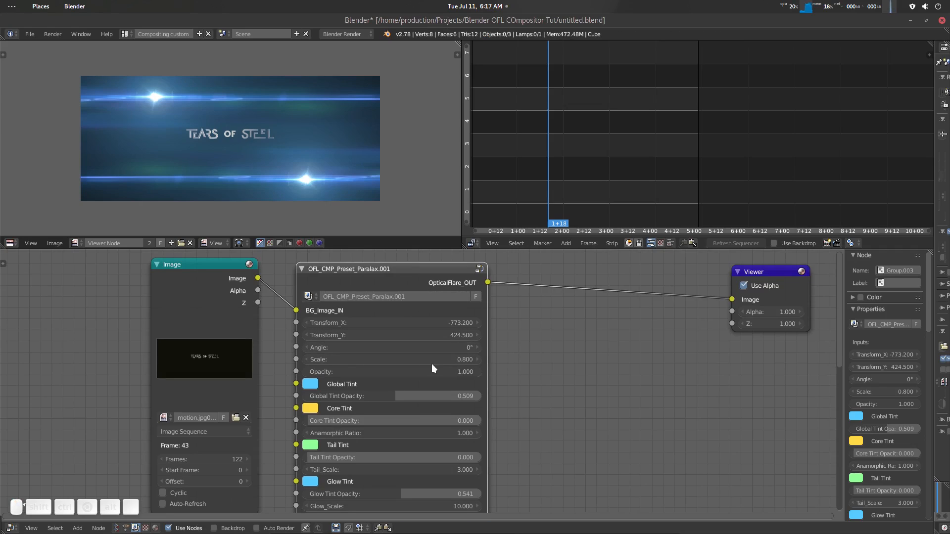
{"action": "middle_click_drag", "start_coordinate": [497, 372], "coordinate": [513, 356]}
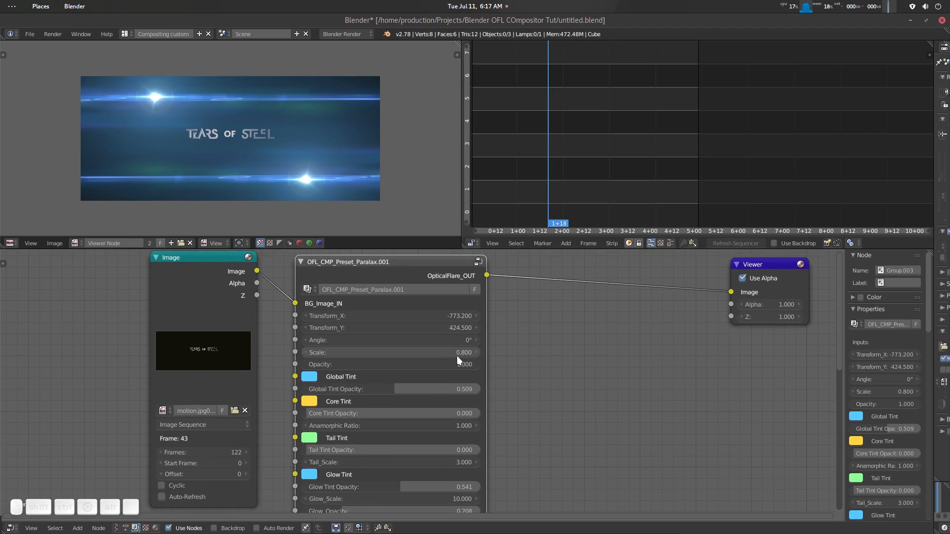
{"action": "left_click_drag", "start_coordinate": [467, 351], "coordinate": [487, 351]}
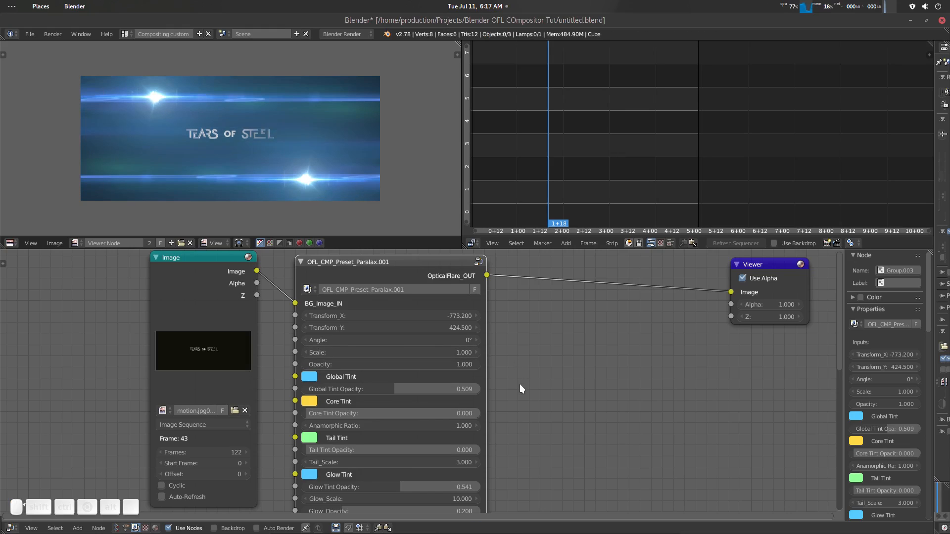
{"action": "middle_click_drag", "start_coordinate": [519, 383], "coordinate": [518, 355]}
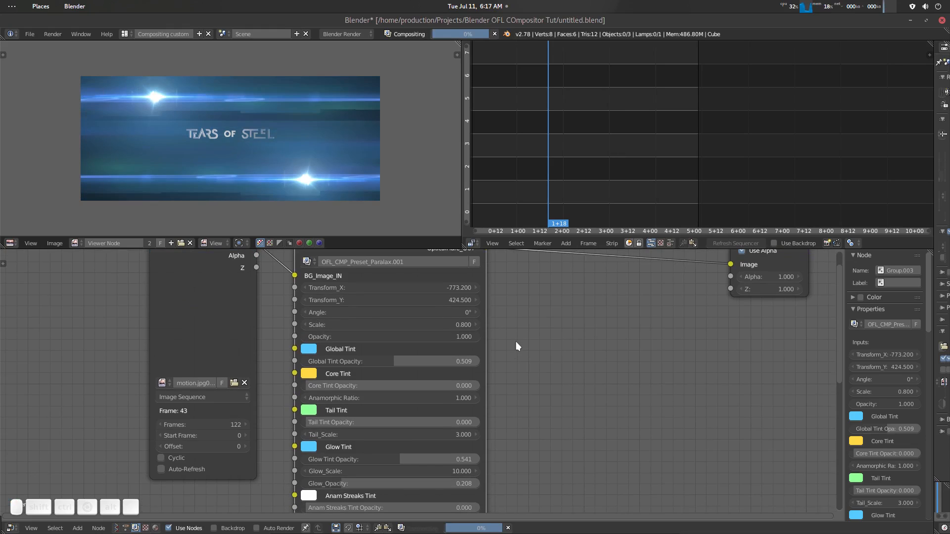
{"action": "key", "text": "ctrl+z"}
- Set the Paralax preset's Global Tint Opacity to 0.595
{"action": "left_click_drag", "start_coordinate": [329, 350], "coordinate": [351, 350]}
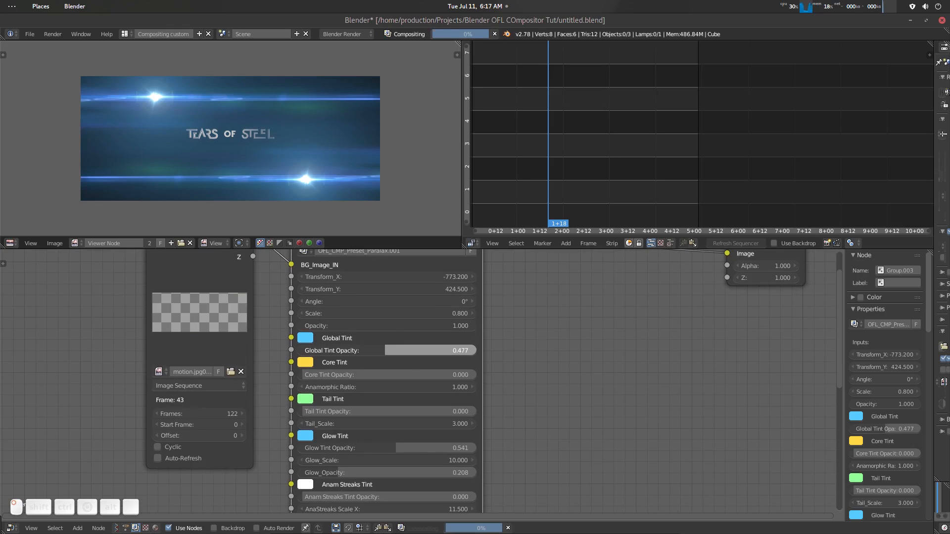
{"action": "left_click_drag", "start_coordinate": [411, 350], "coordinate": [419, 351]}
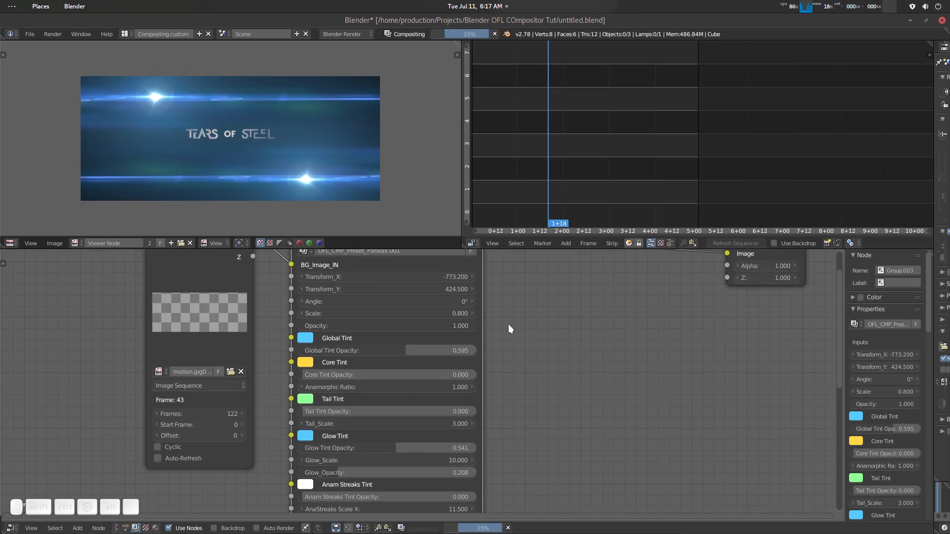
{"action": "scroll", "coordinate": [518, 366], "scroll_direction": "down", "scroll_amount": 3}
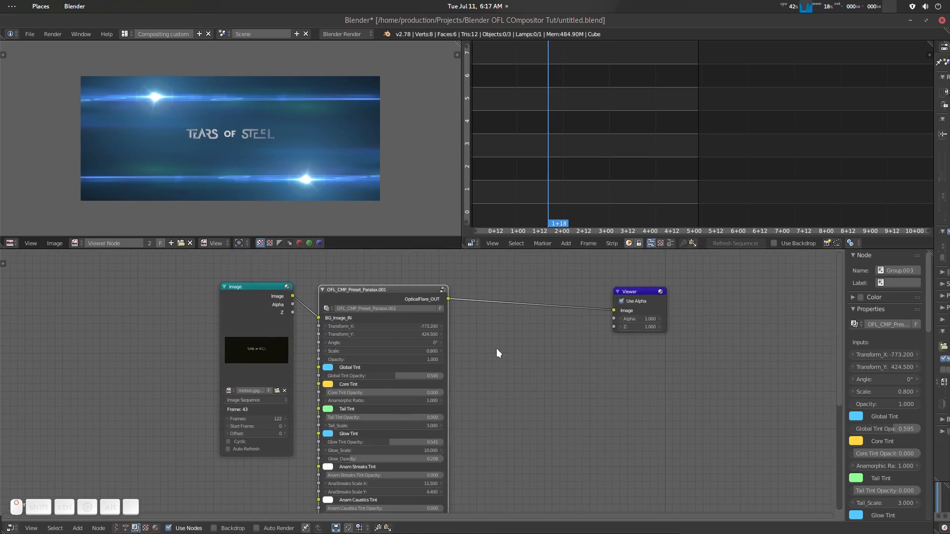
{"action": "scroll", "coordinate": [454, 346], "scroll_direction": "up", "scroll_amount": 2}
{"action": "scroll", "coordinate": [491, 391], "scroll_direction": "down", "scroll_amount": 1}
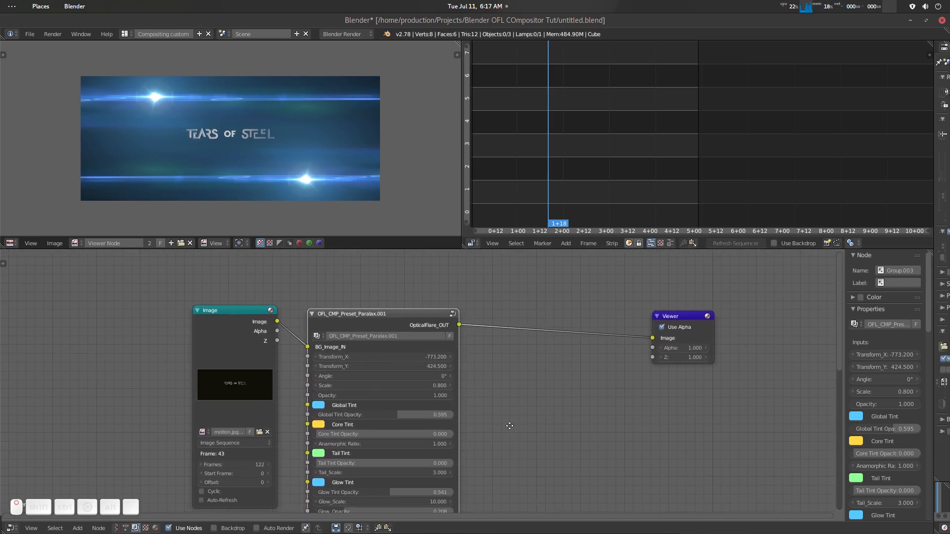
- Open the Paralax preset node group and examine its internal network from the output side back to the element frames
{"action": "key", "text": "Tab"}
{"action": "scroll", "coordinate": [361, 345], "scroll_direction": "down", "scroll_amount": 10}
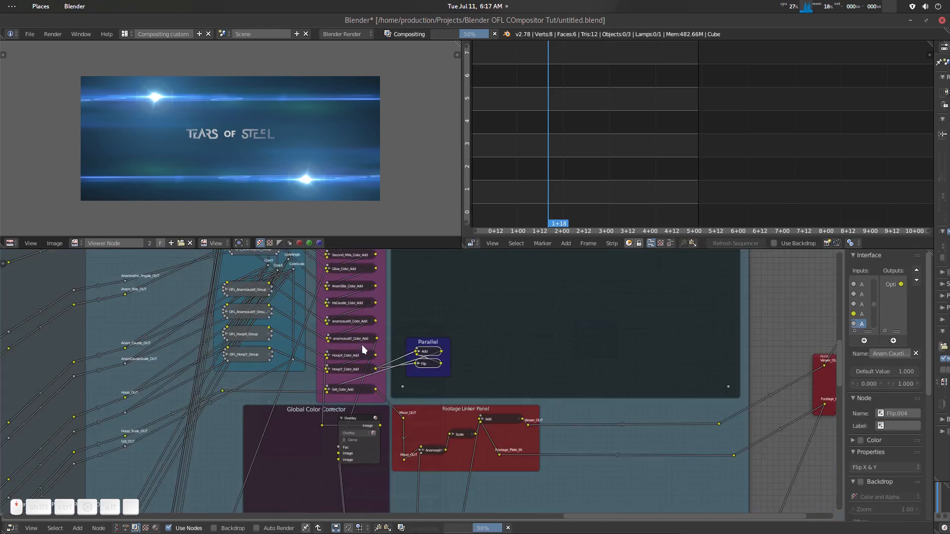
{"action": "middle_click_drag", "start_coordinate": [287, 288], "coordinate": [482, 385]}
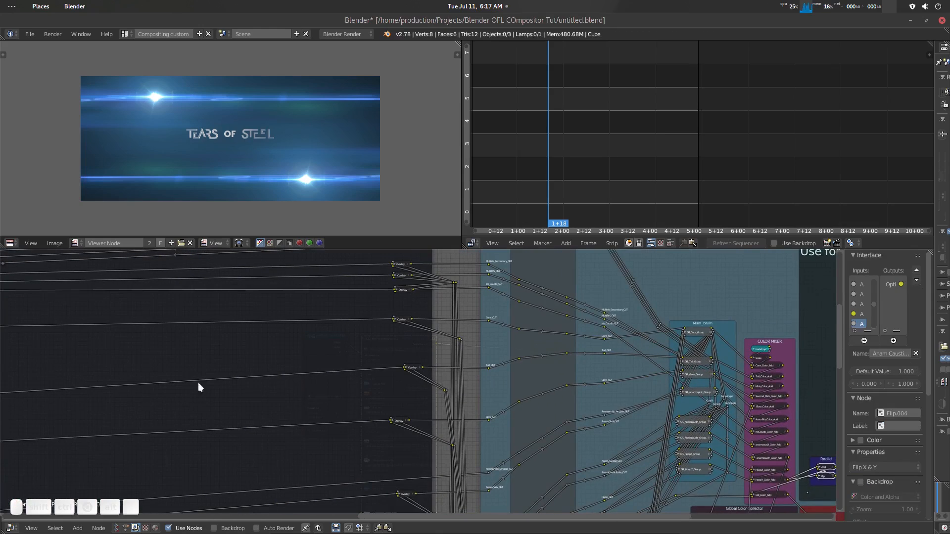
{"action": "scroll", "coordinate": [204, 375], "scroll_direction": "down", "scroll_amount": 11}
{"action": "middle_click_drag", "start_coordinate": [82, 402], "coordinate": [371, 343]}
{"action": "scroll", "coordinate": [371, 343], "scroll_direction": "up", "scroll_amount": 8}
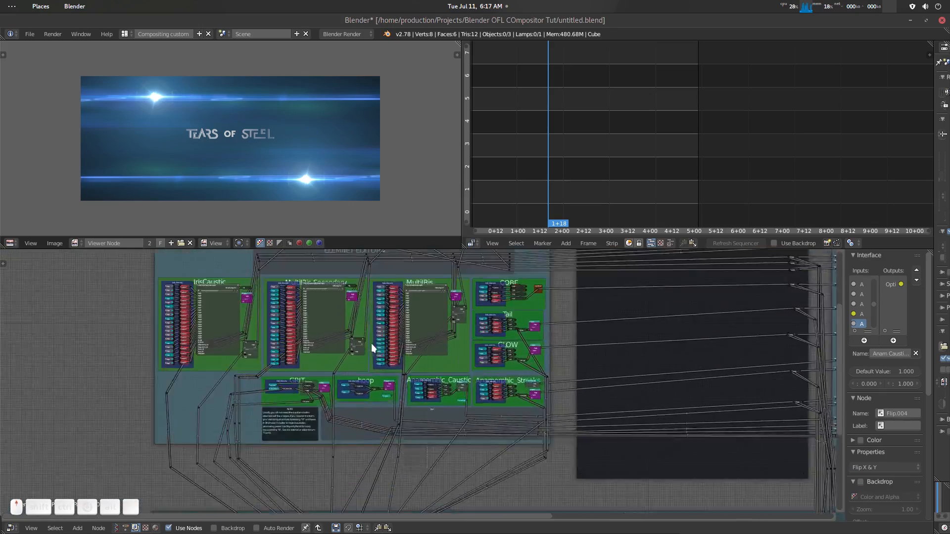
- Examine the MultiIris, Core, Tail and Glow element frames inside the preset group
{"action": "middle_click_drag", "start_coordinate": [296, 357], "coordinate": [295, 384]}
{"action": "scroll", "coordinate": [298, 382], "scroll_direction": "up", "scroll_amount": 5}
{"action": "middle_click_drag", "start_coordinate": [337, 334], "coordinate": [334, 393]}
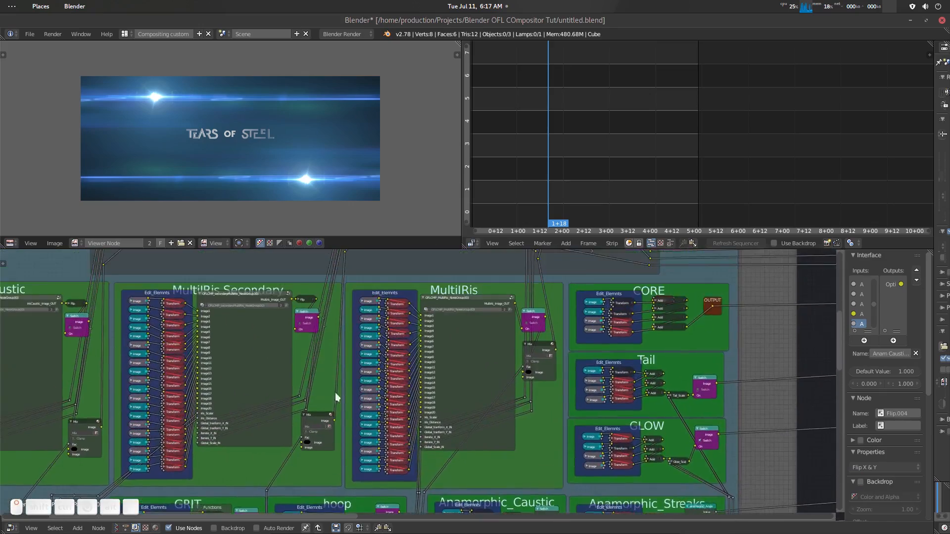
{"action": "scroll", "coordinate": [334, 393], "scroll_direction": "up", "scroll_amount": 3}
{"action": "mouse_move", "coordinate": [161, 384]}
{"action": "middle_mouse_down"}
{"action": "mouse_move", "coordinate": [355, 391]}
{"action": "mouse_move", "coordinate": [169, 388]}
{"action": "middle_mouse_up"}
{"action": "middle_click_drag", "start_coordinate": [451, 366], "coordinate": [355, 363]}
{"action": "middle_click_drag", "start_coordinate": [504, 378], "coordinate": [453, 407]}
{"action": "scroll", "coordinate": [453, 407], "scroll_direction": "up", "scroll_amount": 2}
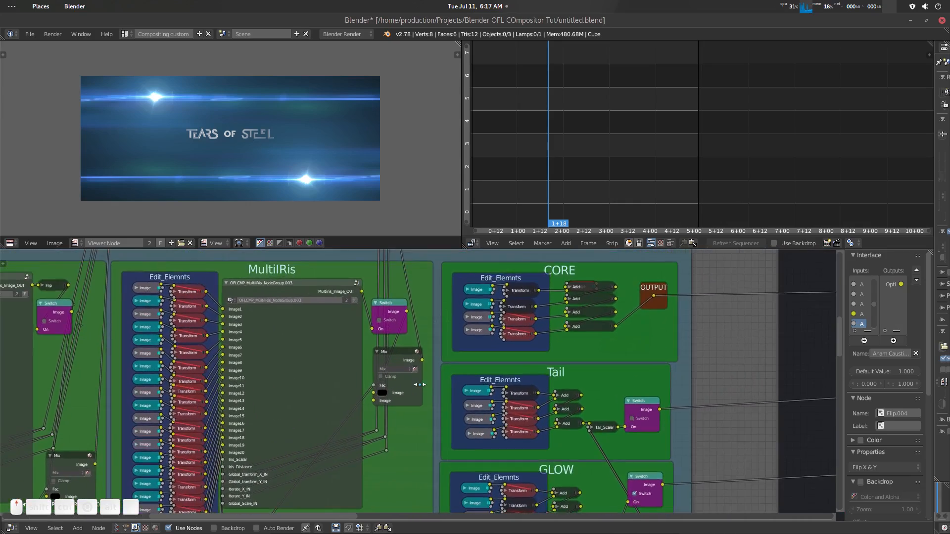
- Turn the Tail frame's Switch node on to preview its effect on the flare, and turn it off again
{"action": "scroll", "coordinate": [465, 399], "scroll_direction": "down", "scroll_amount": 3}
{"action": "middle_click_drag", "start_coordinate": [520, 400], "coordinate": [401, 337]}
{"action": "scroll", "coordinate": [431, 345], "scroll_direction": "up", "scroll_amount": 2}
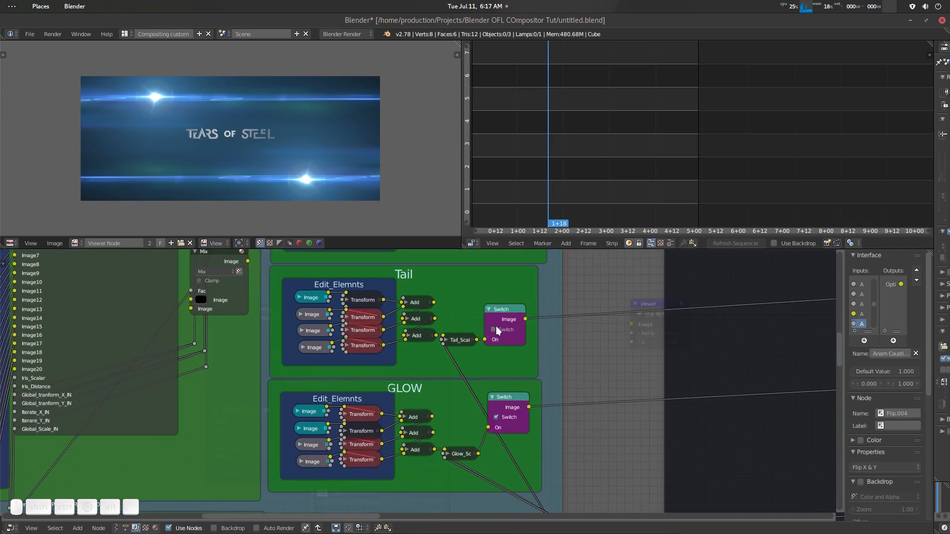
{"action": "left_click", "coordinate": [496, 328]}
{"action": "left_click", "coordinate": [497, 327]}
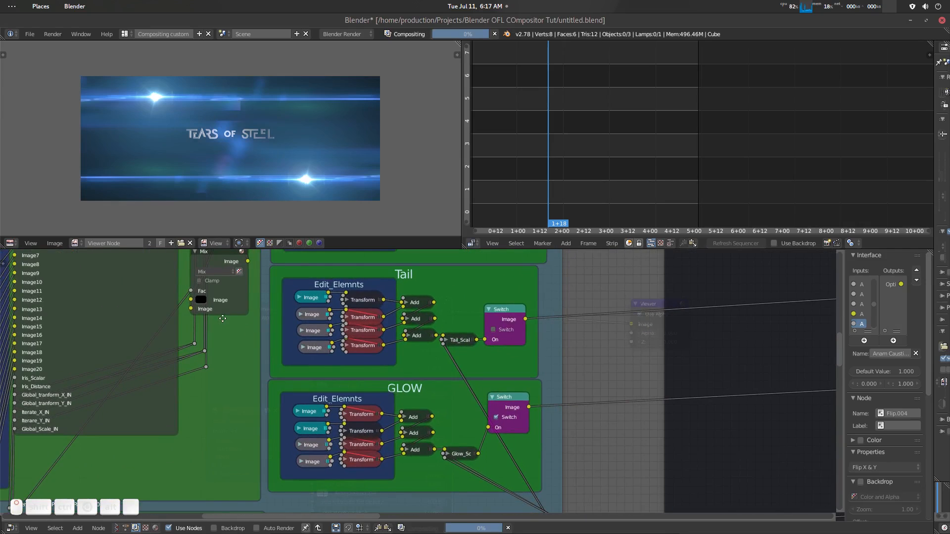
- Look over the MultiIris frame's Switch and Mix nodes, and exit the preset group to the main compositor node tree
{"action": "middle_click_drag", "start_coordinate": [211, 283], "coordinate": [266, 319]}
{"action": "middle_click_drag", "start_coordinate": [248, 255], "coordinate": [264, 287]}
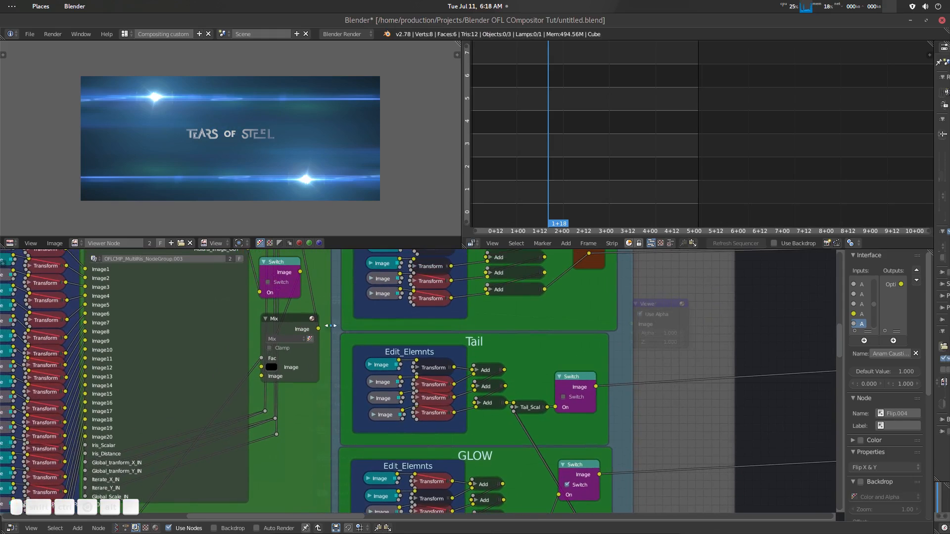
{"action": "key", "text": "Tab"}
{"action": "scroll", "coordinate": [418, 378], "scroll_direction": "down", "scroll_amount": 3}
{"action": "scroll", "coordinate": [445, 388], "scroll_direction": "up", "scroll_amount": 2}
{"action": "mouse_move", "coordinate": [402, 270]}
{"action": "left_mouse_down"}
{"action": "mouse_move", "coordinate": [411, 273]}
{"action": "mouse_move", "coordinate": [401, 276]}
{"action": "left_mouse_up"}
{"action": "scroll", "coordinate": [480, 354], "scroll_direction": "down", "scroll_amount": 1}
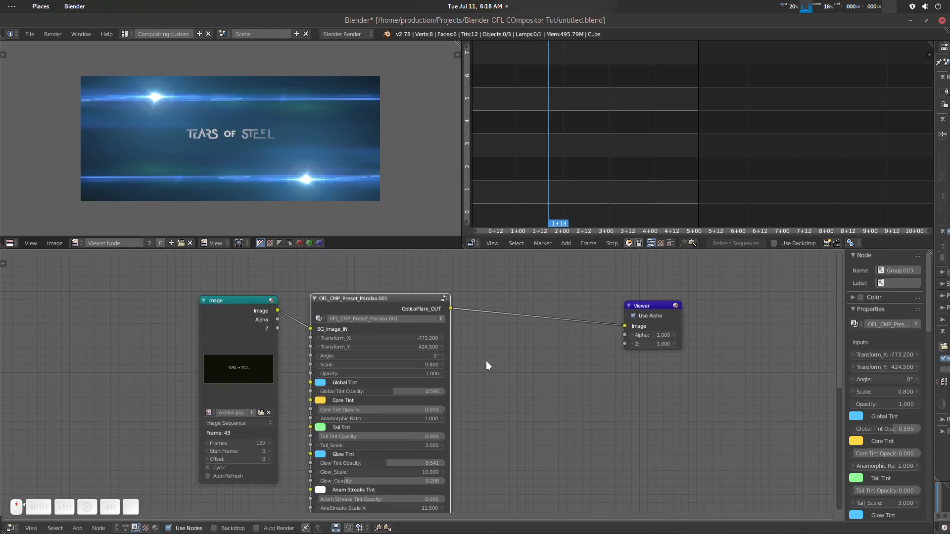
{"action": "middle_click_drag", "start_coordinate": [484, 359], "coordinate": [452, 341]}
{"action": "scroll", "coordinate": [456, 362], "scroll_direction": "down", "scroll_amount": 1}
{"action": "middle_click_drag", "start_coordinate": [451, 384], "coordinate": [443, 396]}
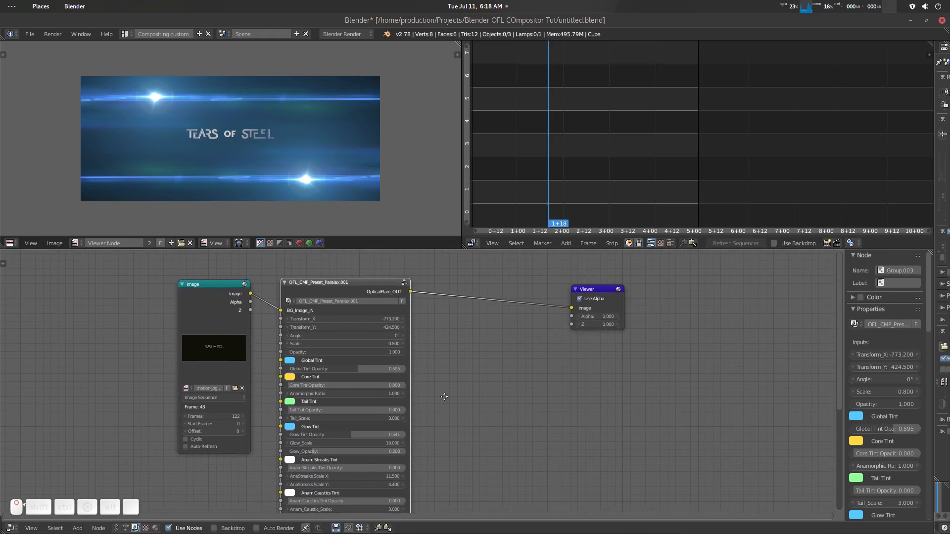
- Space out the Image, Paralax preset and Viewer nodes in the compositor node tree
{"action": "left_click_drag", "start_coordinate": [207, 290], "coordinate": [152, 270]}
{"action": "left_click_drag", "start_coordinate": [390, 283], "coordinate": [314, 277]}
{"action": "scroll", "coordinate": [377, 330], "scroll_direction": "up", "scroll_amount": 1}
{"action": "scroll", "coordinate": [377, 330], "scroll_direction": "up", "scroll_amount": 1}
{"action": "middle_click_drag", "start_coordinate": [377, 329], "coordinate": [404, 361]}
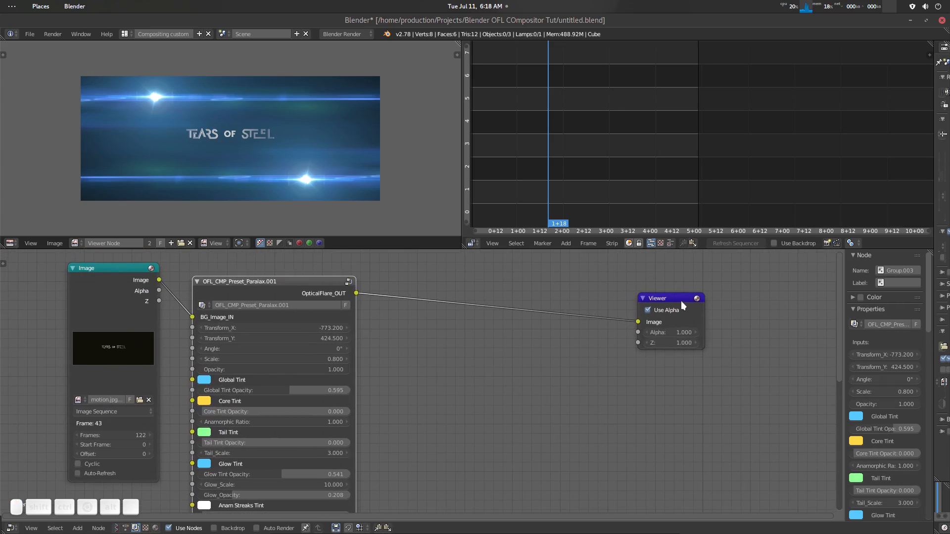
{"action": "left_click_drag", "start_coordinate": [681, 301], "coordinate": [698, 304]}
{"action": "middle_click_drag", "start_coordinate": [402, 376], "coordinate": [436, 381]}
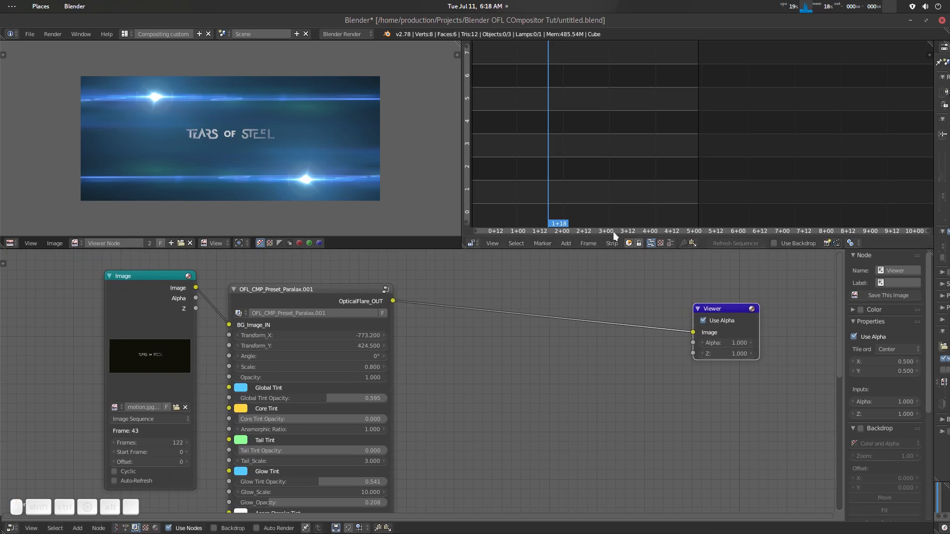
- Go to frame 1 and set the Paralax preset's Transform_X to -1866 and Transform_Y to 305.5
{"action": "left_click_drag", "start_coordinate": [544, 140], "coordinate": [467, 144]}
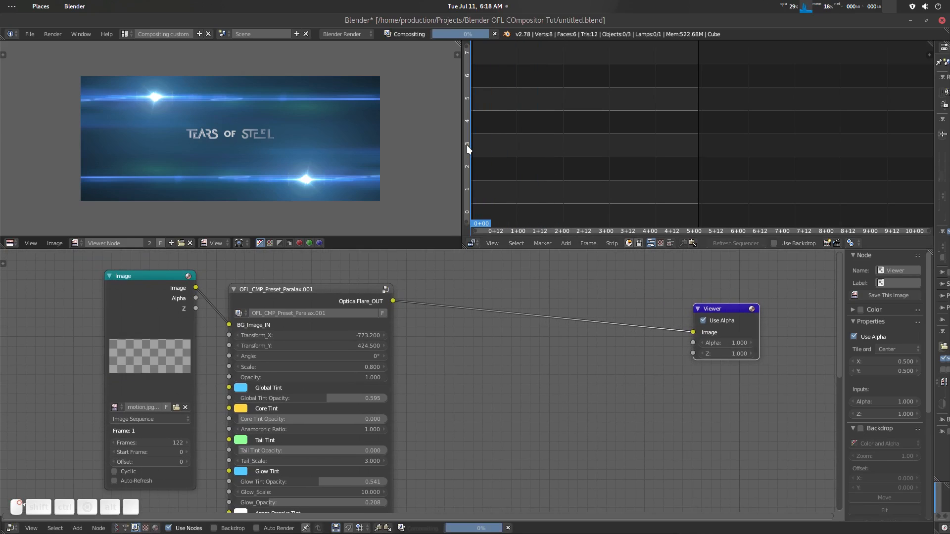
{"action": "scroll", "coordinate": [435, 371], "scroll_direction": "up", "scroll_amount": 2}
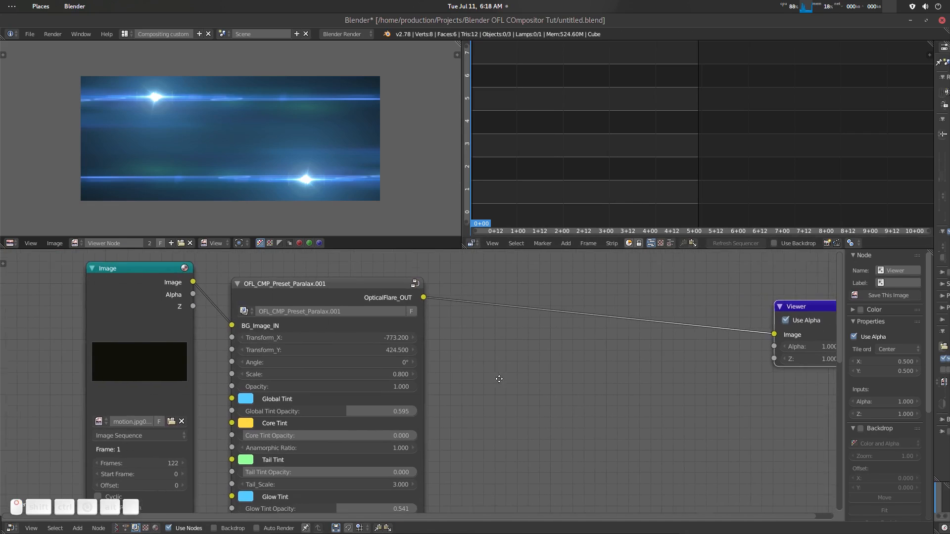
{"action": "left_click_drag", "start_coordinate": [419, 340], "coordinate": [300, 339]}
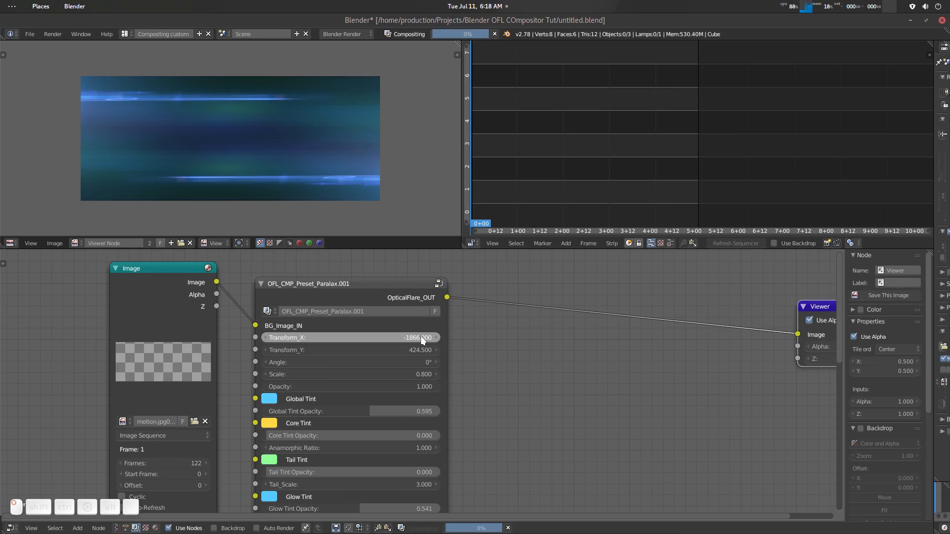
{"action": "mouse_move", "coordinate": [414, 349]}
{"action": "left_mouse_down"}
{"action": "mouse_move", "coordinate": [330, 350]}
{"action": "mouse_move", "coordinate": [413, 348]}
{"action": "left_mouse_up"}
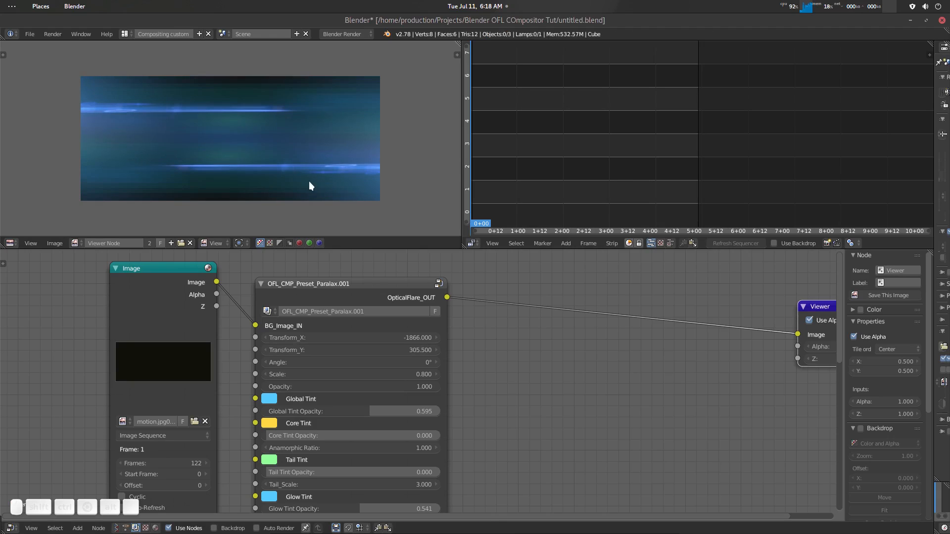
{"action": "scroll", "coordinate": [320, 174], "scroll_direction": "down", "scroll_amount": 3}
{"action": "scroll", "coordinate": [320, 174], "scroll_direction": "up", "scroll_amount": 4}
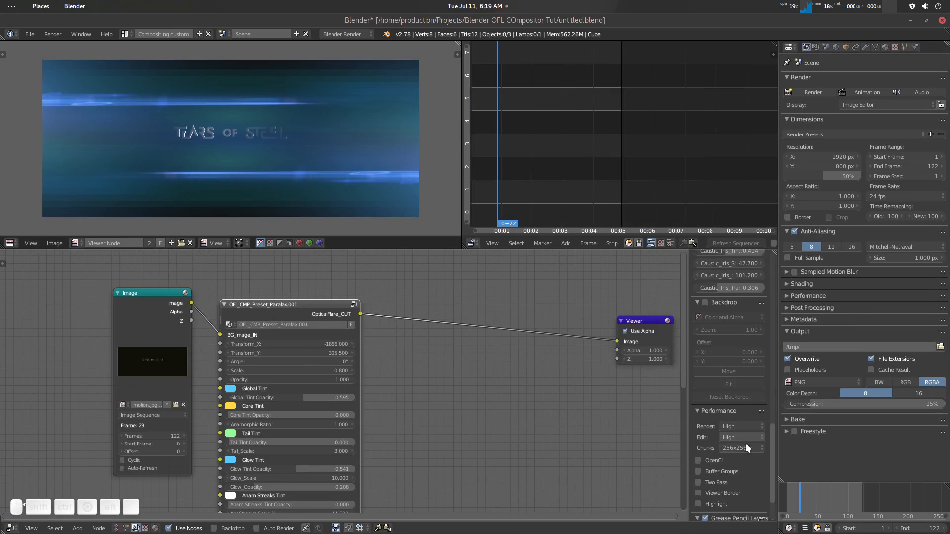
- Enable OpenCL, Two Pass, Viewer Border and Highlight in the compositor's performance settings, and set the chunk size to 128x128
{"action": "scroll", "coordinate": [740, 464], "scroll_direction": "down", "scroll_amount": 5}
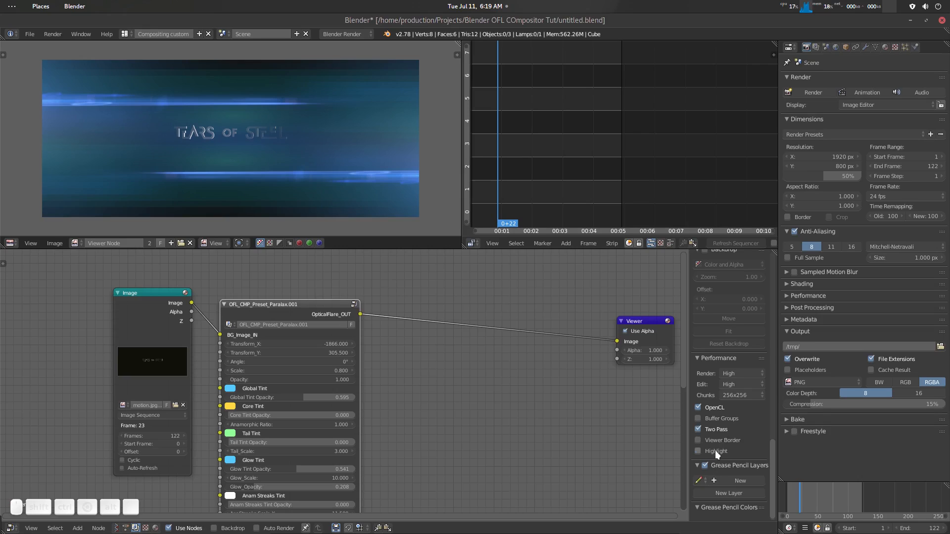
{"action": "left_click_drag", "start_coordinate": [715, 452], "coordinate": [729, 439]}
{"action": "left_click", "coordinate": [743, 396]}
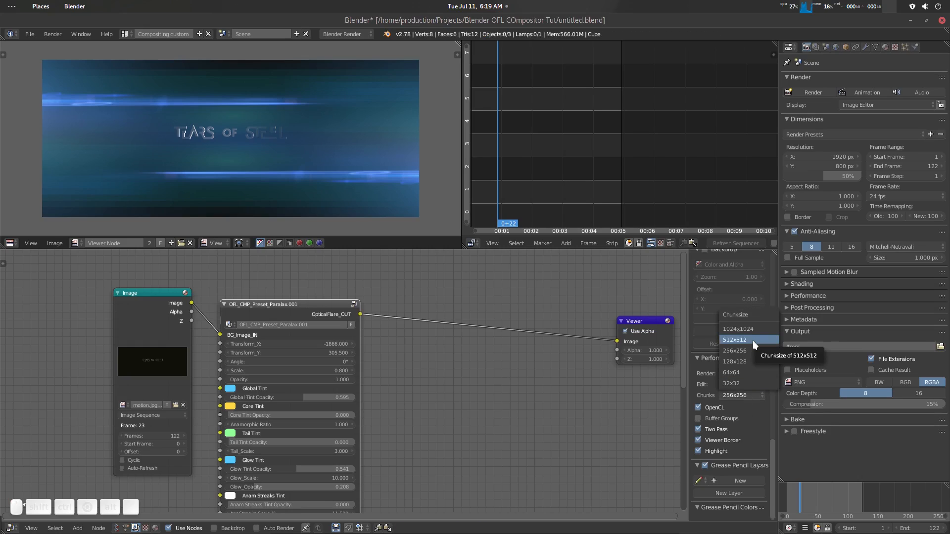
{"action": "left_click", "coordinate": [752, 341]}
{"action": "left_click", "coordinate": [748, 394]}
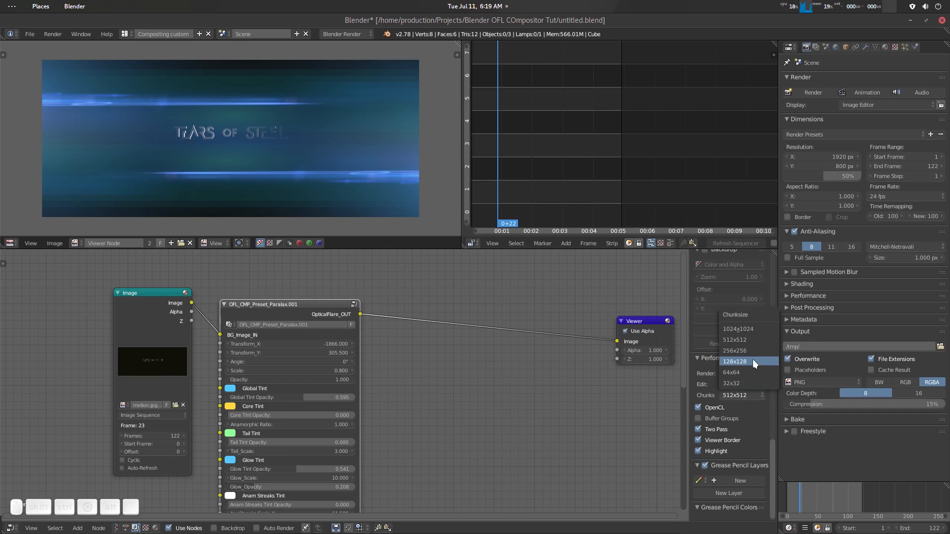
{"action": "left_click", "coordinate": [752, 363]}
{"action": "left_click_drag", "start_coordinate": [688, 318], "coordinate": [720, 327]}
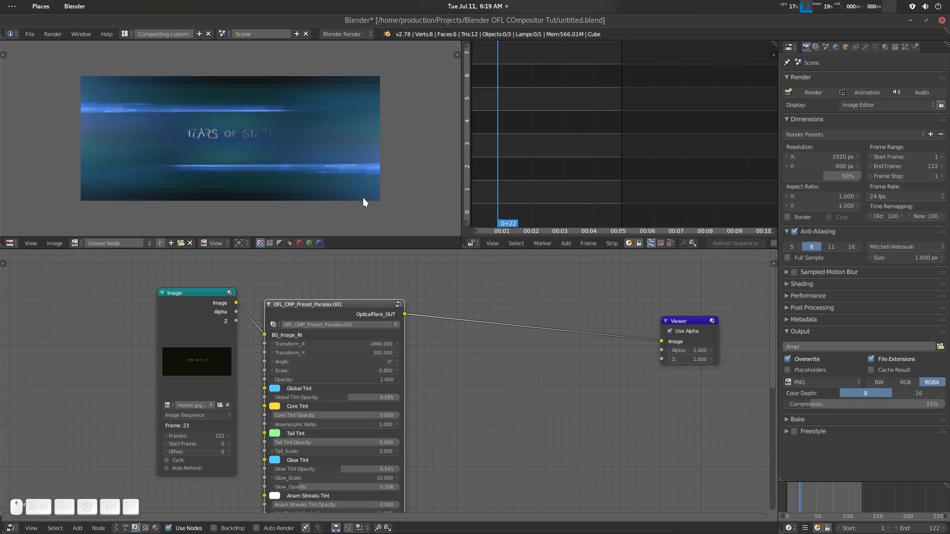
- Scrub the timeline to frame 66 to check how the composite updates
{"action": "middle_click_drag", "start_coordinate": [489, 370], "coordinate": [454, 348]}
{"action": "left_click_drag", "start_coordinate": [805, 495], "coordinate": [827, 494]}
{"action": "middle_click_drag", "start_coordinate": [437, 371], "coordinate": [462, 385]}
{"action": "scroll", "coordinate": [462, 386], "scroll_direction": "up", "scroll_amount": 1}
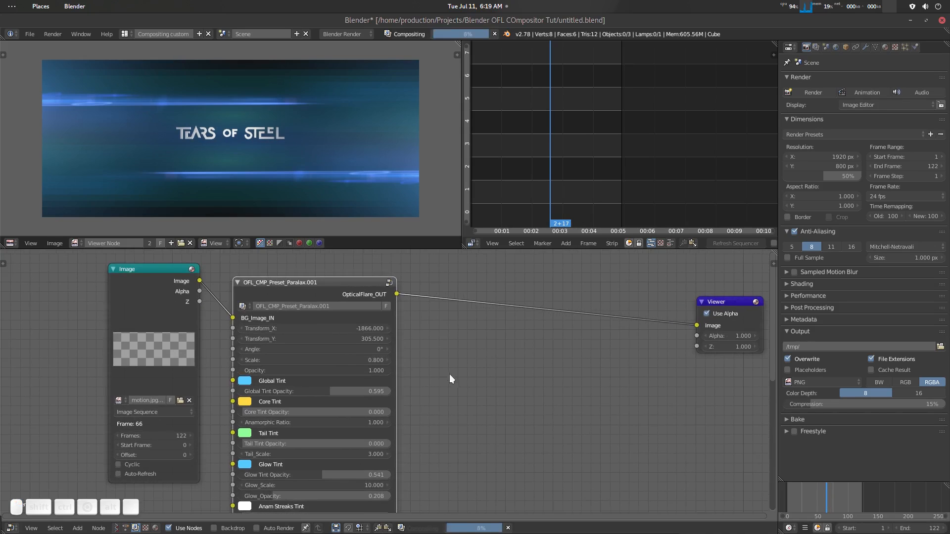
- Return to frame 1 and set the preset's Transform_X to -1795.2 and Transform_Y to 262.9
{"action": "key", "text": "shift+Left"}
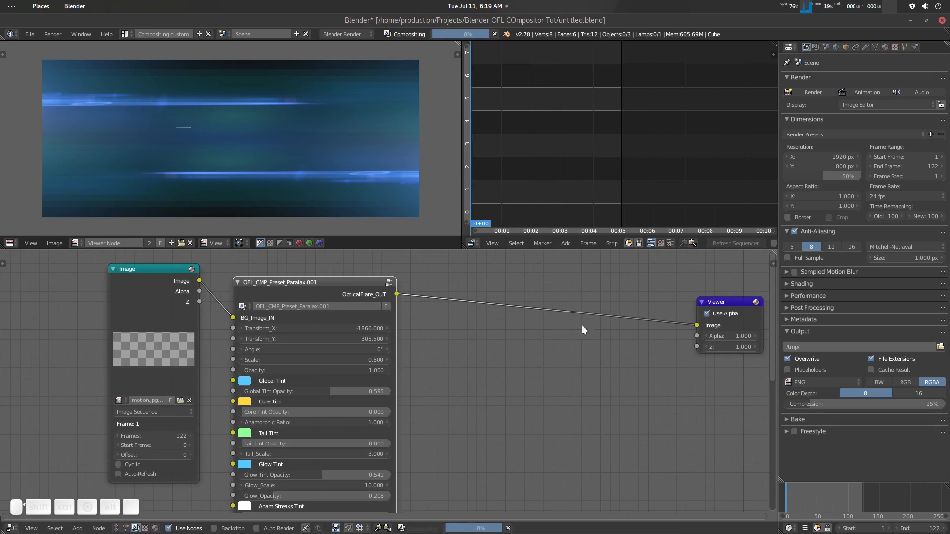
{"action": "middle_click_drag", "start_coordinate": [417, 353], "coordinate": [463, 364]}
{"action": "left_click_drag", "start_coordinate": [435, 340], "coordinate": [406, 352]}
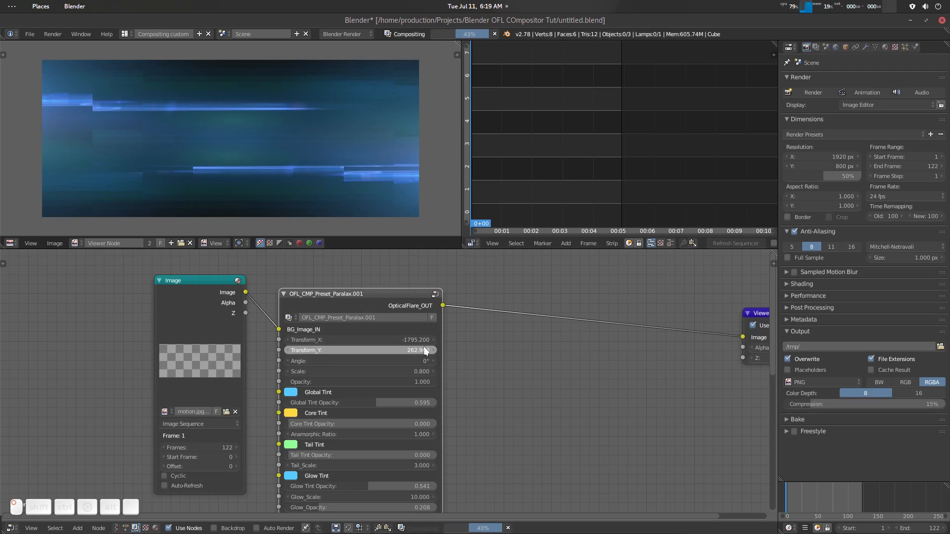
{"action": "scroll", "coordinate": [254, 133], "scroll_direction": "down", "scroll_amount": 5}
{"action": "scroll", "coordinate": [255, 133], "scroll_direction": "up", "scroll_amount": 3}
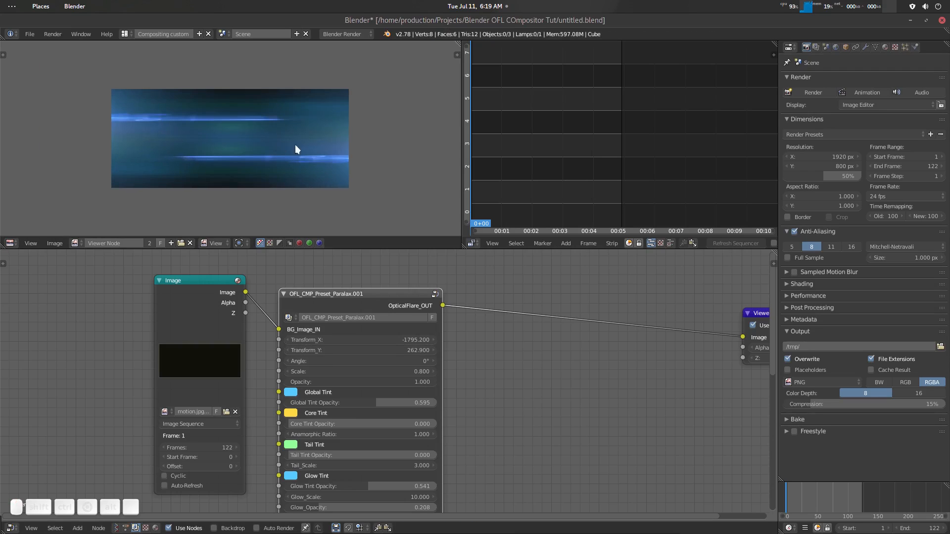
- Insert keyframes on the preset's Transform_X, Transform_Y and Scale at frame 1
{"action": "middle_click_drag", "start_coordinate": [463, 384], "coordinate": [460, 358]}
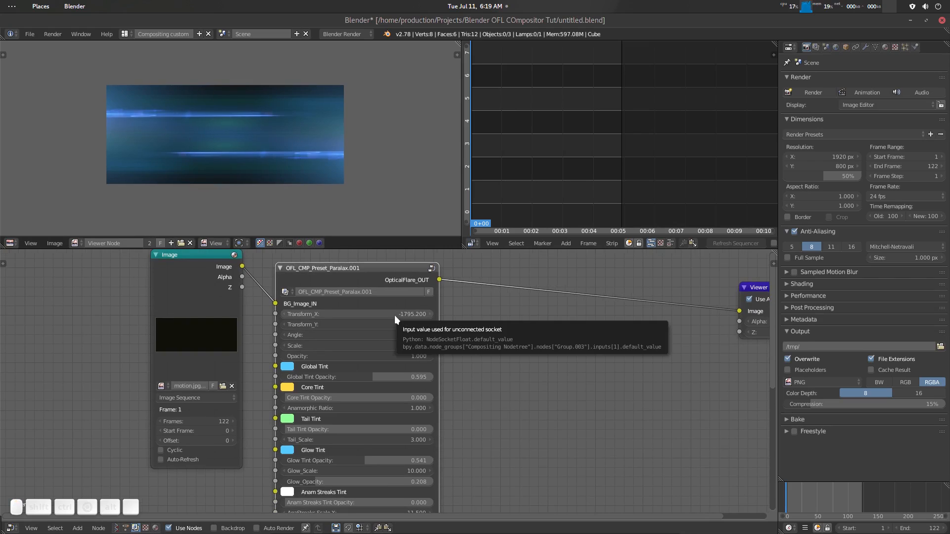
{"action": "key", "text": "i"}
{"action": "key", "text": "i"}
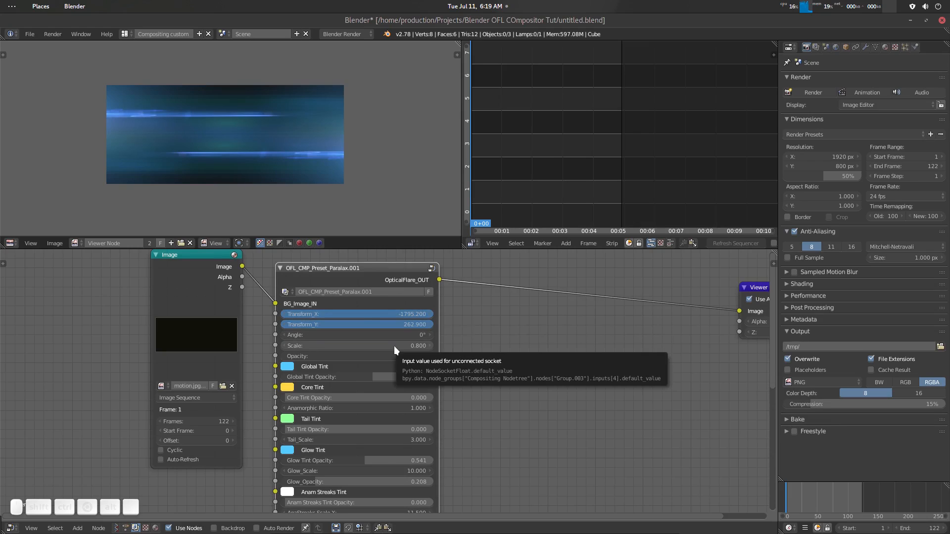
{"action": "key", "text": "i"}
- Move to frame 60 and set the preset's Transform_X to 0 and Scale to 0.5
{"action": "left_click_drag", "start_coordinate": [810, 498], "coordinate": [822, 497]}
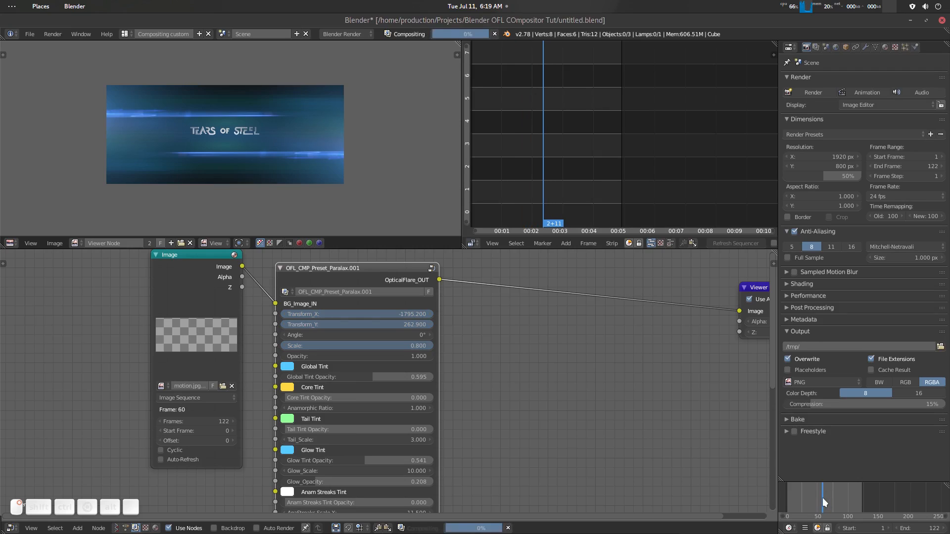
{"action": "left_click", "coordinate": [419, 314]}
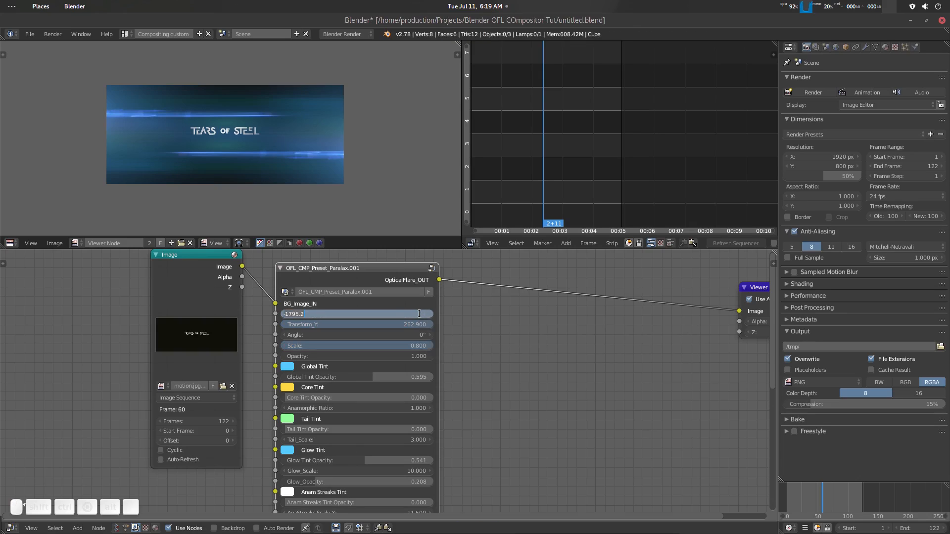
{"action": "key", "text": "Return"}
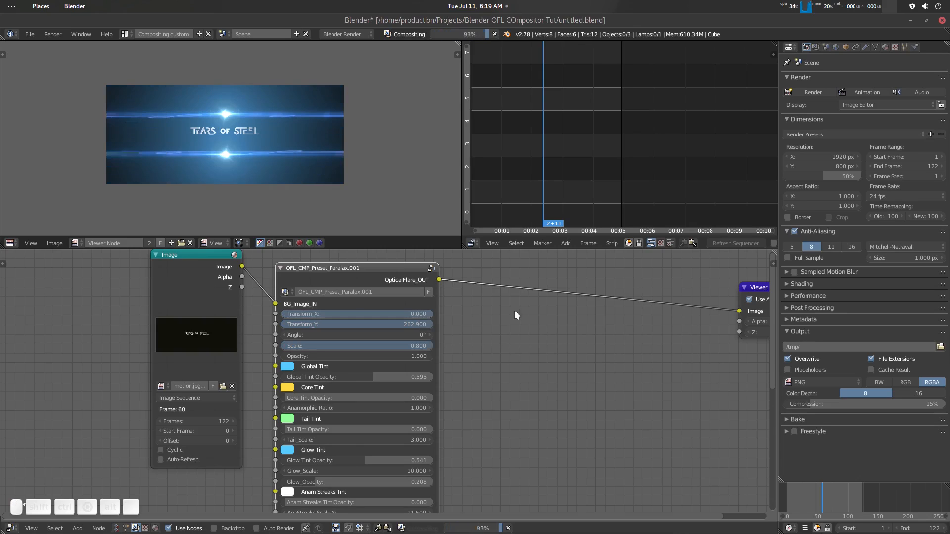
{"action": "scroll", "coordinate": [469, 327], "scroll_direction": "up", "scroll_amount": 2}
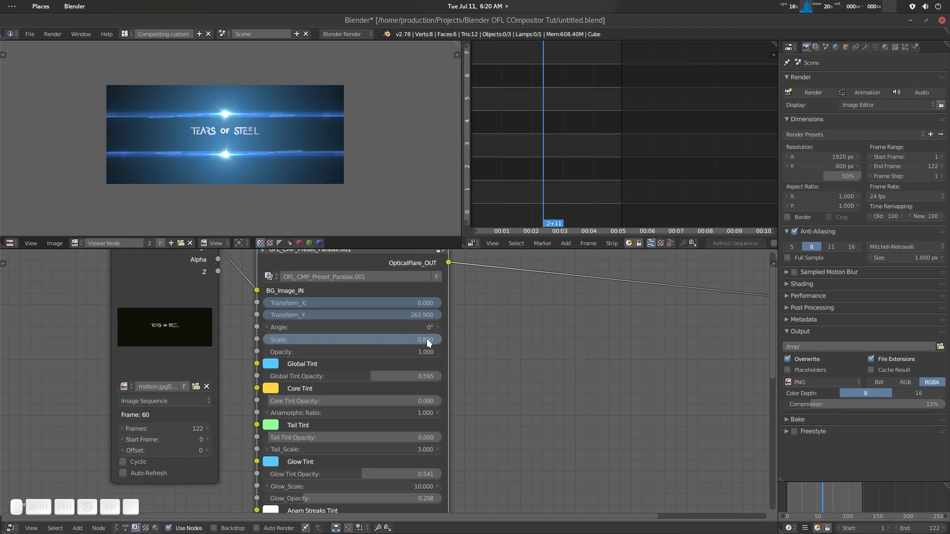
{"action": "left_click", "coordinate": [428, 338]}
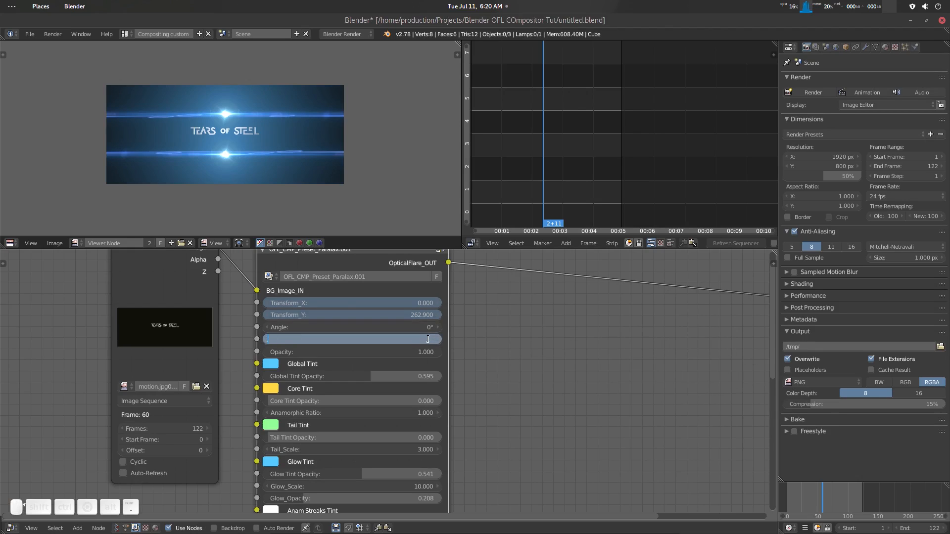
{"action": "key", "text": "Return"}
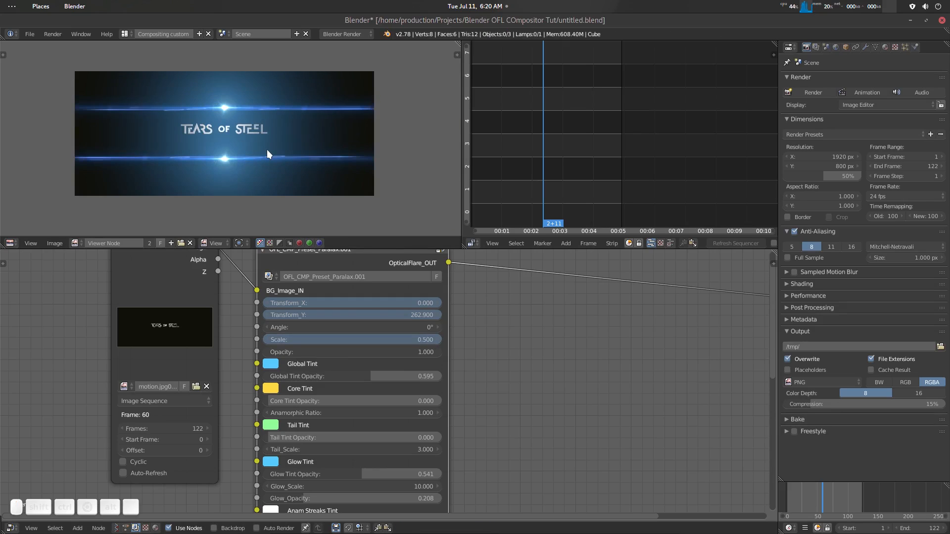
- Keyframe the flare's Scale, Transform_X and Transform_Y at frame 60
{"action": "scroll", "coordinate": [266, 150], "scroll_direction": "down", "scroll_amount": 1}
{"action": "middle_click_drag", "start_coordinate": [267, 150], "coordinate": [286, 159]}
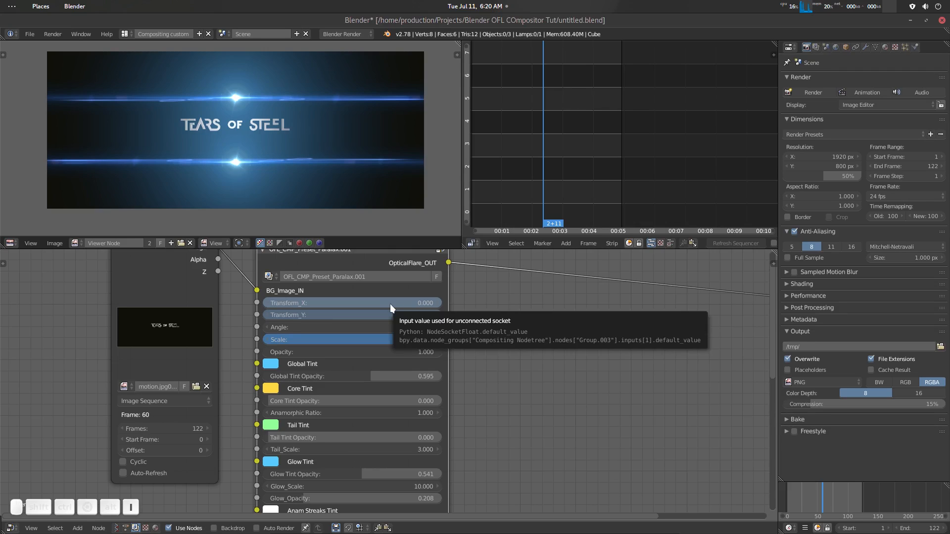
{"action": "scroll", "coordinate": [470, 352], "scroll_direction": "down", "scroll_amount": 2}
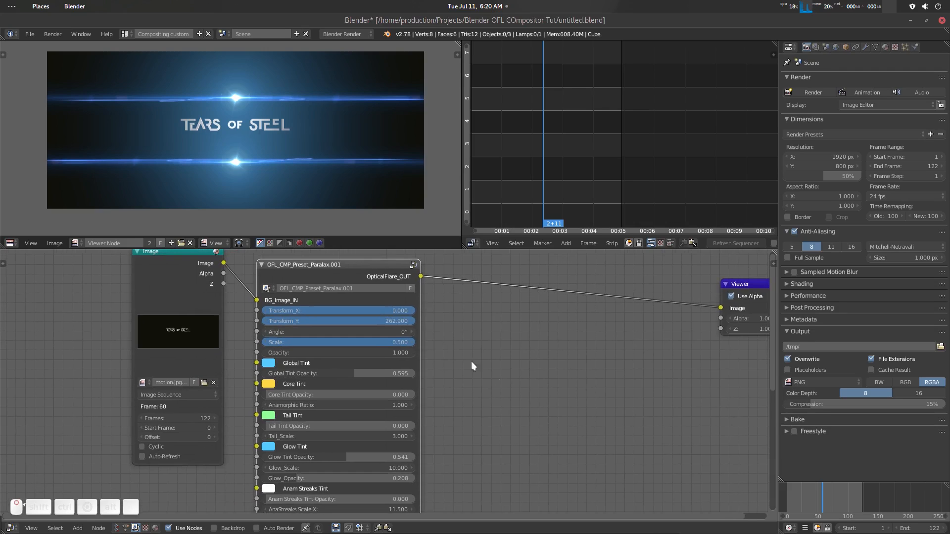
- Jump to frame 122 and set the preset's Transform_X to 2003.5 so the flare leaves the frame
{"action": "mouse_move", "coordinate": [601, 153]}
{"action": "left_mouse_down"}
{"action": "mouse_move", "coordinate": [564, 157]}
{"action": "mouse_move", "coordinate": [617, 159]}
{"action": "mouse_move", "coordinate": [609, 159]}
{"action": "left_mouse_up"}
{"action": "key", "text": "shift+Right"}
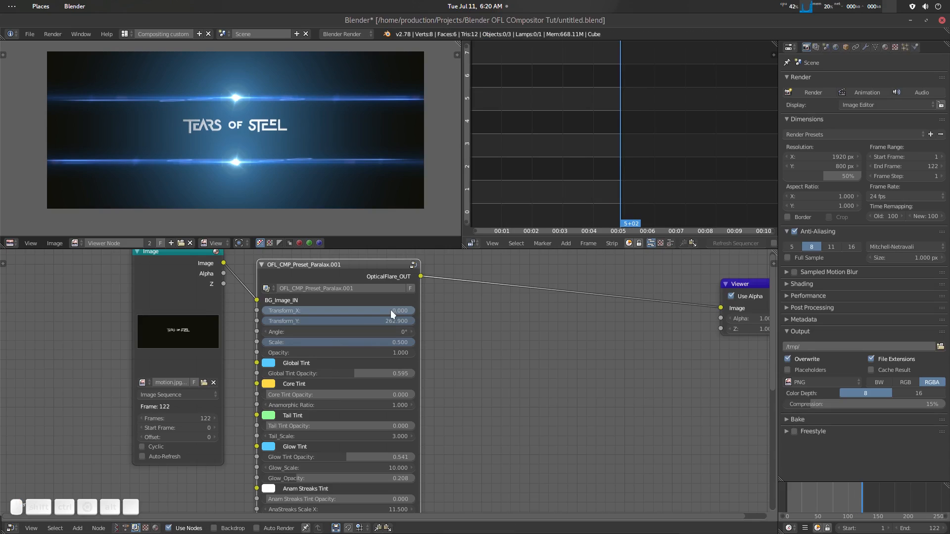
{"action": "left_click_drag", "start_coordinate": [391, 310], "coordinate": [543, 310]}
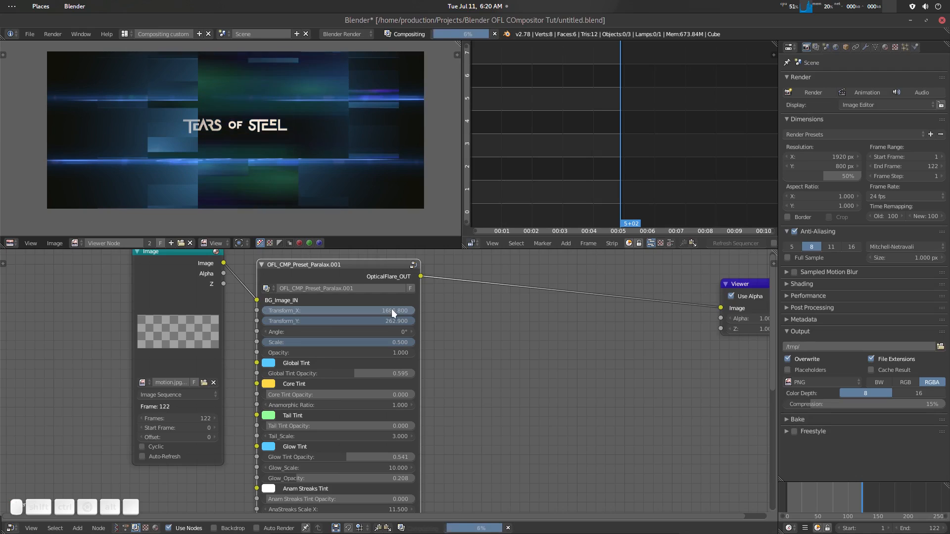
{"action": "scroll", "coordinate": [329, 158], "scroll_direction": "down", "scroll_amount": 1}
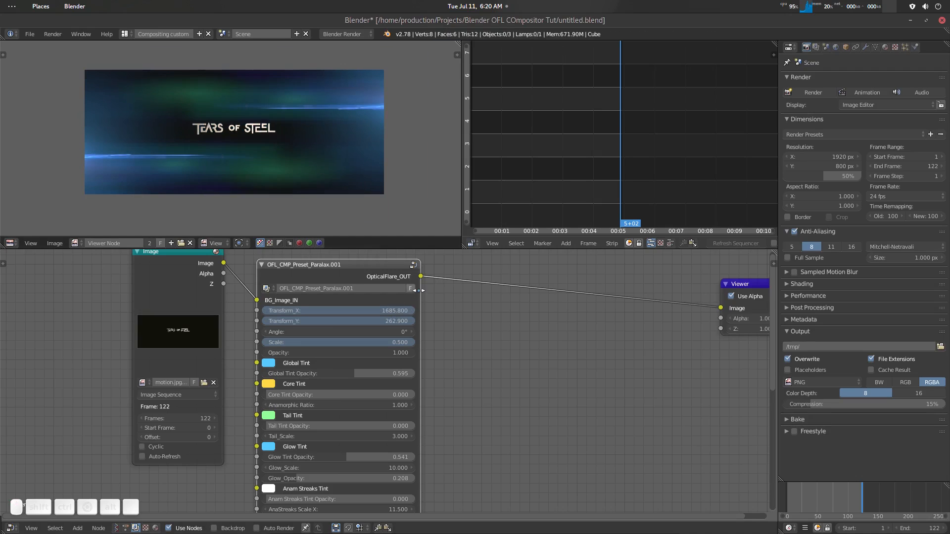
{"action": "mouse_move", "coordinate": [401, 310]}
{"action": "left_mouse_down"}
{"action": "mouse_move", "coordinate": [429, 311]}
{"action": "mouse_move", "coordinate": [401, 307]}
{"action": "left_mouse_up"}
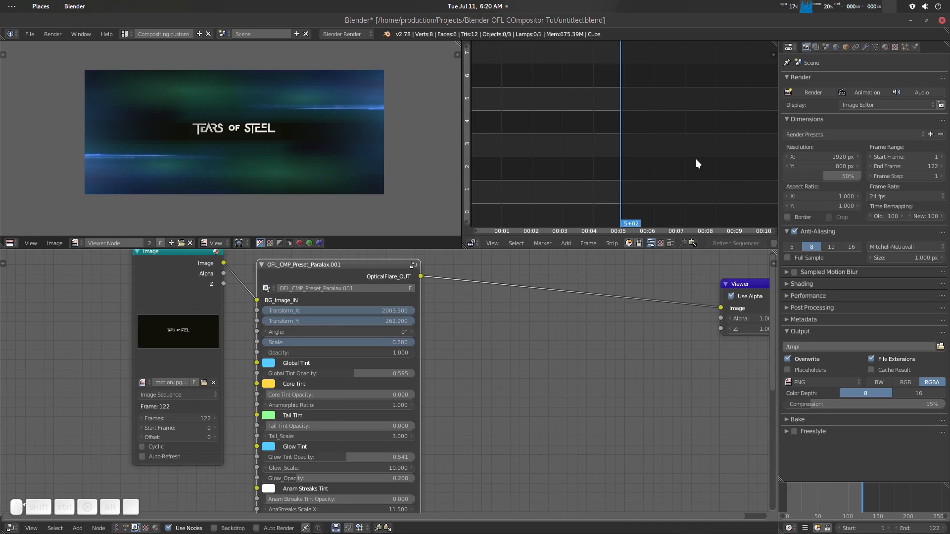
{"action": "key", "text": "n"}
{"action": "key", "text": "n"}
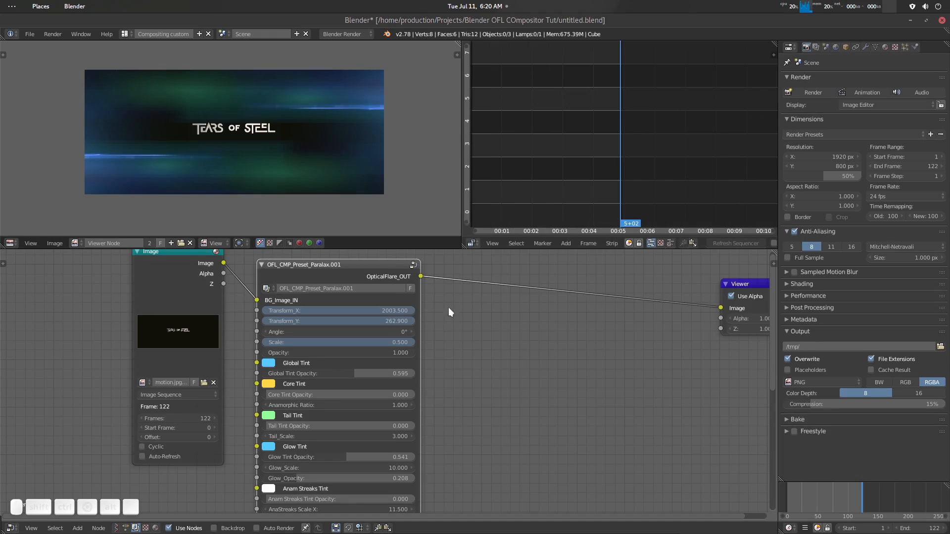
- Set the preset's Scale to 0 and keyframe Scale and Transform_X at frame 122
{"action": "left_click", "coordinate": [373, 343]}
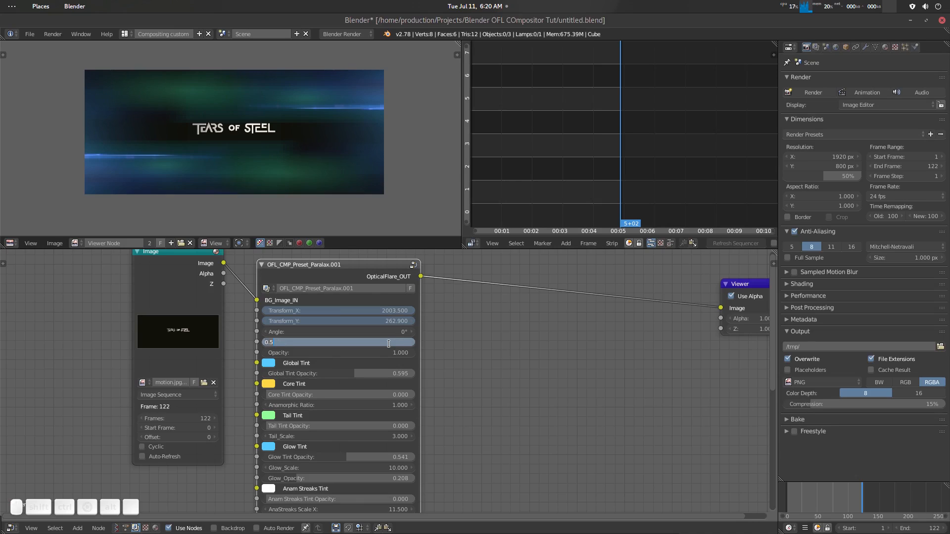
{"action": "key", "text": "Return"}
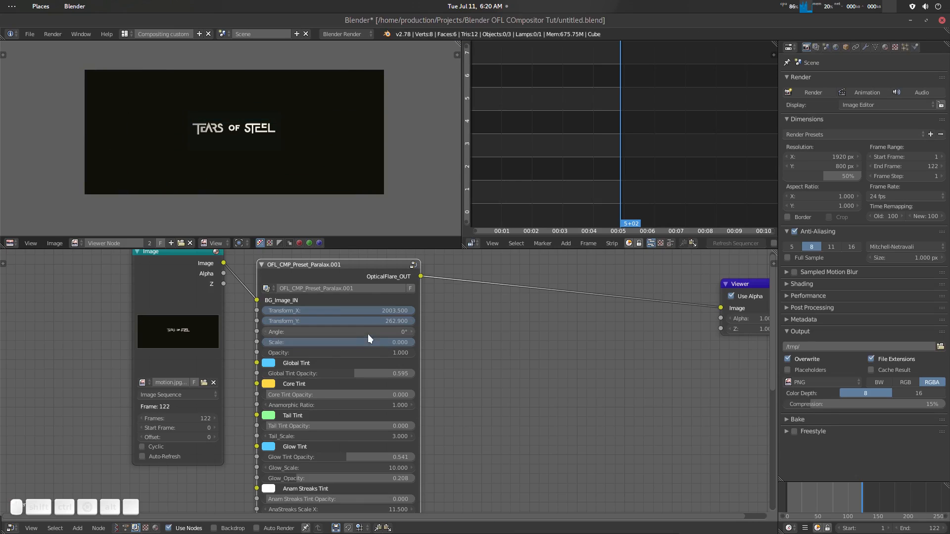
{"action": "key", "text": "i"}
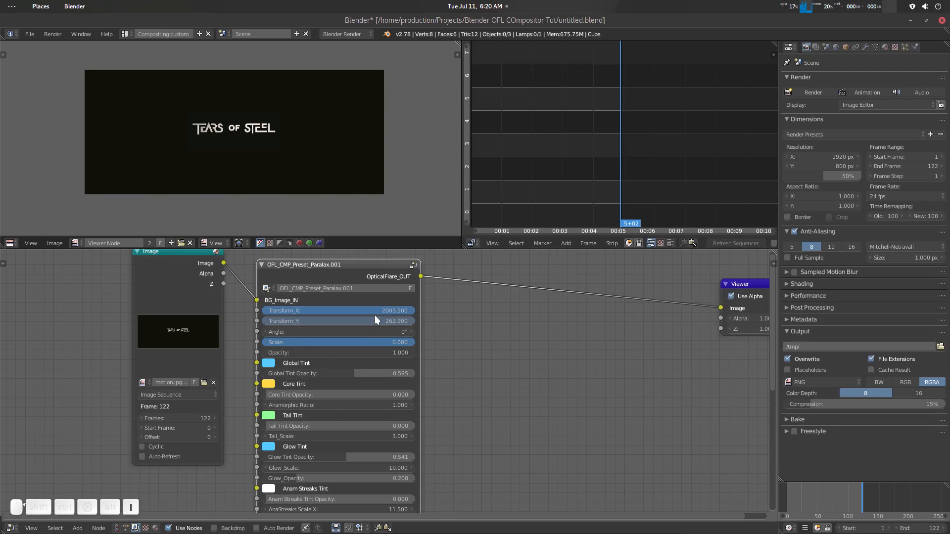
- Scrub the timeline backward toward the start to preview the animated flare over the title
{"action": "left_click", "coordinate": [835, 498]}
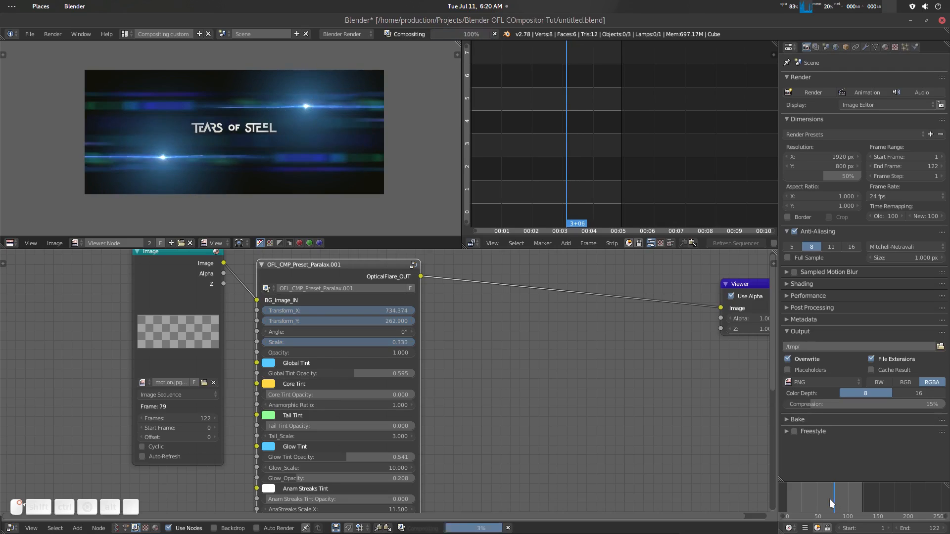
{"action": "left_click_drag", "start_coordinate": [830, 499], "coordinate": [790, 504]}
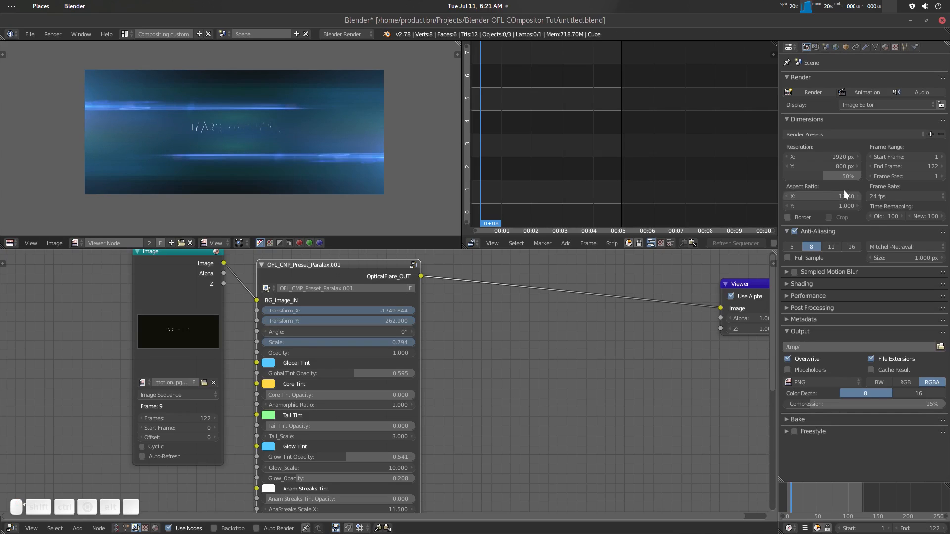
- Raise the render resolution to 100% and preview the flare composite at 0+19 on the timeline
{"action": "left_click_drag", "start_coordinate": [824, 176], "coordinate": [861, 177]}
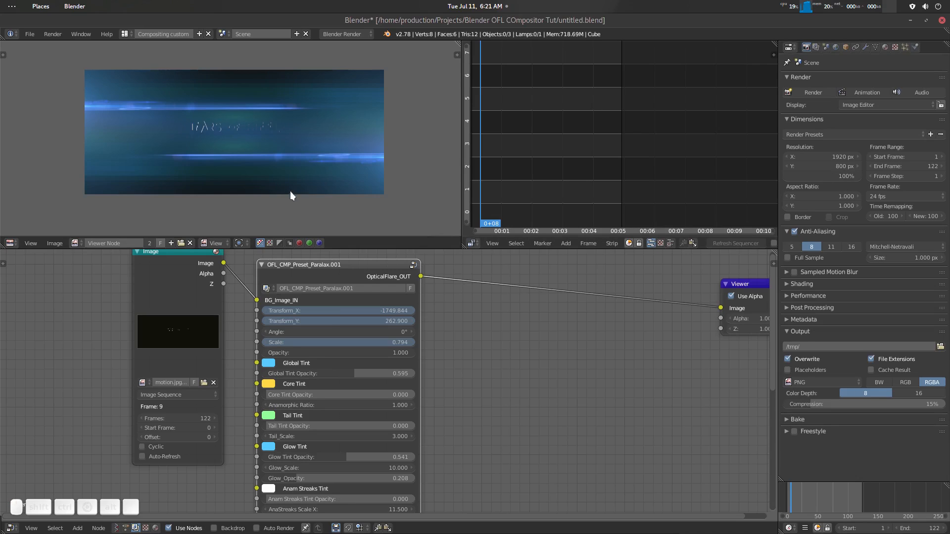
{"action": "left_click", "coordinate": [798, 492]}
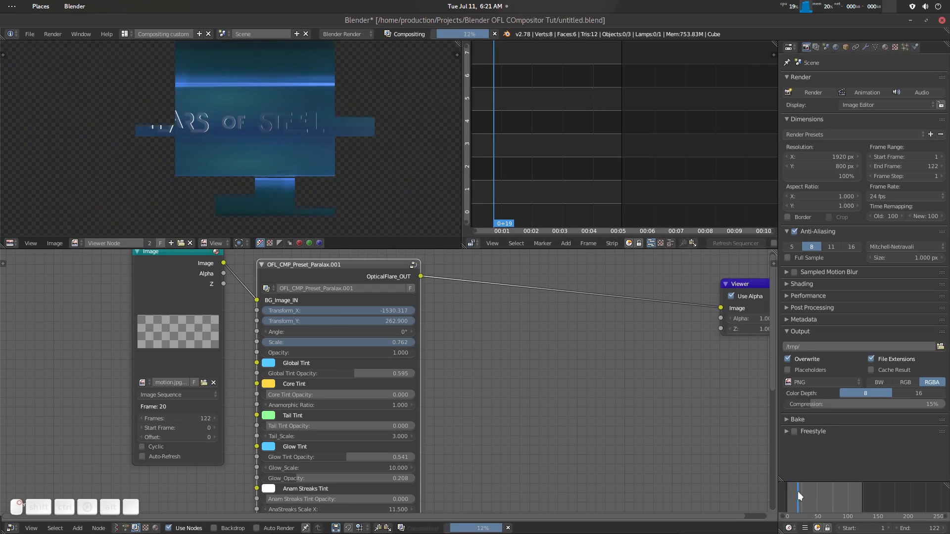
{"action": "scroll", "coordinate": [267, 173], "scroll_direction": "down", "scroll_amount": 3}
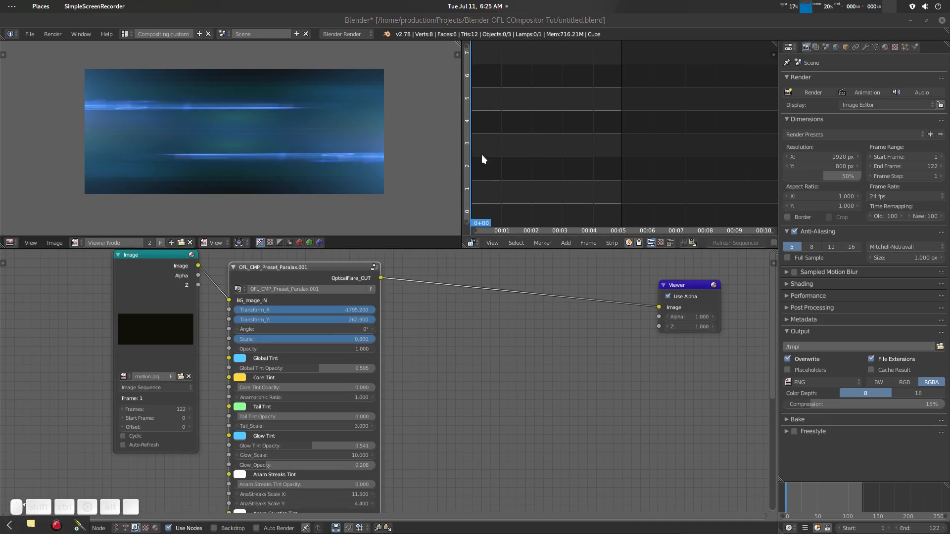
- Return to the start of the timeline and keyframe the Paralax preset's Scale at 0
{"action": "left_click", "coordinate": [487, 158]}
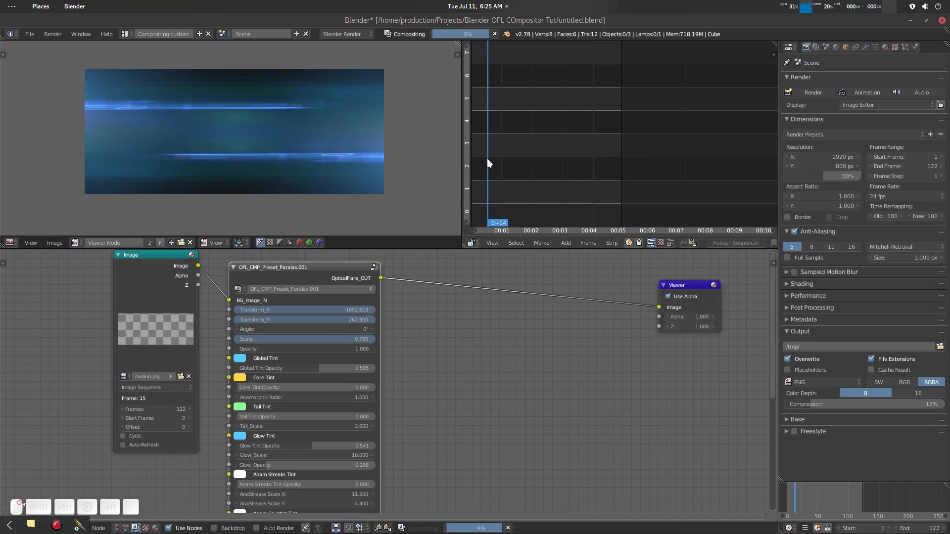
{"action": "left_click", "coordinate": [487, 158]}
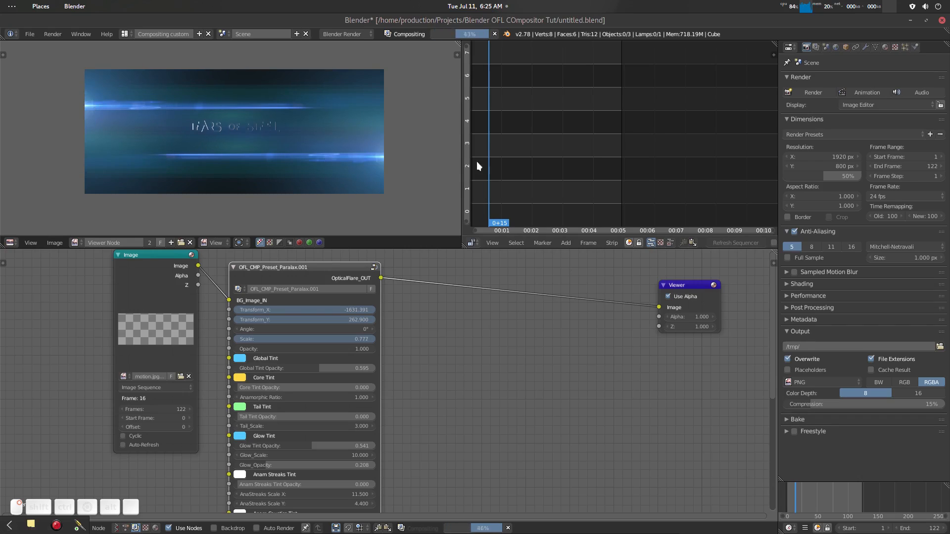
{"action": "left_click", "coordinate": [476, 161]}
{"action": "left_click", "coordinate": [352, 338]}
{"action": "type", "text": "0.8"}
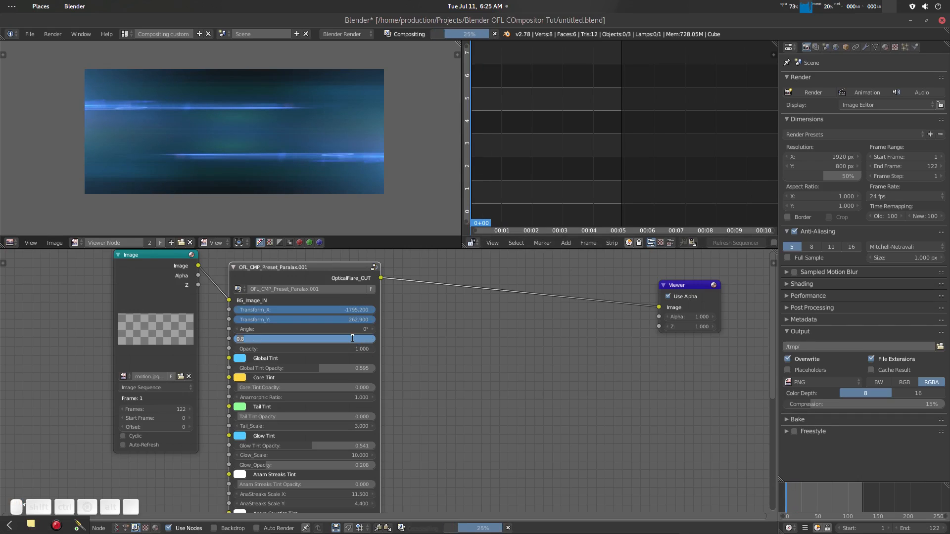
{"action": "key", "text": "Return"}
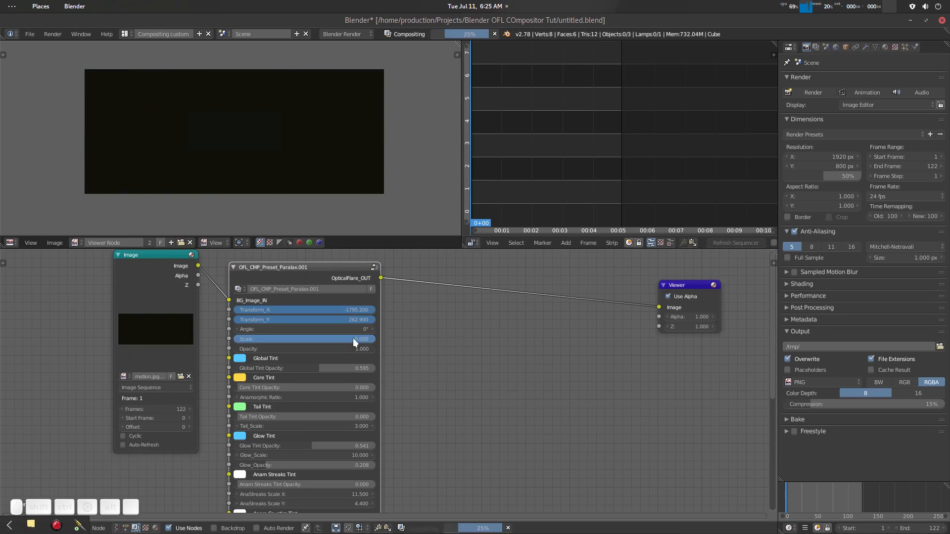
- Scrub the timeline from the start to 5+02 to preview the flare growing, crossing the title and shrinking
{"action": "left_click", "coordinate": [473, 179]}
{"action": "left_click_drag", "start_coordinate": [473, 179], "coordinate": [494, 182]}
{"action": "scroll", "coordinate": [325, 153], "scroll_direction": "up", "scroll_amount": 3}
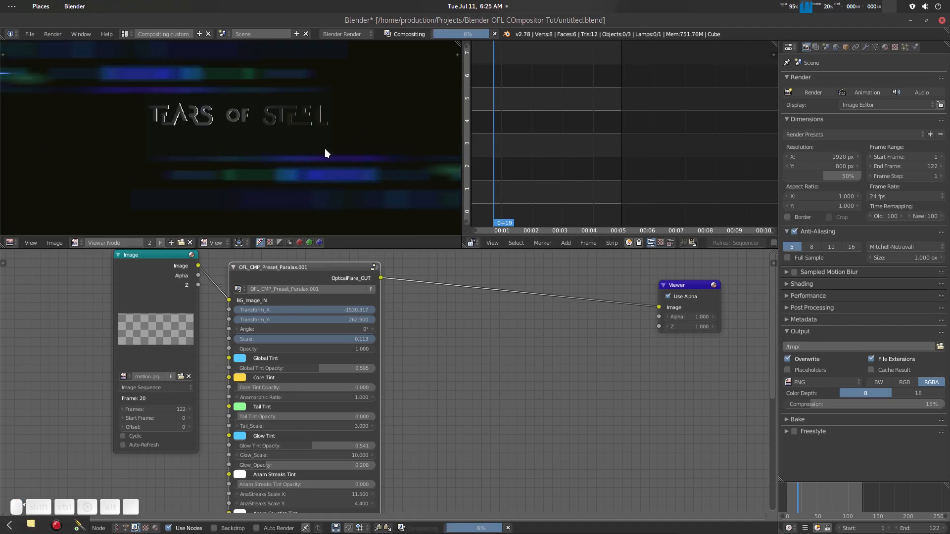
{"action": "scroll", "coordinate": [325, 149], "scroll_direction": "down", "scroll_amount": 4}
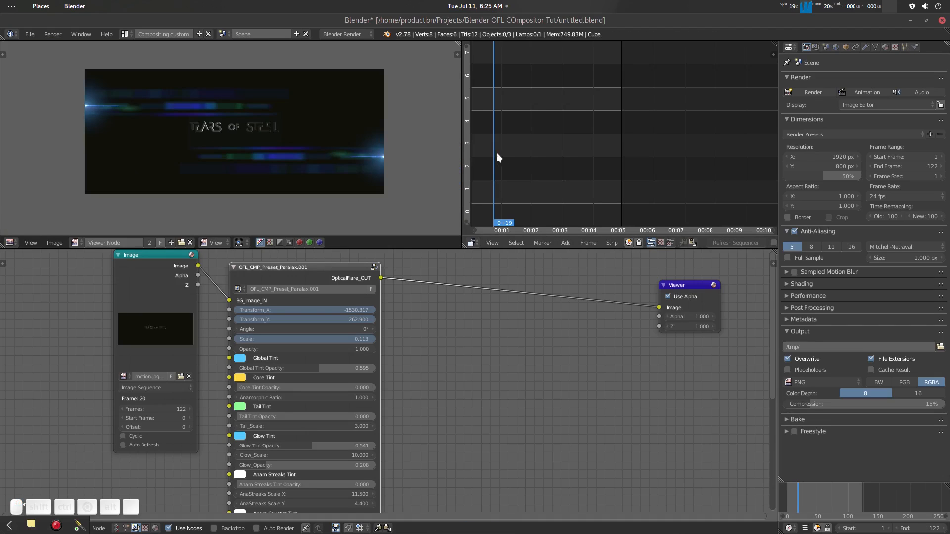
{"action": "left_click_drag", "start_coordinate": [496, 153], "coordinate": [612, 153]}
{"action": "mouse_move", "coordinate": [612, 153]}
{"action": "left_mouse_down"}
{"action": "mouse_move", "coordinate": [626, 152]}
{"action": "mouse_move", "coordinate": [596, 157]}
{"action": "left_mouse_up"}
{"action": "key", "text": "shift+Right"}
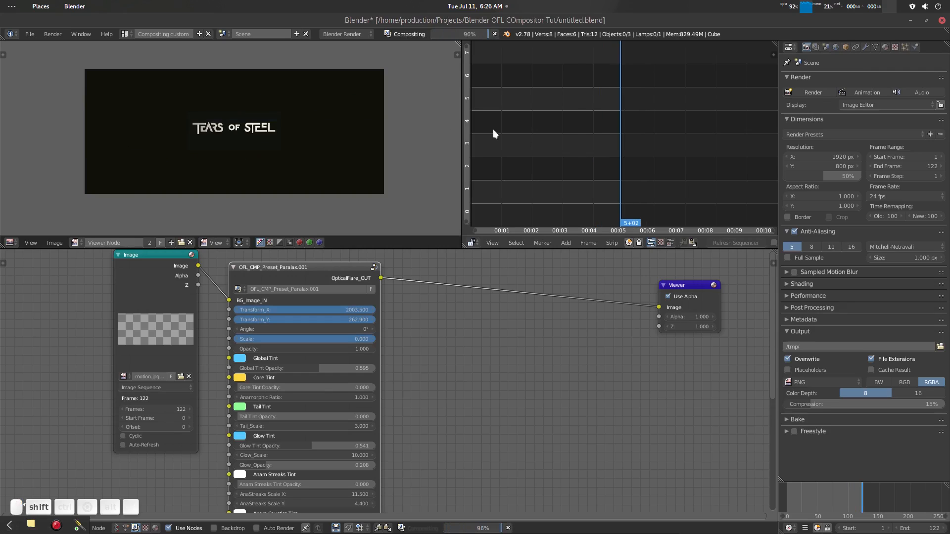
{"action": "scroll", "coordinate": [343, 132], "scroll_direction": "up", "scroll_amount": 3}
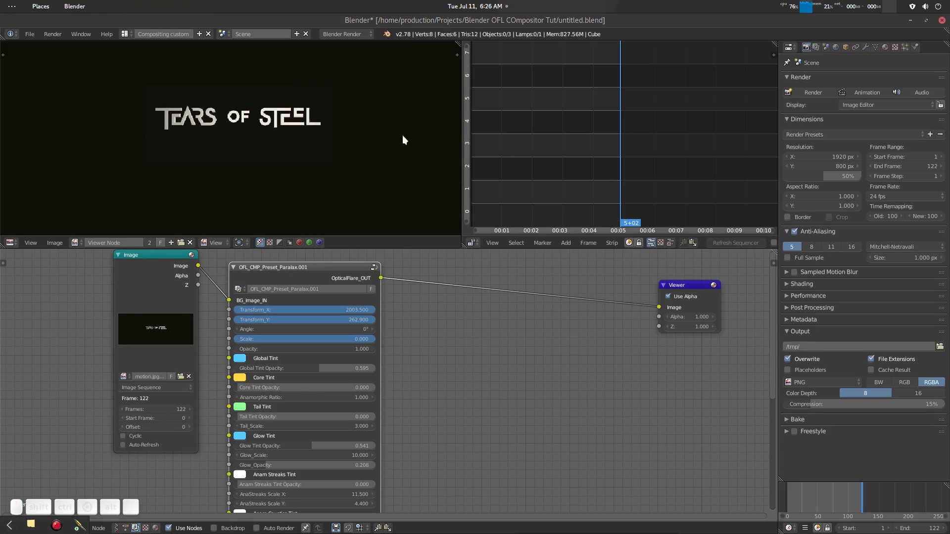
{"action": "scroll", "coordinate": [403, 137], "scroll_direction": "down", "scroll_amount": 3}
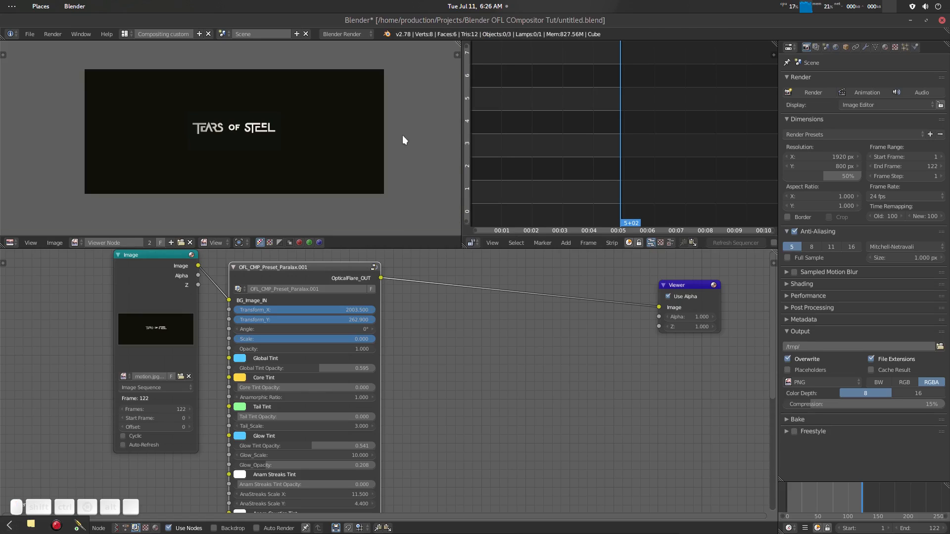
- Preview the Image node alone in the Viewer, and switch back to the Paralax preset's output to compare them
{"action": "left_click", "coordinate": [165, 251], "text": "ctrl+shift"}
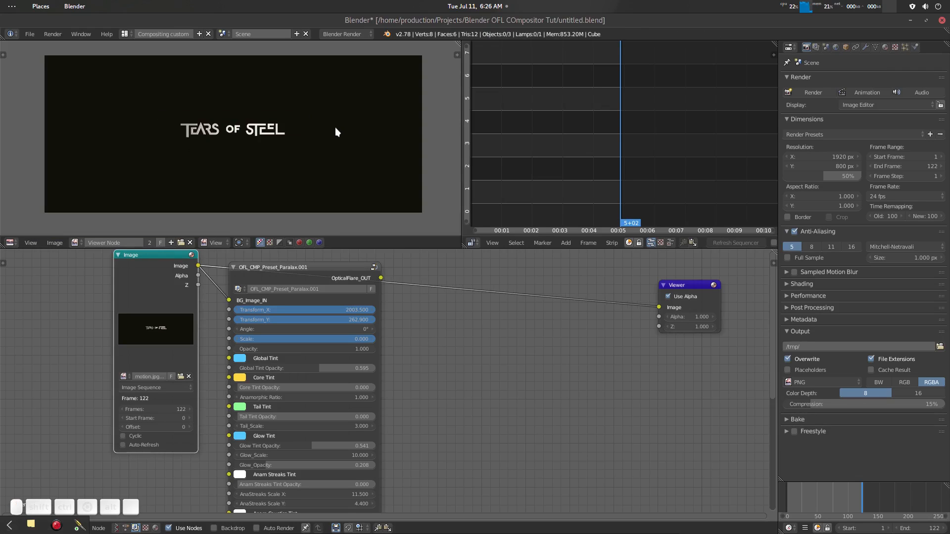
{"action": "left_click", "coordinate": [318, 267], "text": "ctrl+shift"}
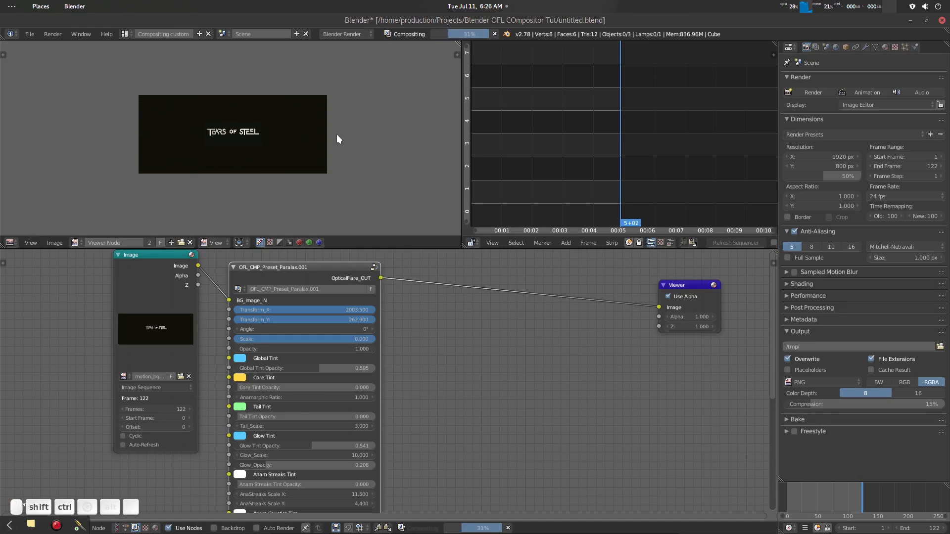
- Examine the composited preview closely at the start of the timeline
{"action": "scroll", "coordinate": [337, 135], "scroll_direction": "up", "scroll_amount": 4}
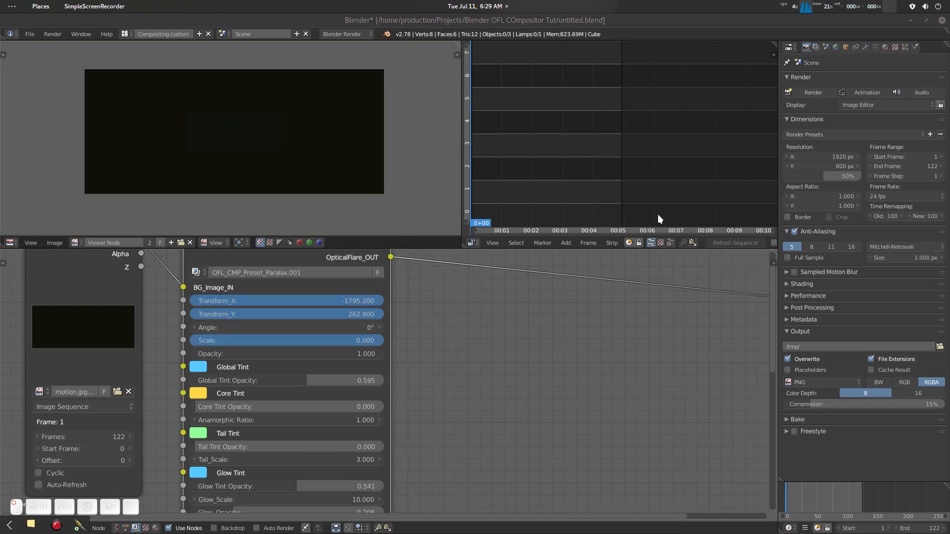
{"action": "scroll", "coordinate": [304, 162], "scroll_direction": "up", "scroll_amount": 3}
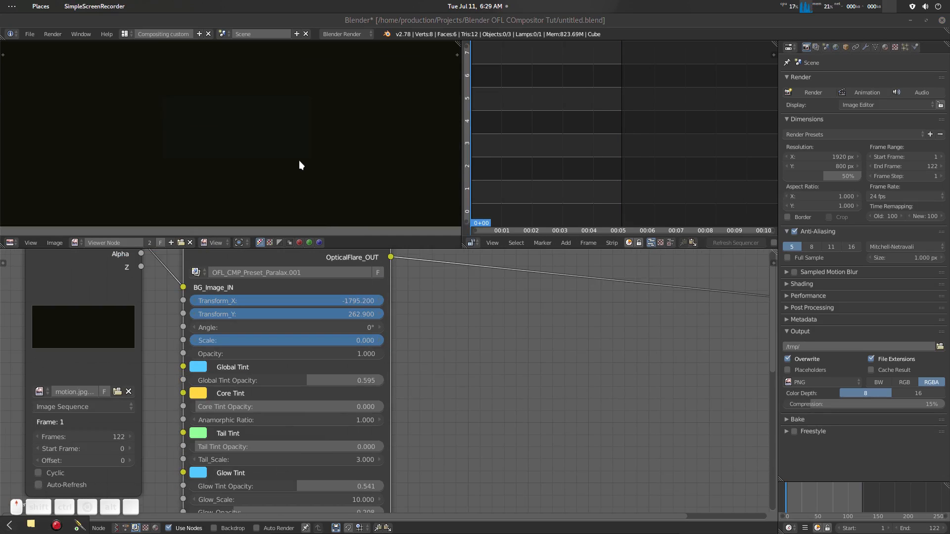
{"action": "left_click", "coordinate": [301, 157]}
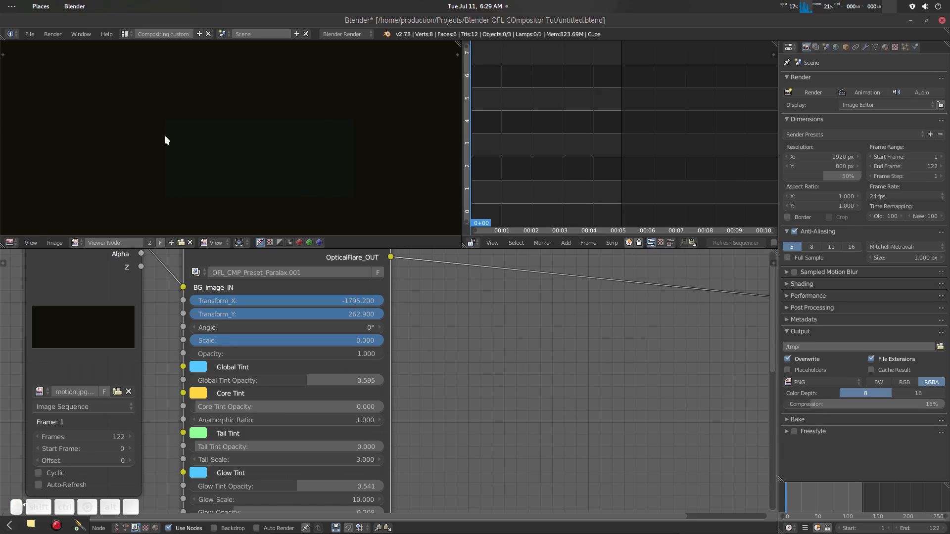
{"action": "scroll", "coordinate": [262, 183], "scroll_direction": "down", "scroll_amount": 2}
{"action": "scroll", "coordinate": [268, 179], "scroll_direction": "up", "scroll_amount": 1}
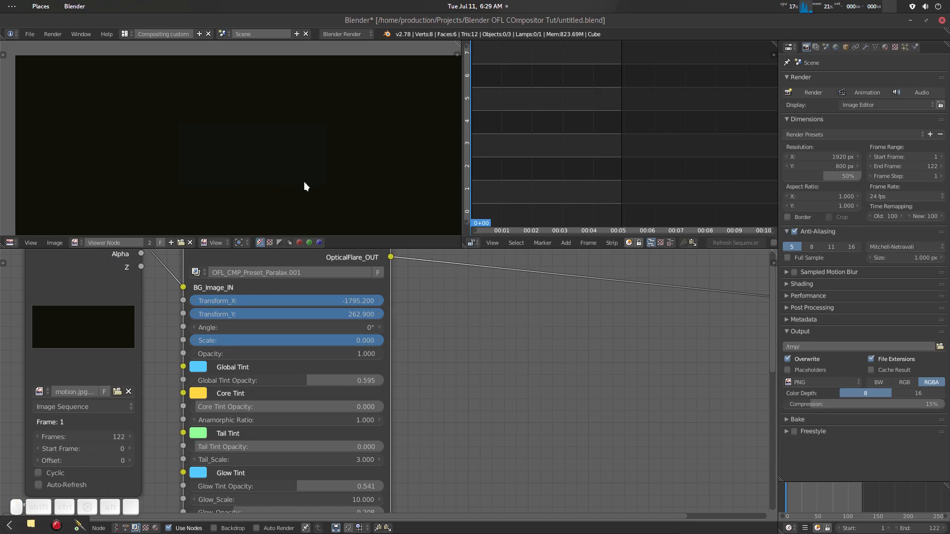
{"action": "scroll", "coordinate": [342, 148], "scroll_direction": "down", "scroll_amount": 3}
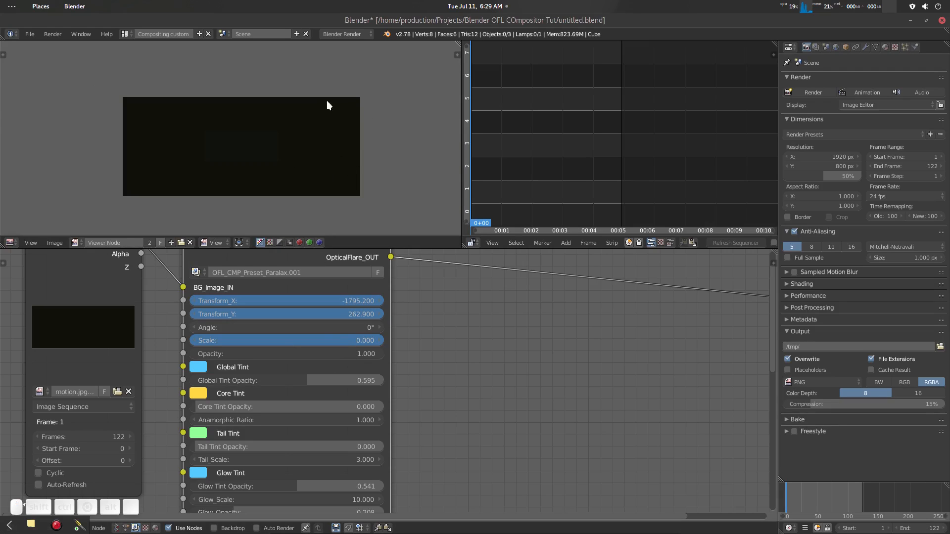
{"action": "scroll", "coordinate": [296, 152], "scroll_direction": "up", "scroll_amount": 2}
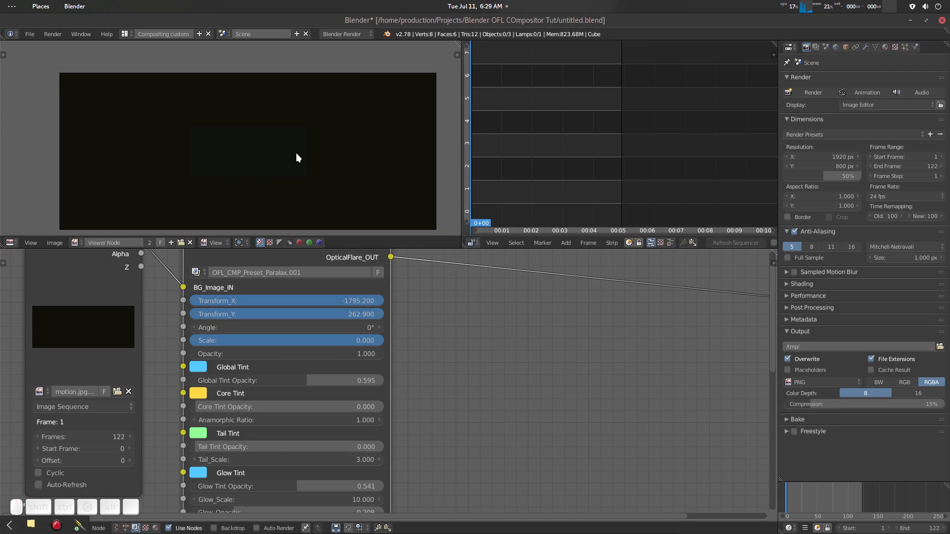
- Fade the flare in by keyframing the preset's Opacity at 0 on the first frame and at 1 at 0+15
{"action": "left_click_drag", "start_coordinate": [369, 352], "coordinate": [202, 352]}
{"action": "key", "text": "i"}
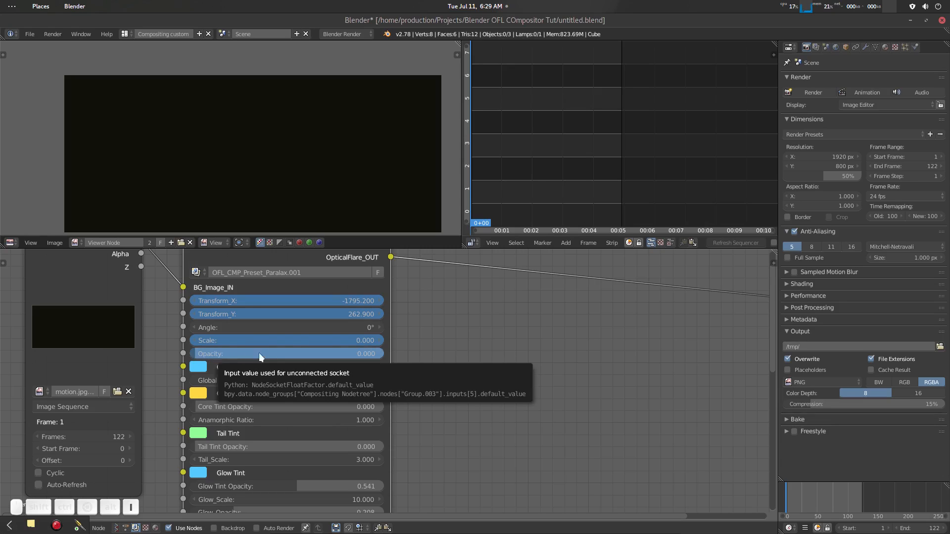
{"action": "left_click", "coordinate": [790, 488]}
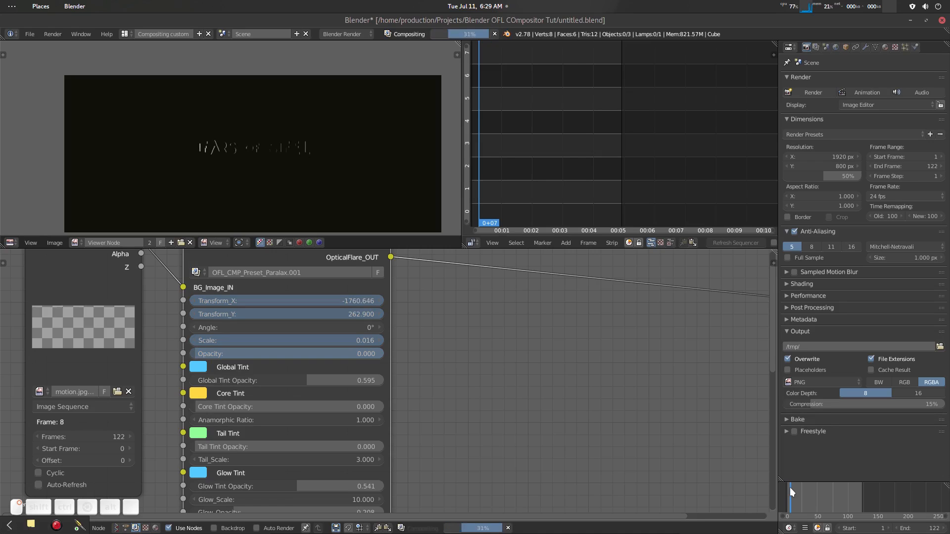
{"action": "left_click", "coordinate": [794, 492]}
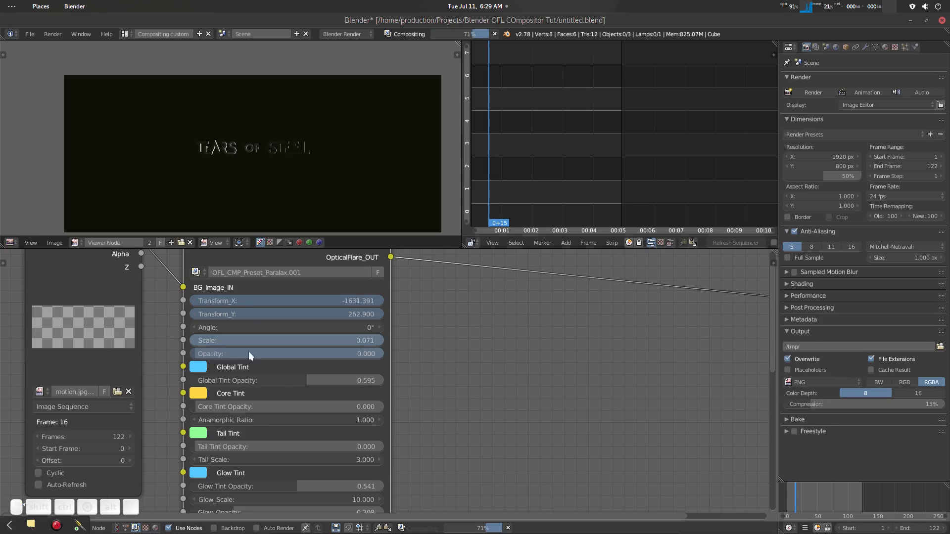
{"action": "left_click_drag", "start_coordinate": [249, 354], "coordinate": [437, 353]}
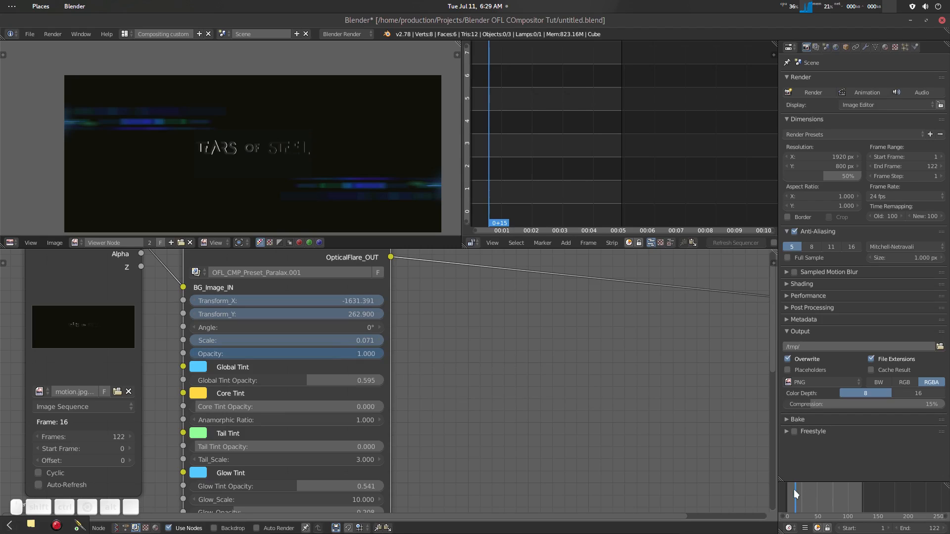
- Scrub forward through 1+11 to 4+23 to preview the flare's fade-in and its pass over the title
{"action": "mouse_move", "coordinate": [793, 488]}
{"action": "left_mouse_down"}
{"action": "mouse_move", "coordinate": [787, 520]}
{"action": "mouse_move", "coordinate": [792, 487]}
{"action": "mouse_move", "coordinate": [807, 487]}
{"action": "left_mouse_up"}
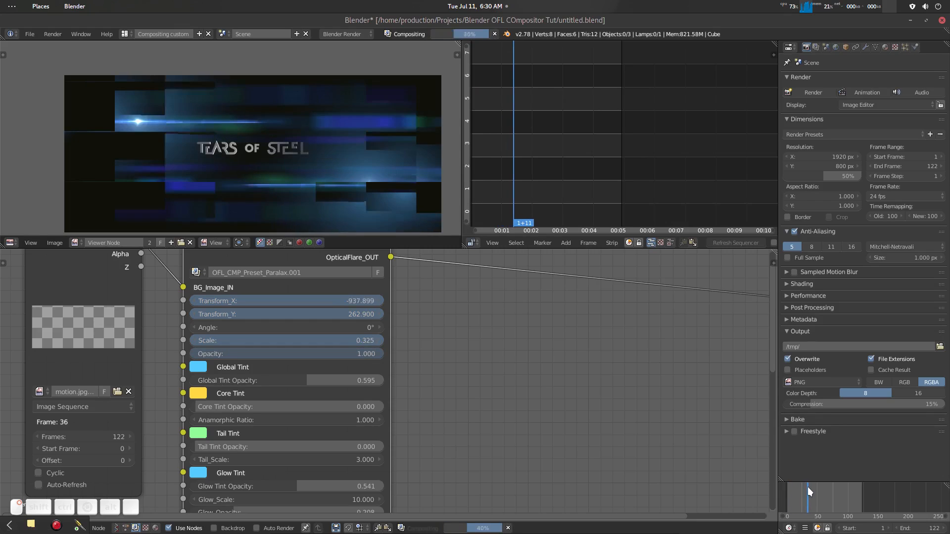
{"action": "scroll", "coordinate": [350, 204], "scroll_direction": "down", "scroll_amount": 2}
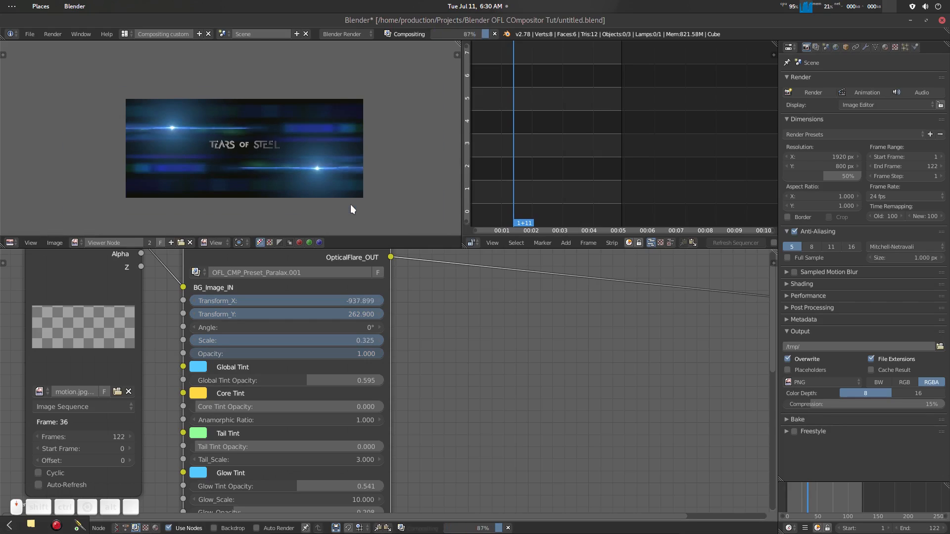
{"action": "scroll", "coordinate": [350, 203], "scroll_direction": "up", "scroll_amount": 1}
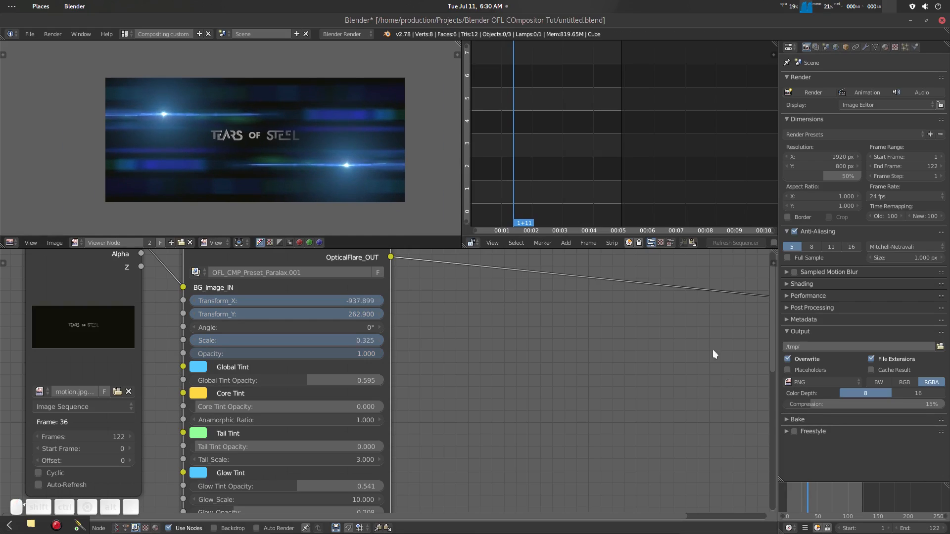
{"action": "left_click_drag", "start_coordinate": [808, 496], "coordinate": [859, 490]}
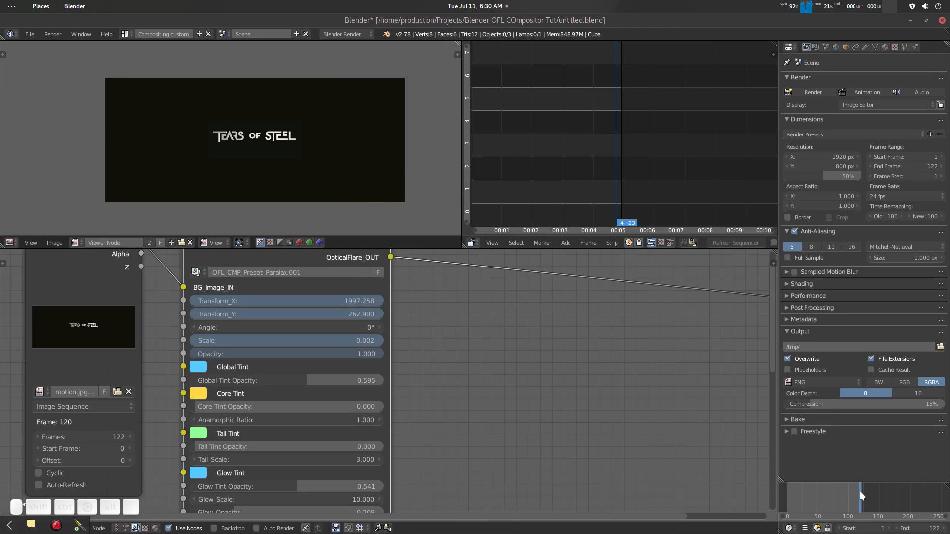
- Fade the flare out by keyframing the preset's Opacity at 1 at 4+05 and at 0 at 4+15
{"action": "left_click_drag", "start_coordinate": [859, 491], "coordinate": [848, 490]}
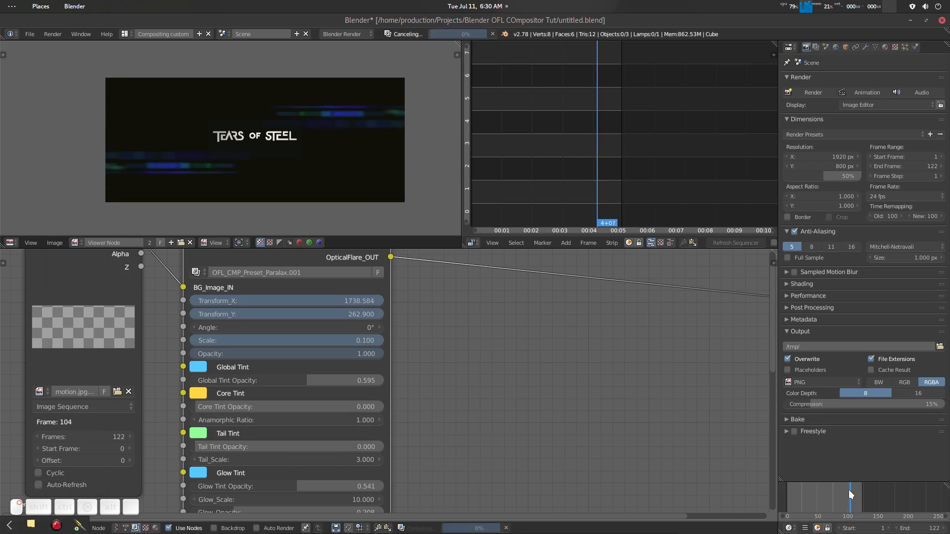
{"action": "scroll", "coordinate": [447, 345], "scroll_direction": "up", "scroll_amount": 3}
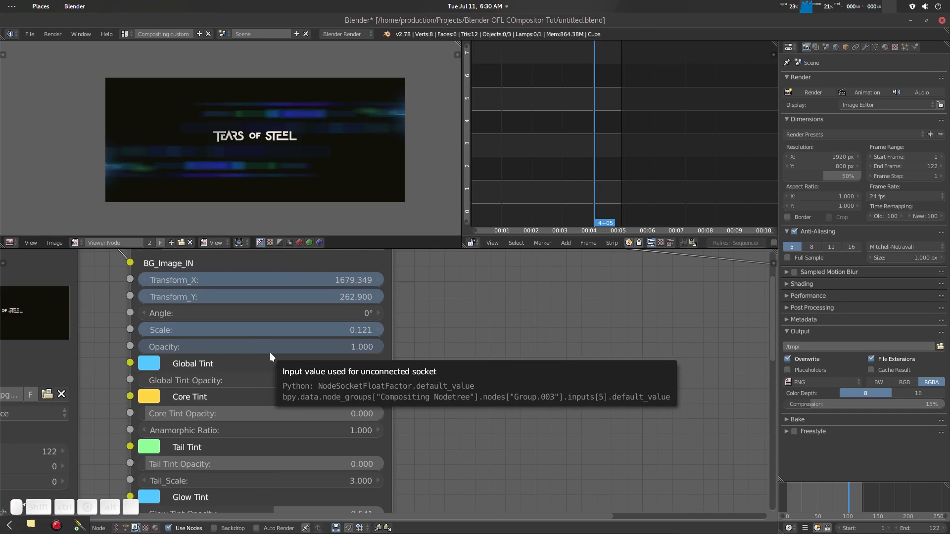
{"action": "left_click_drag", "start_coordinate": [848, 491], "coordinate": [855, 488]}
{"action": "left_click_drag", "start_coordinate": [348, 343], "coordinate": [307, 347]}
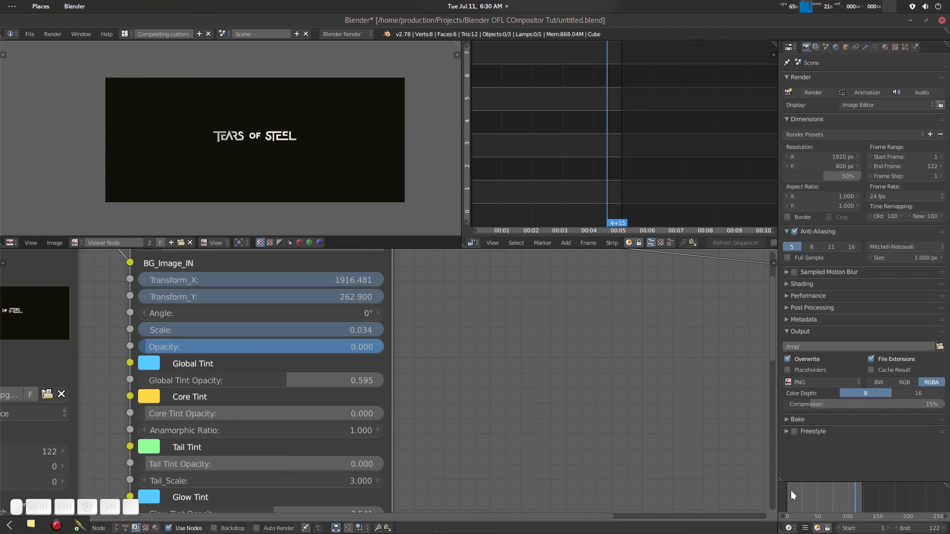
{"action": "left_click_drag", "start_coordinate": [855, 489], "coordinate": [812, 517]}
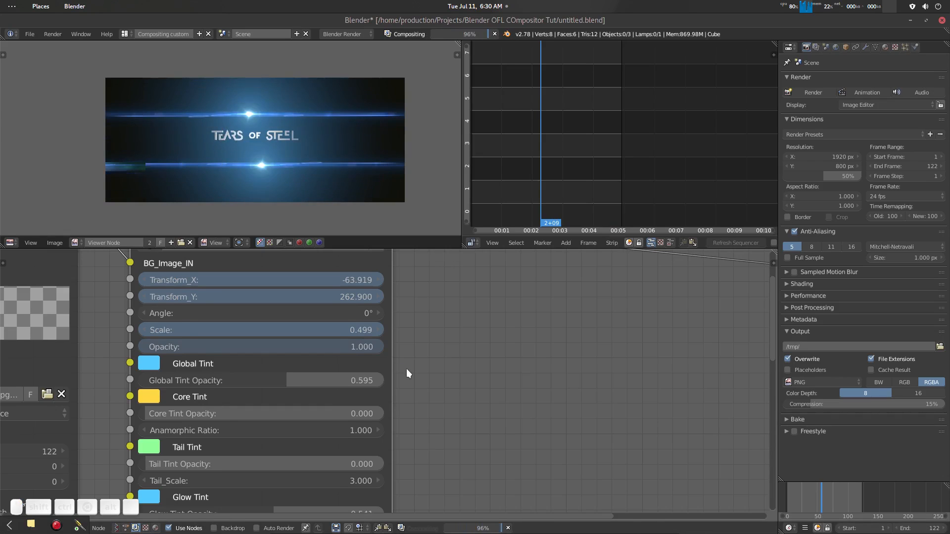
- Open the OFL_CMP_Preset_Paralax.001 node group and examine the nodes around its Footage Linker Panel
{"action": "scroll", "coordinate": [406, 370], "scroll_direction": "down", "scroll_amount": 3}
{"action": "middle_click_drag", "start_coordinate": [426, 325], "coordinate": [446, 373]}
{"action": "scroll", "coordinate": [445, 366], "scroll_direction": "down", "scroll_amount": 1}
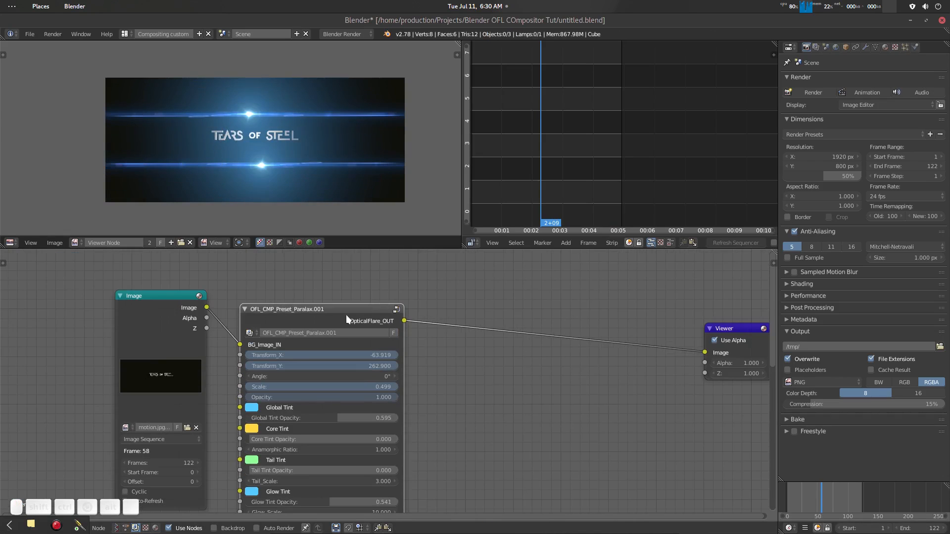
{"action": "key", "text": "Tab"}
{"action": "scroll", "coordinate": [244, 321], "scroll_direction": "down", "scroll_amount": 2}
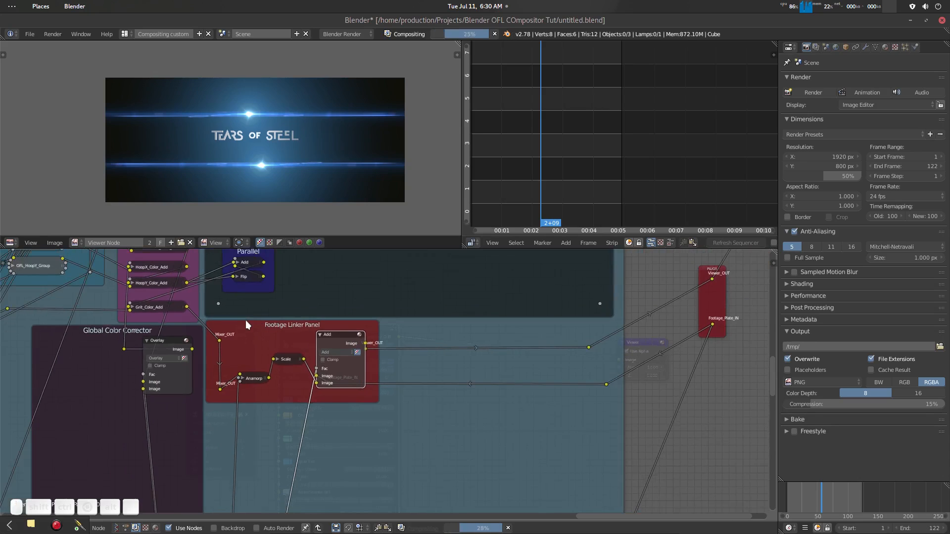
{"action": "scroll", "coordinate": [245, 319], "scroll_direction": "down", "scroll_amount": 2}
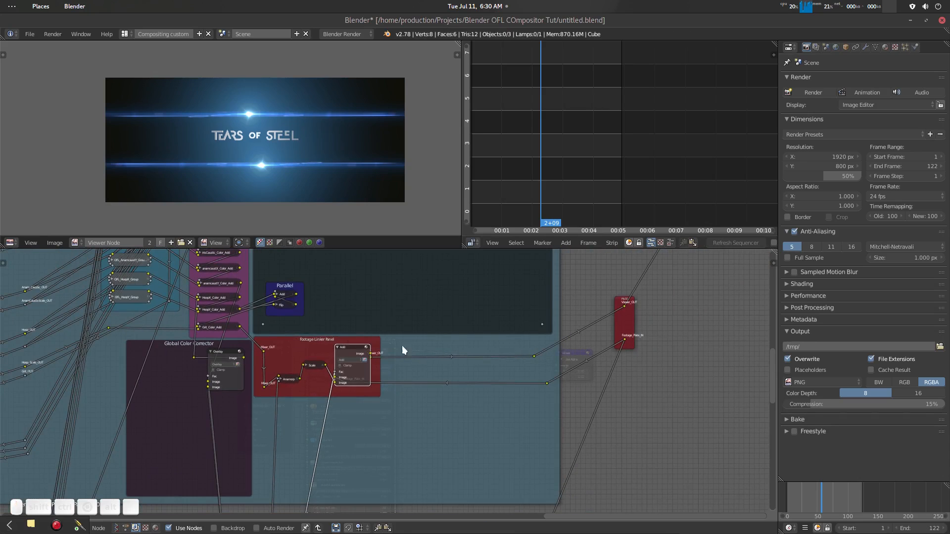
- Leave the node group and set the preset's Global Tint to a pale yellow with R 1.000, G 0.930, B 0.339
{"action": "key", "text": "Tab"}
{"action": "scroll", "coordinate": [436, 396], "scroll_direction": "up", "scroll_amount": 4}
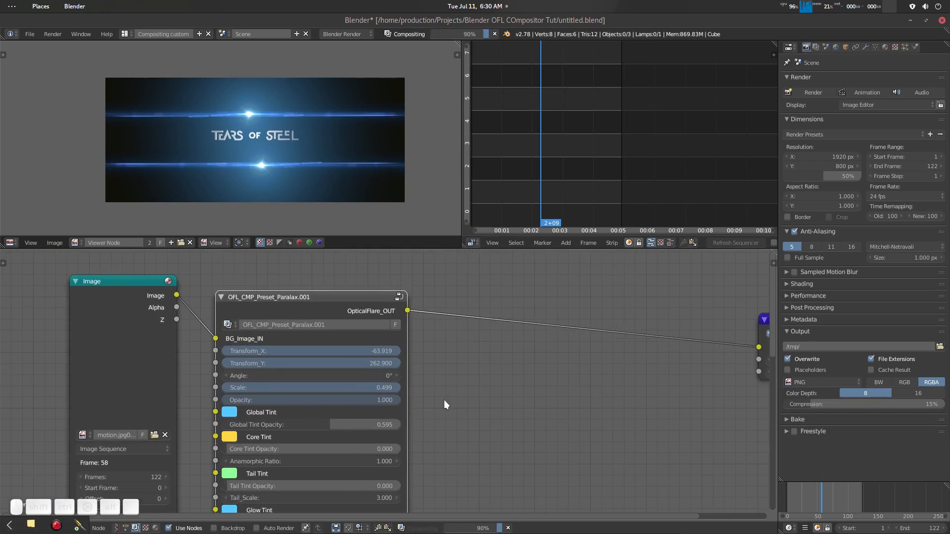
{"action": "mouse_move", "coordinate": [443, 400]}
{"action": "middle_mouse_down"}
{"action": "mouse_move", "coordinate": [423, 327]}
{"action": "mouse_move", "coordinate": [447, 374]}
{"action": "mouse_move", "coordinate": [441, 367]}
{"action": "middle_mouse_up"}
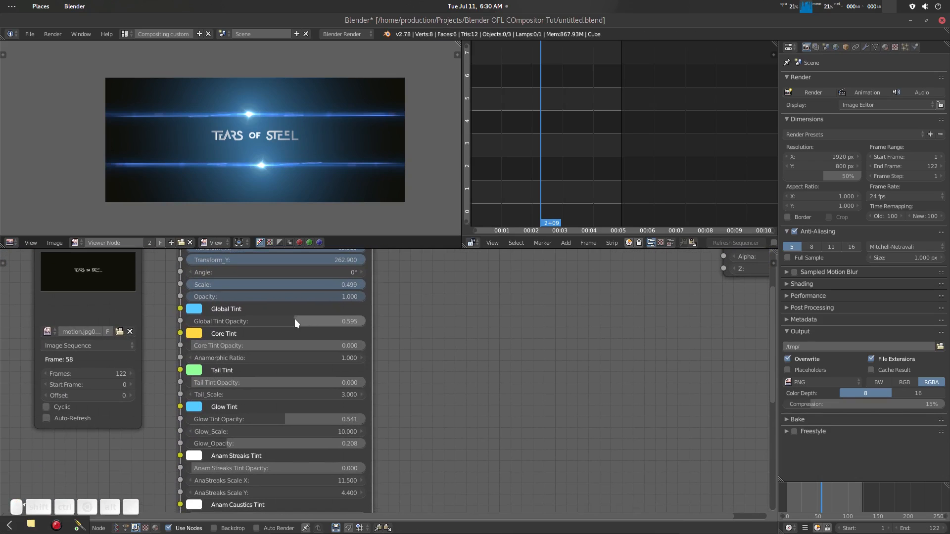
{"action": "left_click", "coordinate": [194, 311]}
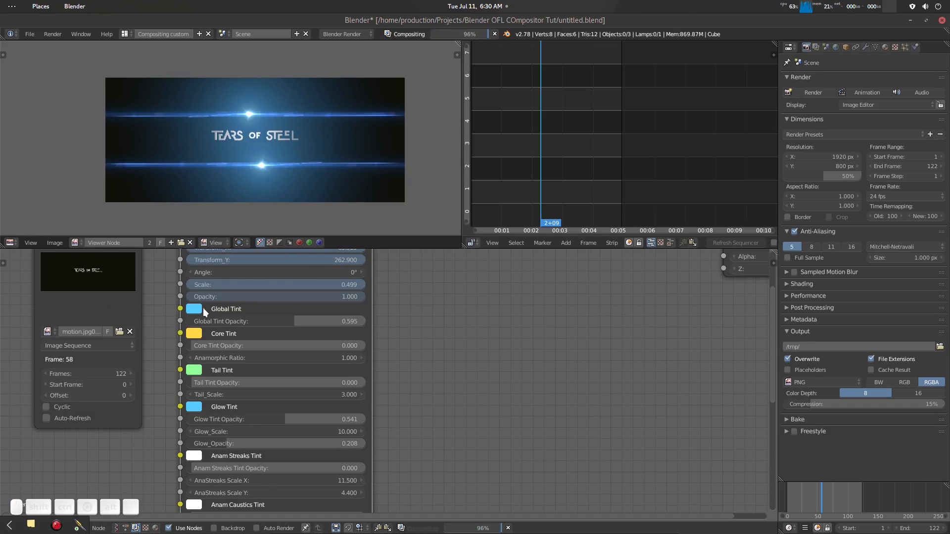
{"action": "left_click", "coordinate": [200, 311]}
{"action": "left_click", "coordinate": [224, 185]}
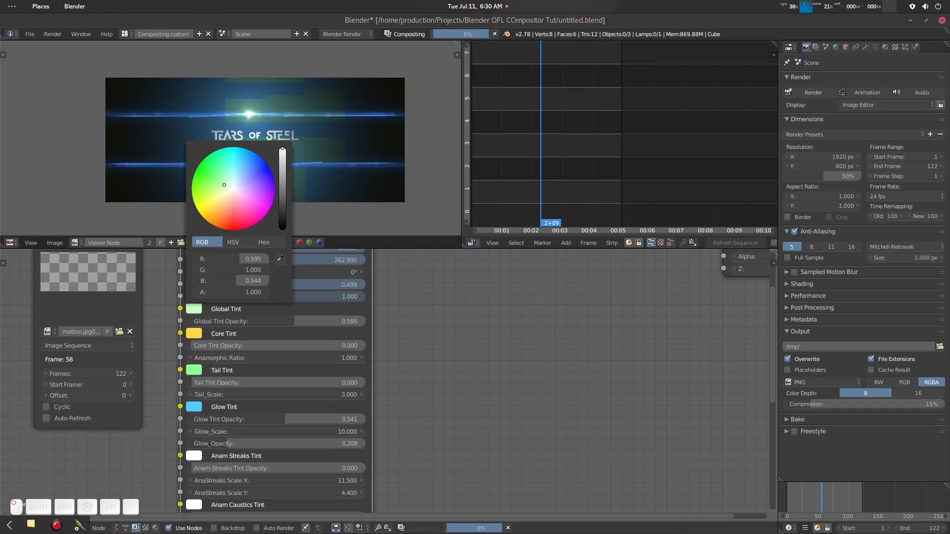
{"action": "left_click_drag", "start_coordinate": [224, 185], "coordinate": [221, 199]}
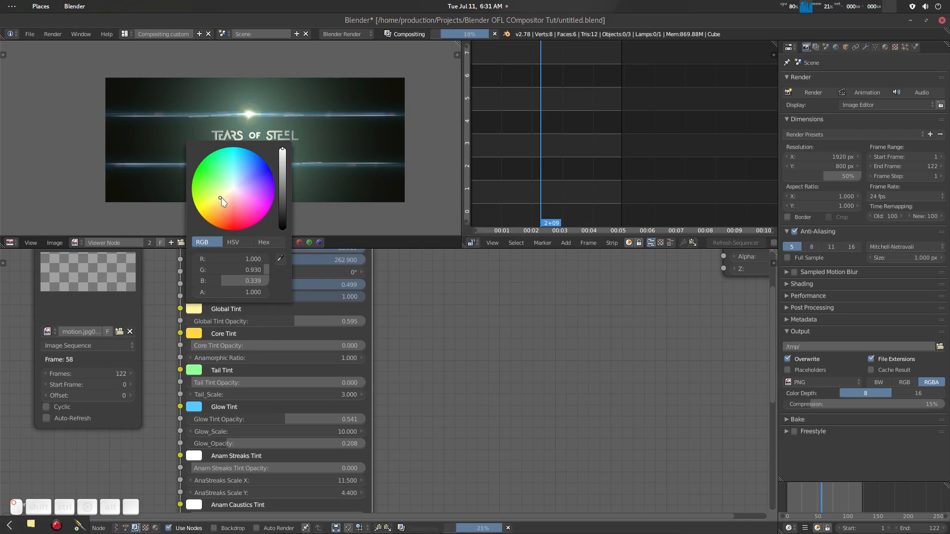
- Refine the preset's Global Tint to a slightly more saturated yellow
{"action": "scroll", "coordinate": [395, 167], "scroll_direction": "down", "scroll_amount": 2}
{"action": "scroll", "coordinate": [394, 168], "scroll_direction": "down", "scroll_amount": 2}
{"action": "middle_click_drag", "start_coordinate": [295, 174], "coordinate": [431, 172]}
{"action": "scroll", "coordinate": [306, 167], "scroll_direction": "up", "scroll_amount": 4}
{"action": "scroll", "coordinate": [381, 152], "scroll_direction": "down", "scroll_amount": 1}
{"action": "middle_click_drag", "start_coordinate": [398, 280], "coordinate": [267, 371]}
{"action": "left_click", "coordinate": [63, 400]}
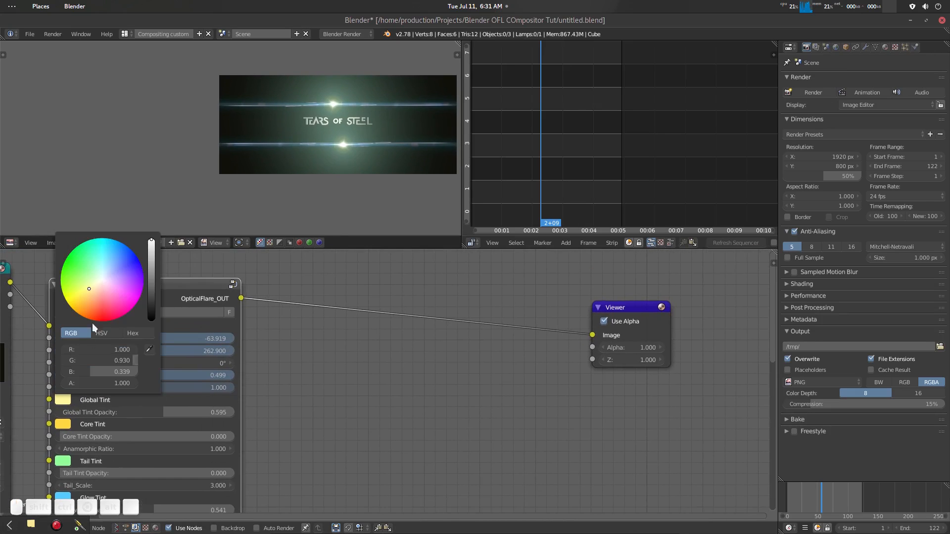
{"action": "left_click_drag", "start_coordinate": [88, 292], "coordinate": [85, 292]}
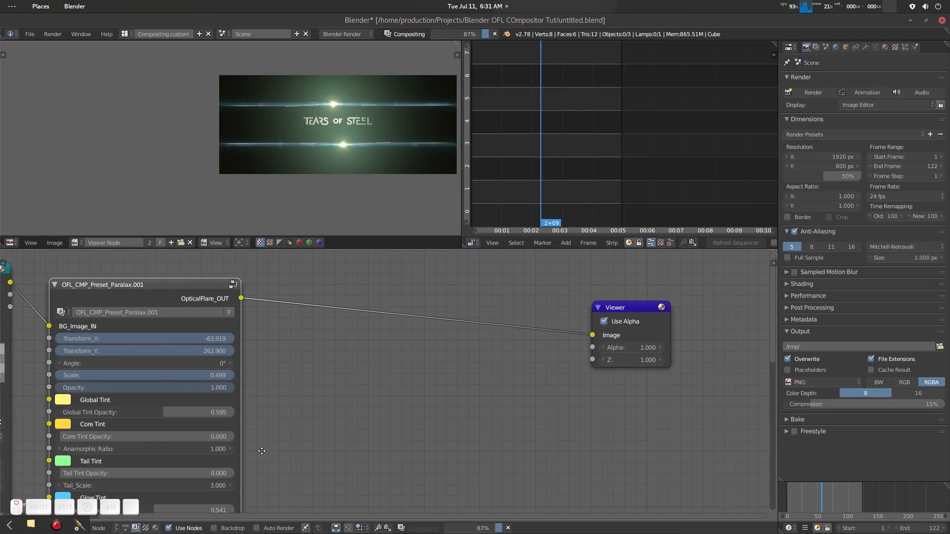
- Set the preset's Glow Tint Opacity to 0.694 and check the glow in the composite preview
{"action": "middle_click_drag", "start_coordinate": [261, 449], "coordinate": [284, 414]}
{"action": "left_click_drag", "start_coordinate": [91, 402], "coordinate": [143, 402]}
{"action": "middle_click_drag", "start_coordinate": [316, 386], "coordinate": [321, 345]}
{"action": "middle_click_drag", "start_coordinate": [212, 432], "coordinate": [210, 407]}
{"action": "left_click_drag", "start_coordinate": [182, 408], "coordinate": [208, 410]}
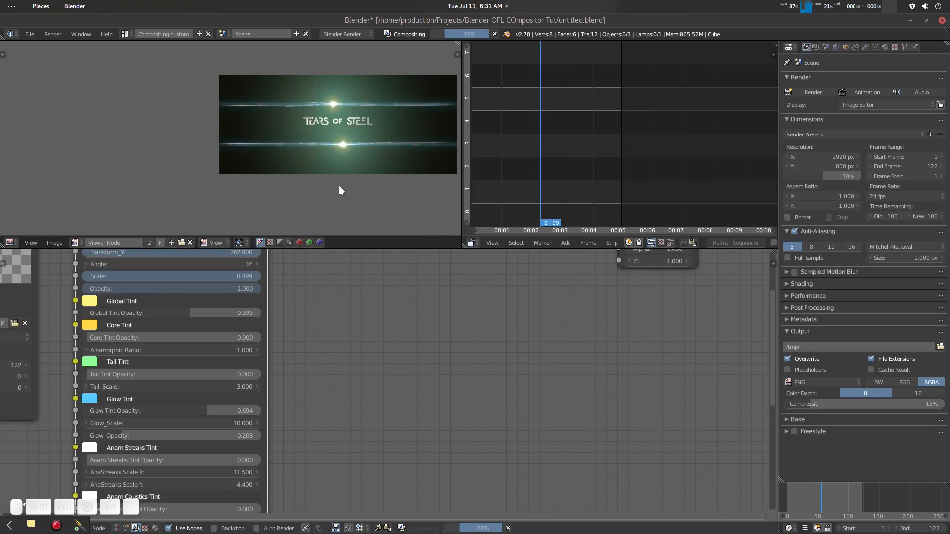
{"action": "scroll", "coordinate": [340, 186], "scroll_direction": "up", "scroll_amount": 3}
{"action": "scroll", "coordinate": [278, 196], "scroll_direction": "down", "scroll_amount": 3}
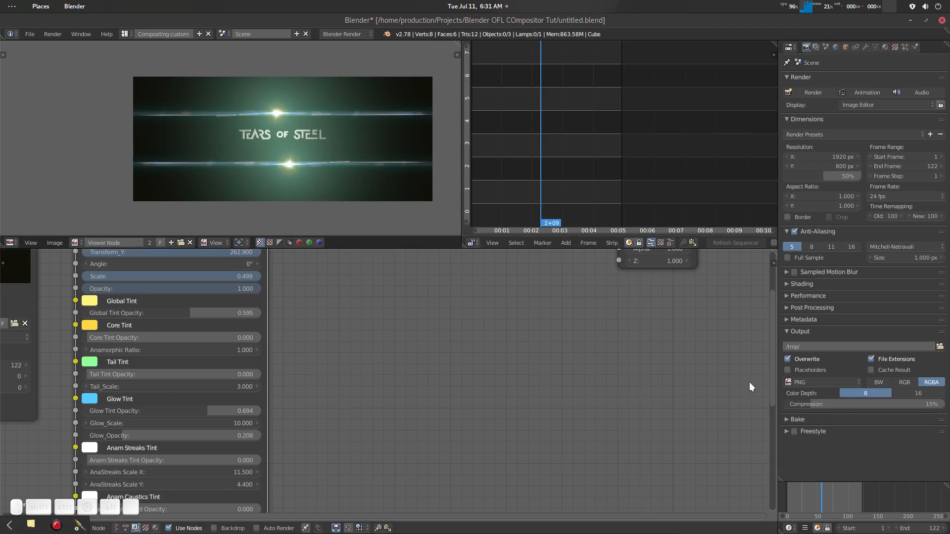
- Scrub to 2+04 to check the tinted flare, and save the project over the existing file
{"action": "mouse_move", "coordinate": [821, 497]}
{"action": "left_mouse_down"}
{"action": "mouse_move", "coordinate": [796, 491]}
{"action": "mouse_move", "coordinate": [815, 492]}
{"action": "left_mouse_up"}
{"action": "right_click_drag", "start_coordinate": [815, 492], "coordinate": [817, 492]}
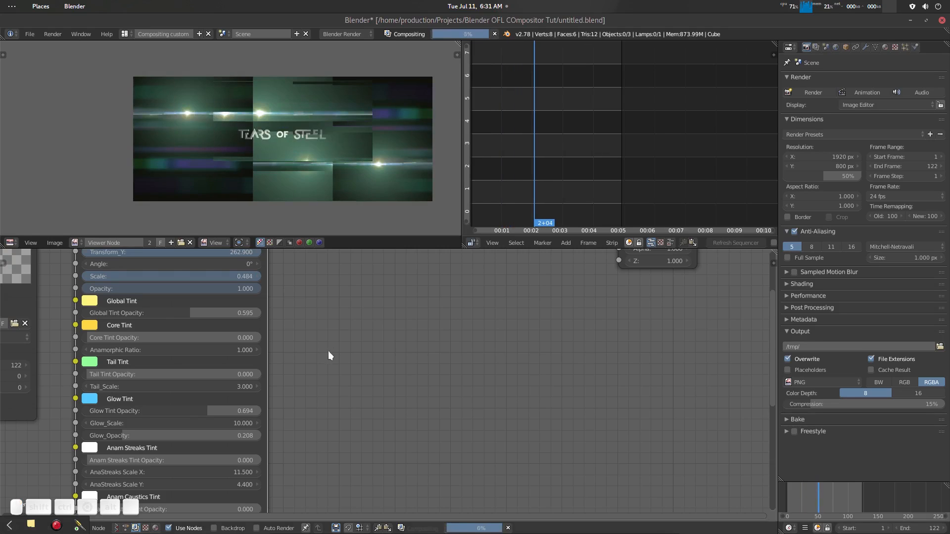
{"action": "middle_click_drag", "start_coordinate": [383, 326], "coordinate": [388, 346]}
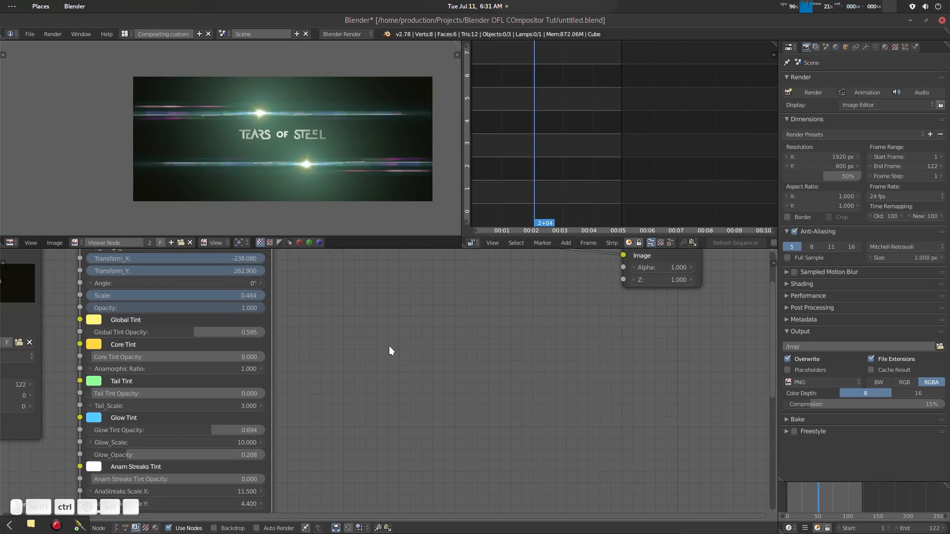
{"action": "key", "text": "ctrl+s"}
{"action": "key", "text": "Return"}
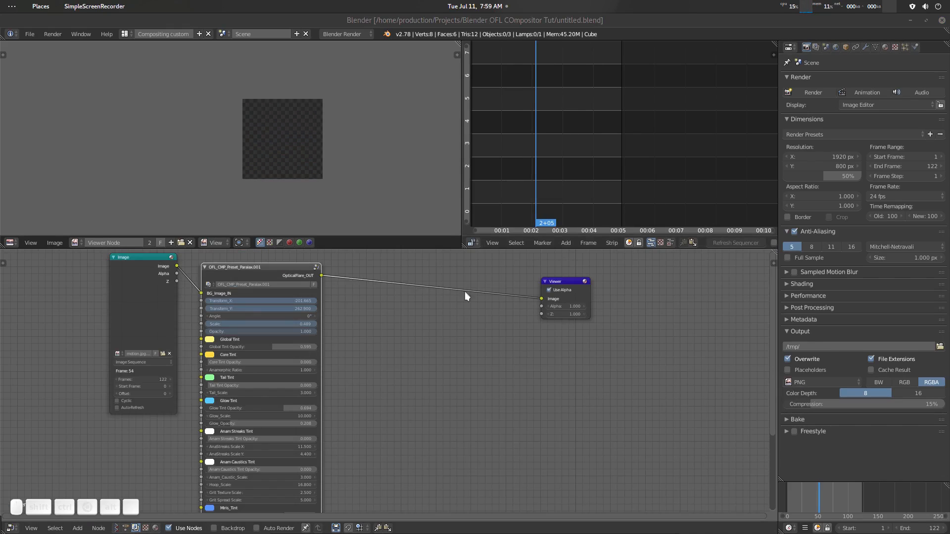
- Nudge the Paralax preset and Viewer nodes to recomposite the preview, and widen the sequencer beside it
{"action": "scroll", "coordinate": [599, 156], "scroll_direction": "up", "scroll_amount": 1}
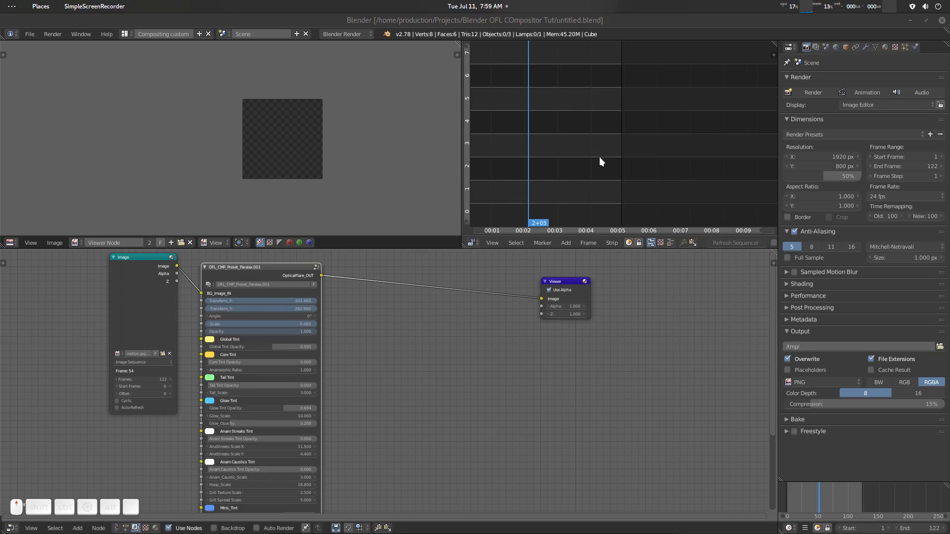
{"action": "scroll", "coordinate": [397, 174], "scroll_direction": "down", "scroll_amount": 1}
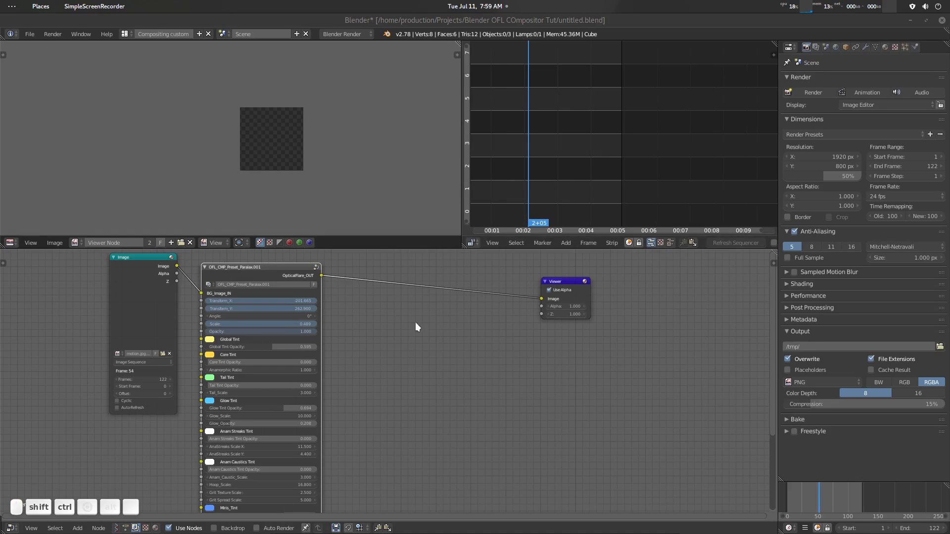
{"action": "left_click_drag", "start_coordinate": [297, 270], "coordinate": [301, 268]}
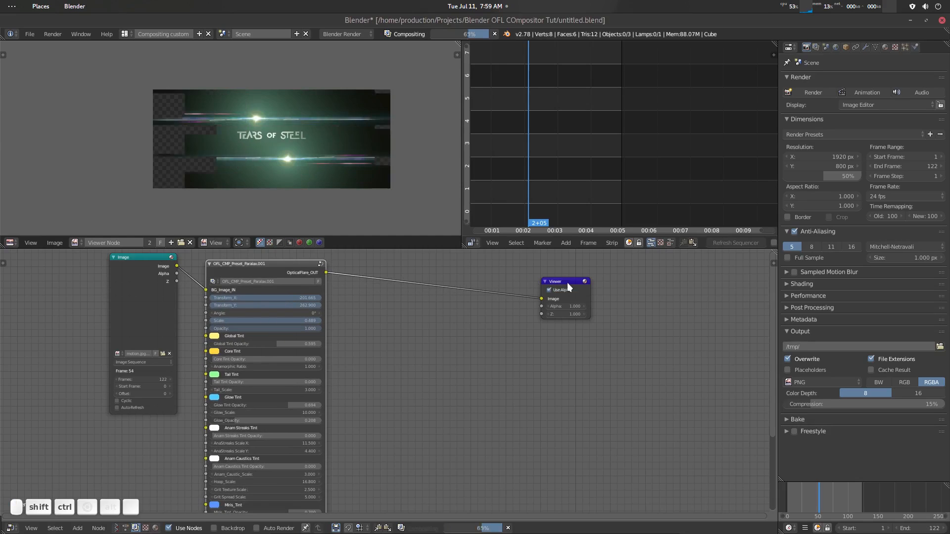
{"action": "left_click_drag", "start_coordinate": [567, 283], "coordinate": [571, 307]}
{"action": "scroll", "coordinate": [387, 185], "scroll_direction": "down", "scroll_amount": 1}
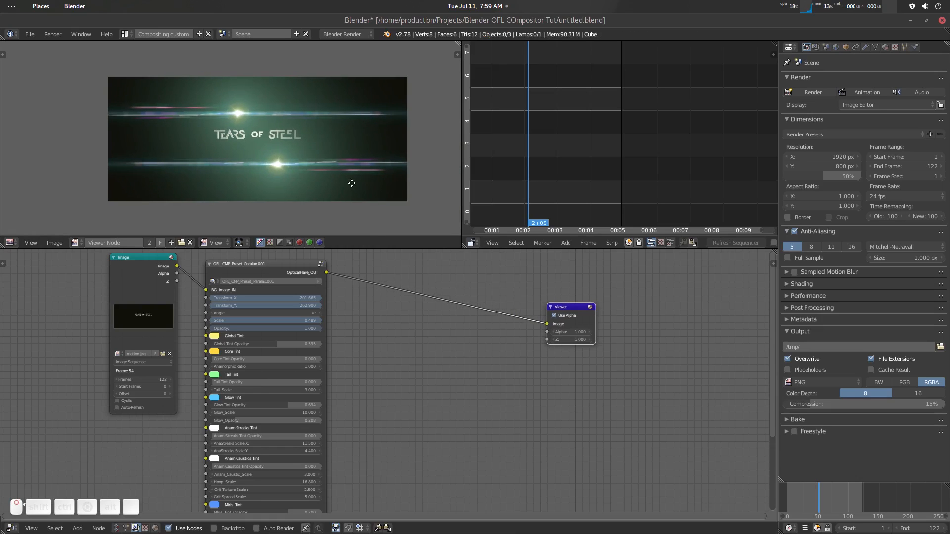
{"action": "left_click_drag", "start_coordinate": [462, 183], "coordinate": [399, 183]}
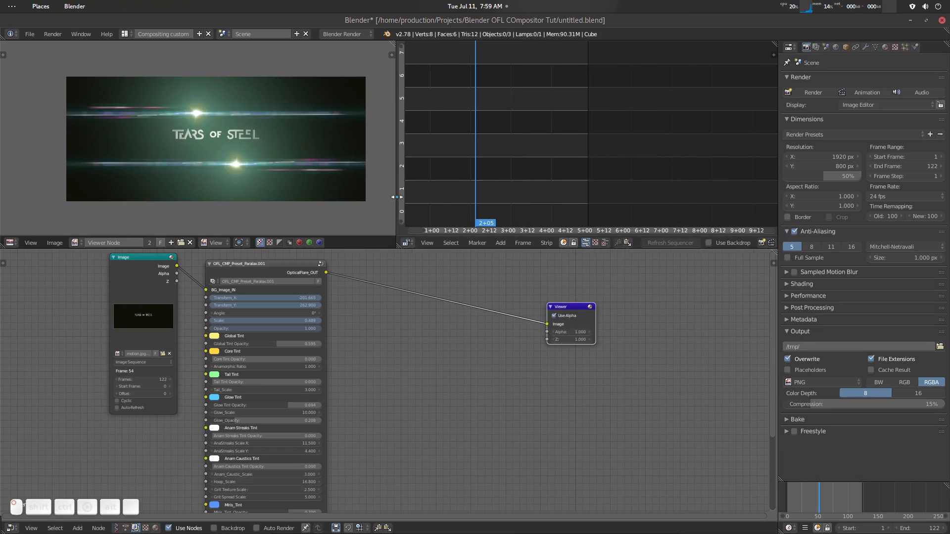
- Play the animation from the composite layout and stop playback at 2+01
{"action": "middle_click_drag", "start_coordinate": [451, 270], "coordinate": [464, 274]}
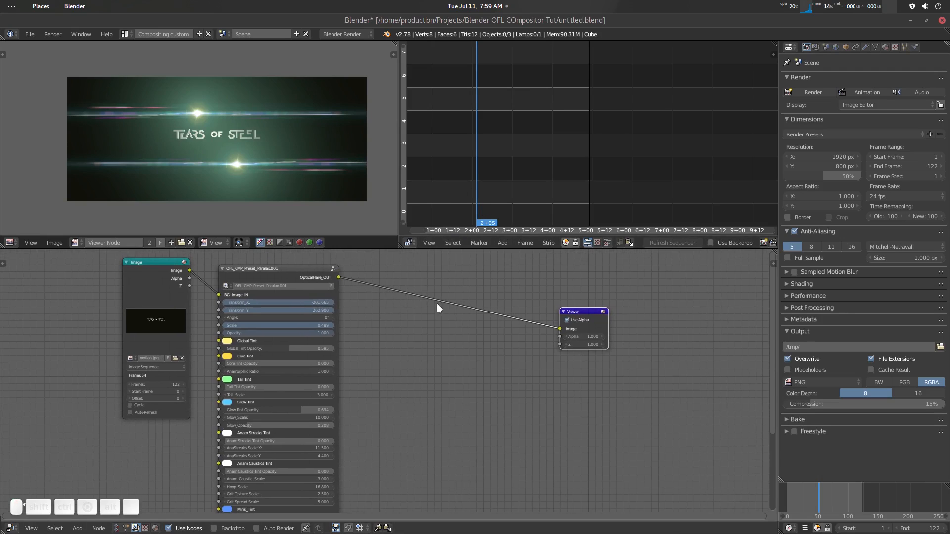
{"action": "key", "text": "alt+a"}
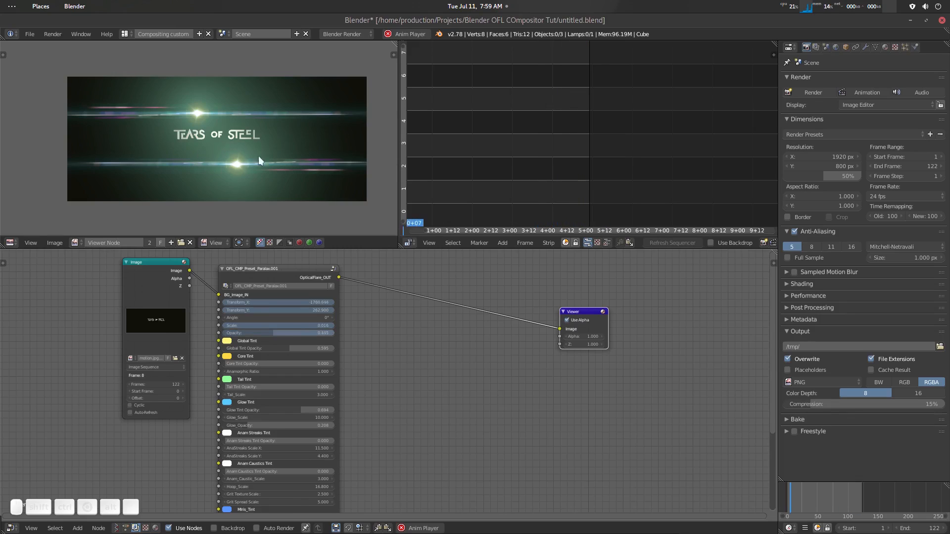
{"action": "key", "text": "alt+a"}
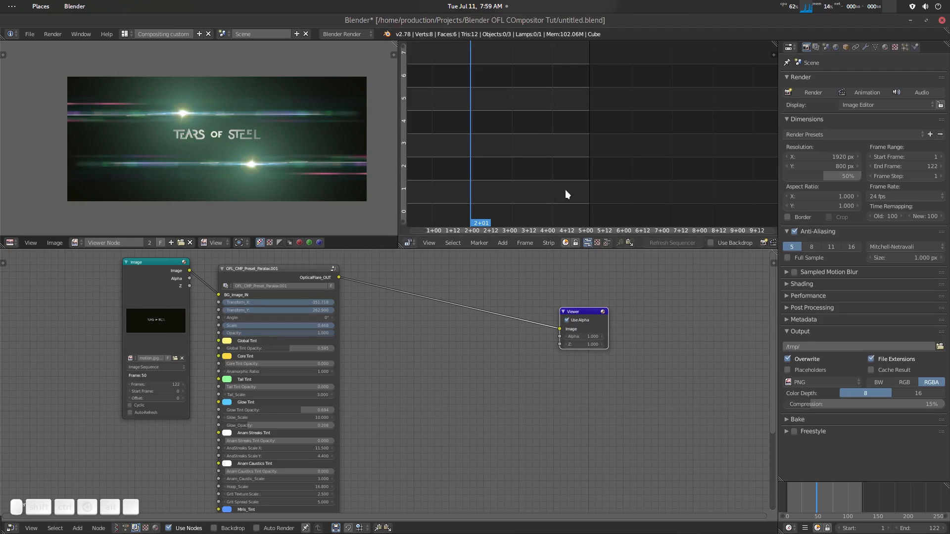
- Widen the sequencer area further and choose Video Sequence Editor as its editor type
{"action": "left_click_drag", "start_coordinate": [399, 138], "coordinate": [369, 138]}
{"action": "left_click", "coordinate": [382, 242]}
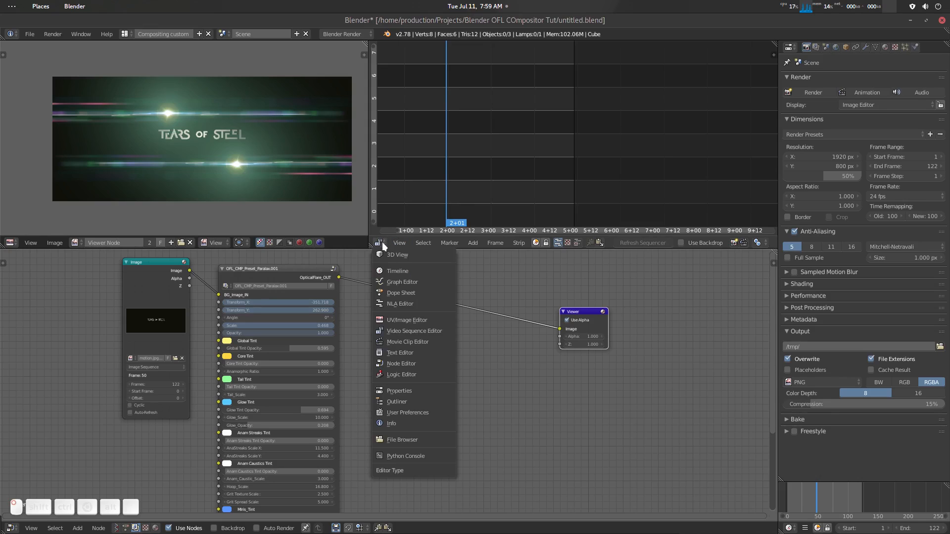
{"action": "left_click", "coordinate": [418, 331]}
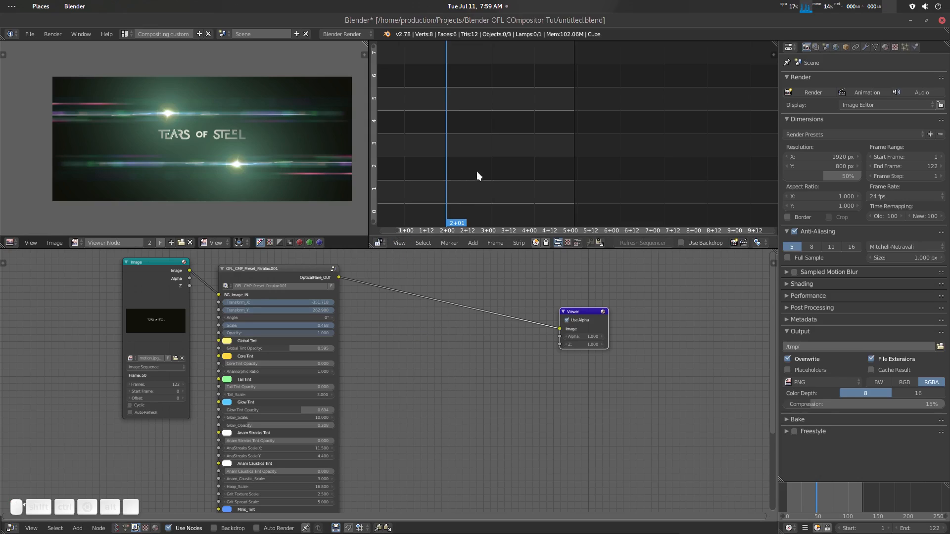
- Return to the start of the timeline and add the scene named Scene as a strip on channel 1
{"action": "left_click", "coordinate": [429, 168]}
{"action": "key", "text": "shift+Left"}
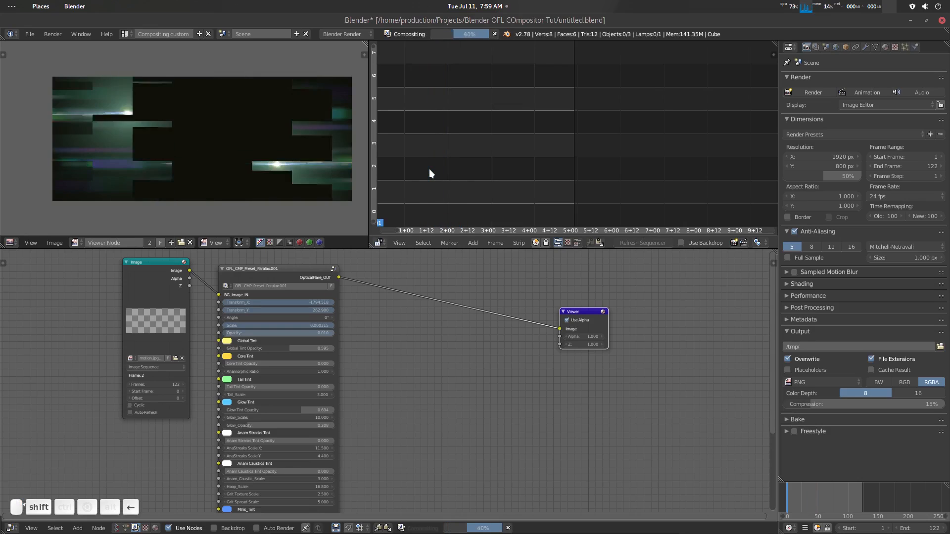
{"action": "middle_click_drag", "start_coordinate": [429, 174], "coordinate": [558, 164]}
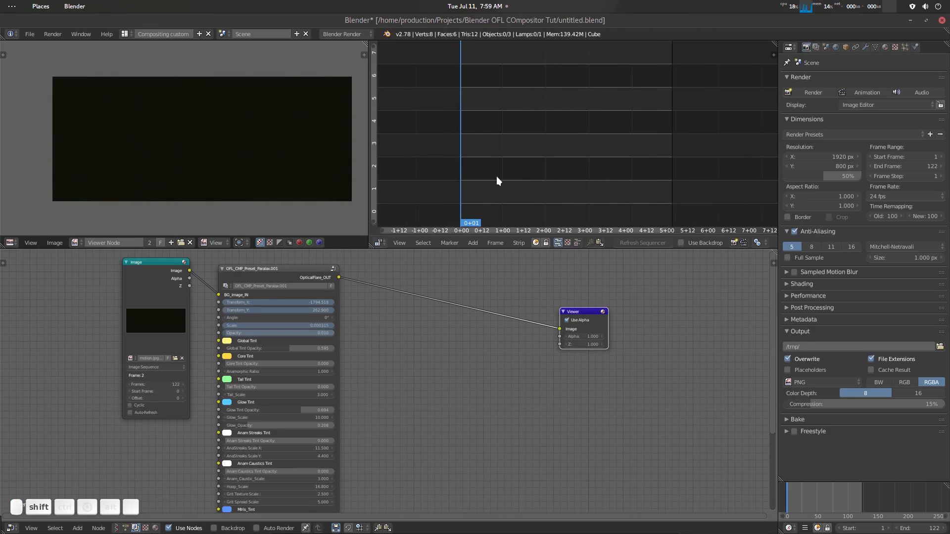
{"action": "key", "text": "shift+a"}
{"action": "mouse_move", "coordinate": [496, 176]}
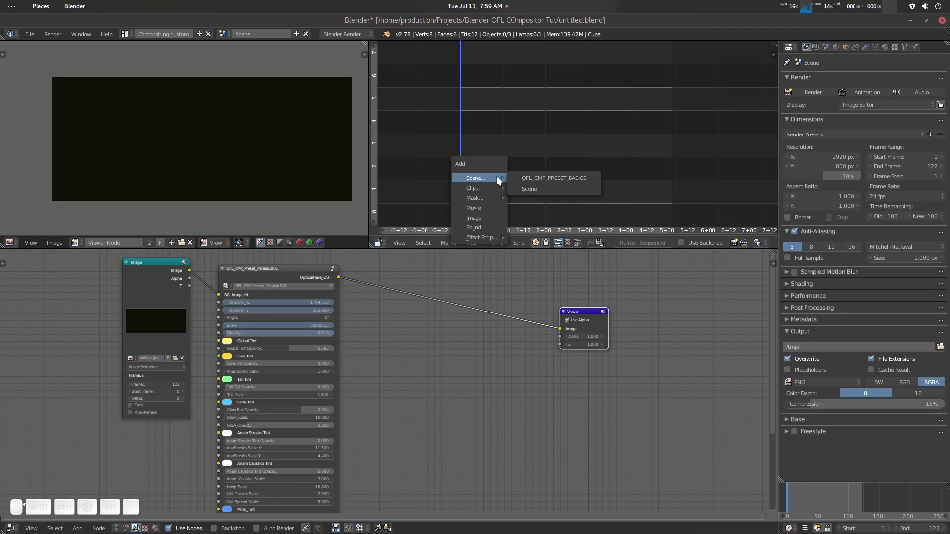
{"action": "left_click", "coordinate": [542, 191]}
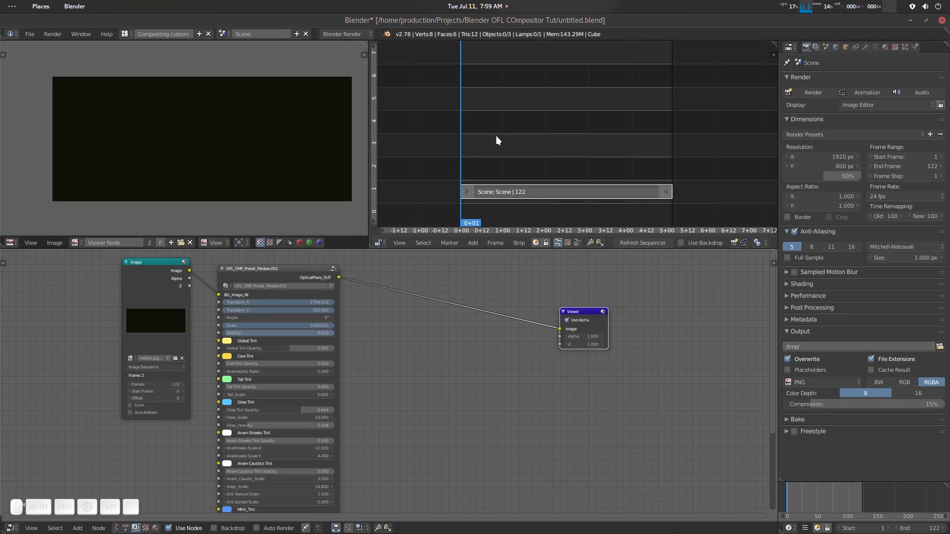
- Go to 0+06 and show the image preview together with the sequence timeline
{"action": "left_click", "coordinate": [469, 148]}
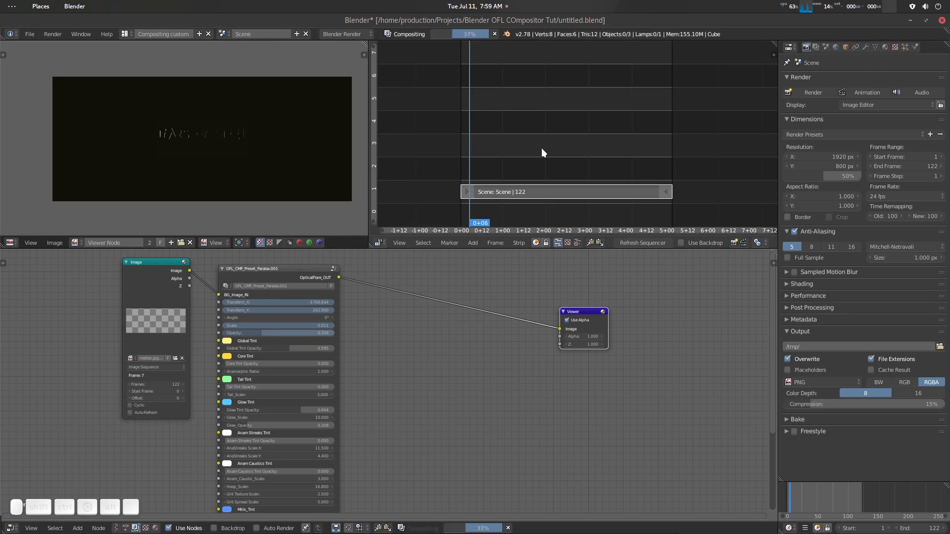
{"action": "left_click", "coordinate": [577, 242]}
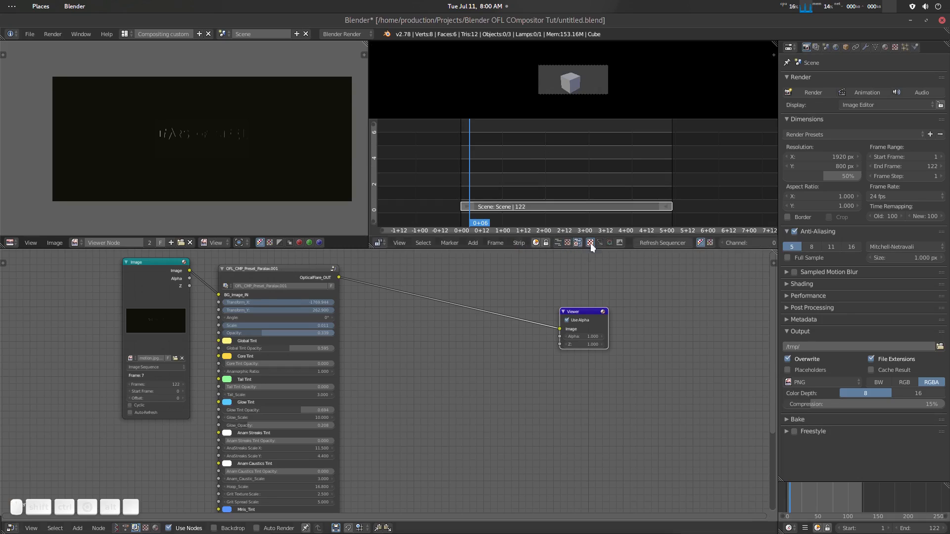
{"action": "key", "text": "n"}
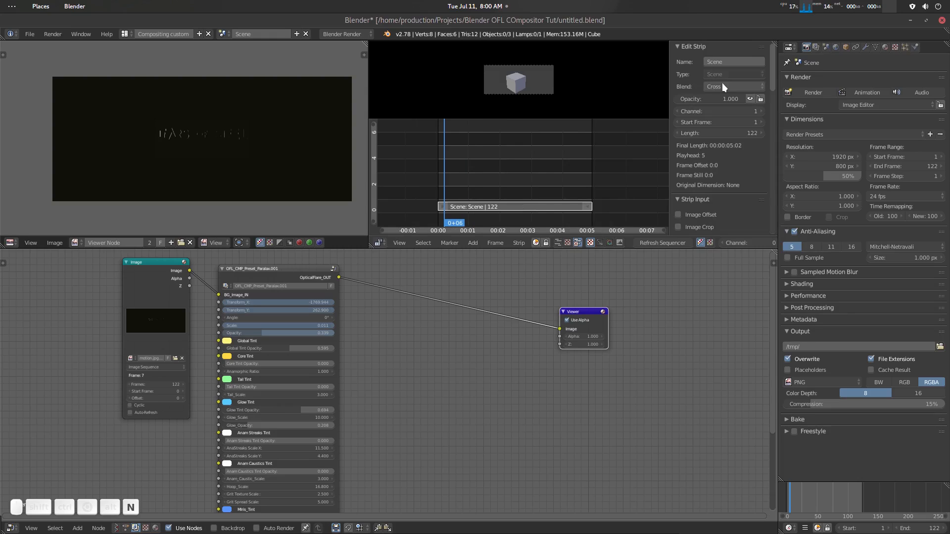
{"action": "key", "text": "n"}
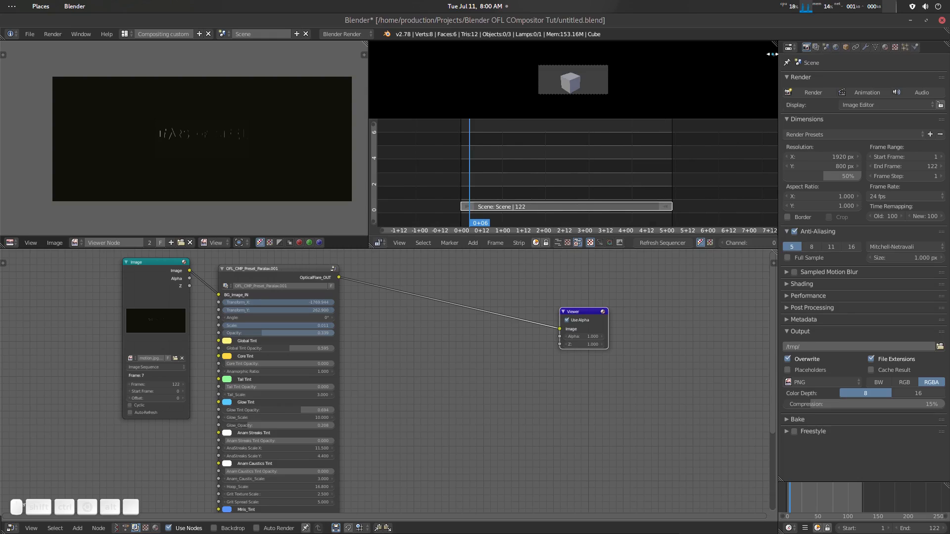
- Turn off OpenGL Preview in the sequencer's Scene Preview/Render settings
{"action": "key", "text": "n"}
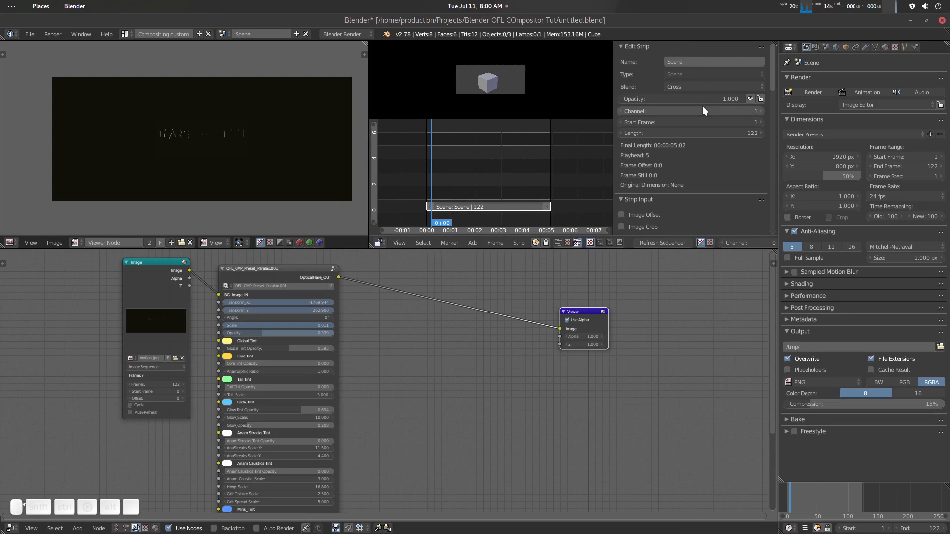
{"action": "scroll", "coordinate": [702, 105], "scroll_direction": "down", "scroll_amount": 10}
{"action": "scroll", "coordinate": [702, 106], "scroll_direction": "down", "scroll_amount": 2}
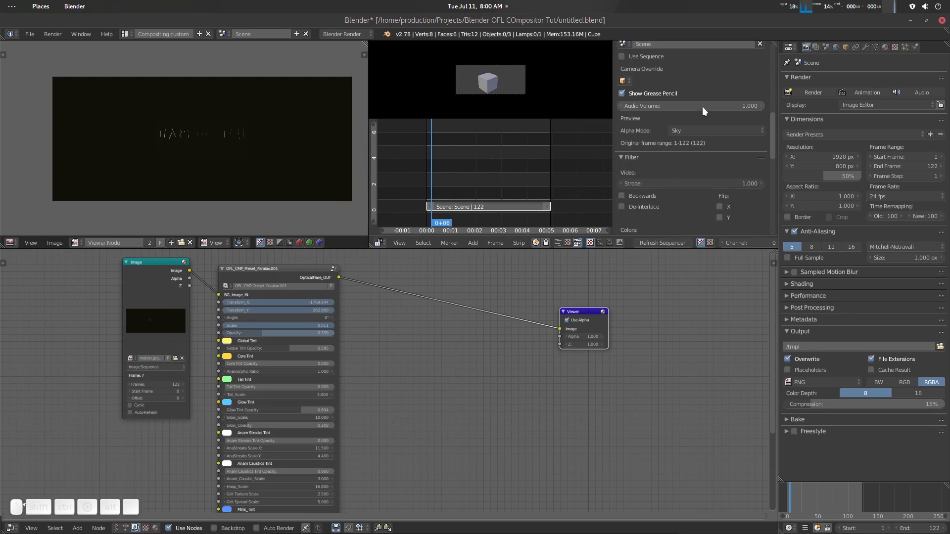
{"action": "scroll", "coordinate": [702, 106], "scroll_direction": "down", "scroll_amount": 8}
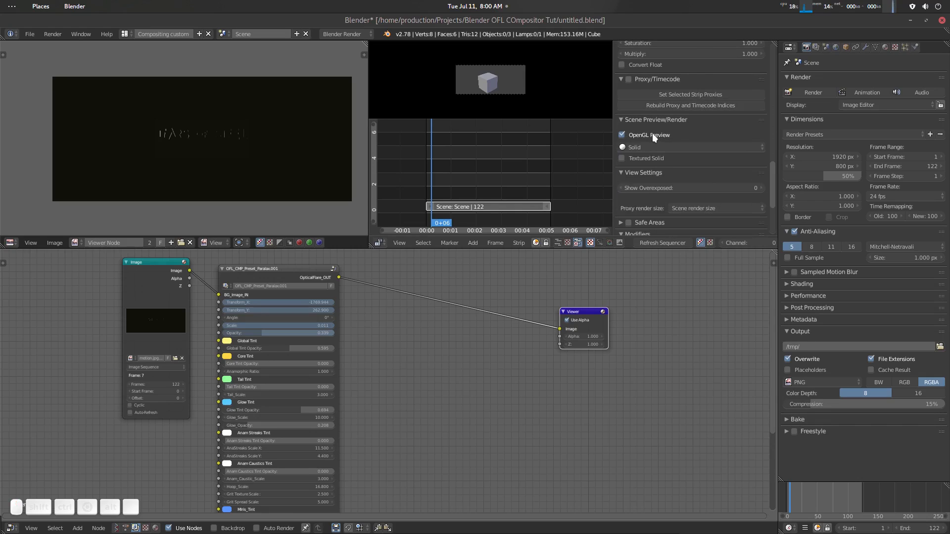
{"action": "left_click", "coordinate": [656, 133]}
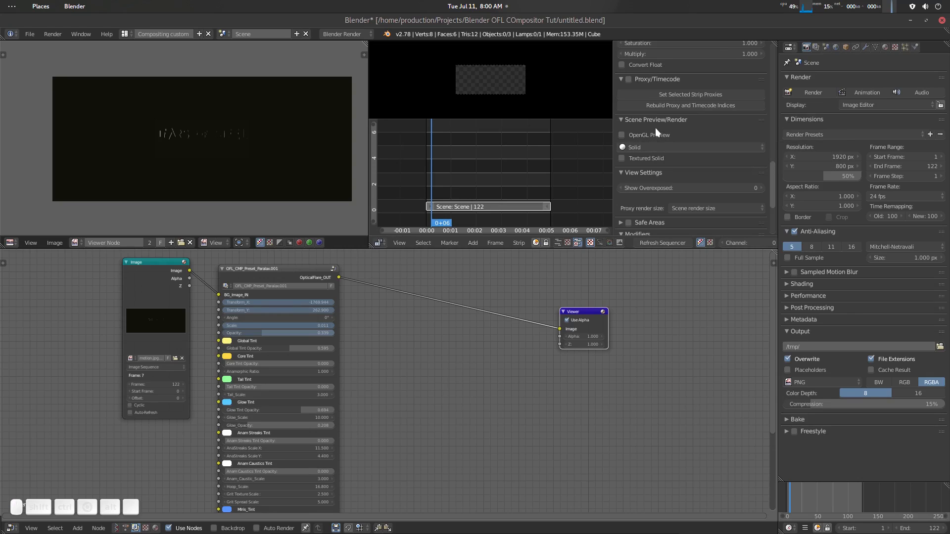
{"action": "key", "text": "n"}
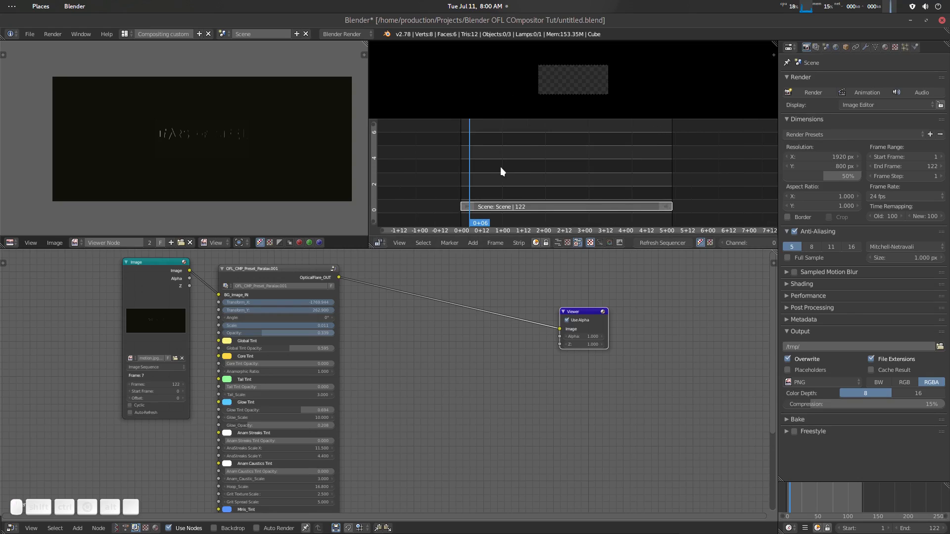
- Go to 0+21 and add a Composite node fed by the Paralax flare group's OpticalFlare_OUT output
{"action": "left_click", "coordinate": [473, 174]}
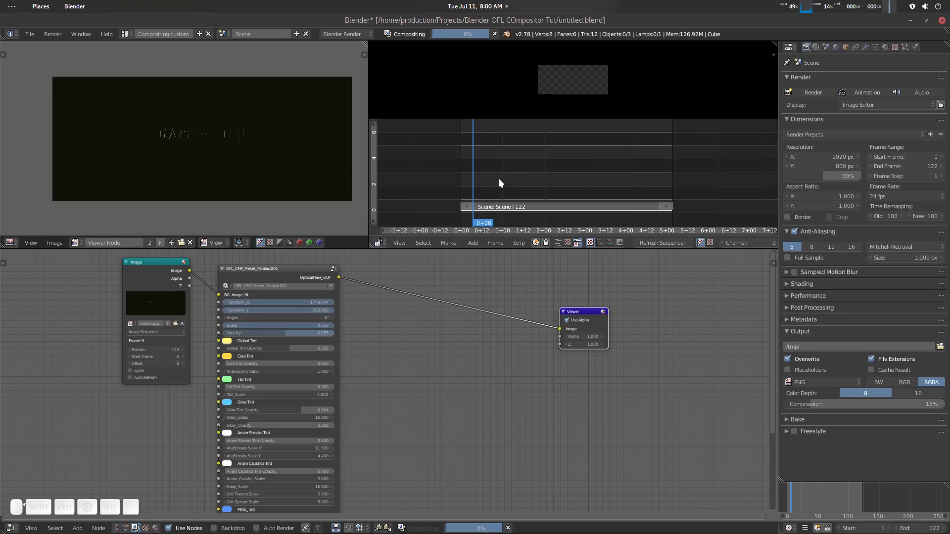
{"action": "left_click", "coordinate": [498, 178]}
{"action": "key", "text": "shift+a"}
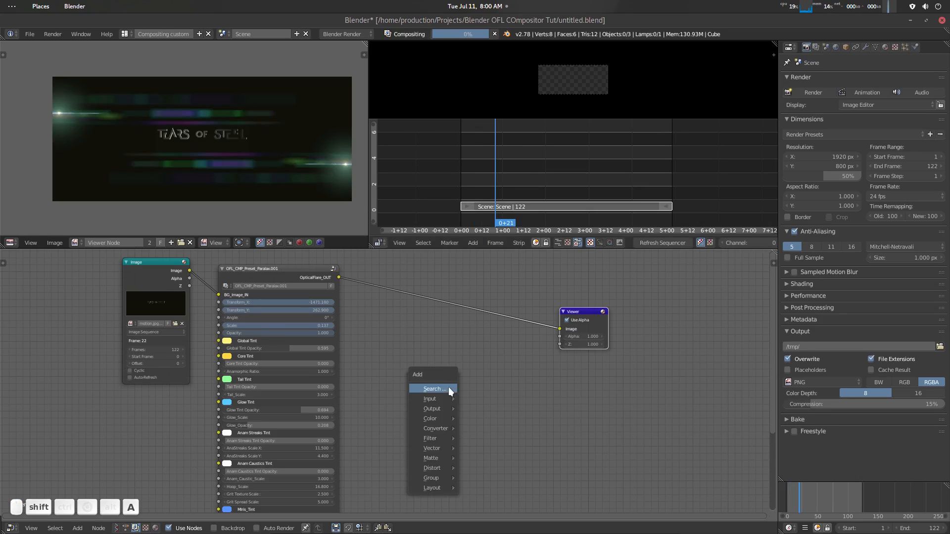
{"action": "left_click", "coordinate": [449, 387]}
{"action": "type", "text": "com"}
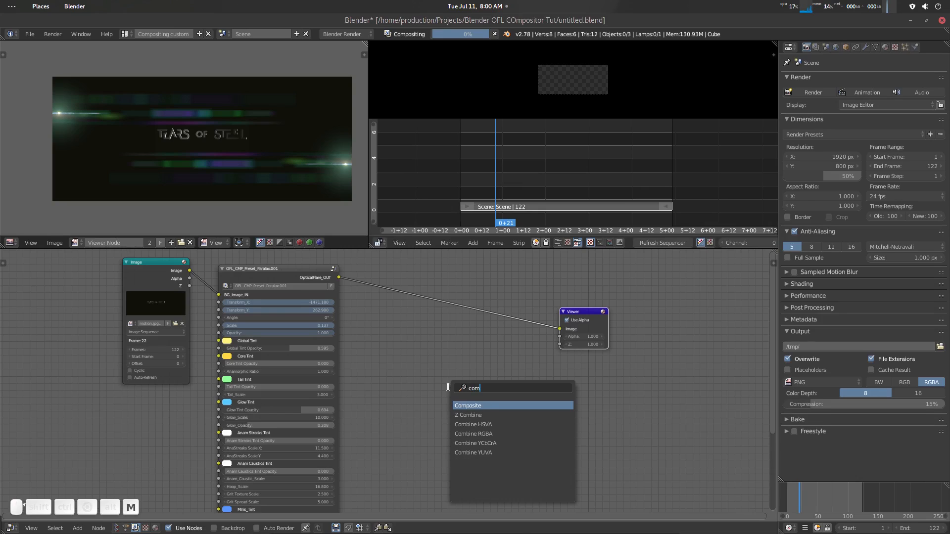
{"action": "key", "text": "Return"}
{"action": "left_click", "coordinate": [448, 387]}
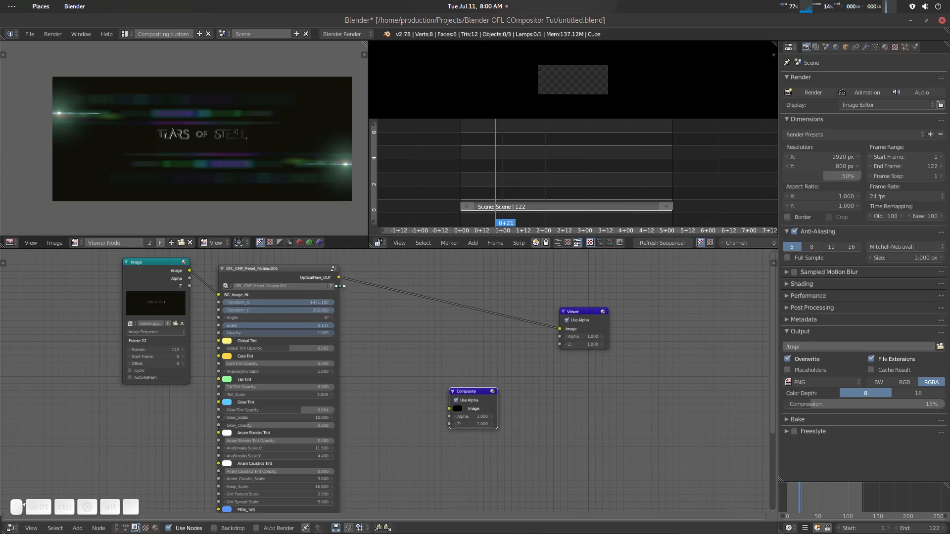
{"action": "left_click_drag", "start_coordinate": [339, 278], "coordinate": [502, 402]}
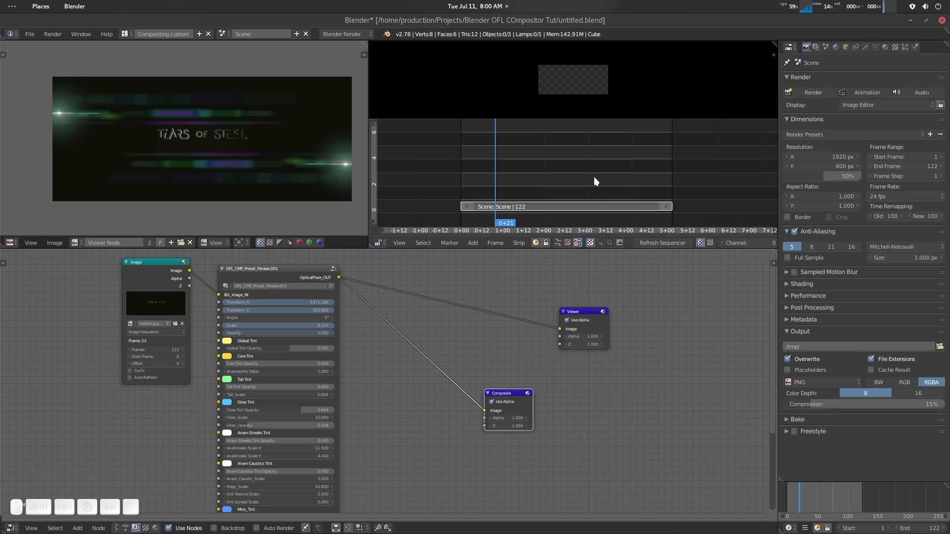
- Scrub the sequencer to 1+18 and check the composited scene strip in the enlarged image preview
{"action": "right_click_drag", "start_coordinate": [507, 180], "coordinate": [525, 183]}
{"action": "key", "text": "Up"}
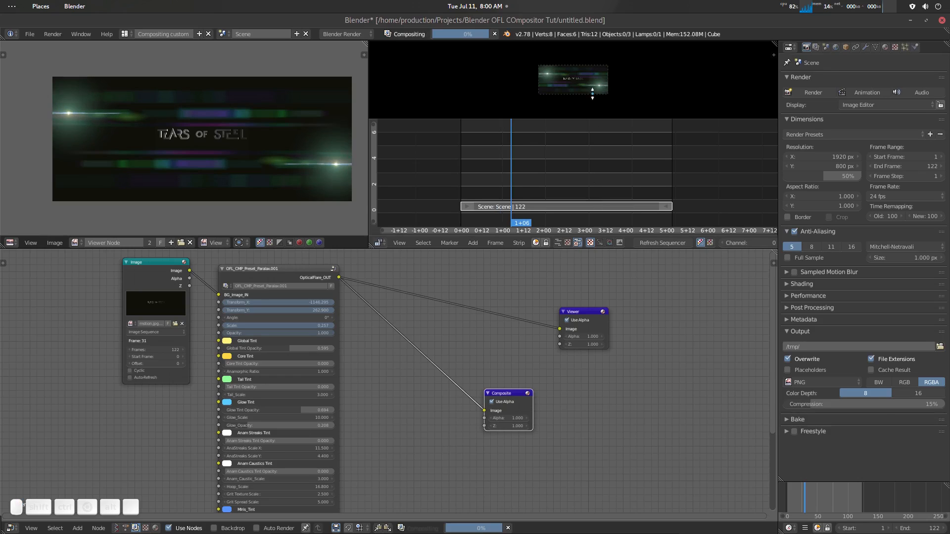
{"action": "scroll", "coordinate": [604, 88], "scroll_direction": "up", "scroll_amount": 3}
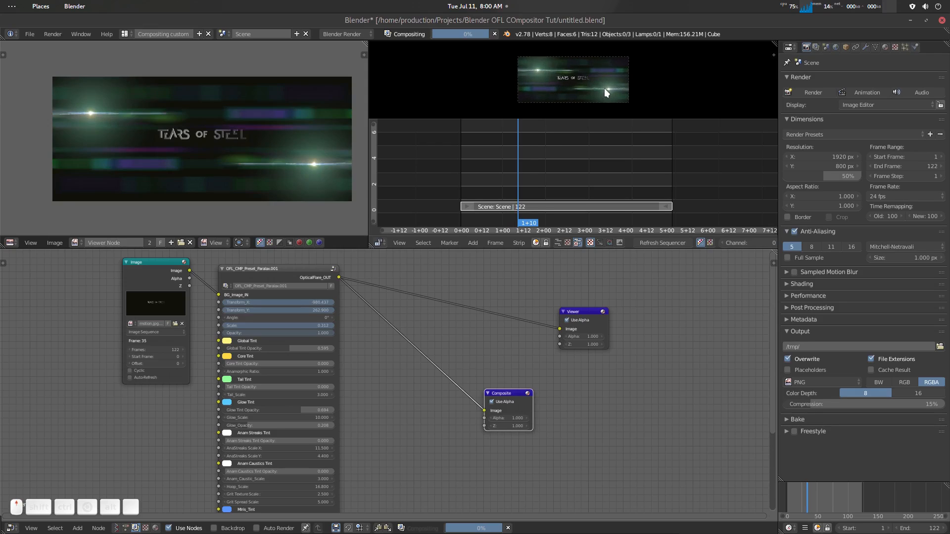
{"action": "scroll", "coordinate": [586, 104], "scroll_direction": "up", "scroll_amount": 1}
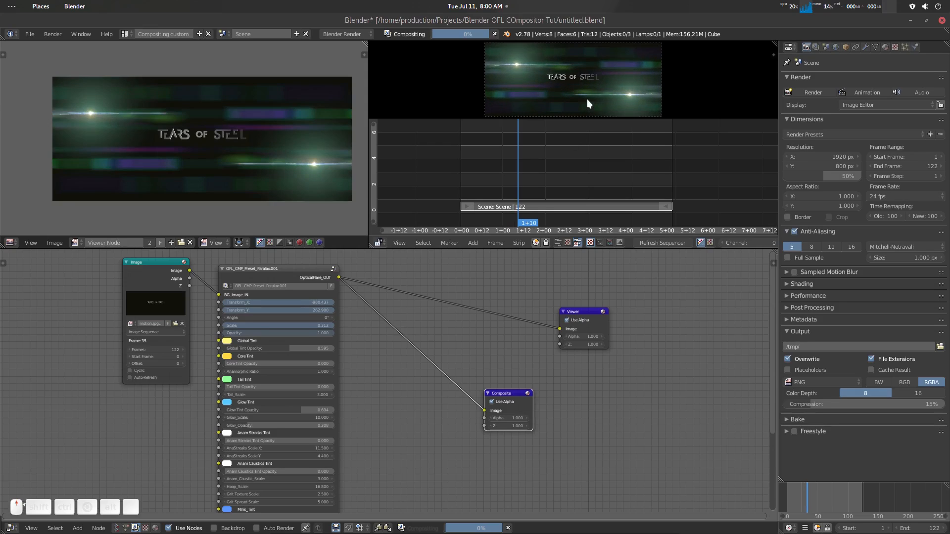
{"action": "left_click", "coordinate": [530, 159]}
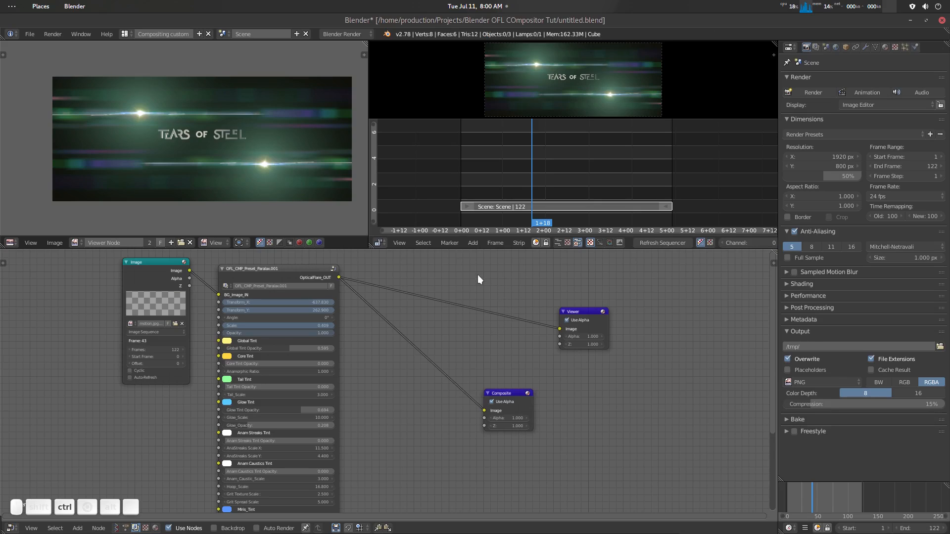
- Cut the link between the flare group and the Viewer node, and scrub the sequencer to 3+07
{"action": "right_click_drag", "start_coordinate": [477, 275], "coordinate": [517, 331], "text": "ctrl"}
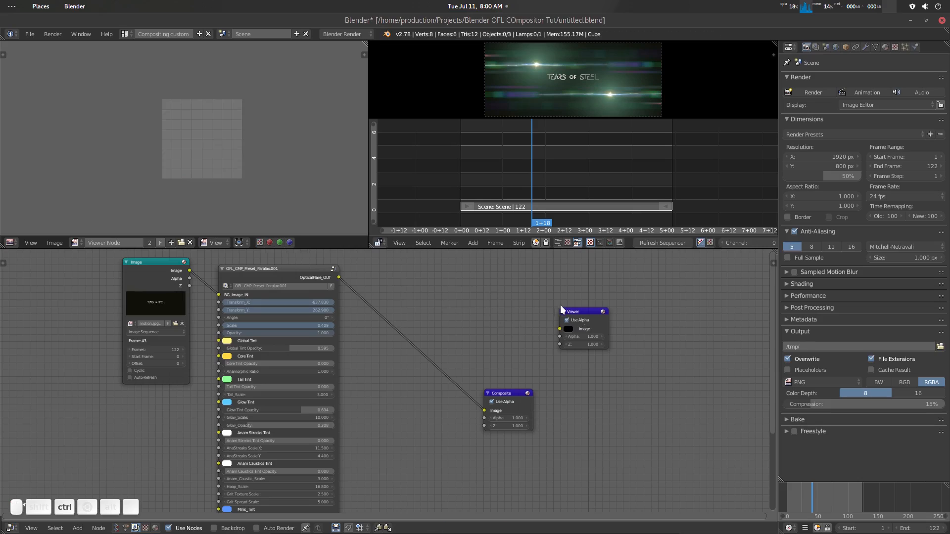
{"action": "left_click", "coordinate": [533, 169]}
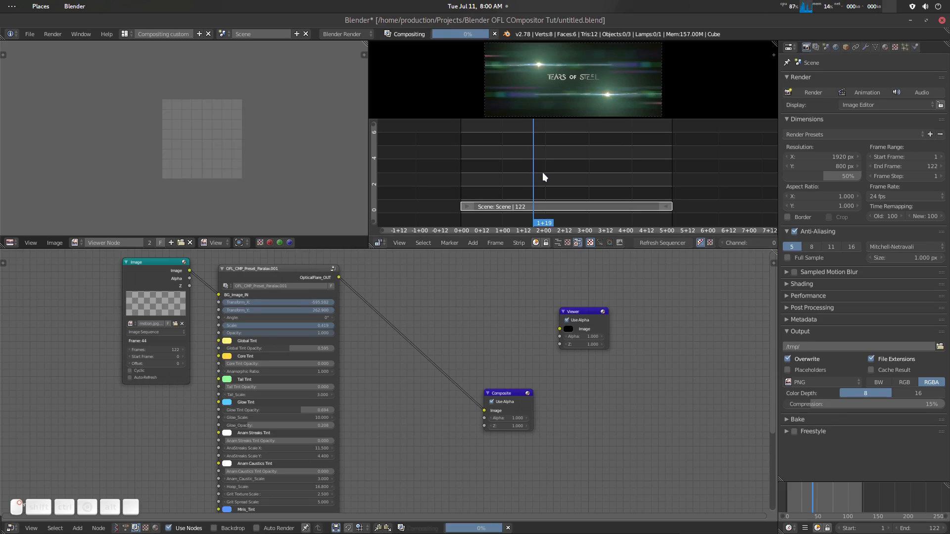
{"action": "left_click_drag", "start_coordinate": [543, 172], "coordinate": [595, 171]}
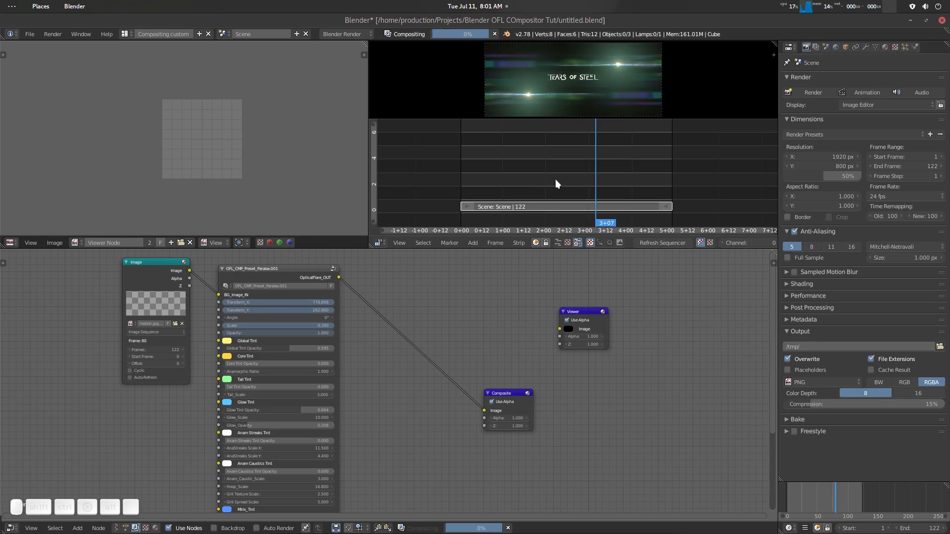
- Play the scene strip over a preview range of frames 55 to 88 and clear that range after stopping playback
{"action": "key", "text": "p"}
{"action": "left_click_drag", "start_coordinate": [554, 165], "coordinate": [613, 227]}
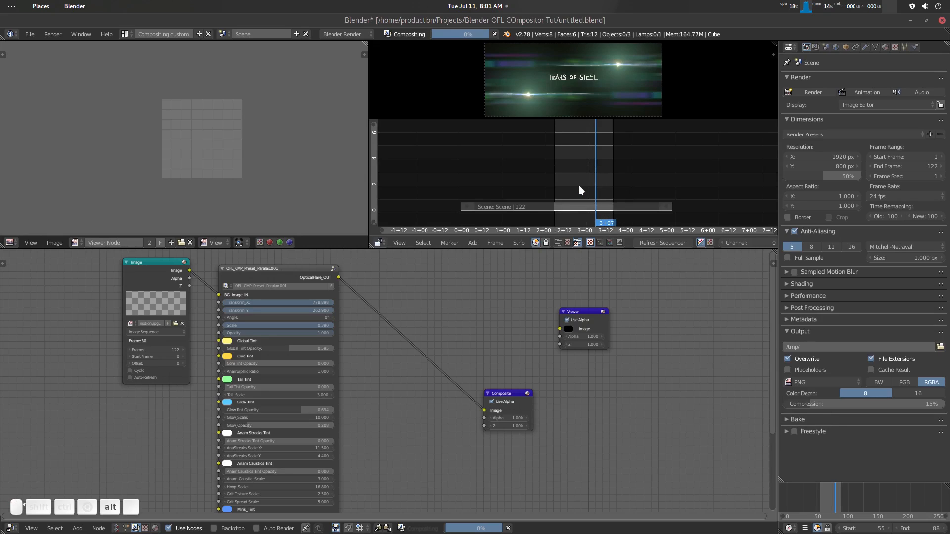
{"action": "key", "text": "alt+a"}
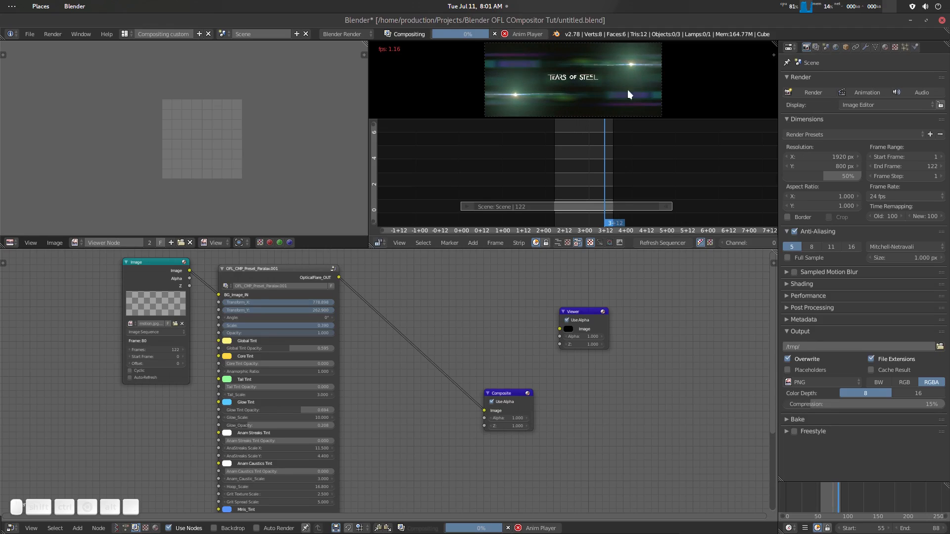
{"action": "key", "text": "alt+a"}
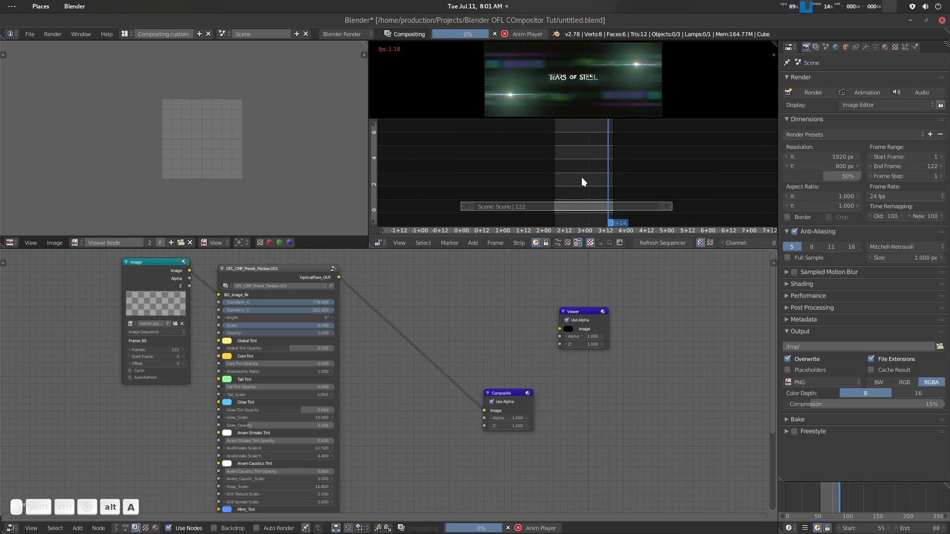
{"action": "left_click", "coordinate": [524, 34]}
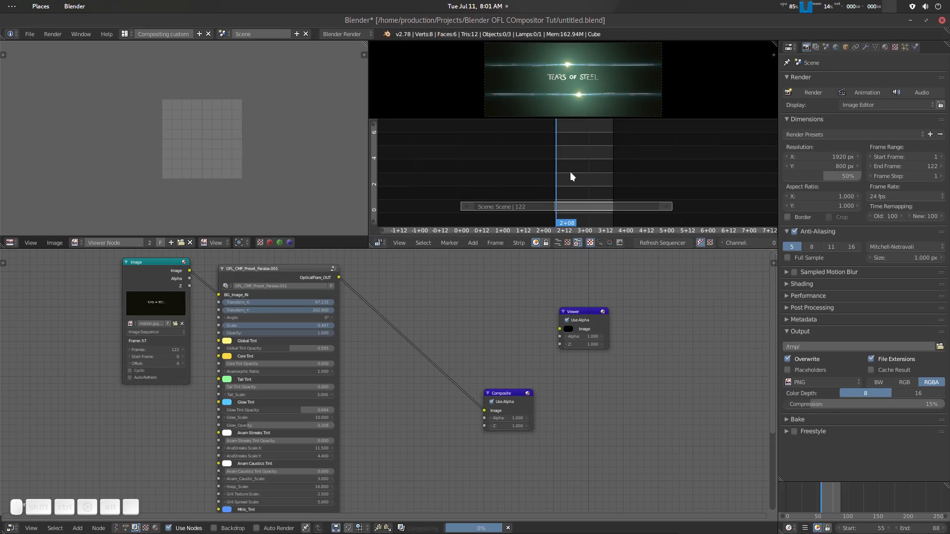
{"action": "key", "text": "alt+p"}
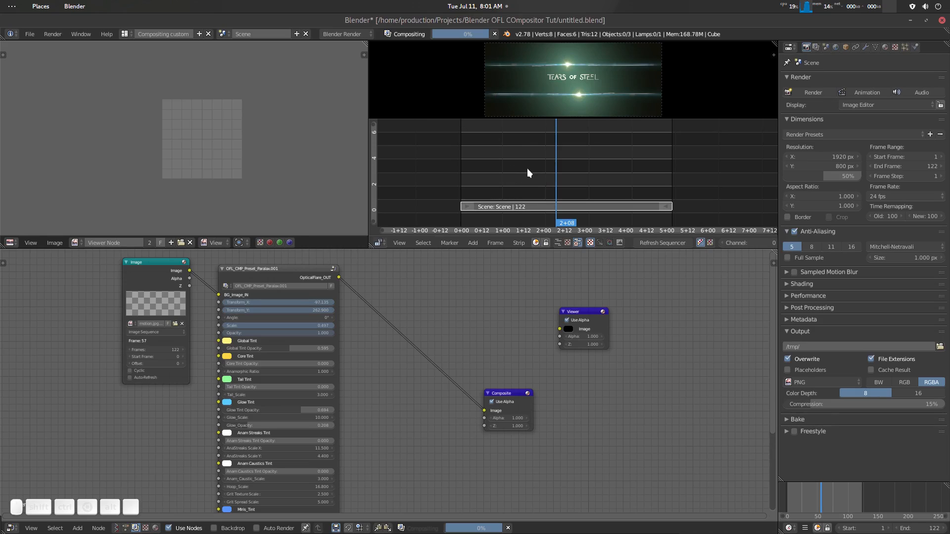
{"action": "key", "text": "shift"}
{"action": "key", "text": "shift+a"}
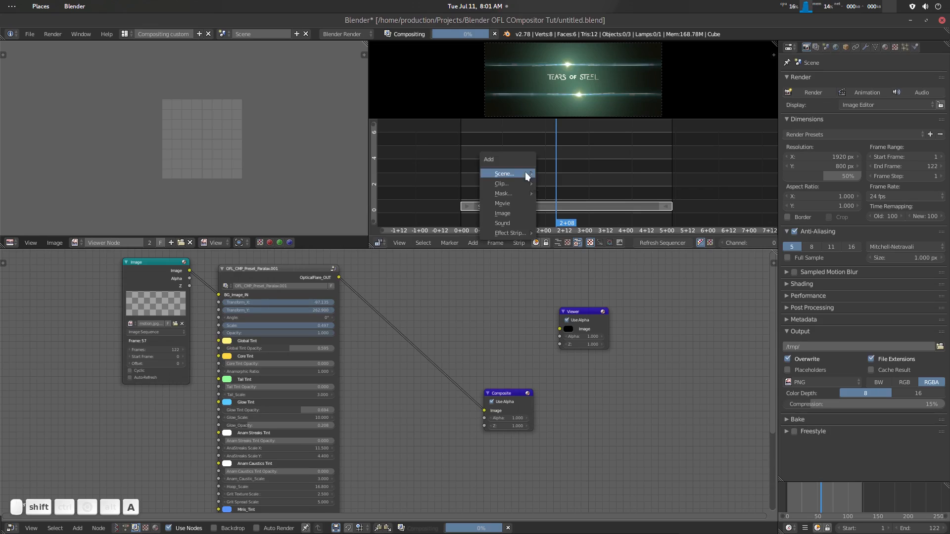
{"action": "left_click", "coordinate": [520, 212]}
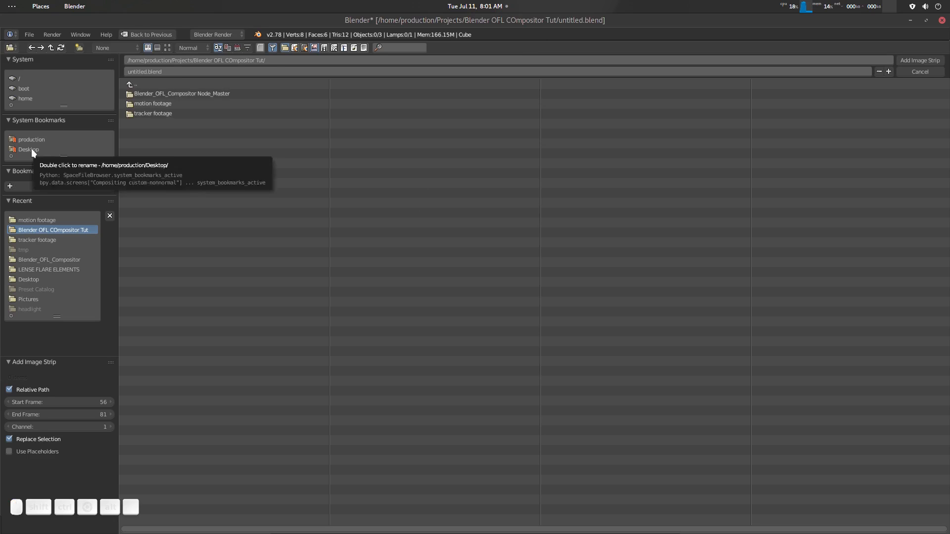
{"action": "left_click", "coordinate": [31, 148]}
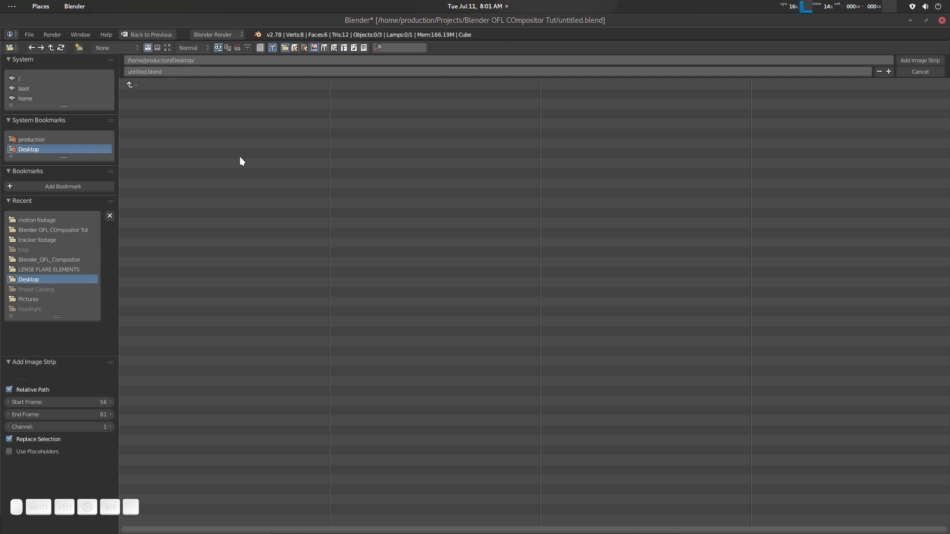
{"action": "key", "text": "Escape"}
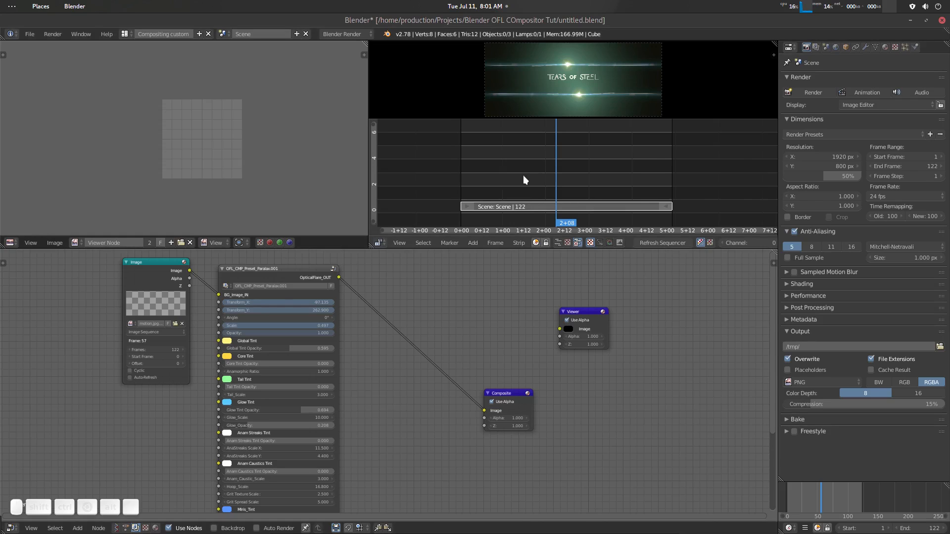
- Add untitled.blend from the Desktop path as an image strip above the scene strip and stretch it to 122 frames
{"action": "key", "text": "shift+a"}
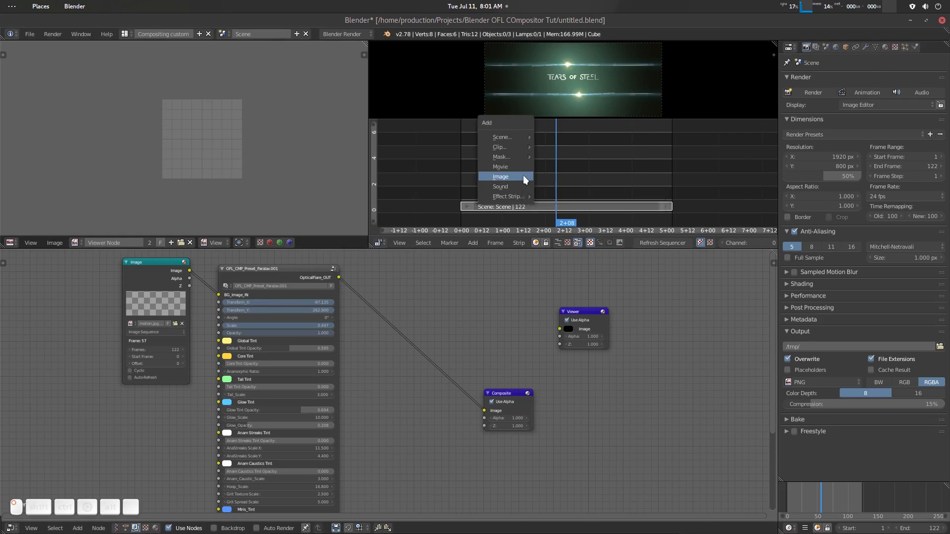
{"action": "left_click", "coordinate": [523, 177]}
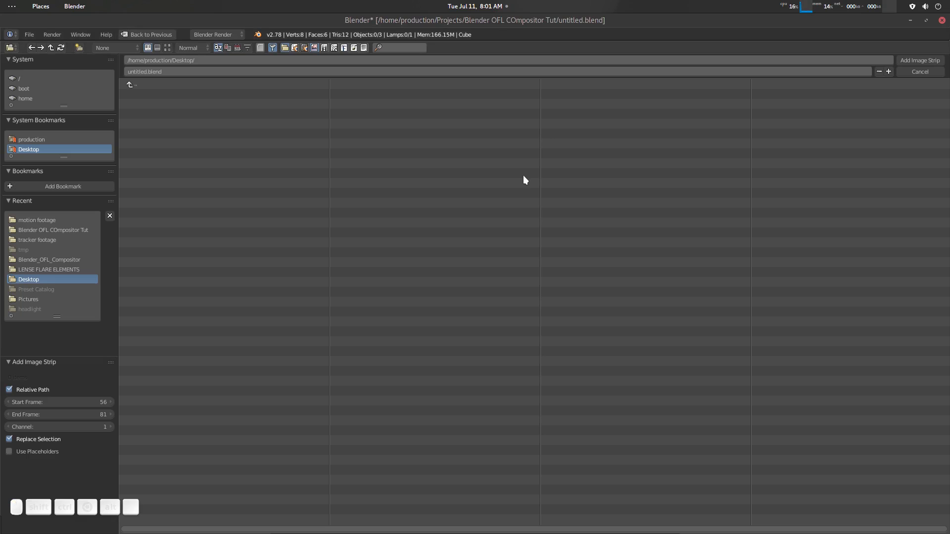
{"action": "left_click", "coordinate": [927, 69]}
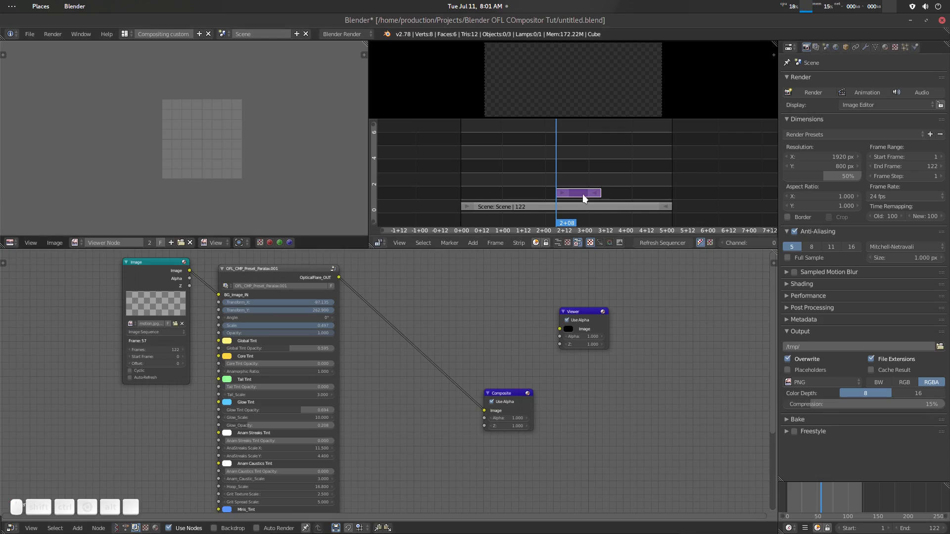
{"action": "left_click_drag", "start_coordinate": [576, 195], "coordinate": [666, 199]}
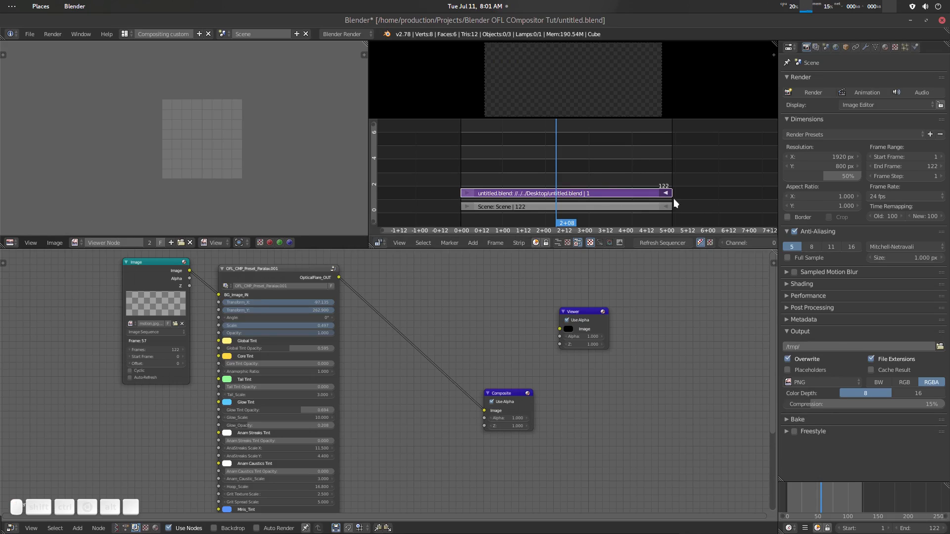
- Browse for the render output location and create a folder named TMP on the Desktop
{"action": "left_click", "coordinate": [939, 347]}
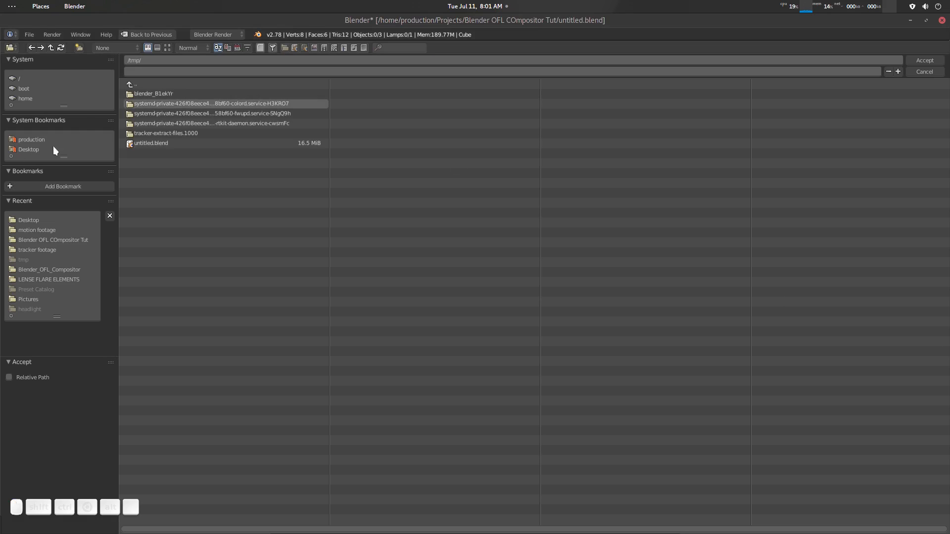
{"action": "left_click", "coordinate": [34, 148]}
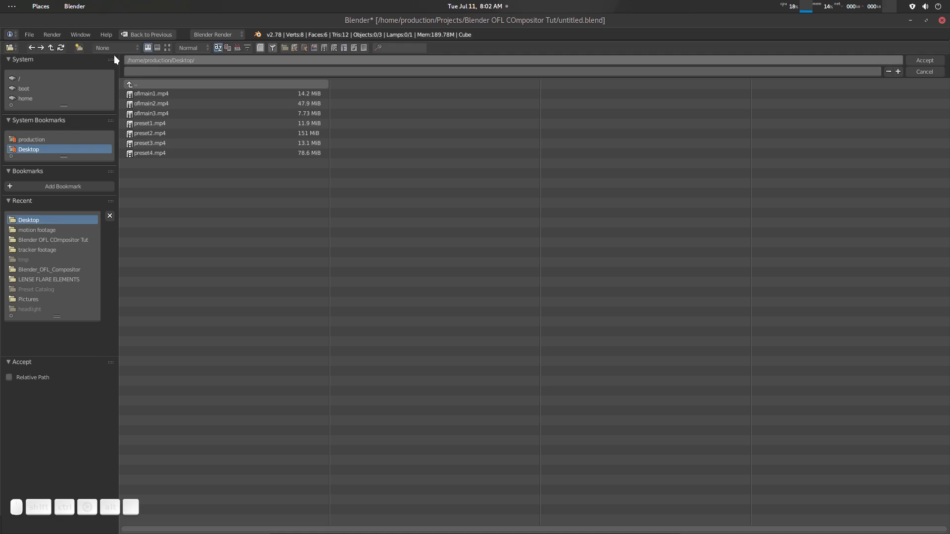
{"action": "left_click", "coordinate": [78, 47]}
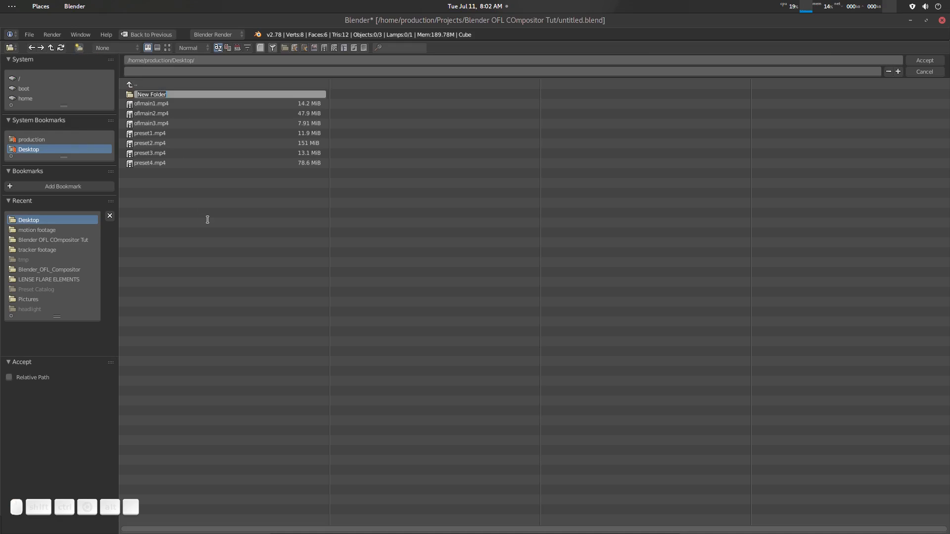
{"action": "type", "text": "TMP"}
{"action": "key", "text": "Return"}
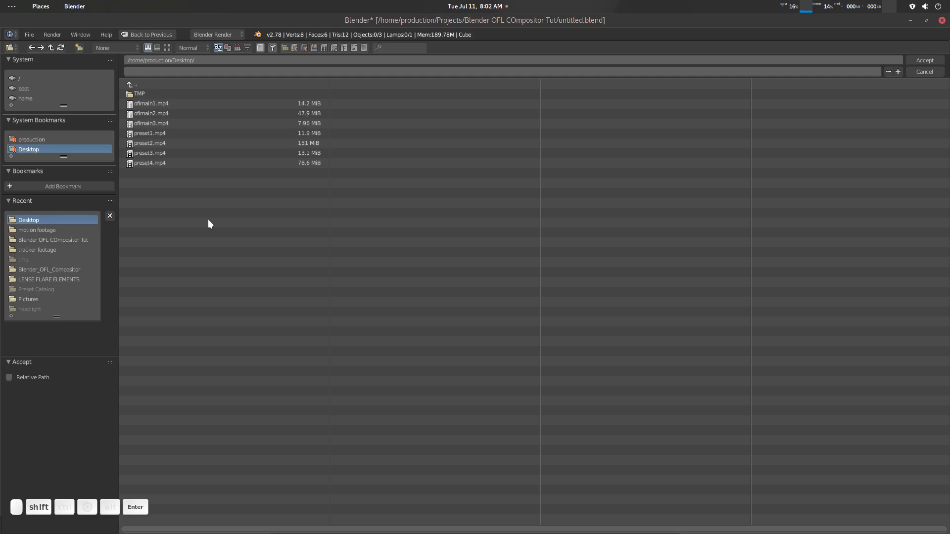
- Set the render output path to the file name tmp inside the new TMP folder
{"action": "left_click", "coordinate": [167, 90]}
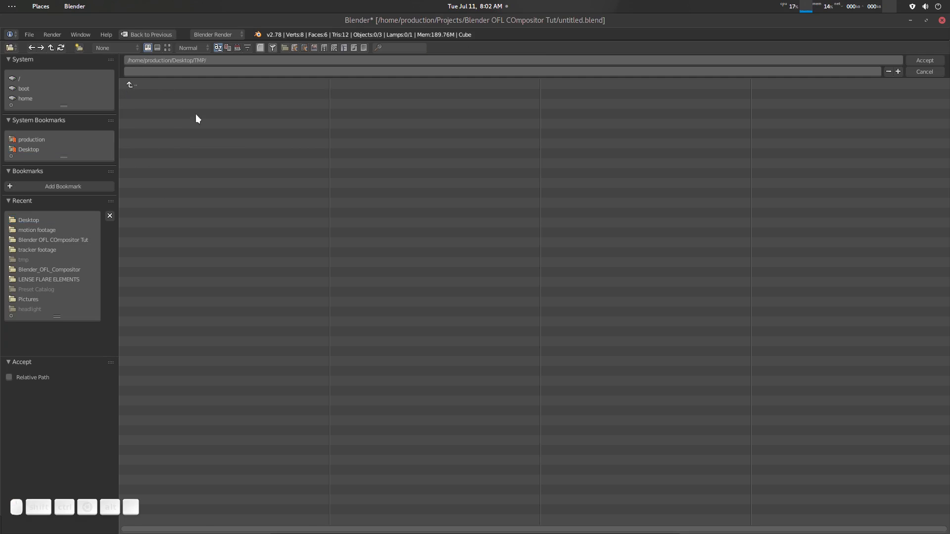
{"action": "left_click", "coordinate": [196, 71]}
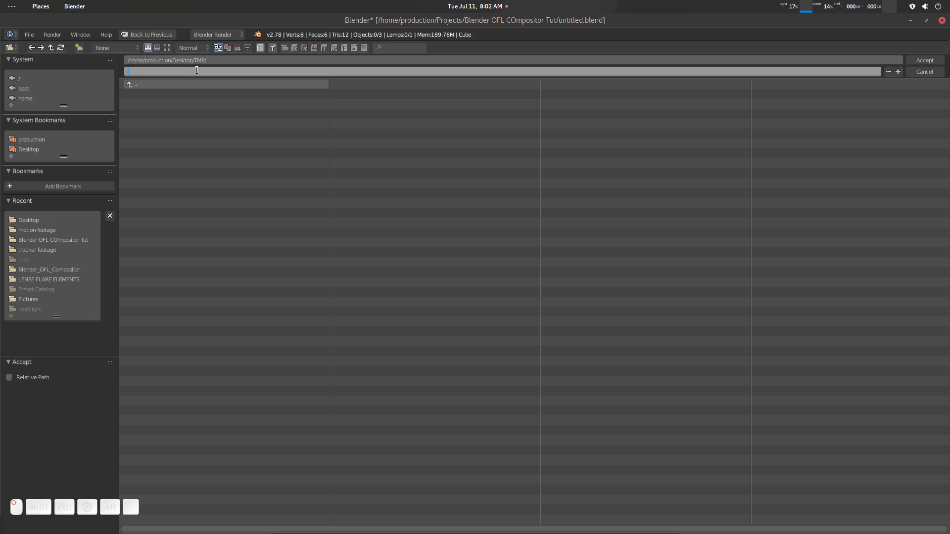
{"action": "type", "text": "tmp"}
{"action": "left_click", "coordinate": [937, 61]}
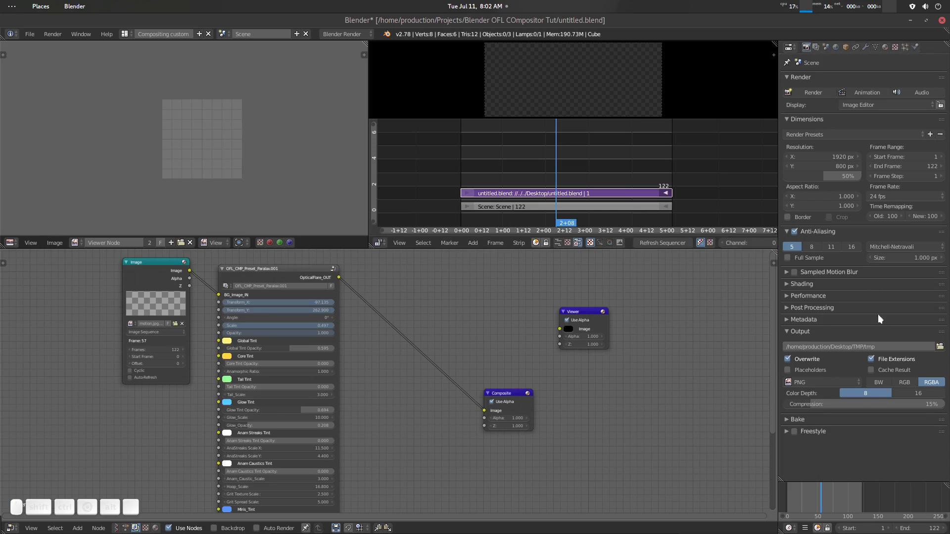
- Change the output file format to JPEG with a quality of 80%
{"action": "left_click", "coordinate": [815, 383]}
{"action": "left_click", "coordinate": [684, 337]}
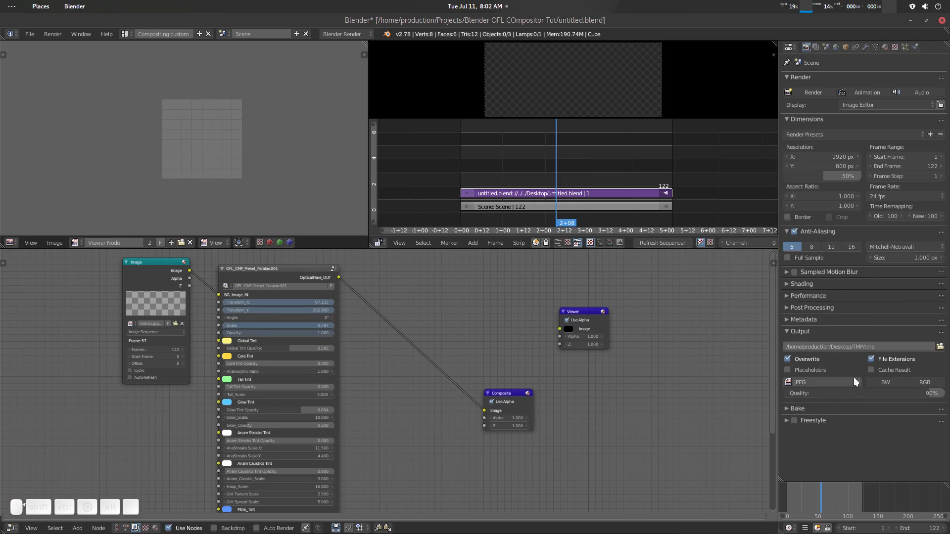
{"action": "left_click_drag", "start_coordinate": [921, 394], "coordinate": [907, 392]}
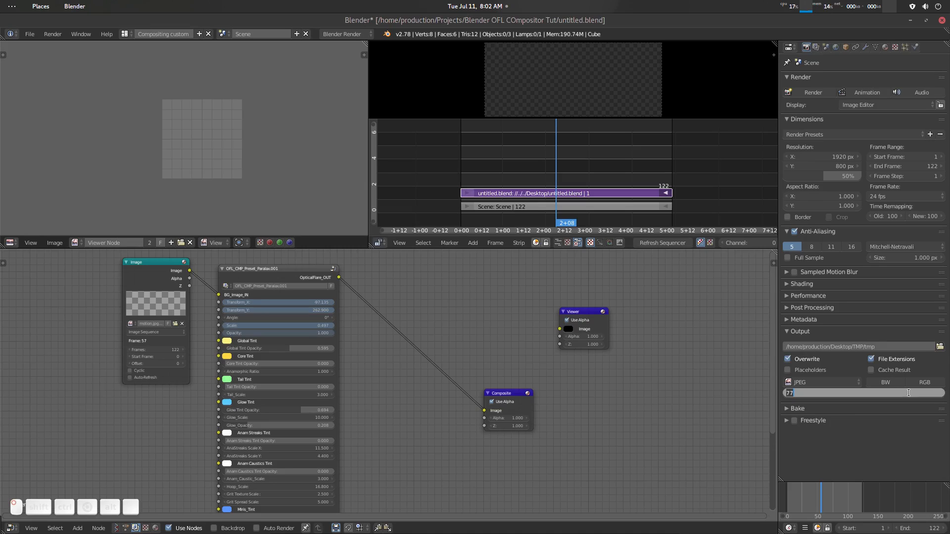
{"action": "left_click", "coordinate": [909, 392]}
{"action": "type", "text": "80"}
{"action": "key", "text": "Return"}
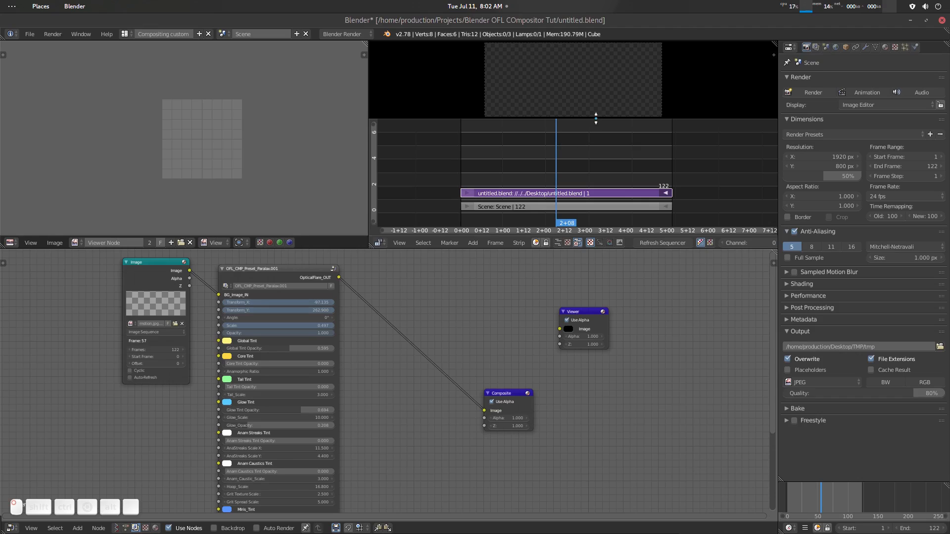
- Enlarge the sequencer preview, mute the untitled.blend image strip and scrub the playhead to 2+11
{"action": "left_click_drag", "start_coordinate": [595, 119], "coordinate": [596, 136]}
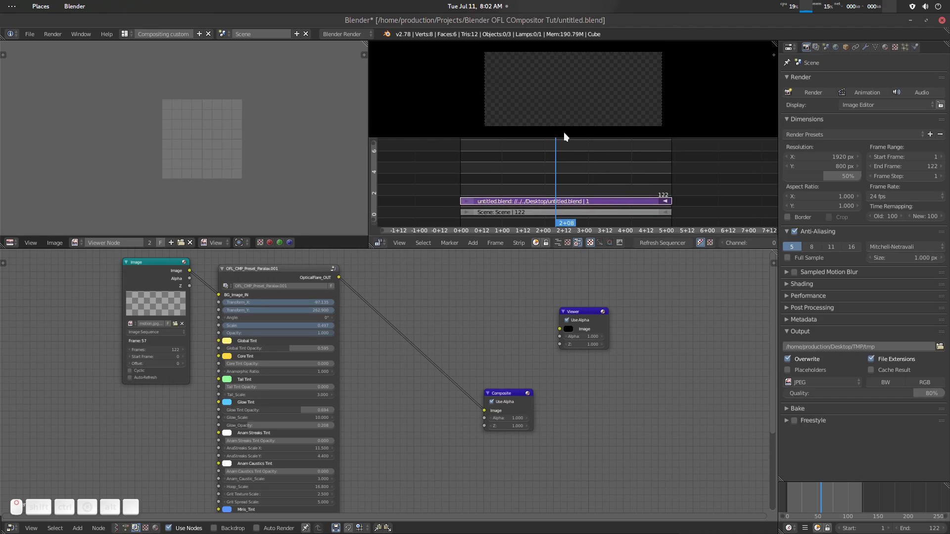
{"action": "middle_click_drag", "start_coordinate": [589, 170], "coordinate": [595, 167]}
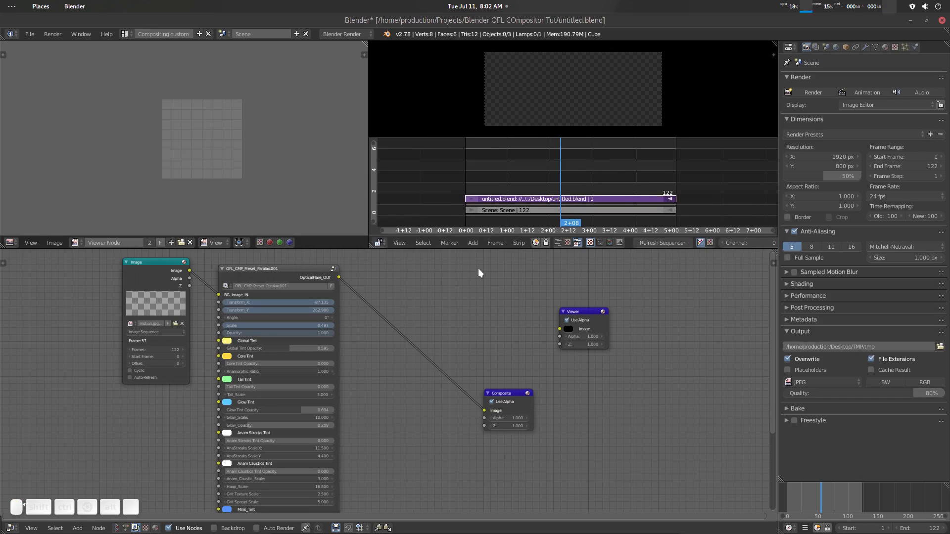
{"action": "left_click", "coordinate": [583, 202]}
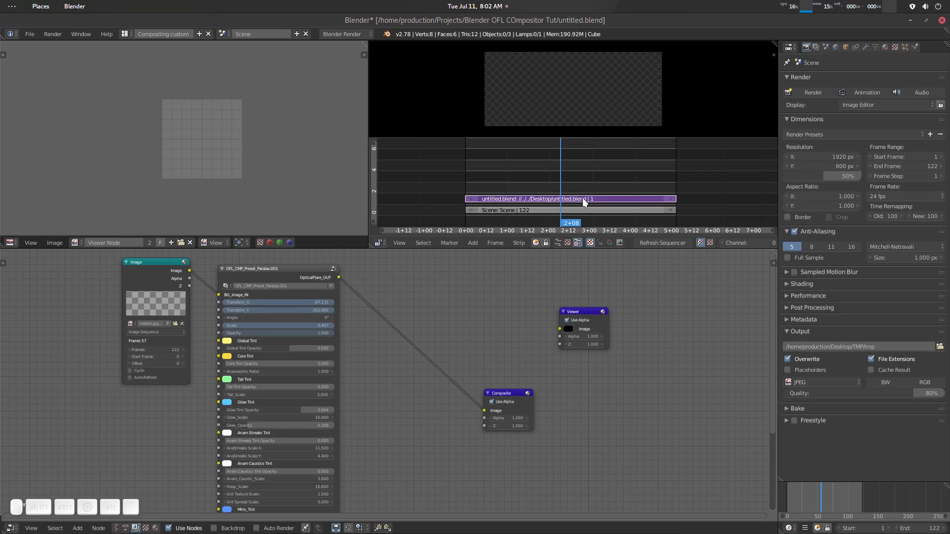
{"action": "key", "text": "h"}
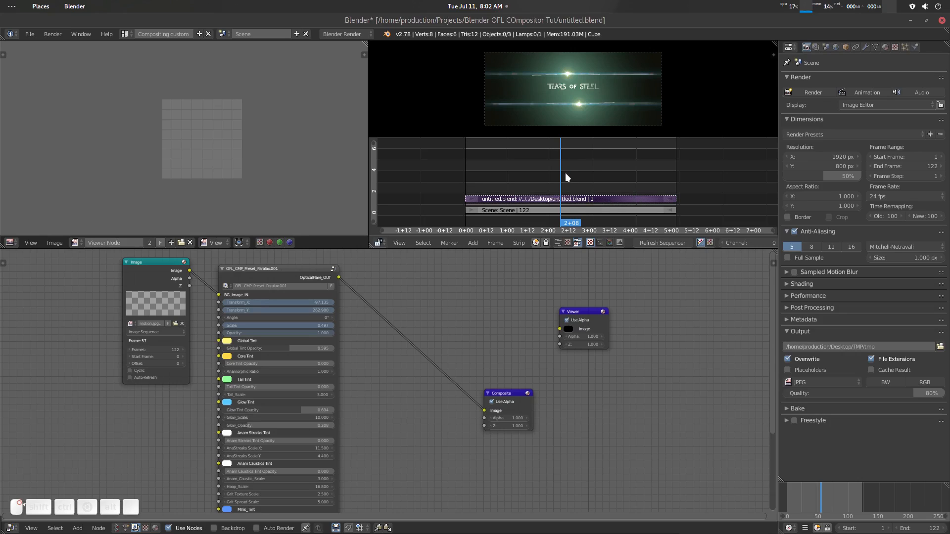
{"action": "mouse_move", "coordinate": [574, 175]}
{"action": "left_mouse_down"}
{"action": "mouse_move", "coordinate": [592, 176]}
{"action": "mouse_move", "coordinate": [564, 178]}
{"action": "left_mouse_up"}
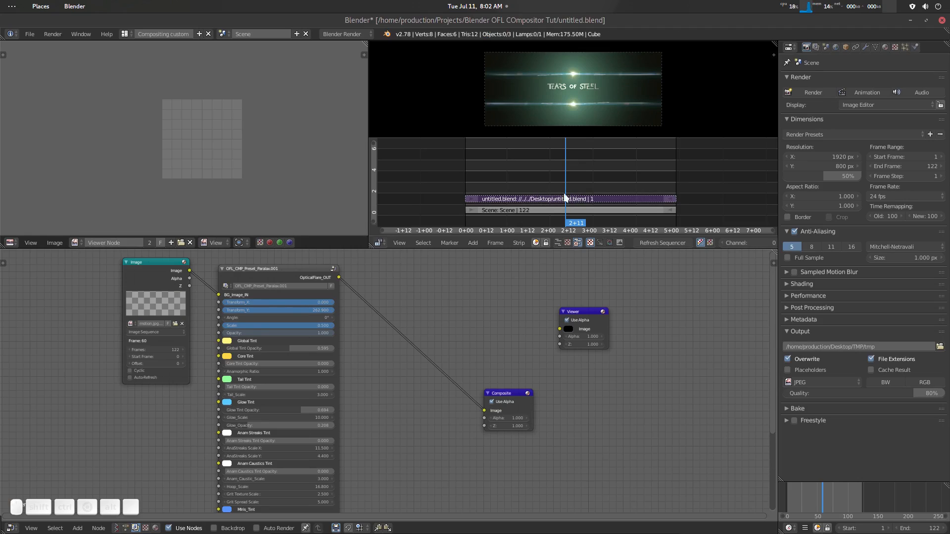
- Start an OpenGL animation render of the sequencer output
{"action": "left_click", "coordinate": [675, 244]}
{"action": "middle_click_drag", "start_coordinate": [676, 245], "coordinate": [566, 244]}
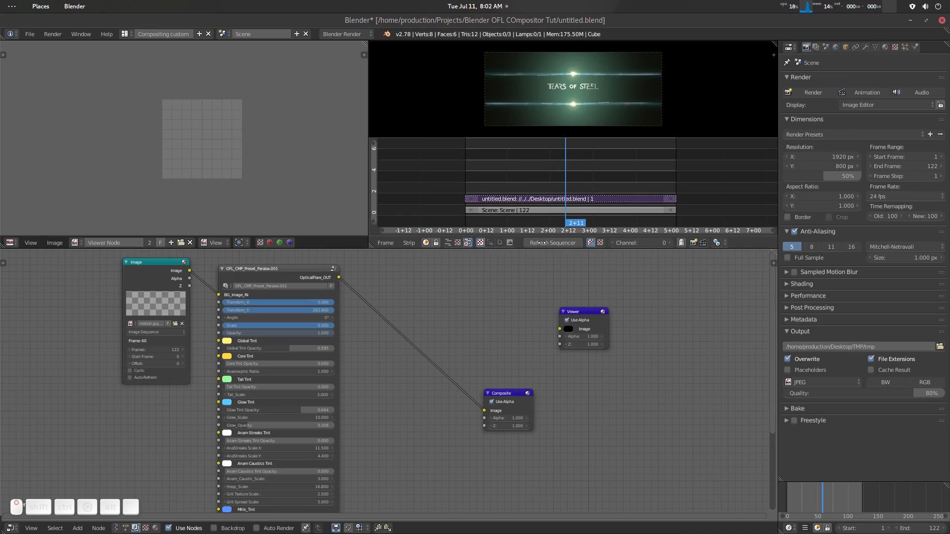
{"action": "left_click", "coordinate": [705, 241]}
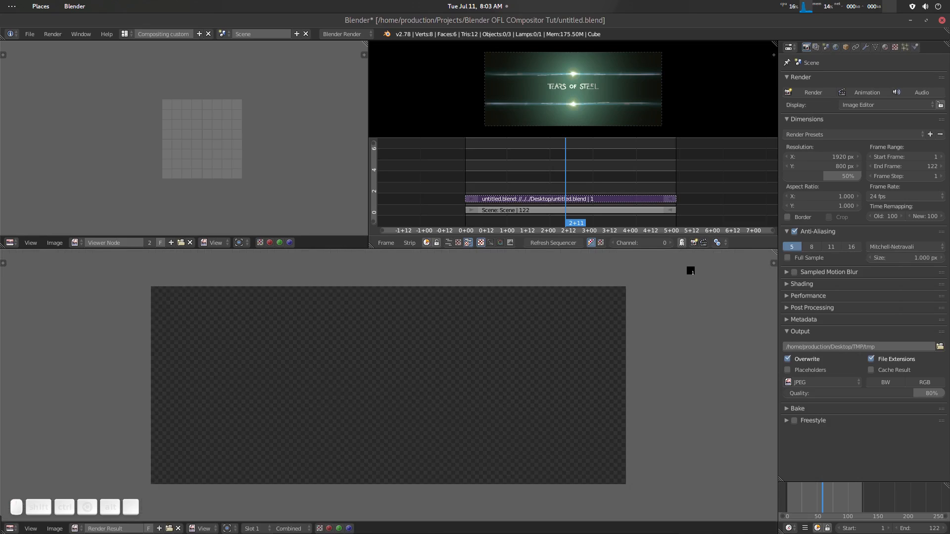
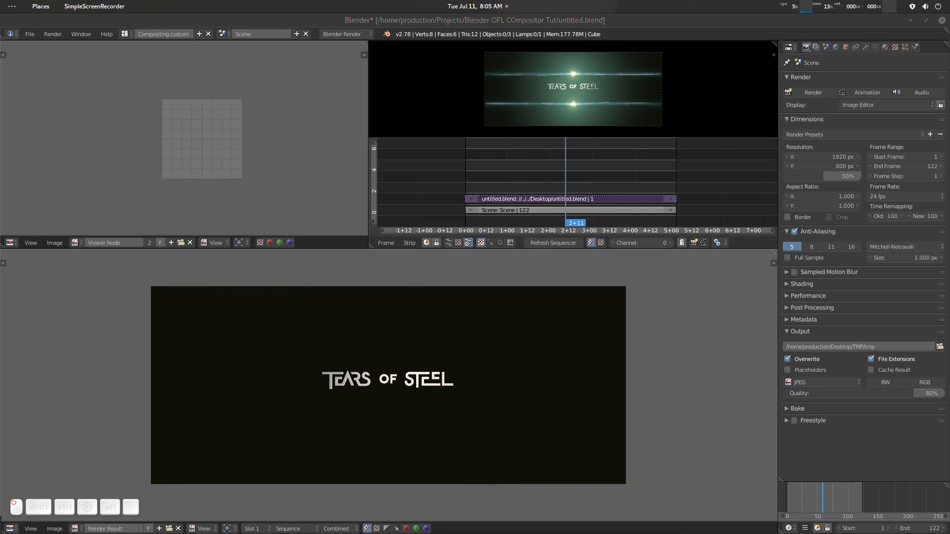
- Close the finished animation render result and return to the compositing node tree
{"action": "left_click", "coordinate": [543, 25]}
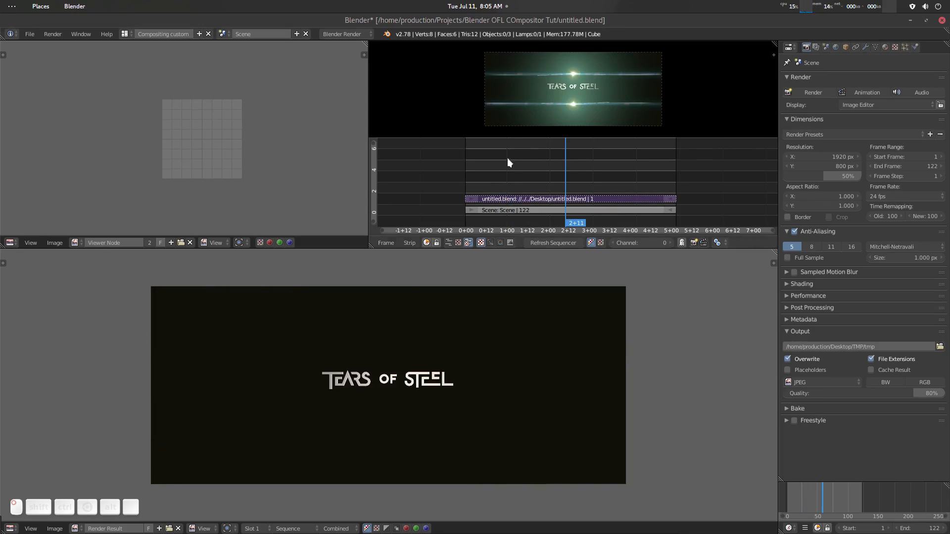
{"action": "middle_click_drag", "start_coordinate": [438, 335], "coordinate": [436, 334]}
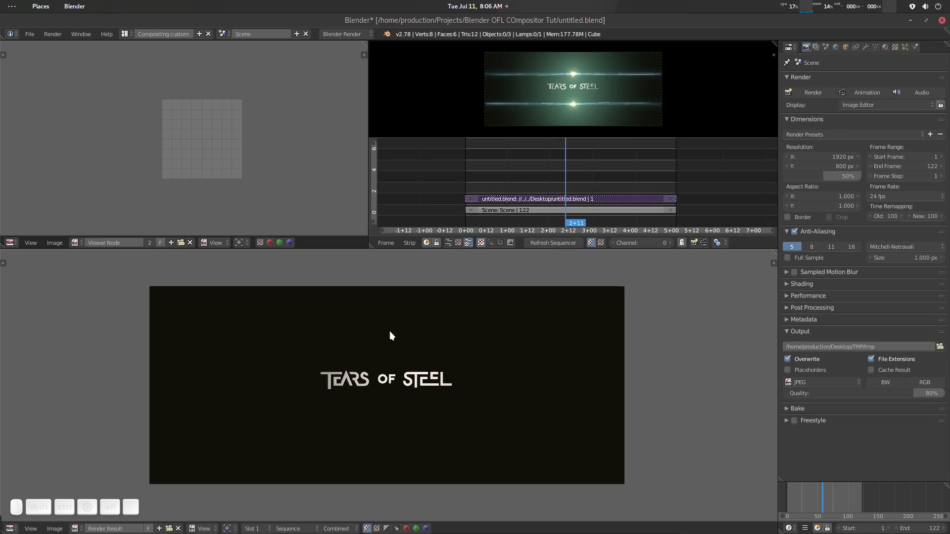
{"action": "key", "text": "Escape"}
{"action": "scroll", "coordinate": [476, 326], "scroll_direction": "up", "scroll_amount": 2}
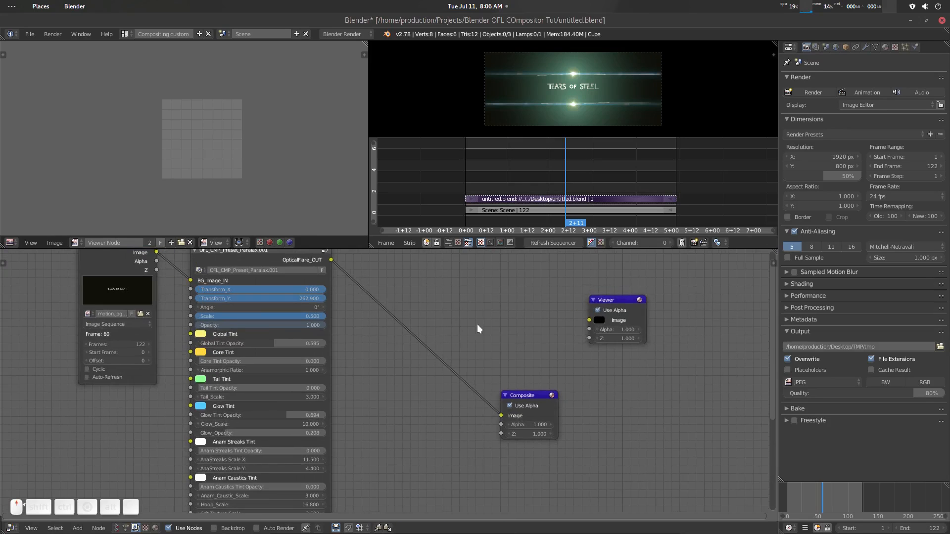
{"action": "middle_click_drag", "start_coordinate": [518, 262], "coordinate": [521, 280]}
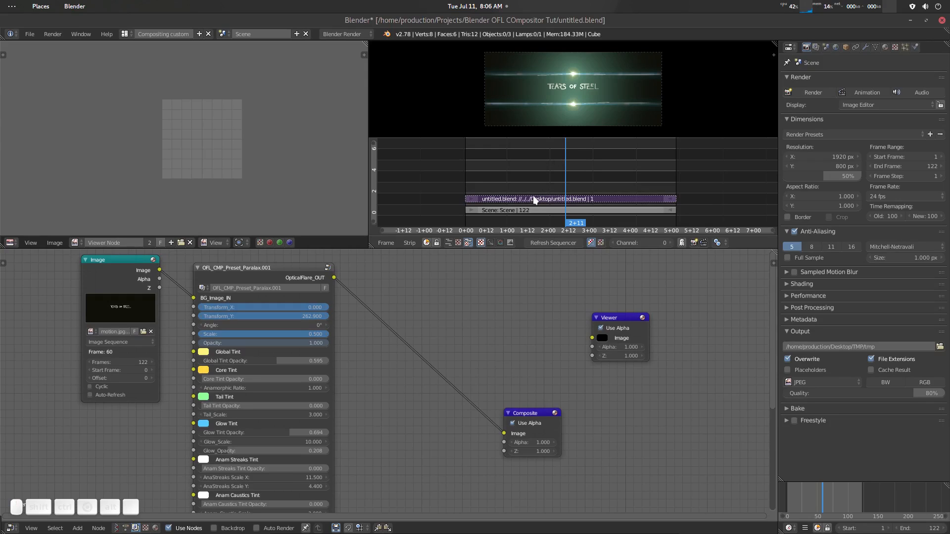
- Move the playhead to 1+15 and unmute the untitled.blend image strip in the sequencer
{"action": "left_click", "coordinate": [559, 200]}
{"action": "left_click_drag", "start_coordinate": [548, 172], "coordinate": [536, 148]}
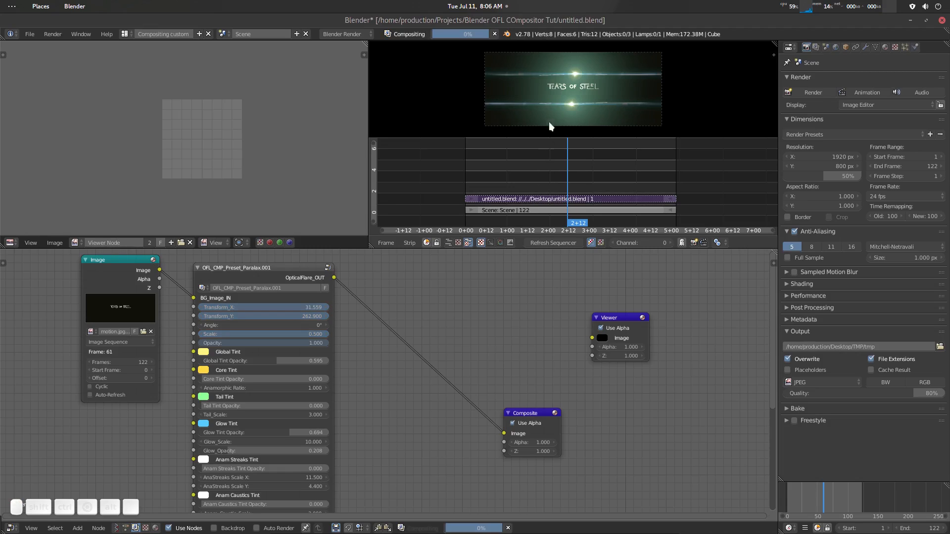
{"action": "left_click", "coordinate": [553, 197]}
{"action": "key", "text": "h"}
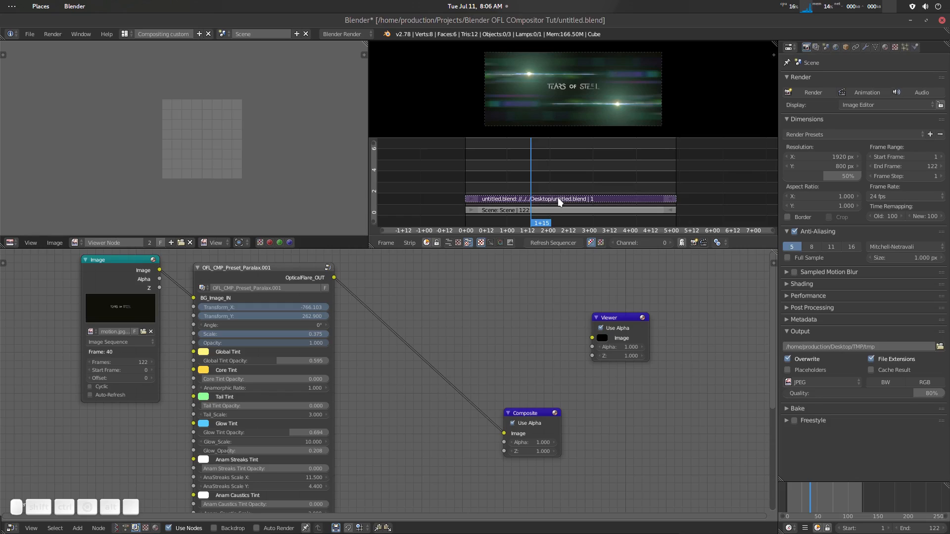
{"action": "key", "text": "alt+h"}
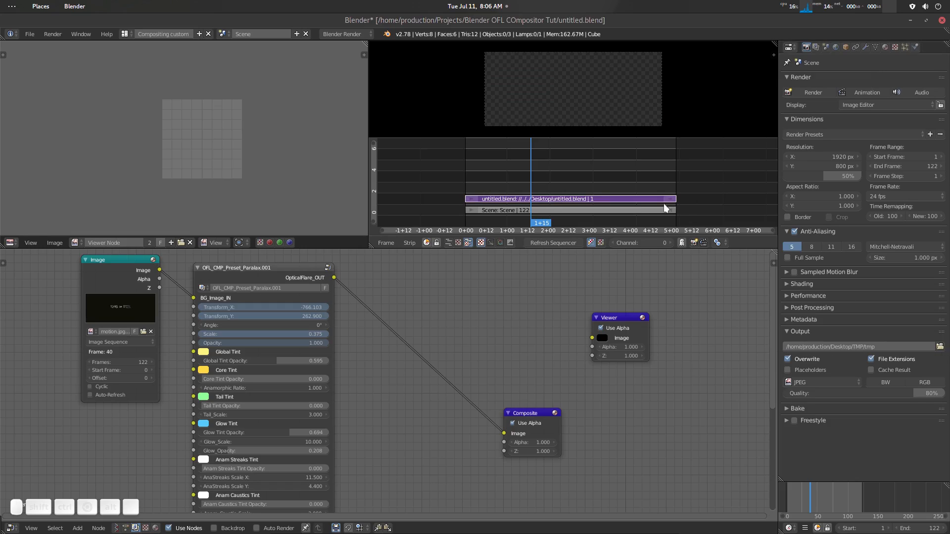
- Replace the image strip's source with all rendered JPEG frames in the Desktop TMP folder, with Use Placeholders enabled
{"action": "key", "text": "n"}
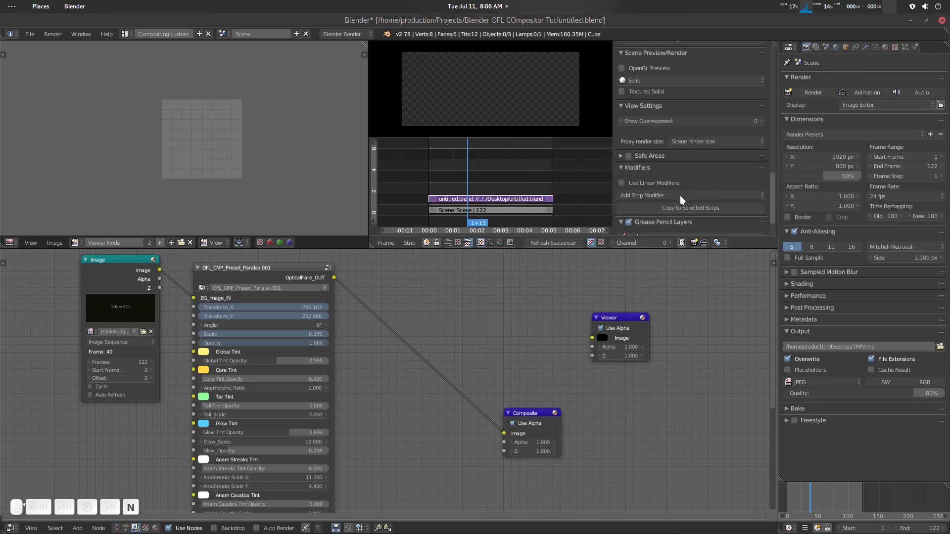
{"action": "scroll", "coordinate": [699, 174], "scroll_direction": "up", "scroll_amount": 5}
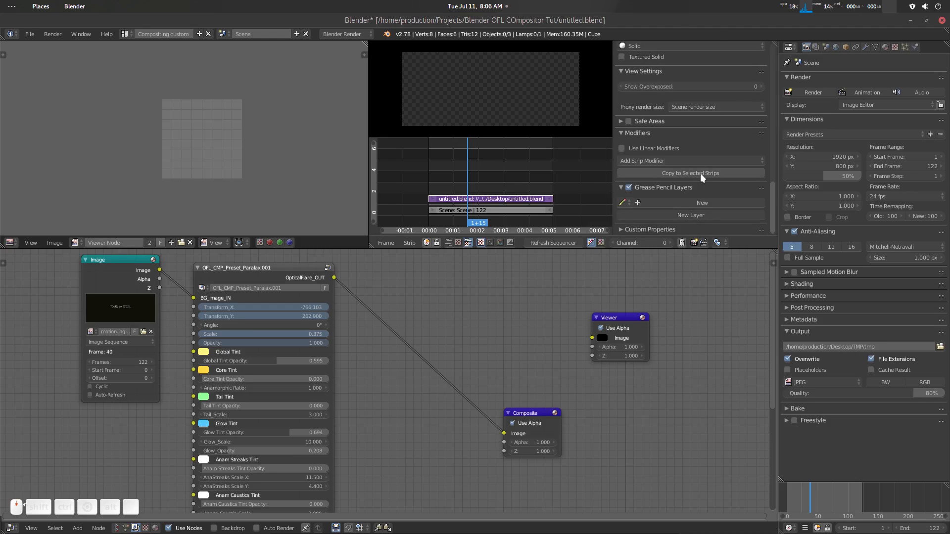
{"action": "scroll", "coordinate": [700, 174], "scroll_direction": "up", "scroll_amount": 10}
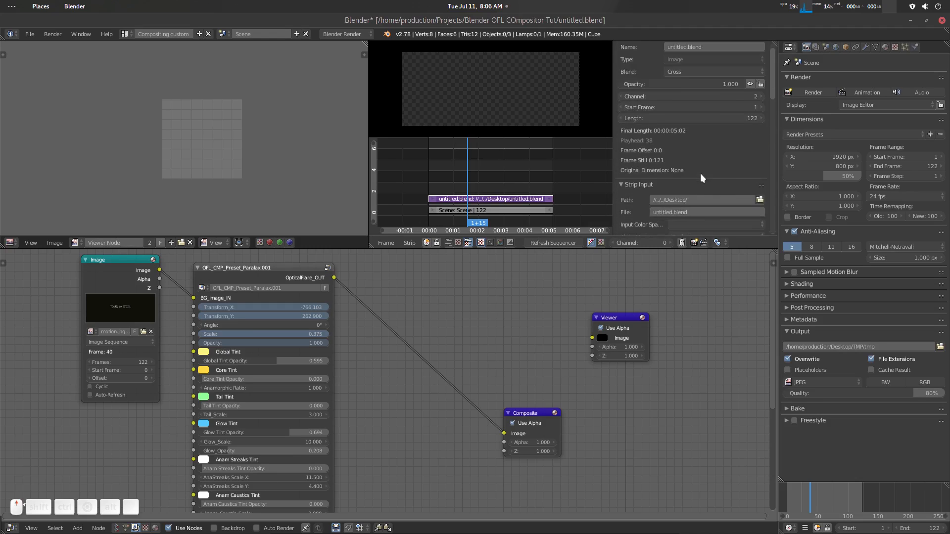
{"action": "scroll", "coordinate": [690, 197], "scroll_direction": "down", "scroll_amount": 2}
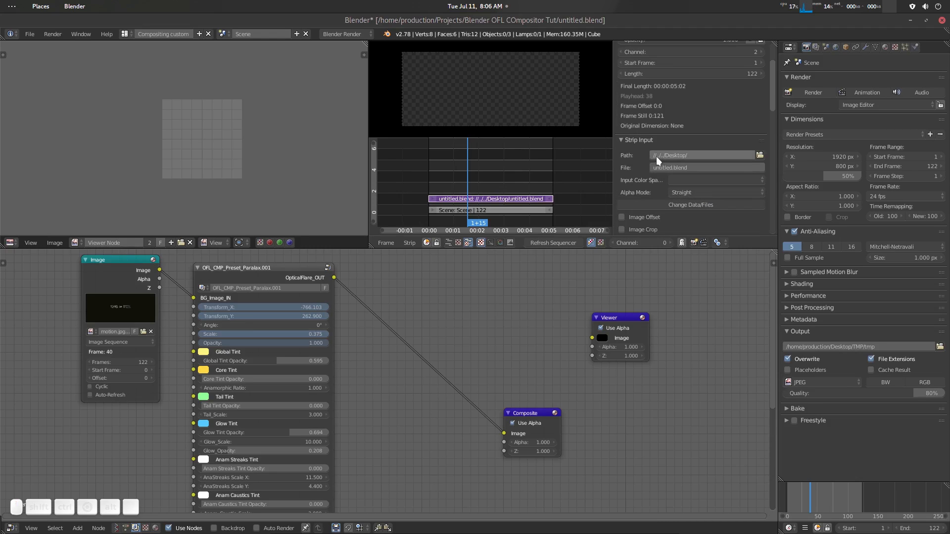
{"action": "left_click", "coordinate": [700, 203]}
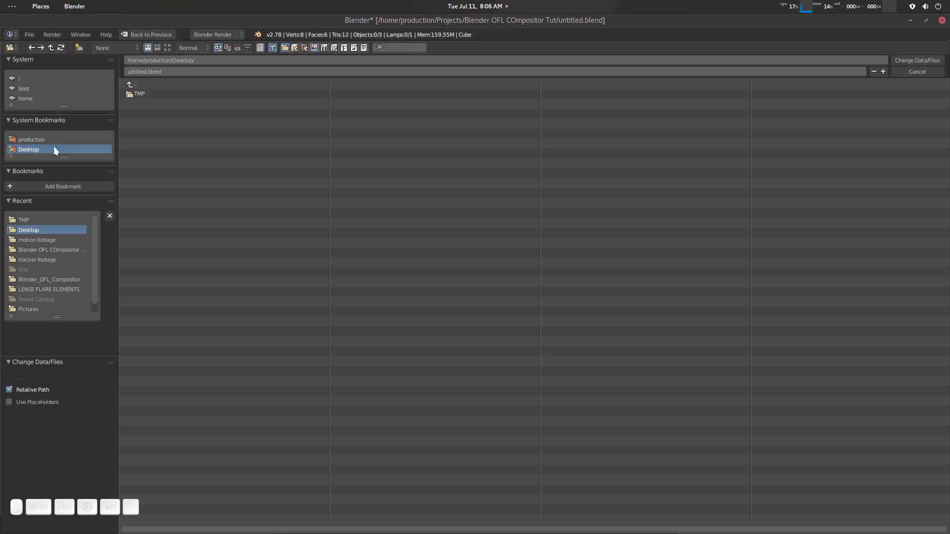
{"action": "left_click", "coordinate": [138, 92]}
{"action": "key", "text": "a"}
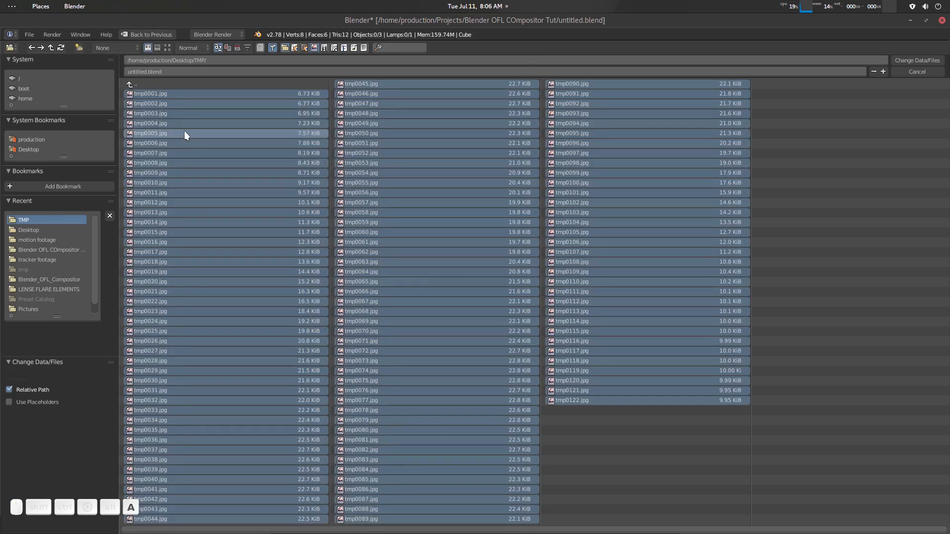
{"action": "left_click", "coordinate": [31, 403]}
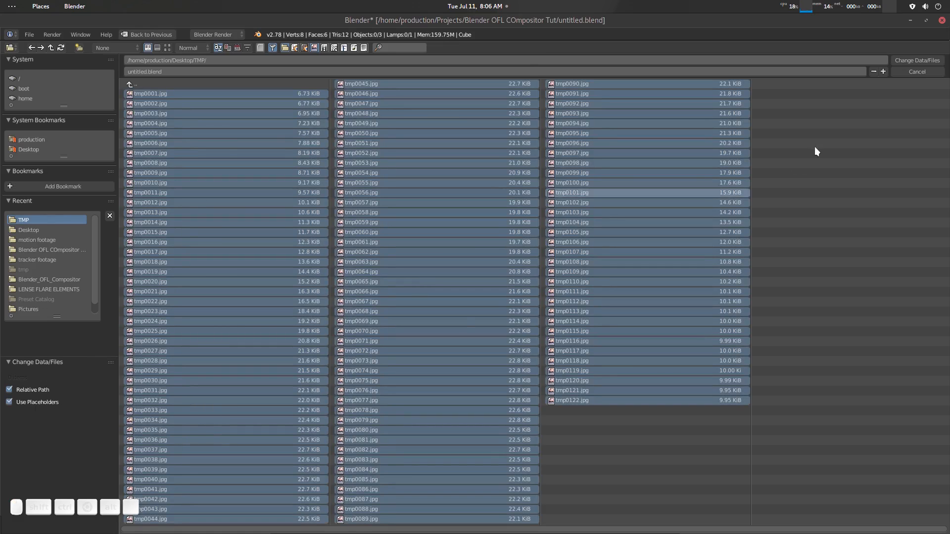
{"action": "left_click", "coordinate": [916, 58]}
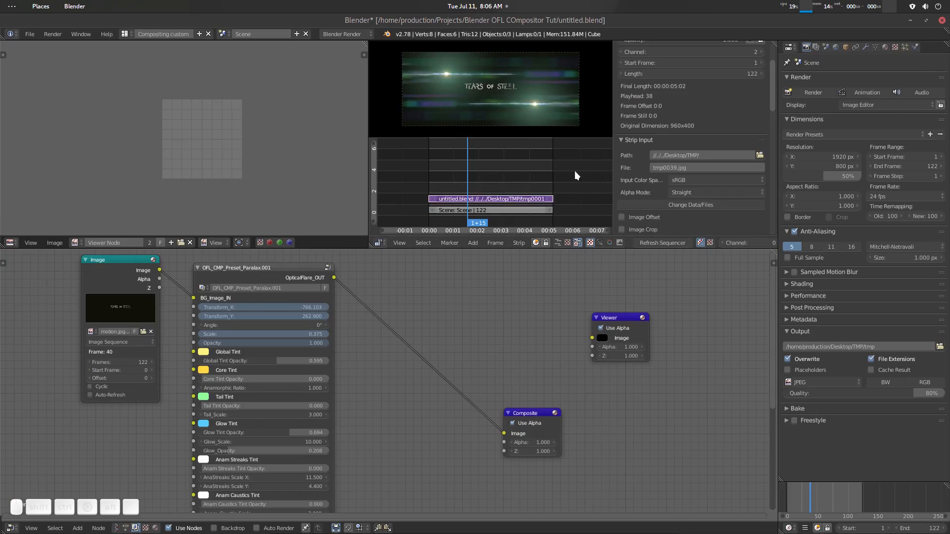
{"action": "key", "text": "n"}
- Play back the rendered frames, restrict playback to a preview range of frames 28 to 87, and clear that range
{"action": "key", "text": "alt+a"}
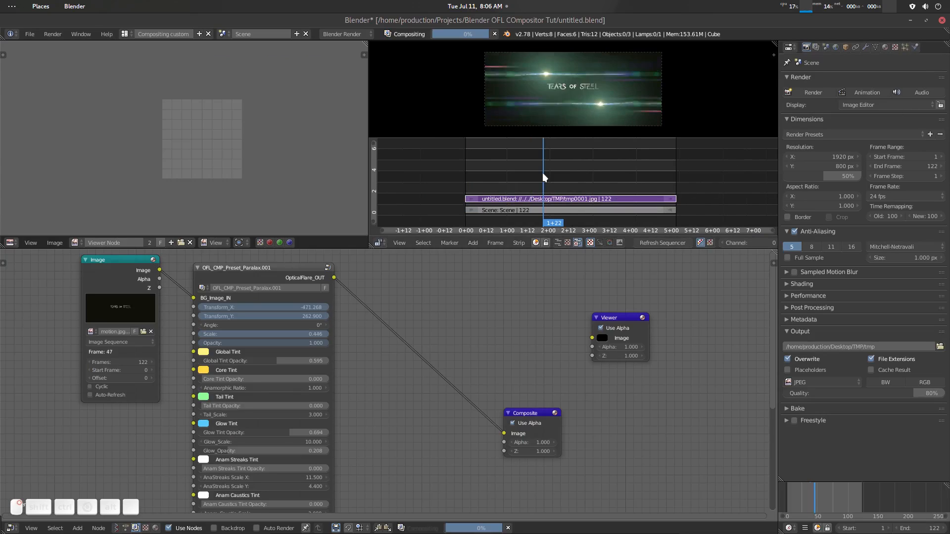
{"action": "left_click_drag", "start_coordinate": [592, 178], "coordinate": [613, 219]}
{"action": "key", "text": "p"}
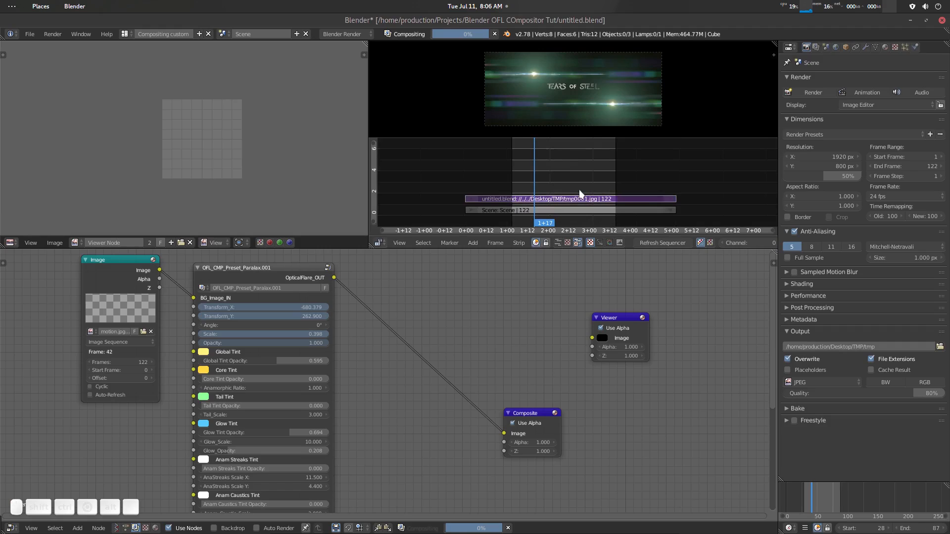
{"action": "key", "text": "alt+a"}
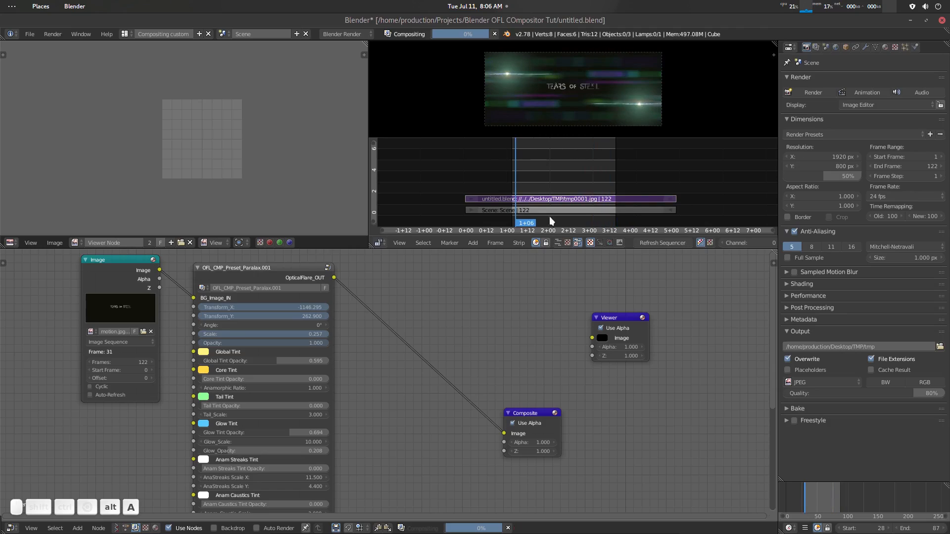
{"action": "key", "text": "alt+a"}
{"action": "key", "text": "alt+p"}
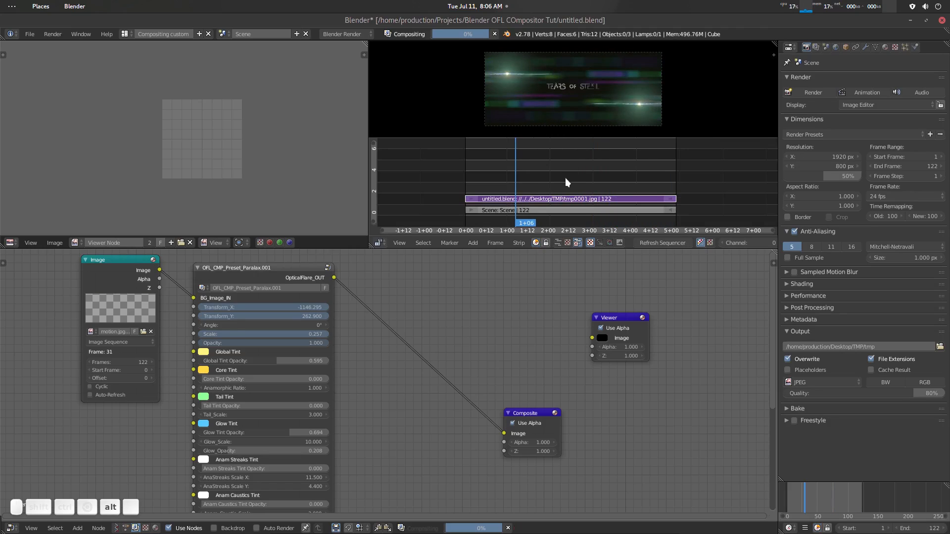
- Connect the Paralax flare node's output to the Viewer node at 1+21 and scrub the playhead to 3+02
{"action": "left_click_drag", "start_coordinate": [531, 183], "coordinate": [541, 183]}
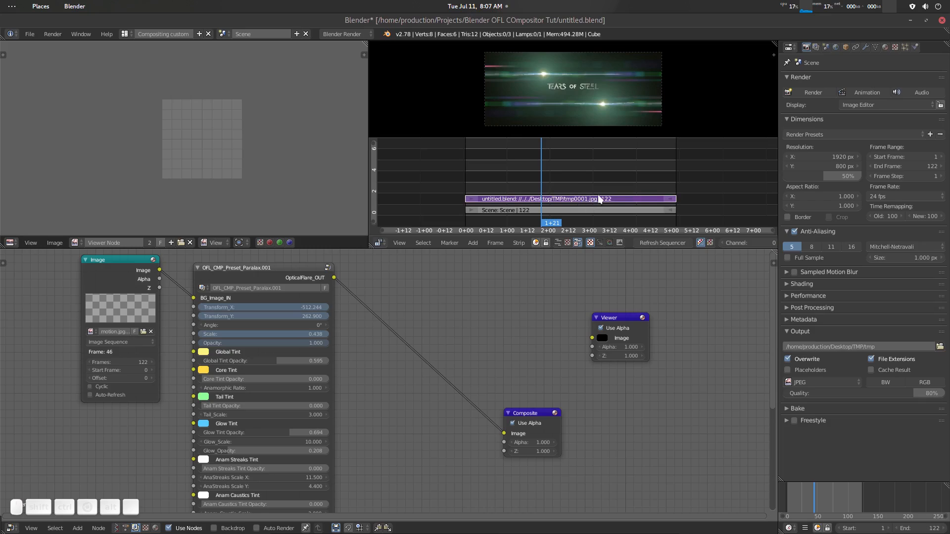
{"action": "left_click", "coordinate": [277, 270], "text": "ctrl+shift"}
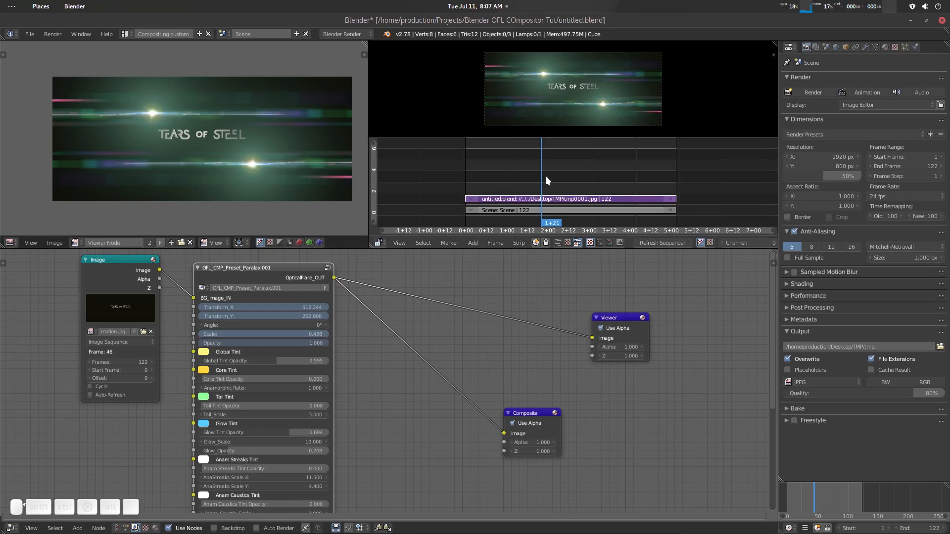
{"action": "left_click_drag", "start_coordinate": [545, 176], "coordinate": [591, 179]}
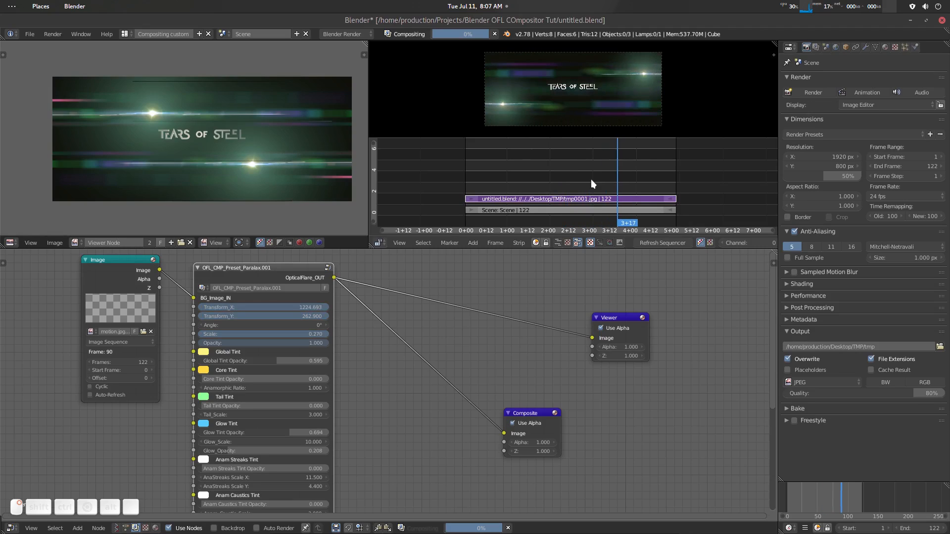
- Mute the rendered JPEG image strip and move the playhead back to 2+05
{"action": "left_click", "coordinate": [574, 197]}
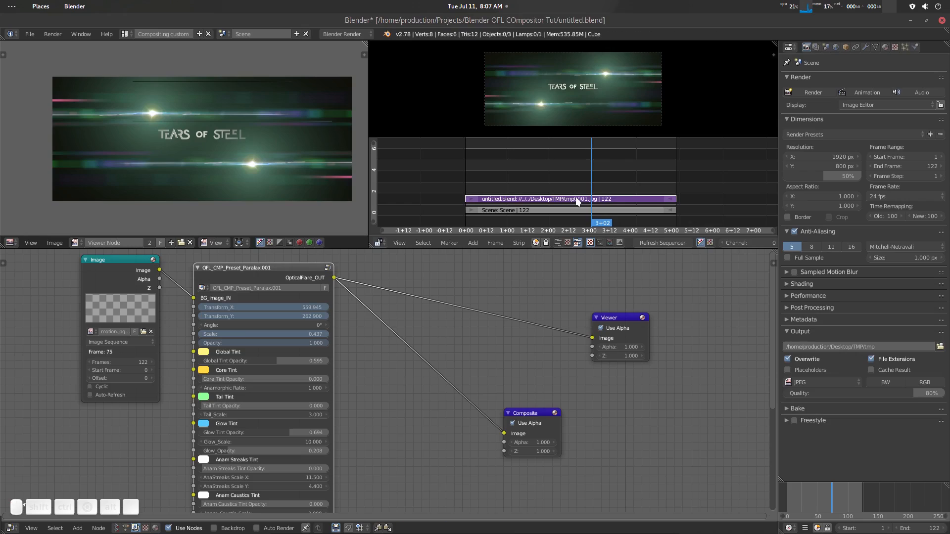
{"action": "key", "text": "h"}
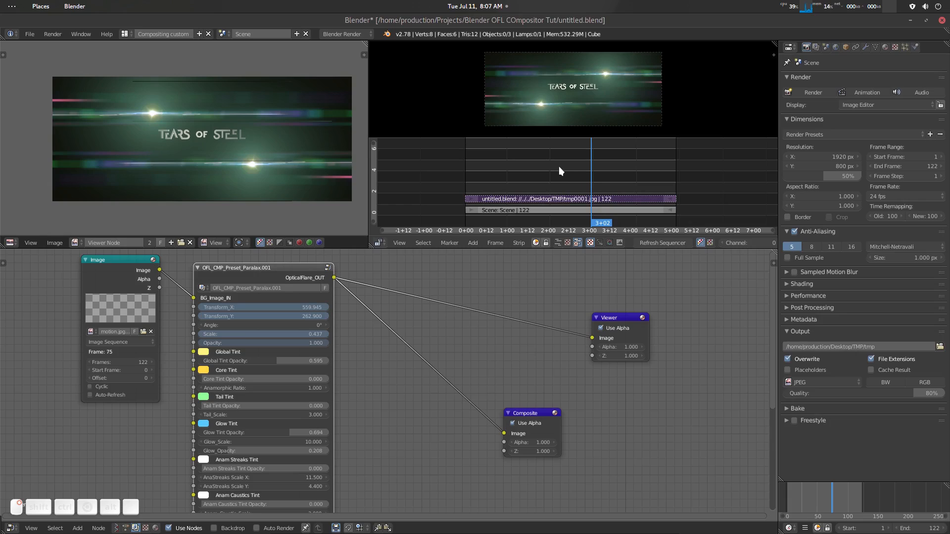
{"action": "key", "text": "Left"}
{"action": "key", "text": "Left"}
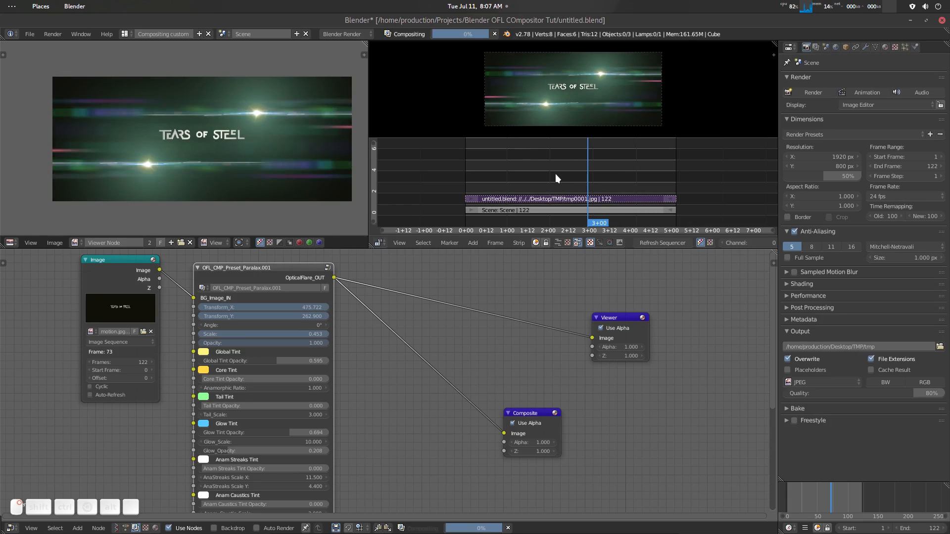
{"action": "left_click", "coordinate": [557, 174]}
{"action": "key", "text": "Left"}
{"action": "key", "text": "Left"}
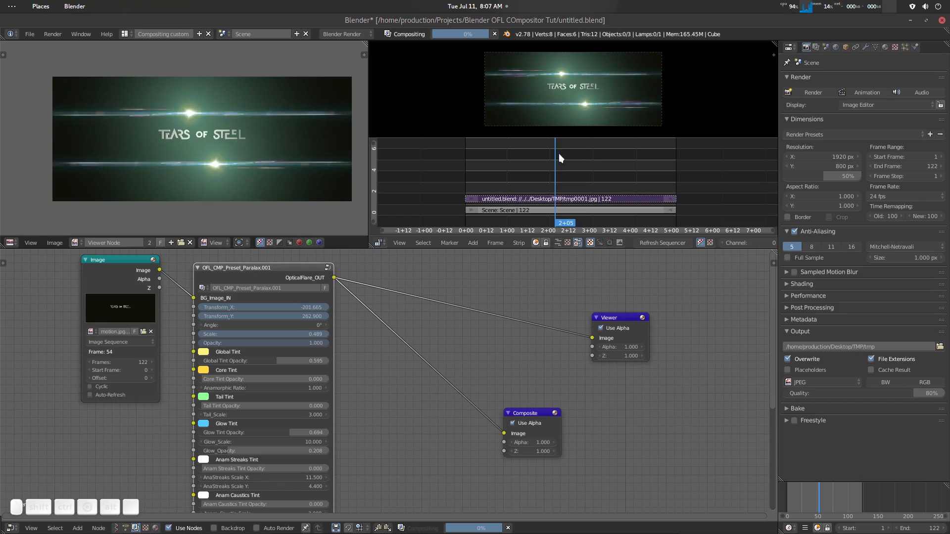
- Switch the sequencer to its strips-only view and scrub the playhead to 3+02
{"action": "left_click", "coordinate": [559, 242]}
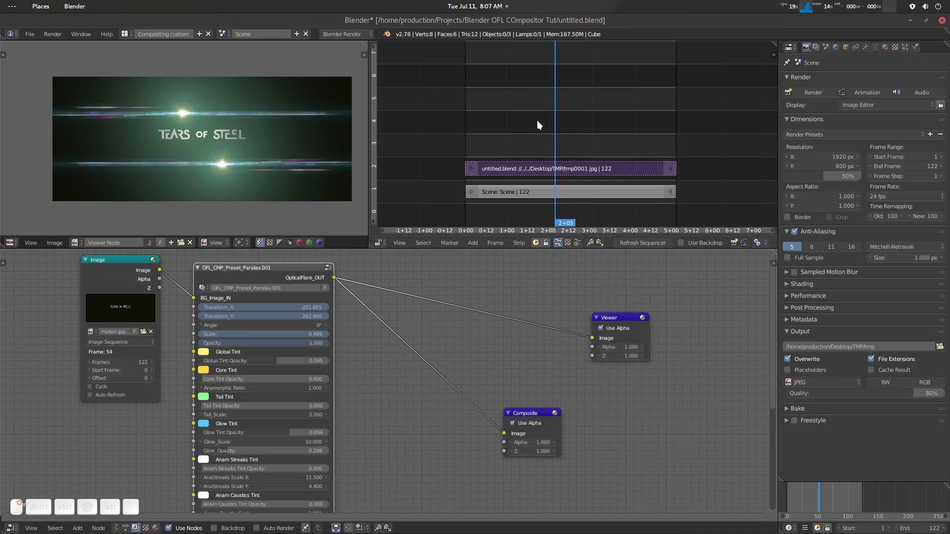
{"action": "left_click_drag", "start_coordinate": [537, 123], "coordinate": [590, 129]}
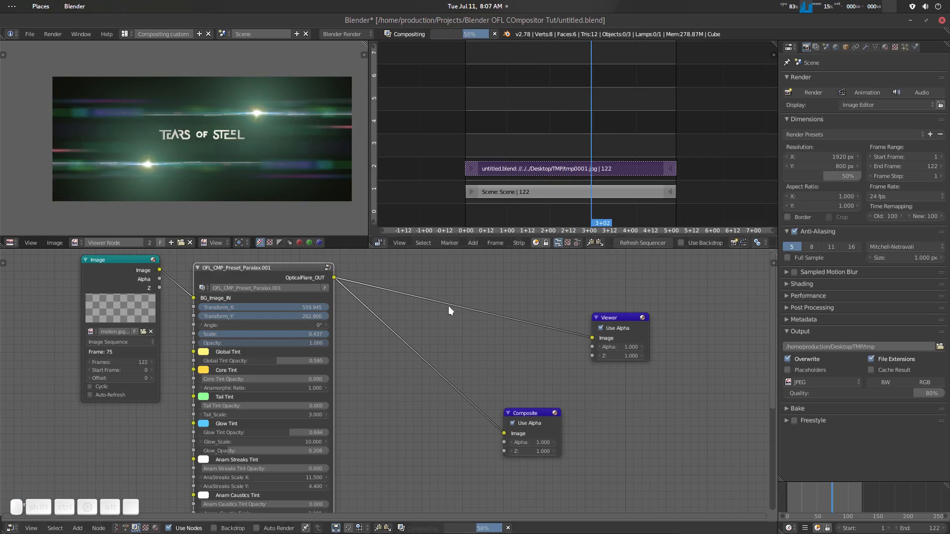
- Set Glow_Scale on the OFL_CMP_Preset_Paralax.001 node to 14.7
{"action": "scroll", "coordinate": [400, 342], "scroll_direction": "up", "scroll_amount": 2}
{"action": "middle_click_drag", "start_coordinate": [356, 354], "coordinate": [418, 353]}
{"action": "scroll", "coordinate": [408, 352], "scroll_direction": "up", "scroll_amount": 2}
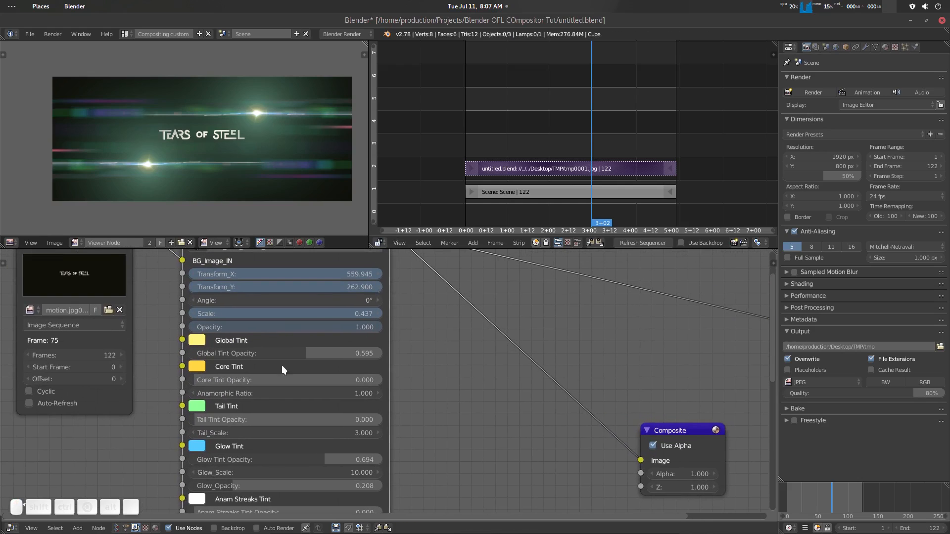
{"action": "mouse_move", "coordinate": [213, 379]}
{"action": "left_mouse_down"}
{"action": "mouse_move", "coordinate": [257, 379]}
{"action": "mouse_move", "coordinate": [194, 378]}
{"action": "left_mouse_up"}
{"action": "middle_click_drag", "start_coordinate": [430, 378], "coordinate": [423, 321]}
{"action": "scroll", "coordinate": [420, 355], "scroll_direction": "down", "scroll_amount": 2}
{"action": "middle_click_drag", "start_coordinate": [420, 355], "coordinate": [430, 302]}
{"action": "scroll", "coordinate": [417, 351], "scroll_direction": "up", "scroll_amount": 3}
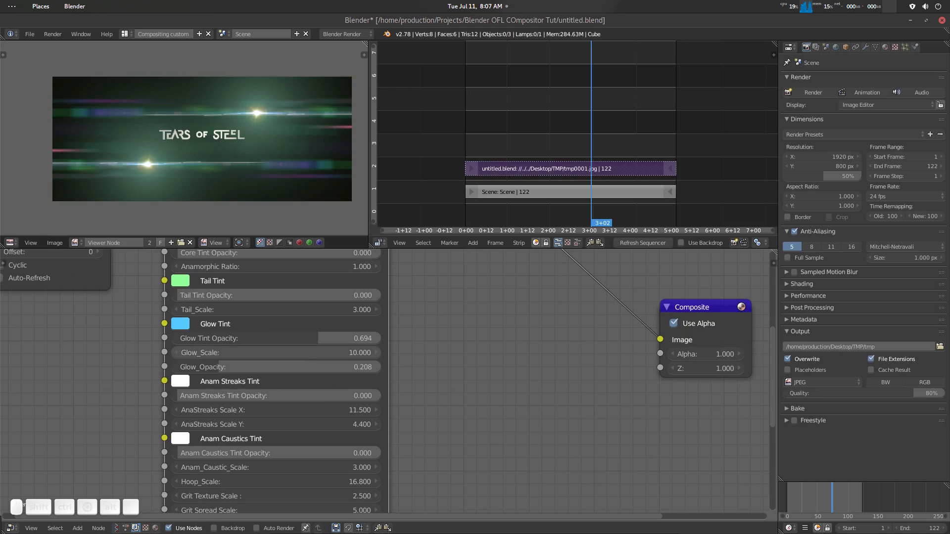
{"action": "left_click_drag", "start_coordinate": [277, 353], "coordinate": [310, 352]}
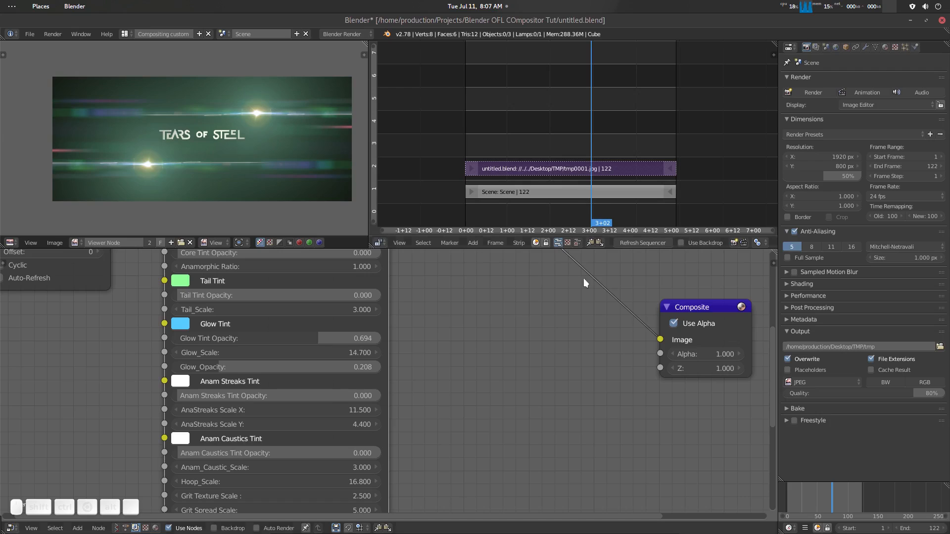
{"action": "scroll", "coordinate": [540, 309], "scroll_direction": "down", "scroll_amount": 3}
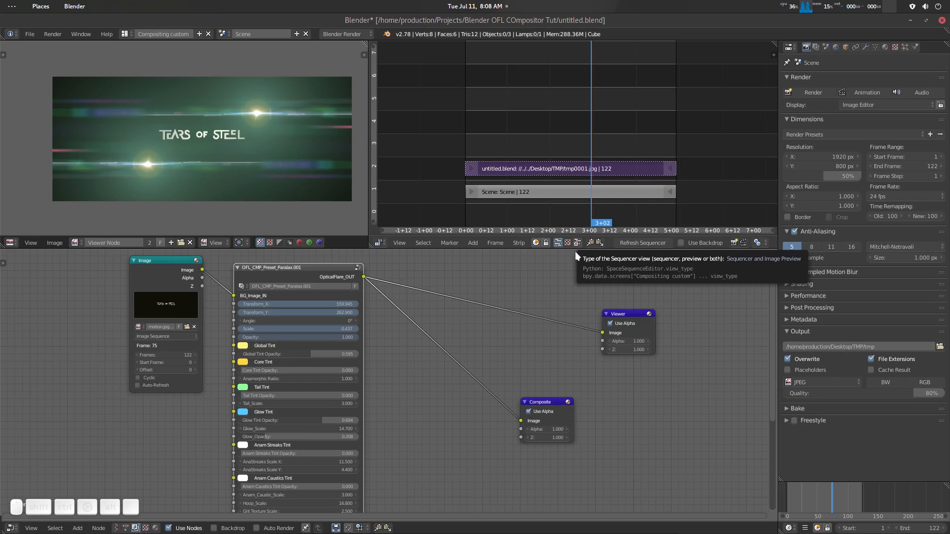
- Show the sequencer together with its image preview and cut the link from the flare node to the Viewer
{"action": "left_click", "coordinate": [577, 243]}
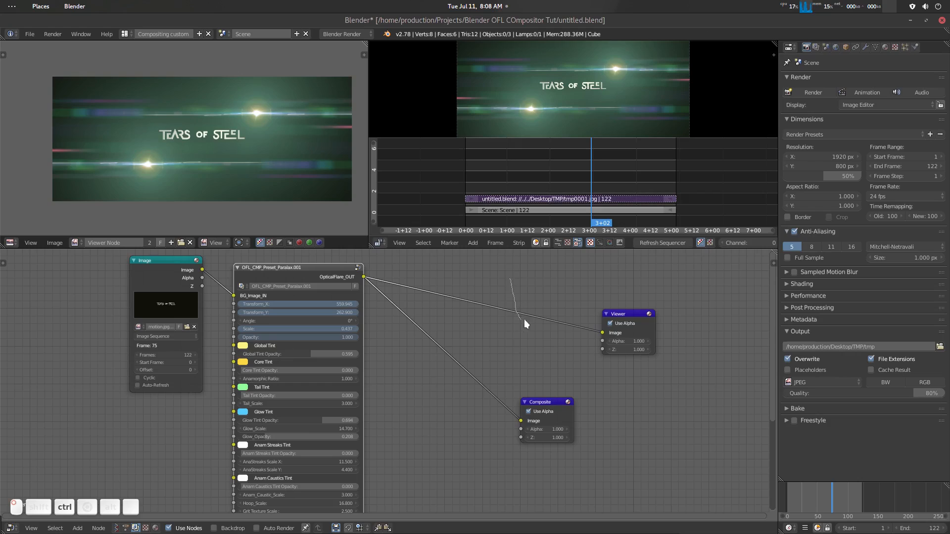
{"action": "left_click_drag", "start_coordinate": [524, 319], "coordinate": [526, 324], "text": "ctrl"}
- Scrub the sequencer playhead back to 2+01 and set a preview range from frame 39 to 86
{"action": "right_click_drag", "start_coordinate": [582, 180], "coordinate": [564, 177]}
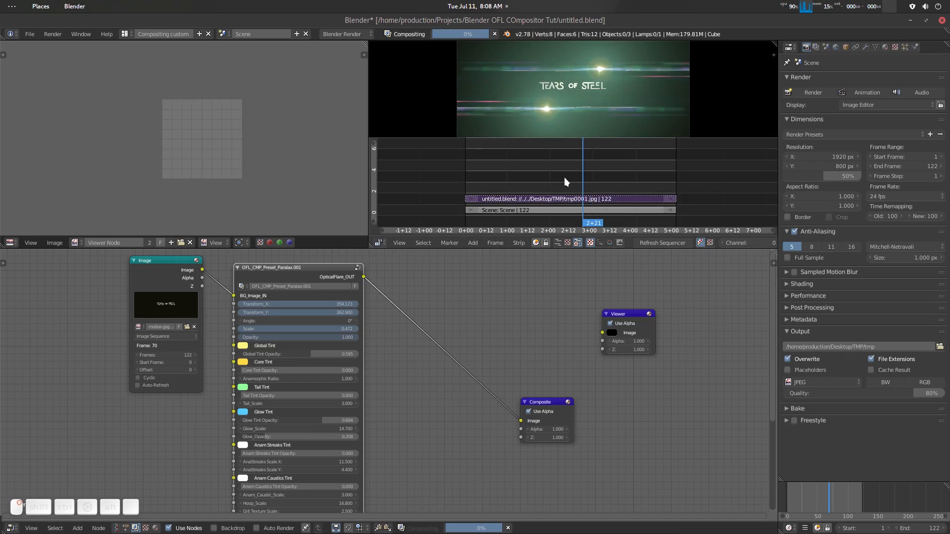
{"action": "mouse_move", "coordinate": [564, 177]}
{"action": "left_mouse_down"}
{"action": "mouse_move", "coordinate": [519, 181]}
{"action": "mouse_move", "coordinate": [560, 180]}
{"action": "left_mouse_up"}
{"action": "key", "text": "b"}
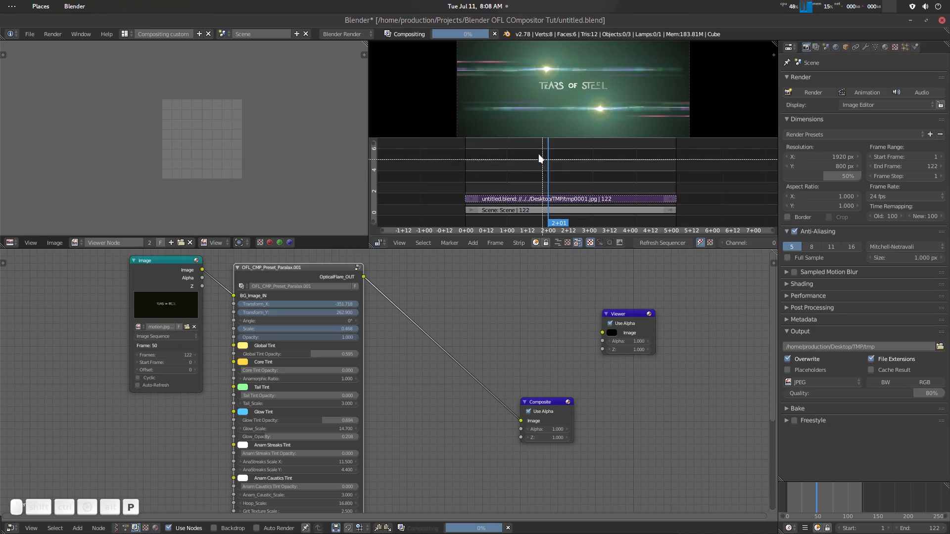
{"action": "left_click_drag", "start_coordinate": [530, 147], "coordinate": [613, 225]}
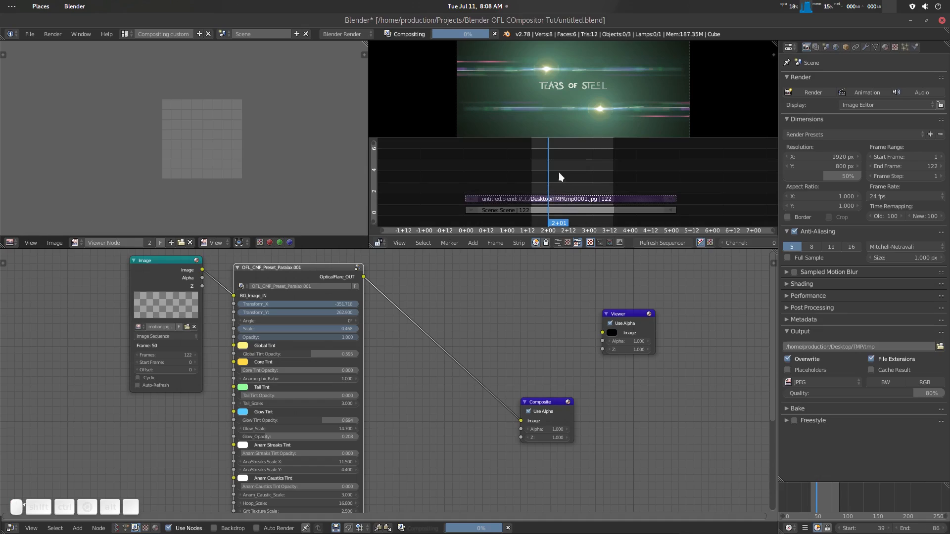
- Move the playhead to 1+19 and render the preview range as an animation directly from the sequencer
{"action": "left_click_drag", "start_coordinate": [542, 166], "coordinate": [538, 166]}
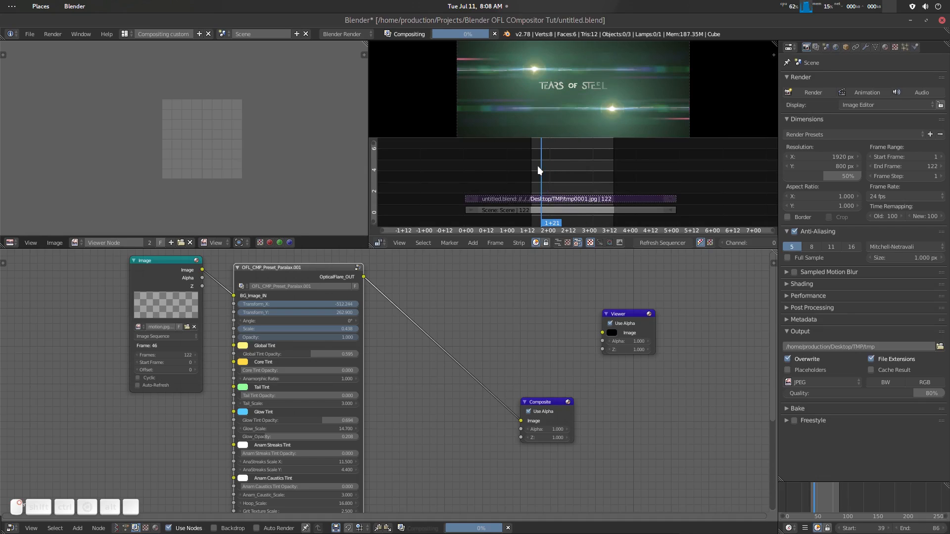
{"action": "key", "text": "Left"}
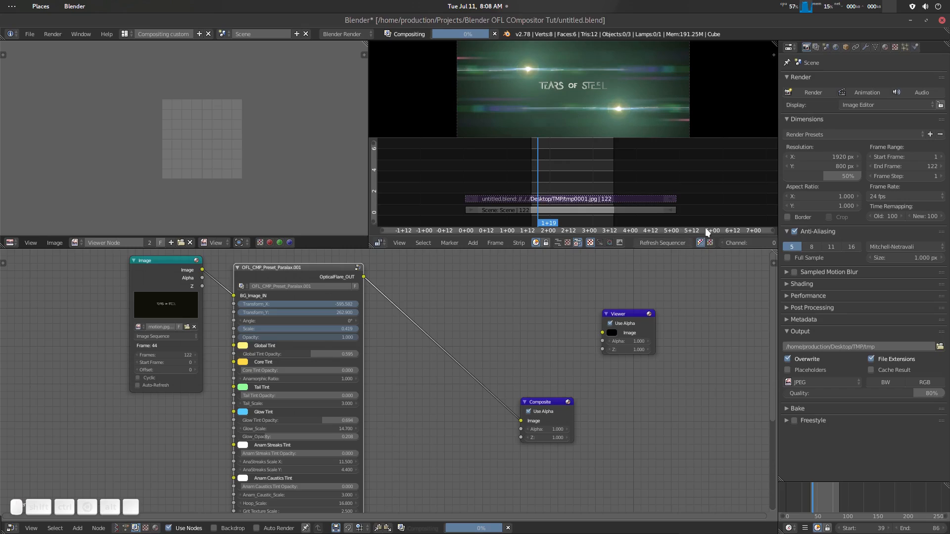
{"action": "scroll", "coordinate": [712, 242], "scroll_direction": "down", "scroll_amount": 5}
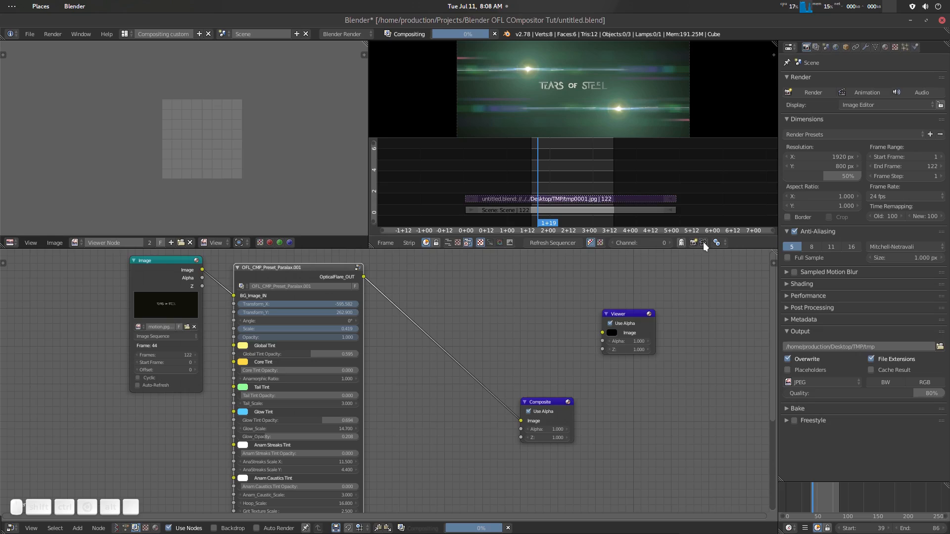
{"action": "left_click", "coordinate": [703, 242]}
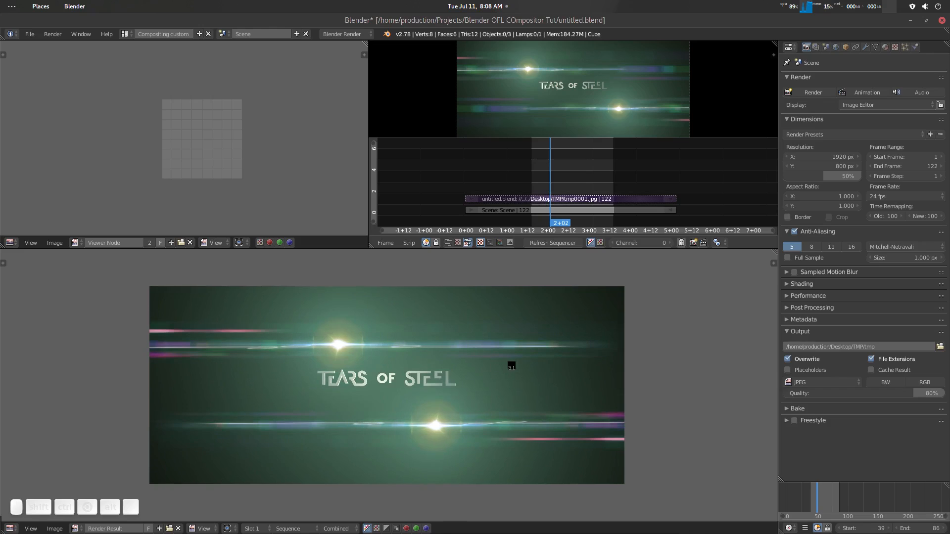
- Return from the render result to the node editor and set the render display to Keep UI
{"action": "left_click", "coordinate": [949, 319]}
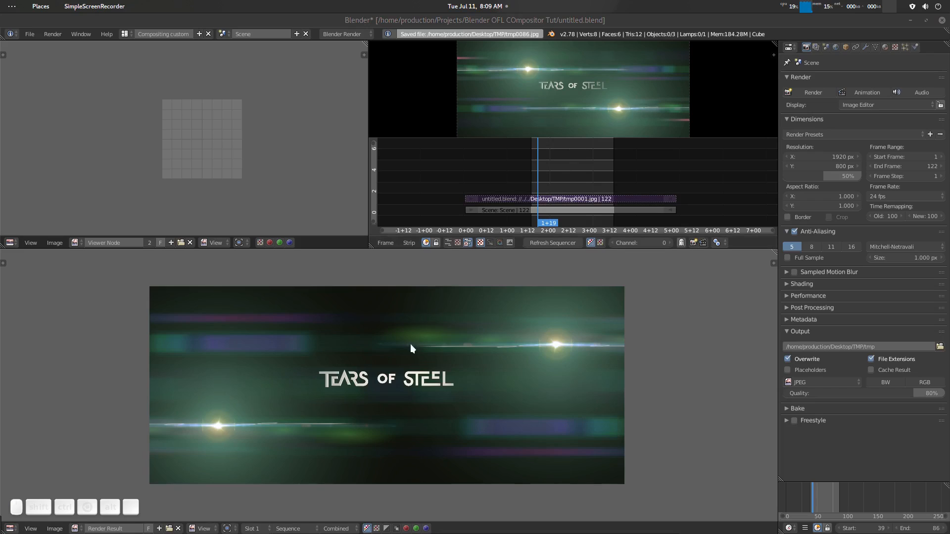
{"action": "key", "text": "Escape"}
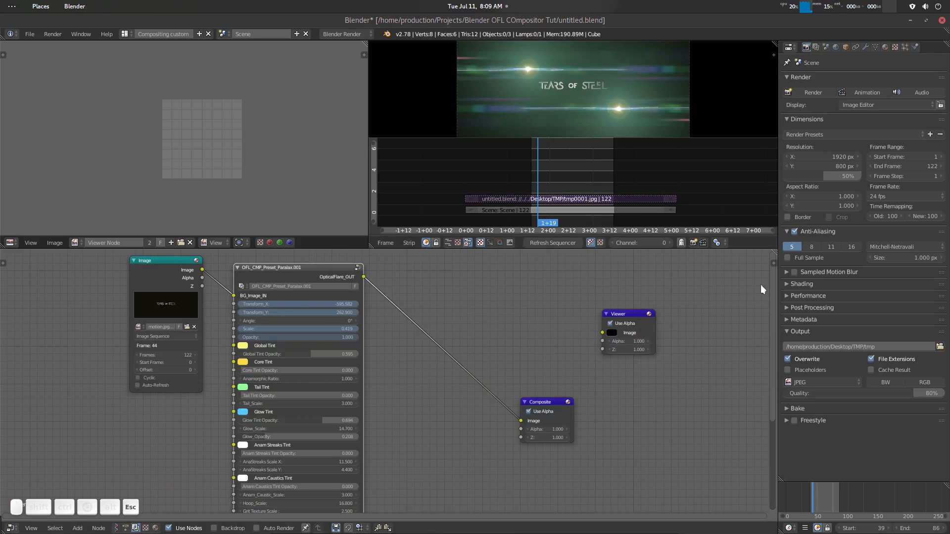
{"action": "left_click", "coordinate": [868, 105]}
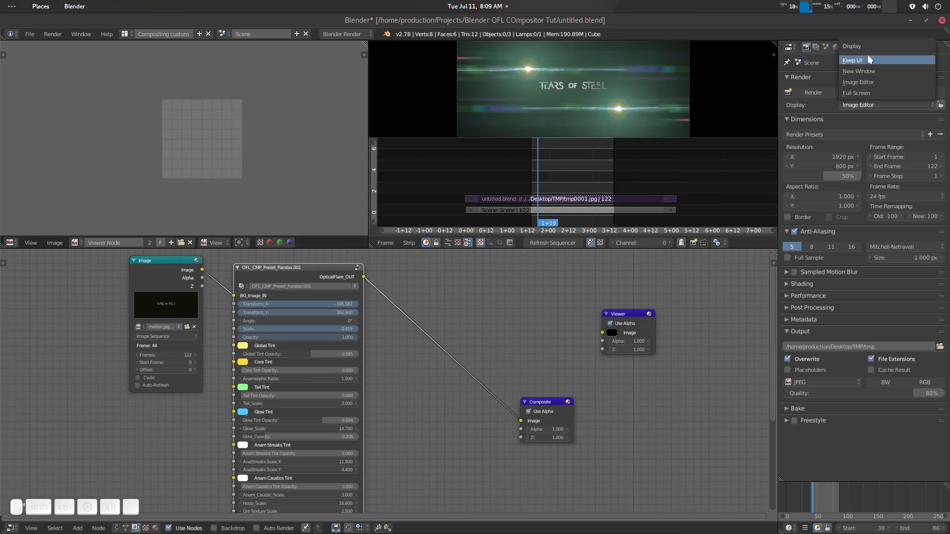
{"action": "left_click", "coordinate": [858, 63]}
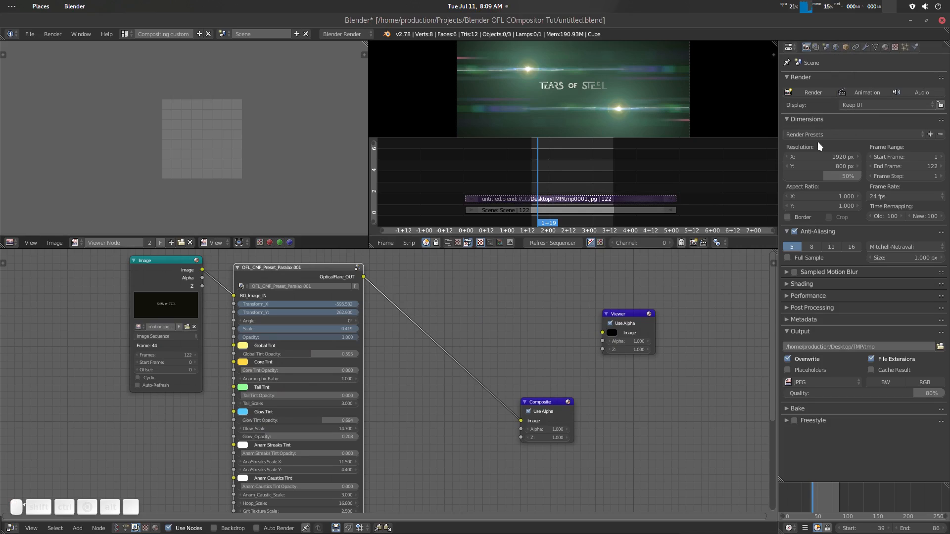
- Unmute the rendered JPEG image strip and scrub the playhead across the preview range
{"action": "left_click", "coordinate": [550, 171]}
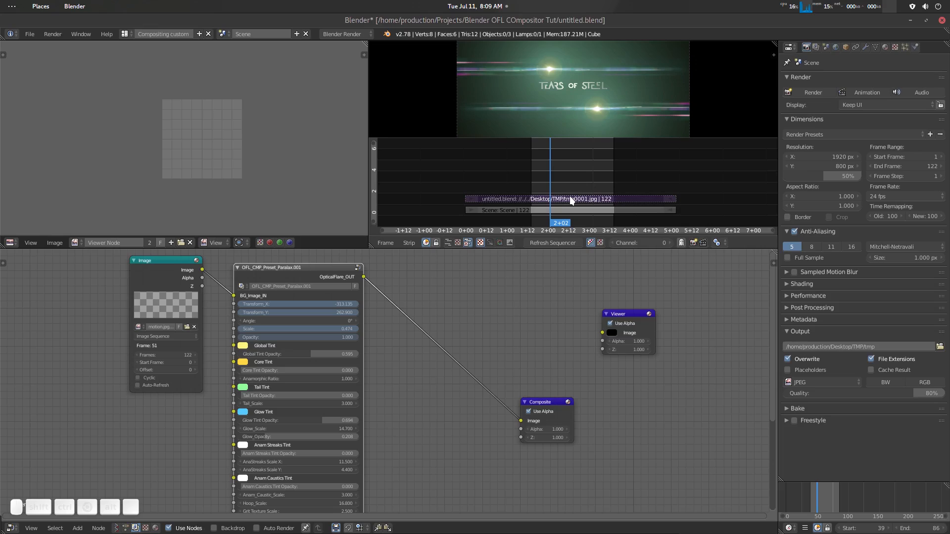
{"action": "right_click", "coordinate": [571, 200]}
{"action": "left_click", "coordinate": [569, 171]}
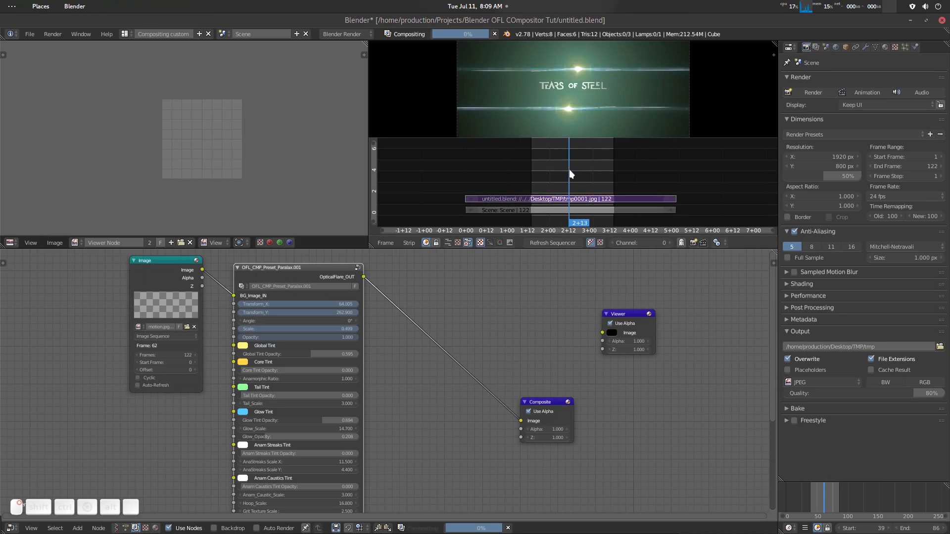
{"action": "left_click_drag", "start_coordinate": [569, 169], "coordinate": [624, 182]}
- Clear the sequencer's preview range, place the playhead at 2+10 and connect the flare node's output to the Viewer
{"action": "key", "text": "alt+p"}
{"action": "left_click_drag", "start_coordinate": [605, 179], "coordinate": [563, 181]}
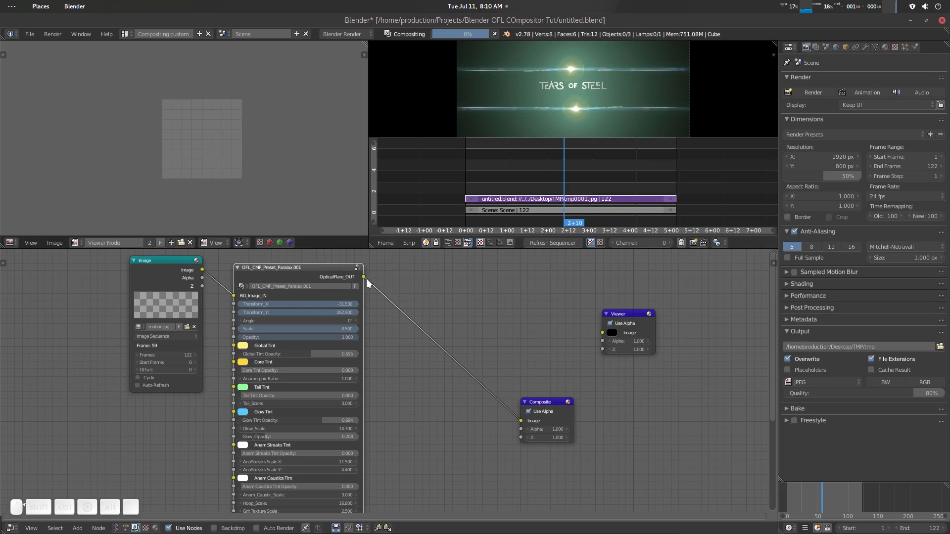
{"action": "left_click", "coordinate": [328, 268], "text": "ctrl+shift"}
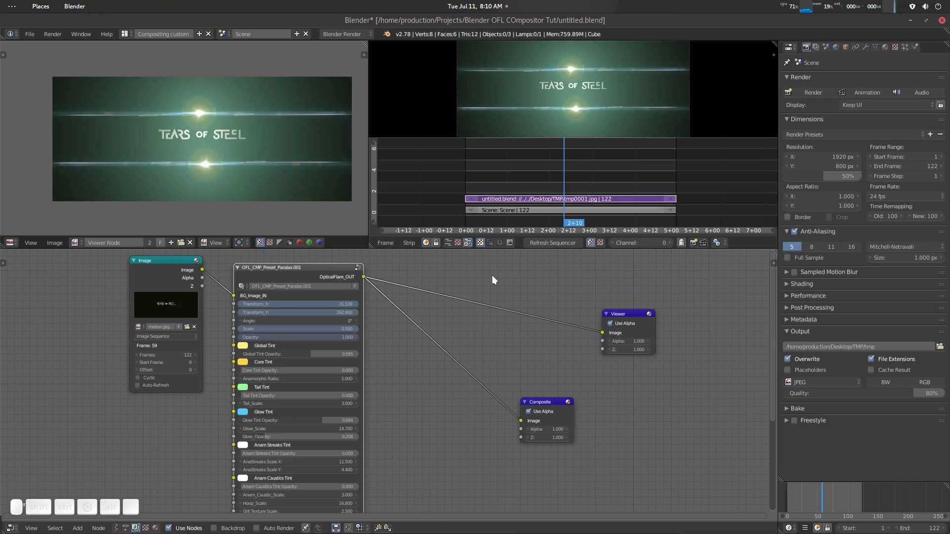
- Scrub the playhead back to 1+18 and mute the rendered JPEG image strip again
{"action": "left_click", "coordinate": [562, 174]}
{"action": "left_click_drag", "start_coordinate": [548, 176], "coordinate": [537, 181]}
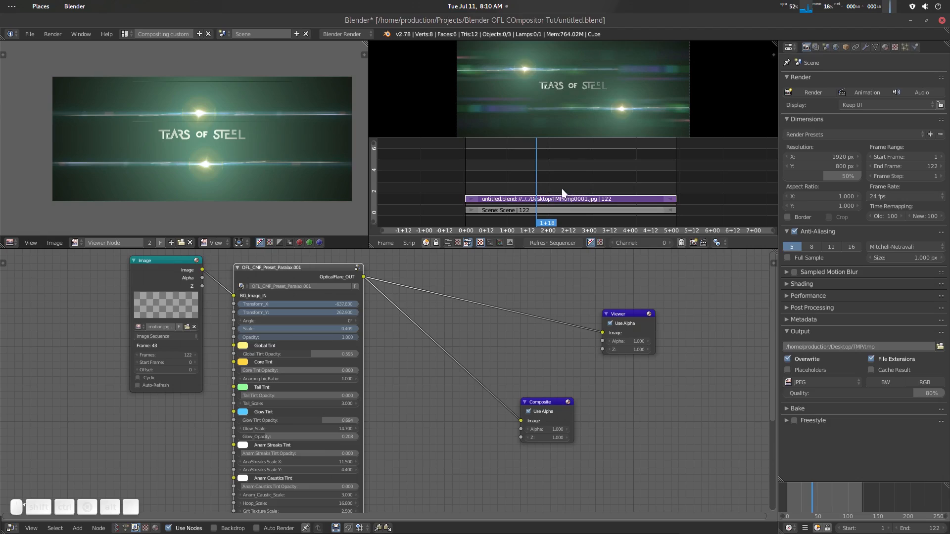
{"action": "key", "text": "h"}
{"action": "right_click", "coordinate": [528, 180]}
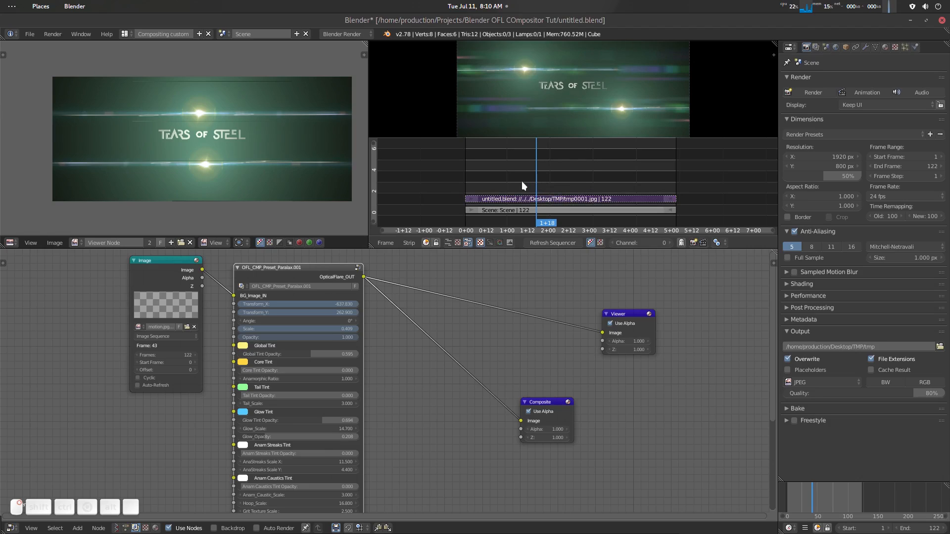
- Scrub through the live scene strip at 1+19, 0+22 and 2+10 to compare the preview with the Viewer image
{"action": "key", "text": "Right"}
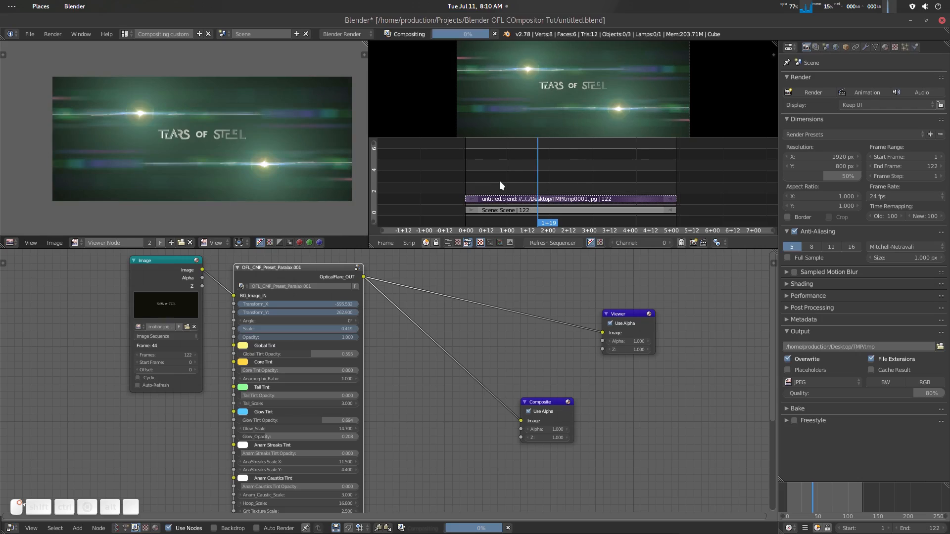
{"action": "left_click", "coordinate": [497, 182]}
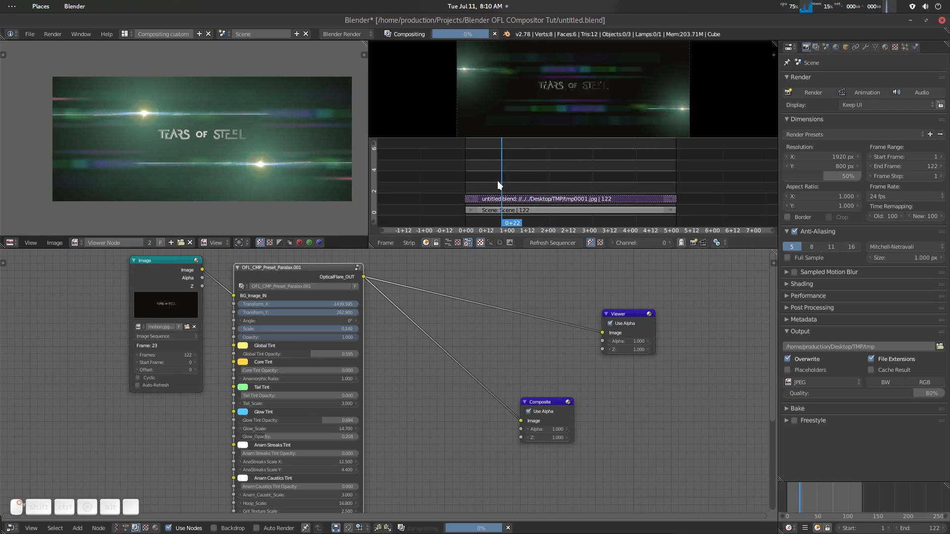
{"action": "left_click", "coordinate": [498, 180]}
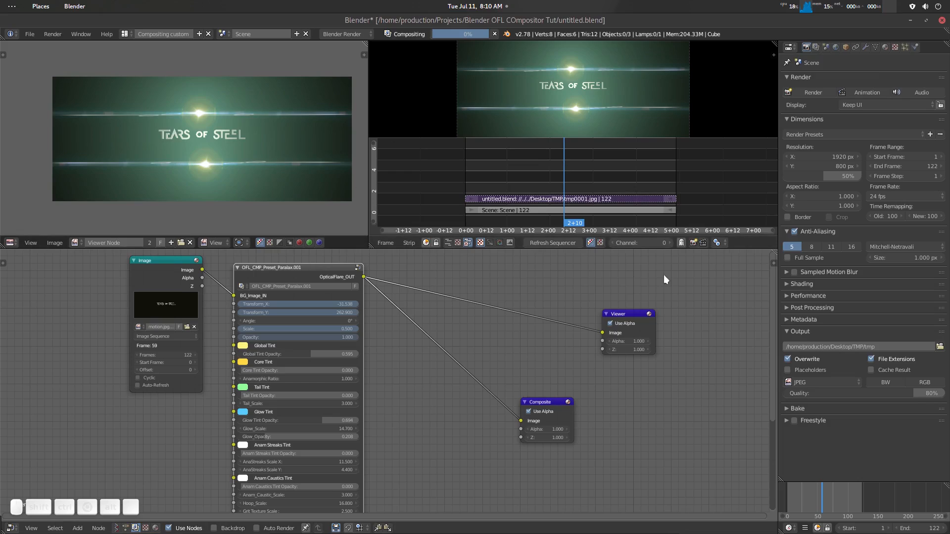
- Switch the sequencer to its strips-only view and move the playhead to 2+04
{"action": "left_click", "coordinate": [448, 241]}
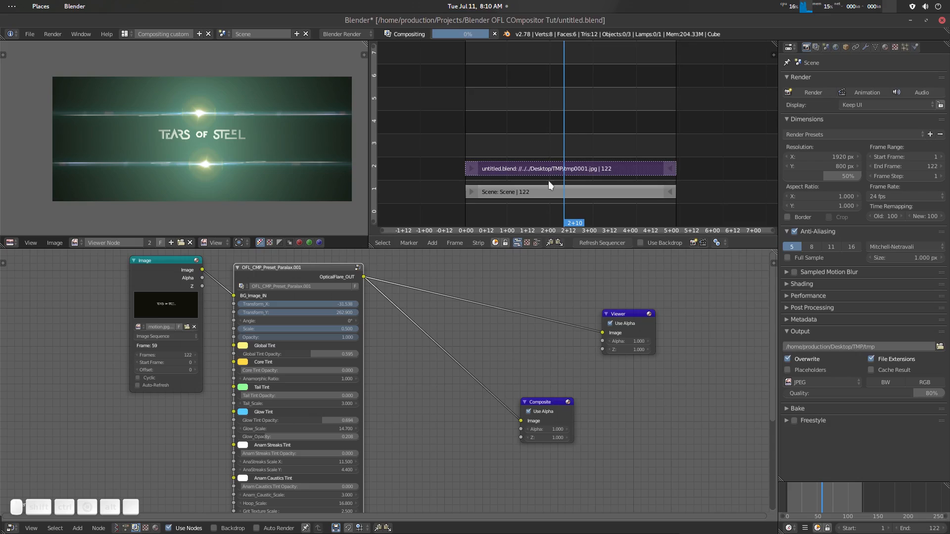
{"action": "mouse_move", "coordinate": [552, 143]}
{"action": "left_mouse_down"}
{"action": "mouse_move", "coordinate": [533, 148]}
{"action": "mouse_move", "coordinate": [553, 145]}
{"action": "left_mouse_up"}
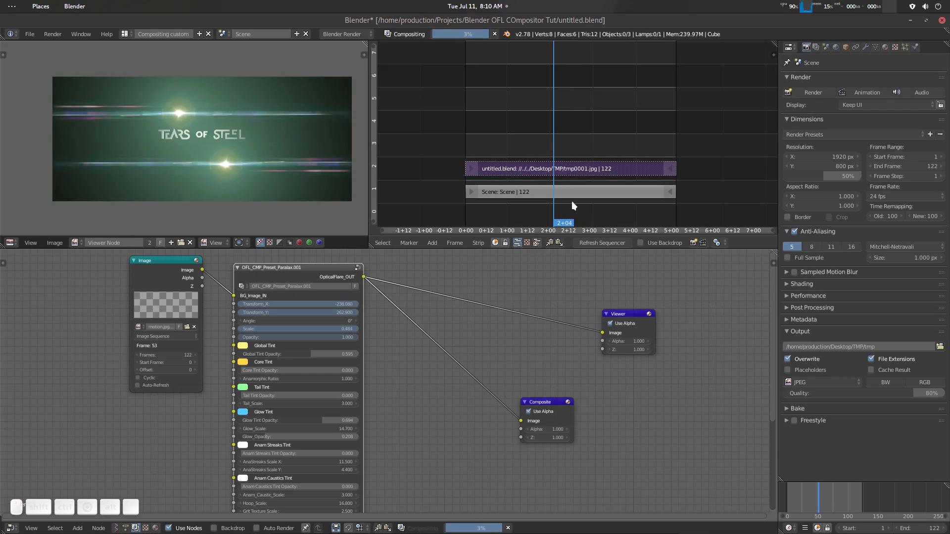
- Bring back the sequencer's image preview, disconnect the Viewer from the flare node and scrub to 2+18
{"action": "left_click", "coordinate": [537, 242]}
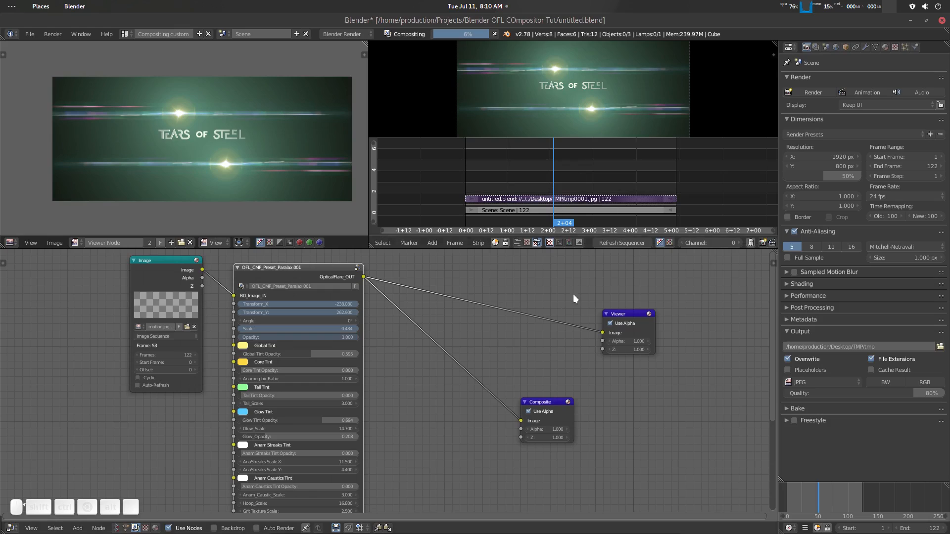
{"action": "right_click_drag", "start_coordinate": [532, 277], "coordinate": [544, 331], "text": "ctrl"}
{"action": "key", "text": "Left"}
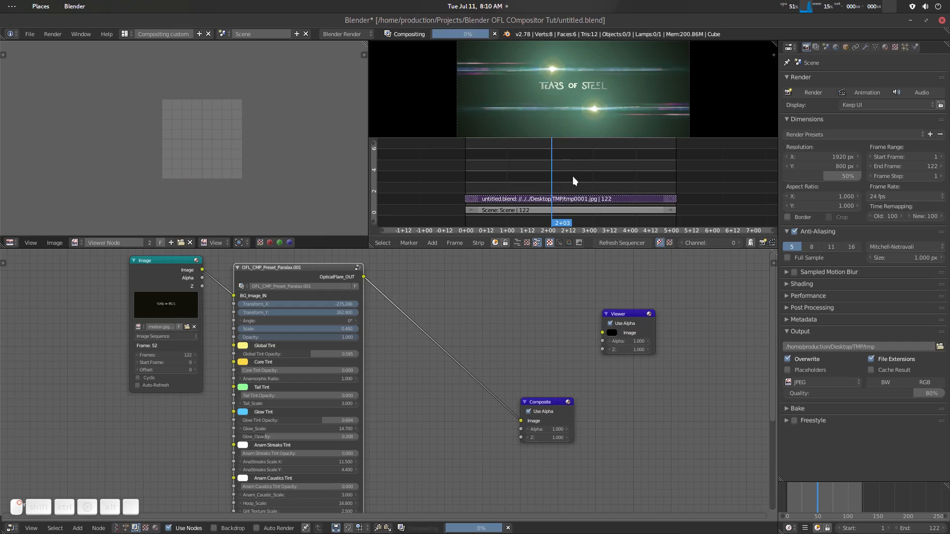
{"action": "left_click_drag", "start_coordinate": [573, 177], "coordinate": [577, 178]}
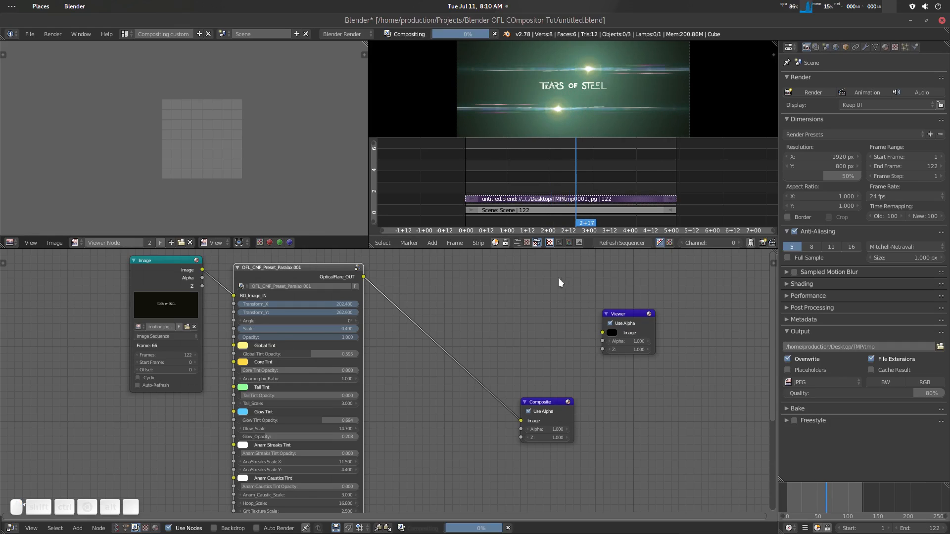
- Reconnect the flare node to the Viewer, then hide the sequencer's image preview and scrub to 1+21
{"action": "left_click", "coordinate": [328, 271], "text": "ctrl+shift"}
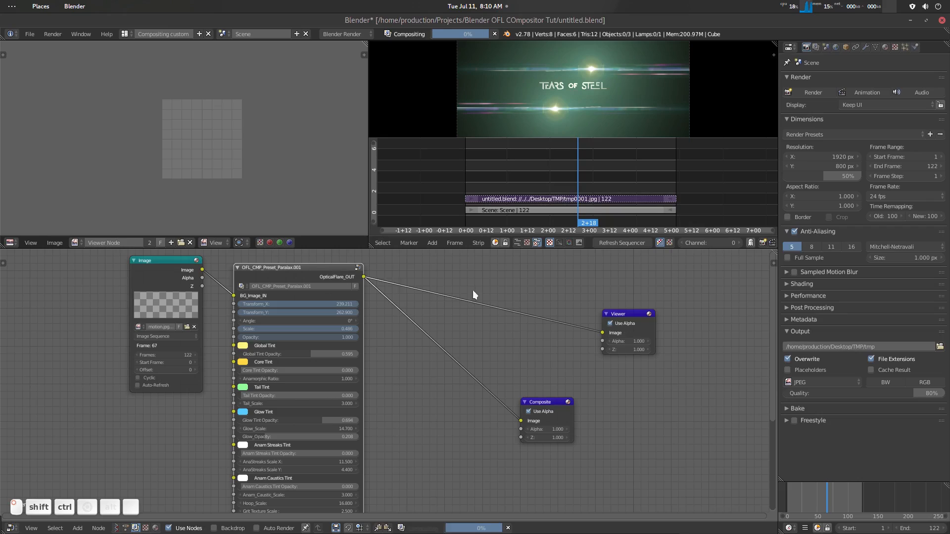
{"action": "left_click", "coordinate": [520, 242]}
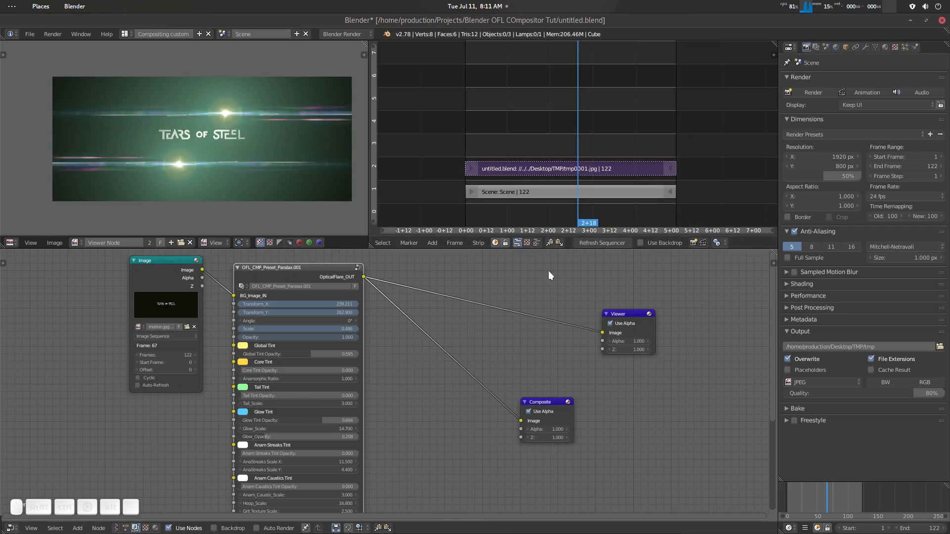
{"action": "left_click_drag", "start_coordinate": [562, 129], "coordinate": [541, 145]}
- Examine the flare nodes up close and scrub from 1+16 to 2+20 to watch the Viewer image update
{"action": "scroll", "coordinate": [353, 343], "scroll_direction": "down", "scroll_amount": 5}
{"action": "scroll", "coordinate": [370, 335], "scroll_direction": "up", "scroll_amount": 4}
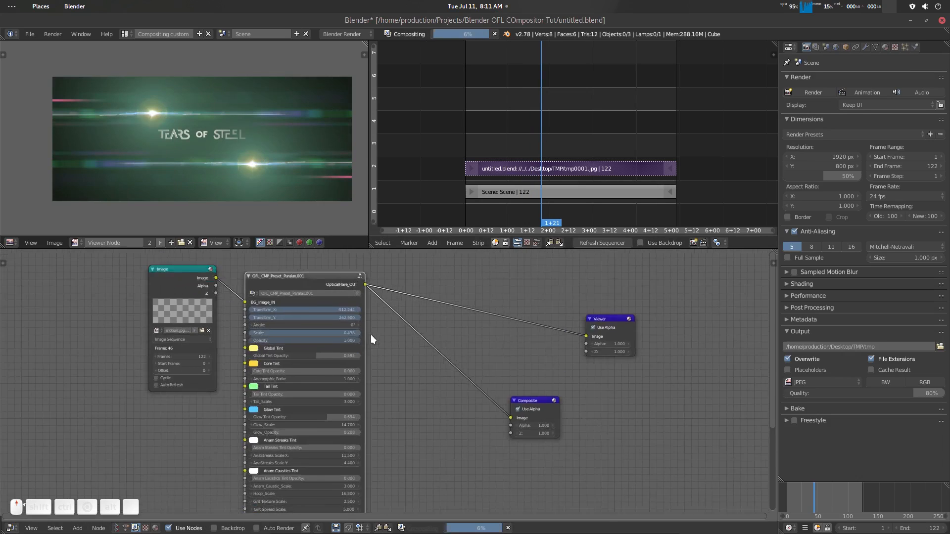
{"action": "scroll", "coordinate": [370, 335], "scroll_direction": "up", "scroll_amount": 2}
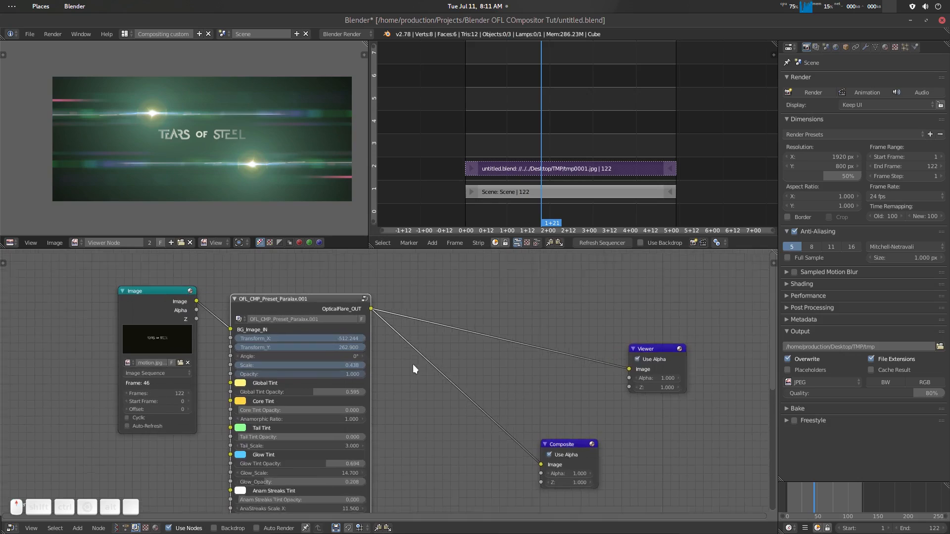
{"action": "scroll", "coordinate": [413, 368], "scroll_direction": "up", "scroll_amount": 1}
{"action": "left_click_drag", "start_coordinate": [539, 143], "coordinate": [534, 141]}
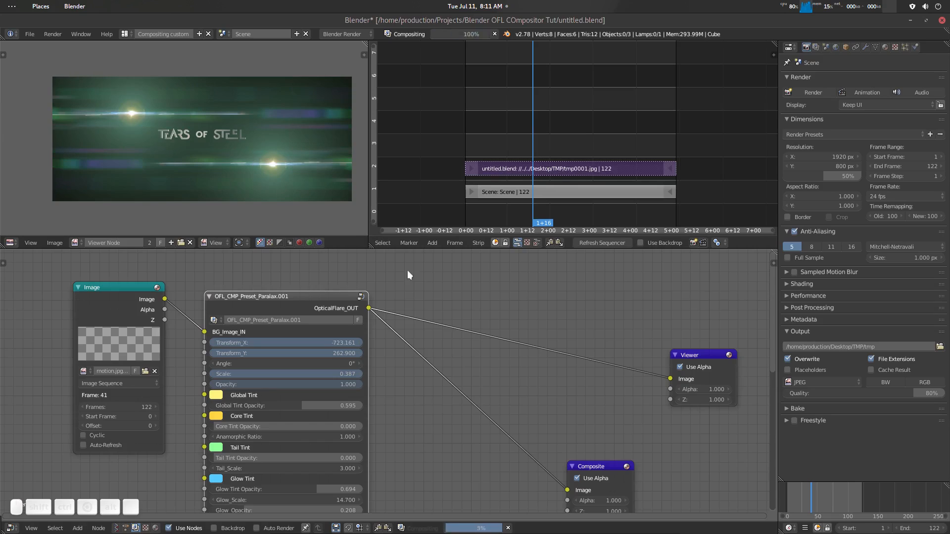
{"action": "left_click_drag", "start_coordinate": [525, 138], "coordinate": [581, 139]}
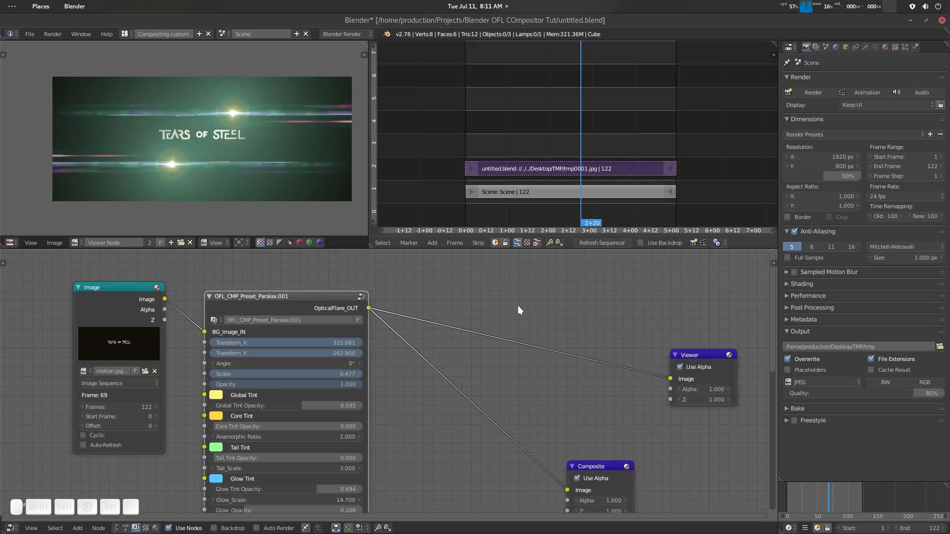
- Display the sequencer strips with the image preview, cut the flare-to-Viewer link and scrub back to 2+03
{"action": "right_click_drag", "start_coordinate": [527, 301], "coordinate": [530, 369], "text": "ctrl"}
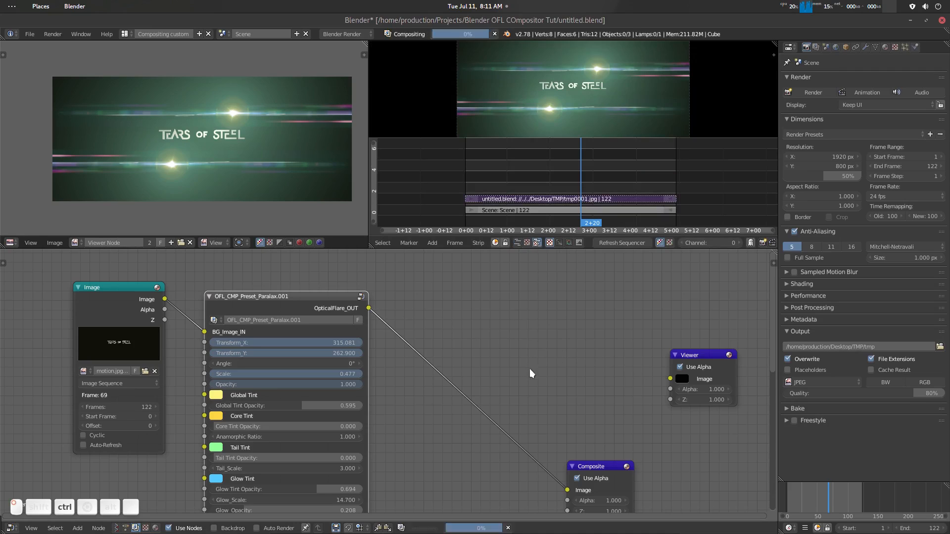
{"action": "left_click", "coordinate": [581, 212]}
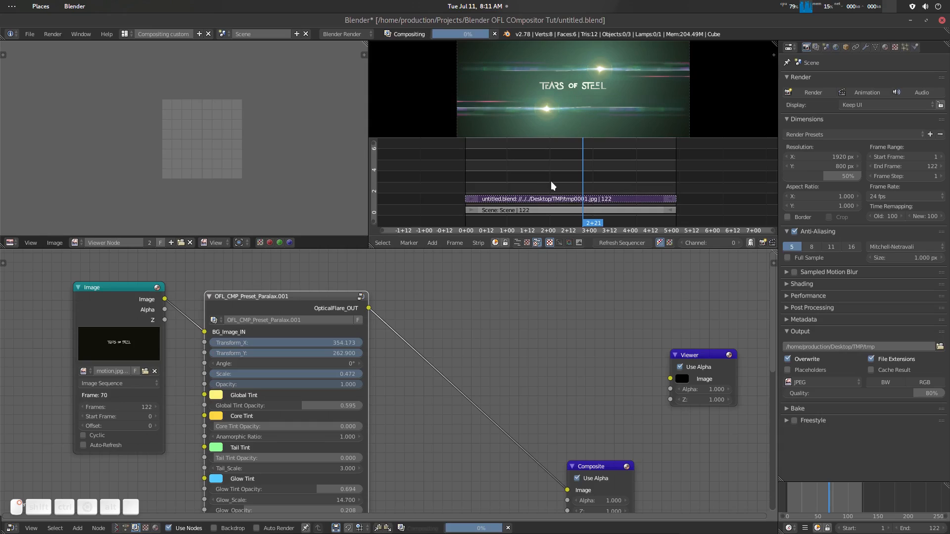
{"action": "left_click", "coordinate": [551, 182]}
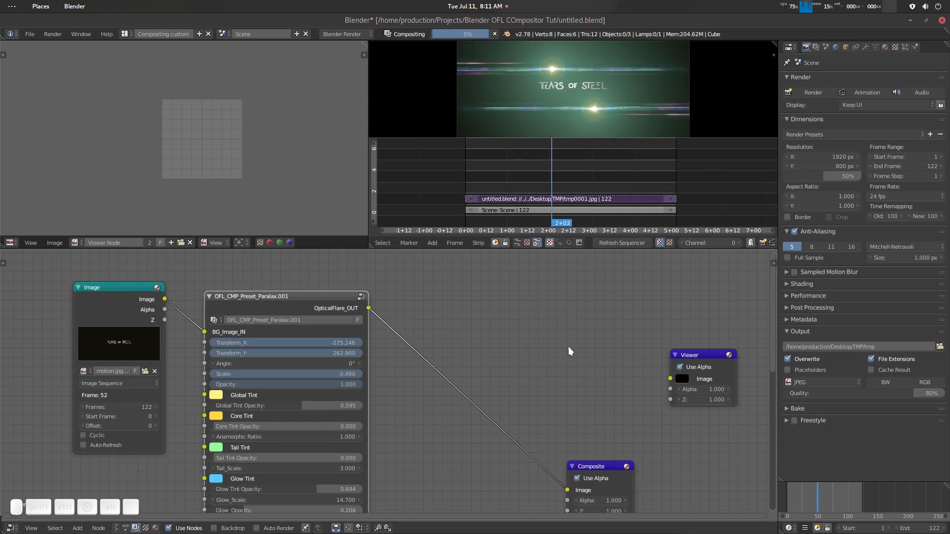
{"action": "scroll", "coordinate": [565, 346], "scroll_direction": "down", "scroll_amount": 1}
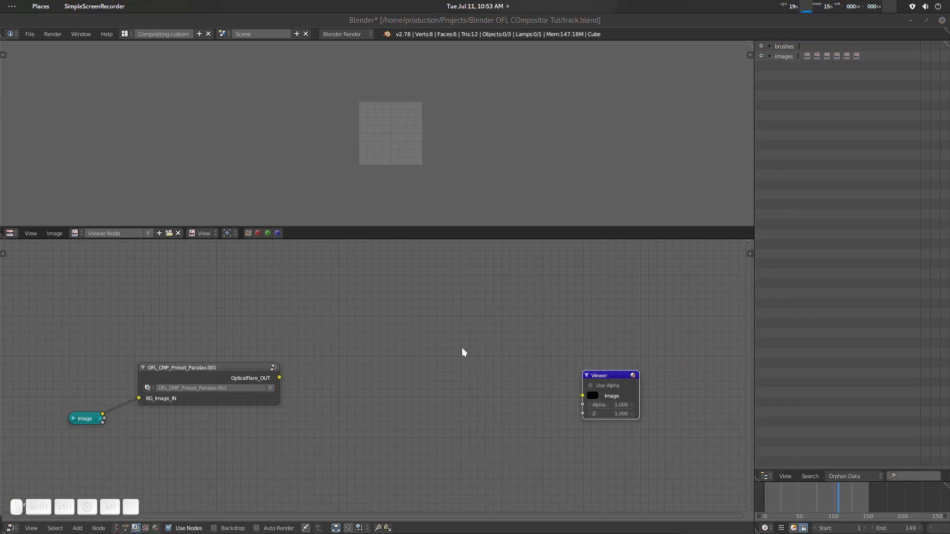
{"action": "scroll", "coordinate": [451, 312], "scroll_direction": "down", "scroll_amount": 1}
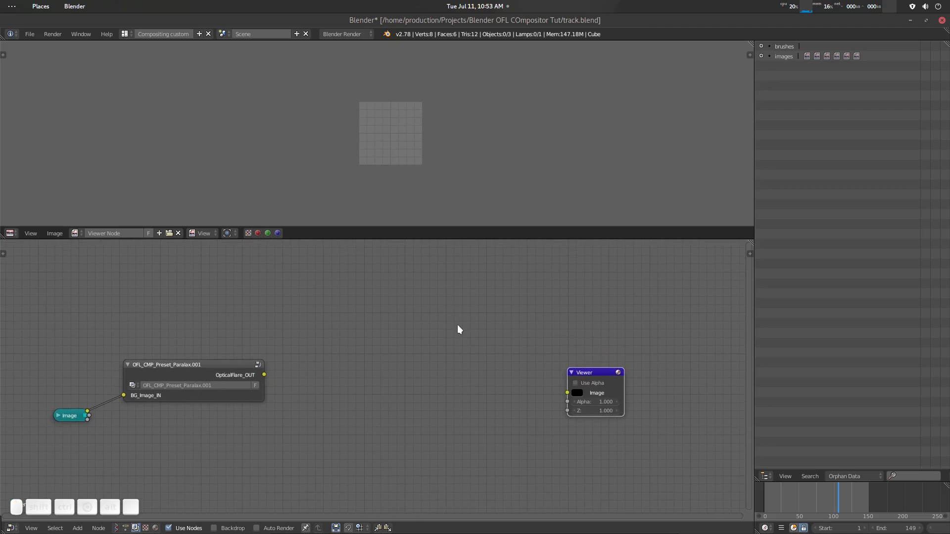
{"action": "scroll", "coordinate": [457, 324], "scroll_direction": "down", "scroll_amount": 1}
{"action": "scroll", "coordinate": [458, 326], "scroll_direction": "up", "scroll_amount": 2}
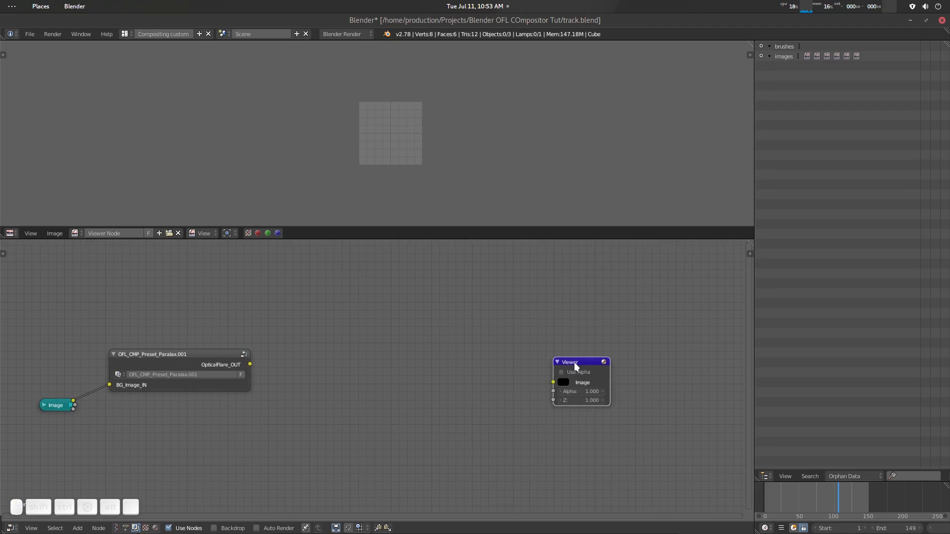
{"action": "left_click_drag", "start_coordinate": [574, 363], "coordinate": [575, 352]}
{"action": "middle_click_drag", "start_coordinate": [301, 354], "coordinate": [321, 354]}
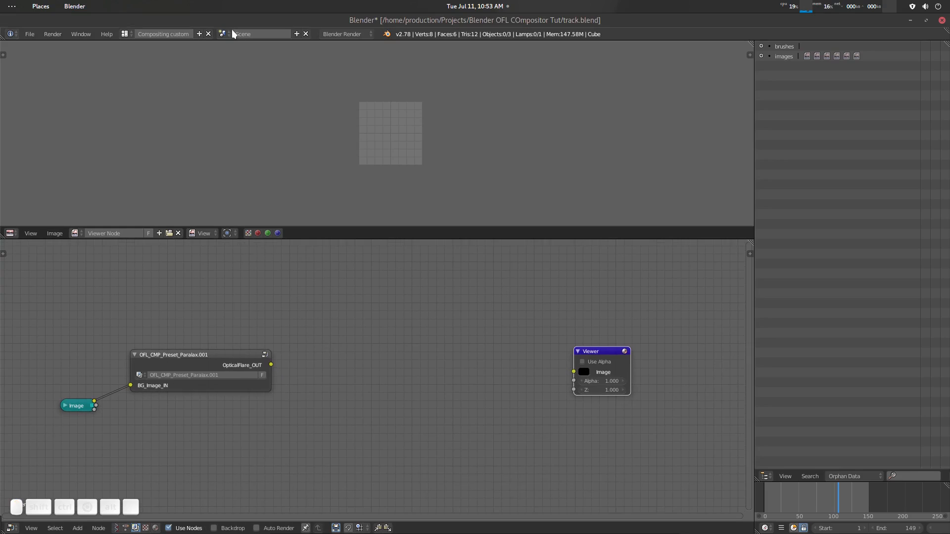
- Open the OFL_CMP_PRESET_BASICS scene, preview the Toxic preset through Viewer Node.001 and cut its Viewer link
{"action": "left_click", "coordinate": [222, 34]}
{"action": "left_click", "coordinate": [239, 47]}
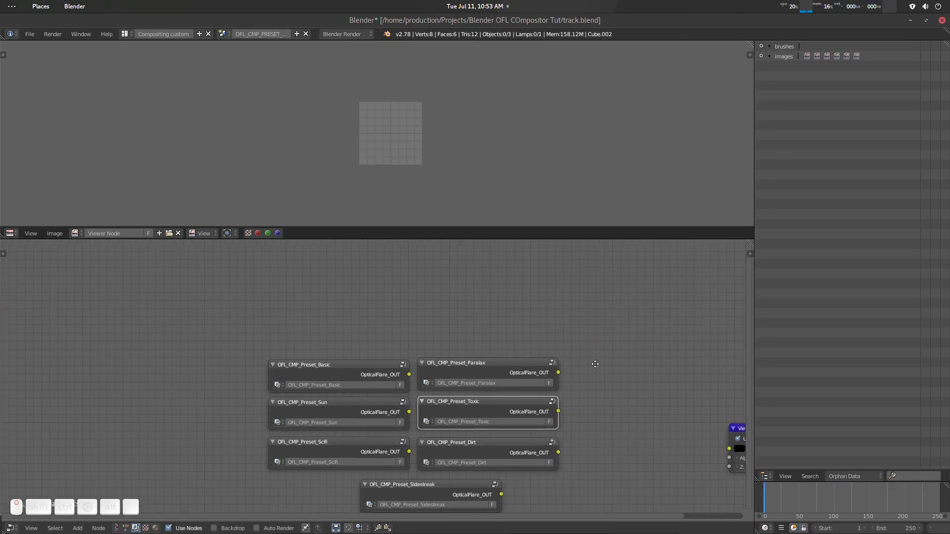
{"action": "middle_click_drag", "start_coordinate": [595, 364], "coordinate": [506, 310]}
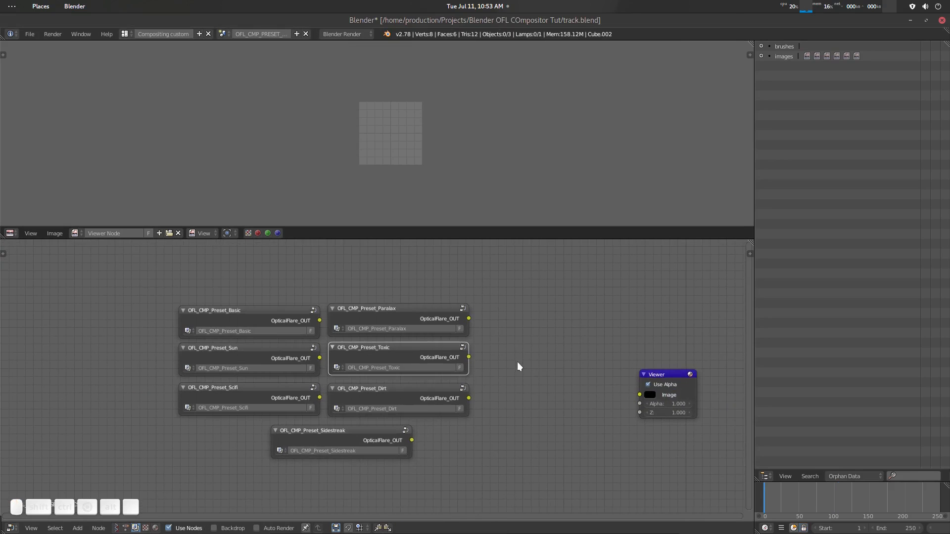
{"action": "left_click", "coordinate": [417, 352], "text": "ctrl+shift"}
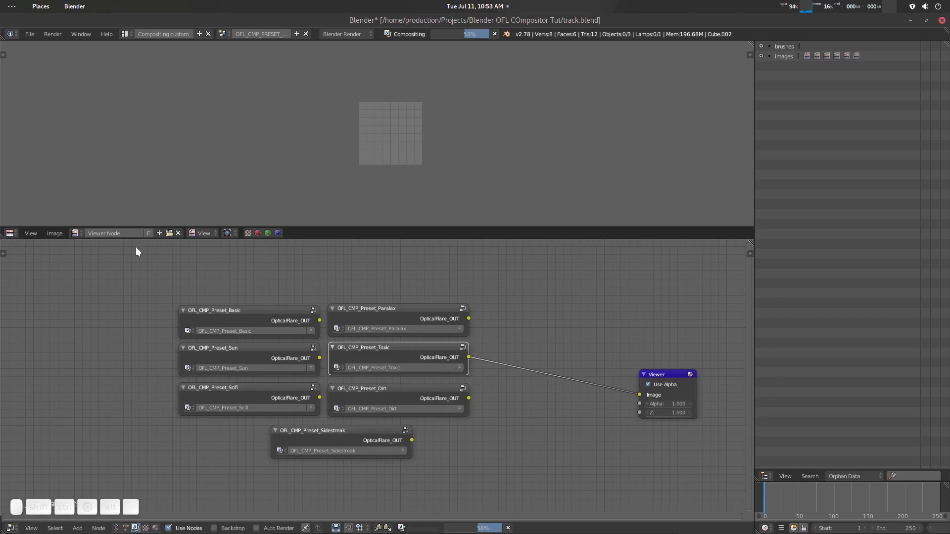
{"action": "left_click", "coordinate": [75, 233]}
{"action": "left_click", "coordinate": [119, 333]}
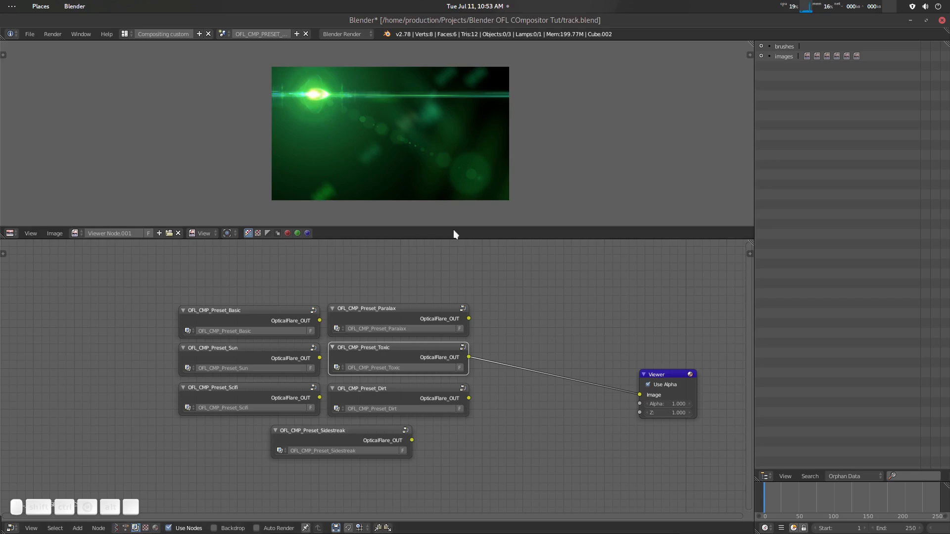
{"action": "right_click_drag", "start_coordinate": [553, 340], "coordinate": [541, 404], "text": "ctrl"}
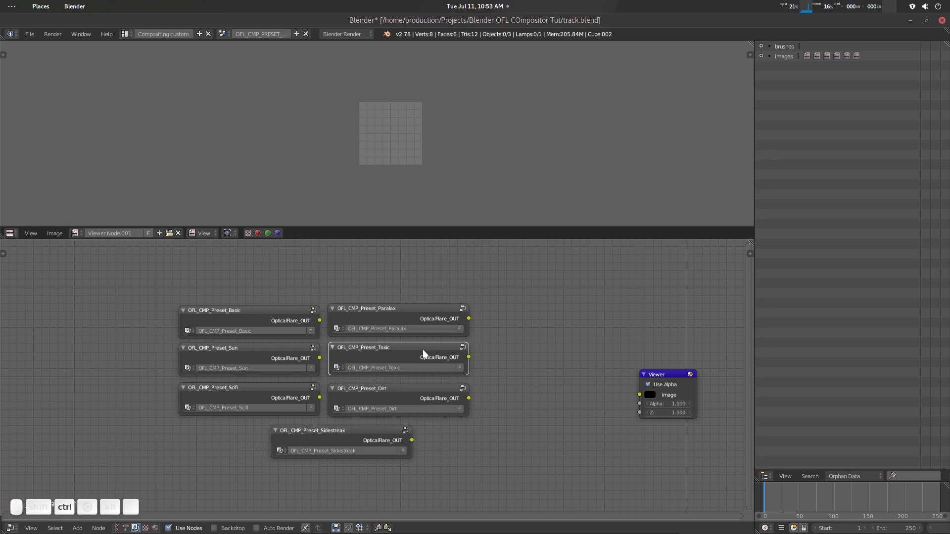
- Copy the Toxic preset node into the scene named Scene and place it between the Paralax and Viewer nodes
{"action": "left_click", "coordinate": [222, 34]}
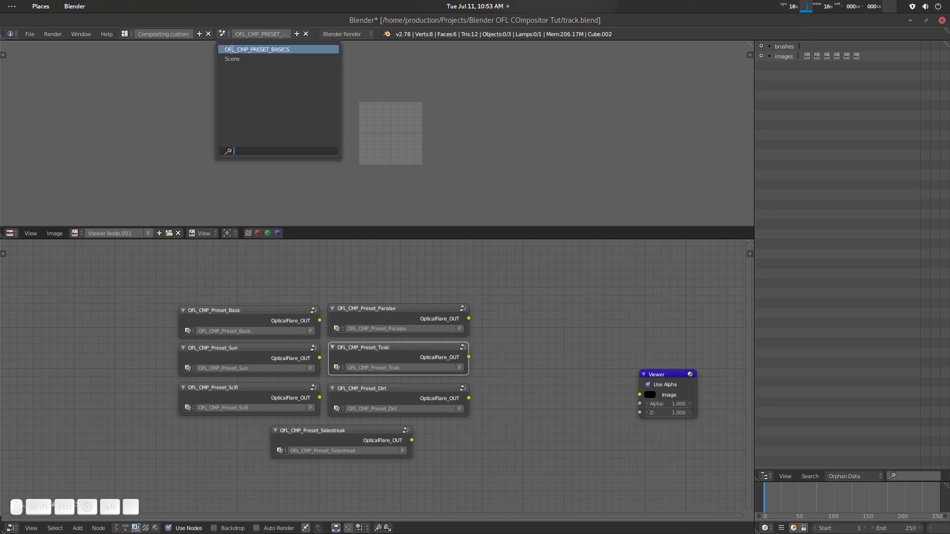
{"action": "left_click", "coordinate": [232, 59]}
{"action": "scroll", "coordinate": [253, 378], "scroll_direction": "left", "scroll_amount": 4, "text": "ctrl"}
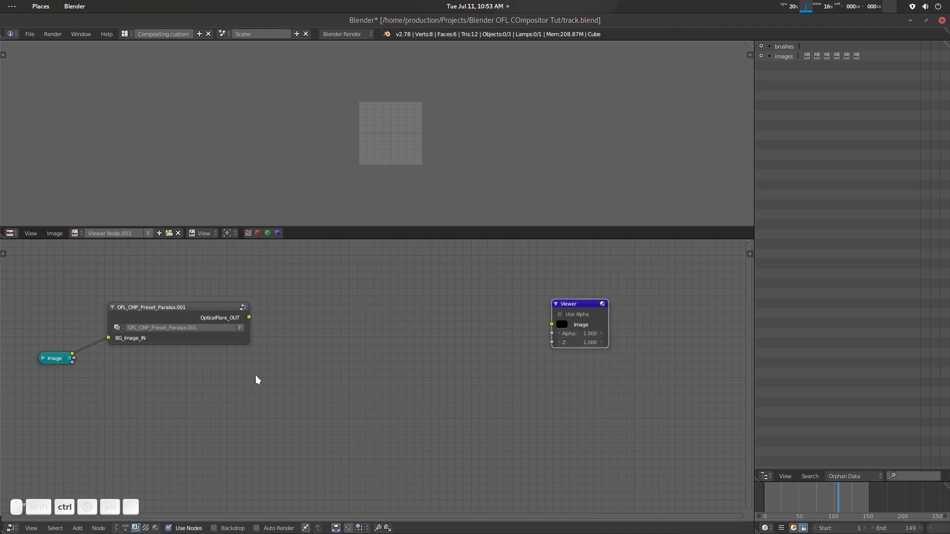
{"action": "key", "text": "ctrl+v"}
{"action": "left_click_drag", "start_coordinate": [485, 366], "coordinate": [392, 376]}
{"action": "left_click", "coordinate": [455, 370]}
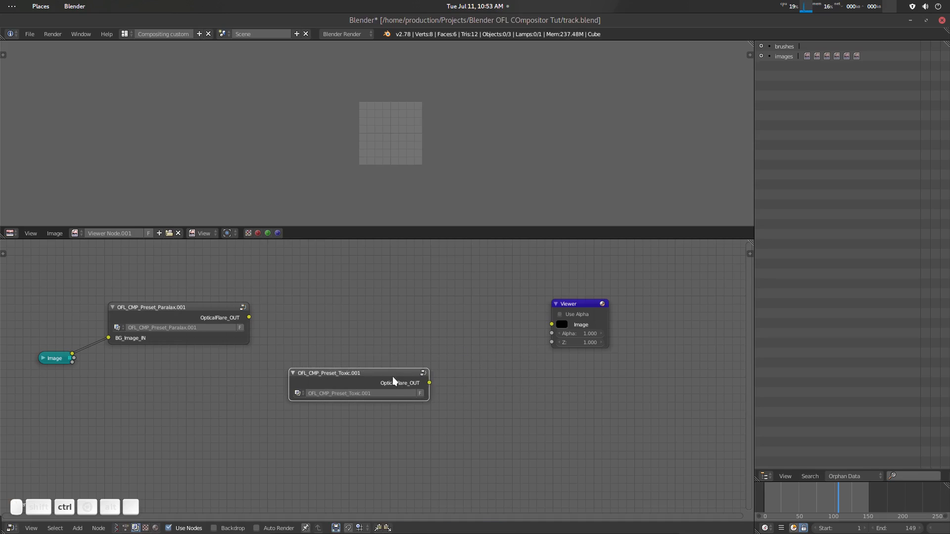
- Link the pasted Toxic node to the Viewer and display the Viewer Node image in the image editor
{"action": "left_click", "coordinate": [393, 376], "text": "ctrl+shift"}
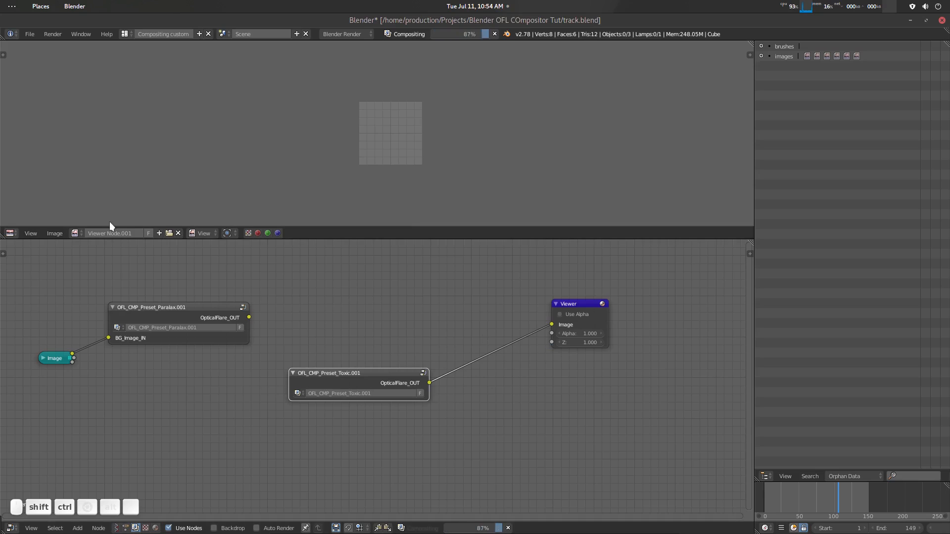
{"action": "left_click", "coordinate": [74, 233]}
{"action": "left_click", "coordinate": [126, 322]}
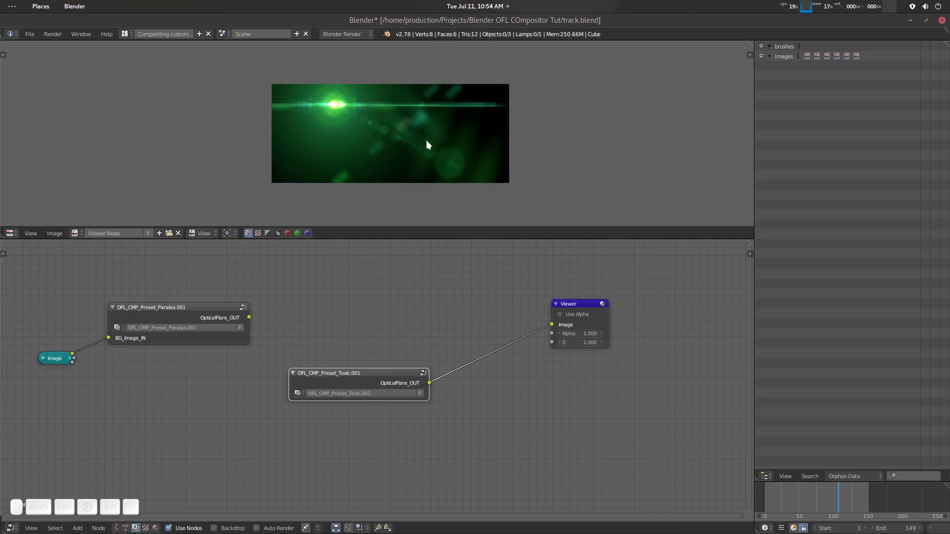
{"action": "scroll", "coordinate": [429, 145], "scroll_direction": "up", "scroll_amount": 1}
{"action": "left_click_drag", "start_coordinate": [587, 306], "coordinate": [623, 320]}
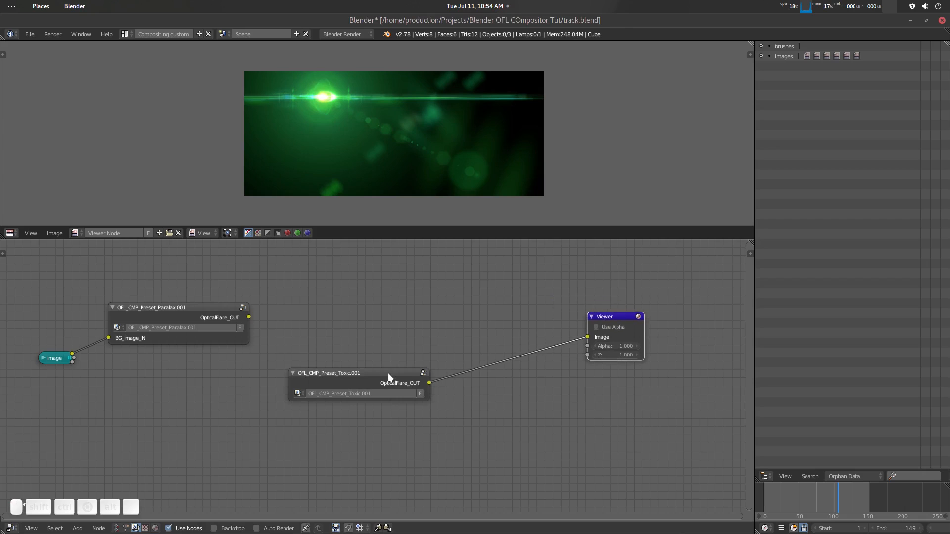
- Move the Toxic node down below the Paralax node and cut its link to the Viewer
{"action": "left_click_drag", "start_coordinate": [388, 373], "coordinate": [313, 404]}
{"action": "left_click_drag", "start_coordinate": [423, 369], "coordinate": [460, 391], "text": "ctrl"}
{"action": "mouse_move", "coordinate": [439, 330]}
{"action": "middle_mouse_down"}
{"action": "mouse_move", "coordinate": [455, 349]}
{"action": "mouse_move", "coordinate": [424, 358]}
{"action": "mouse_move", "coordinate": [435, 333]}
{"action": "middle_mouse_up"}
{"action": "scroll", "coordinate": [426, 354], "scroll_direction": "up", "scroll_amount": 1}
{"action": "scroll", "coordinate": [435, 330], "scroll_direction": "down", "scroll_amount": 1}
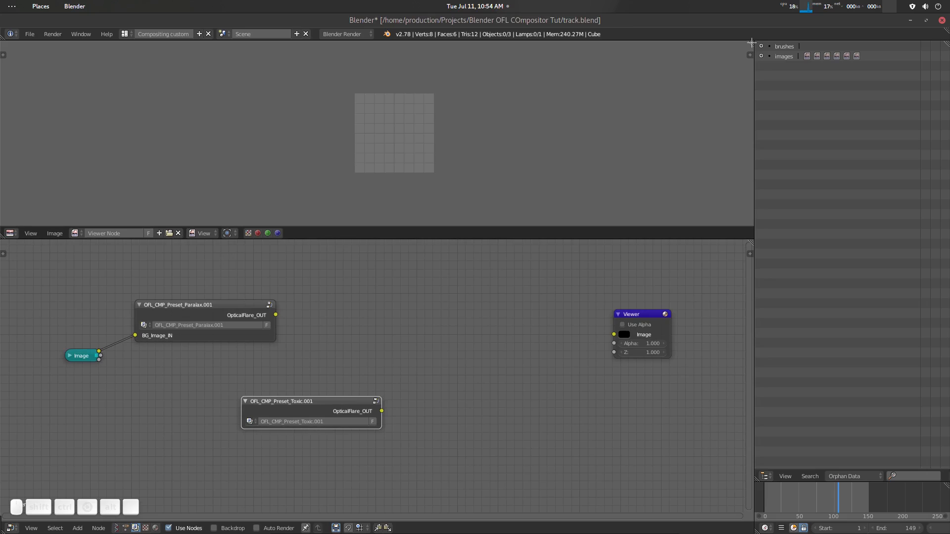
- Split the image editor into two side-by-side areas and turn the new one into a Movie Clip Editor
{"action": "left_click_drag", "start_coordinate": [752, 43], "coordinate": [396, 148]}
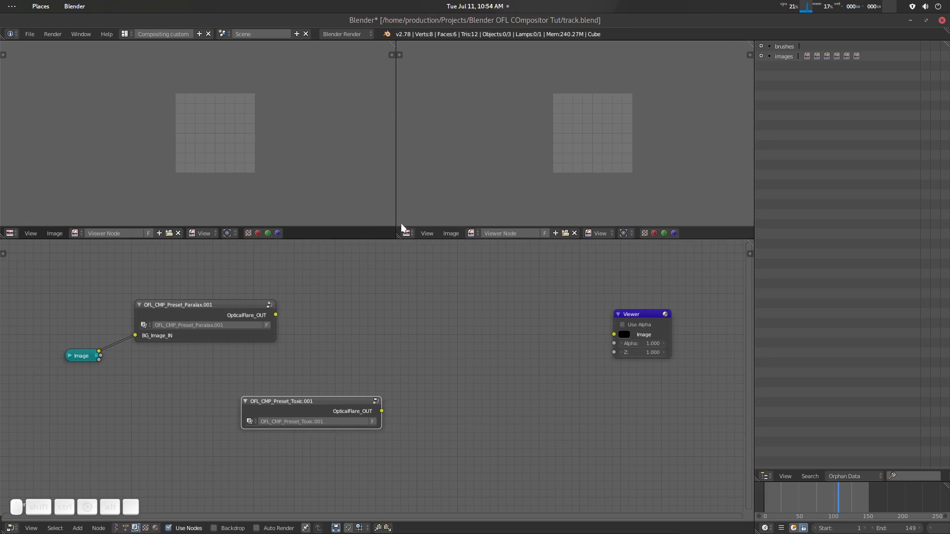
{"action": "left_click", "coordinate": [406, 233]}
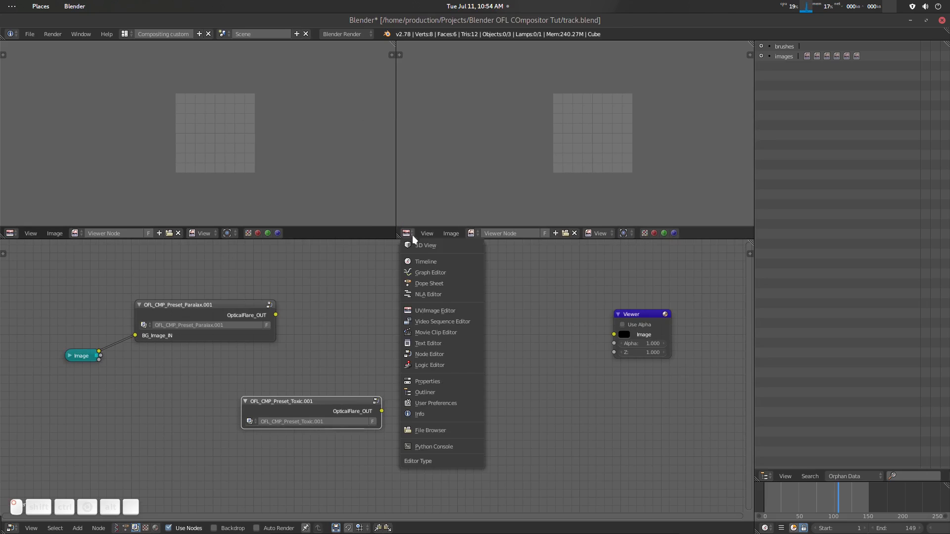
{"action": "left_click", "coordinate": [439, 333]}
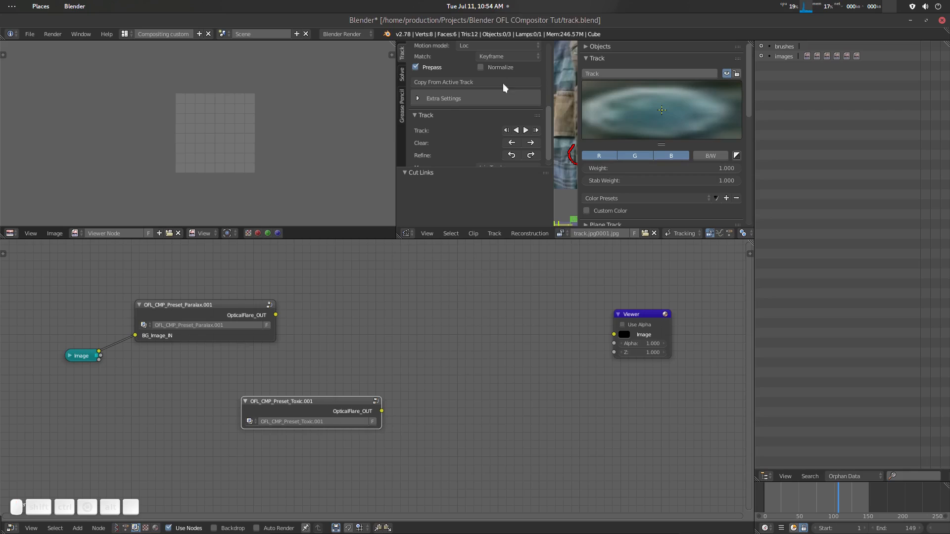
- Narrow the clip editor's tool shelf and delete all existing tracks from the track.jpg0001.jpg clip
{"action": "scroll", "coordinate": [529, 96], "scroll_direction": "up", "scroll_amount": 6}
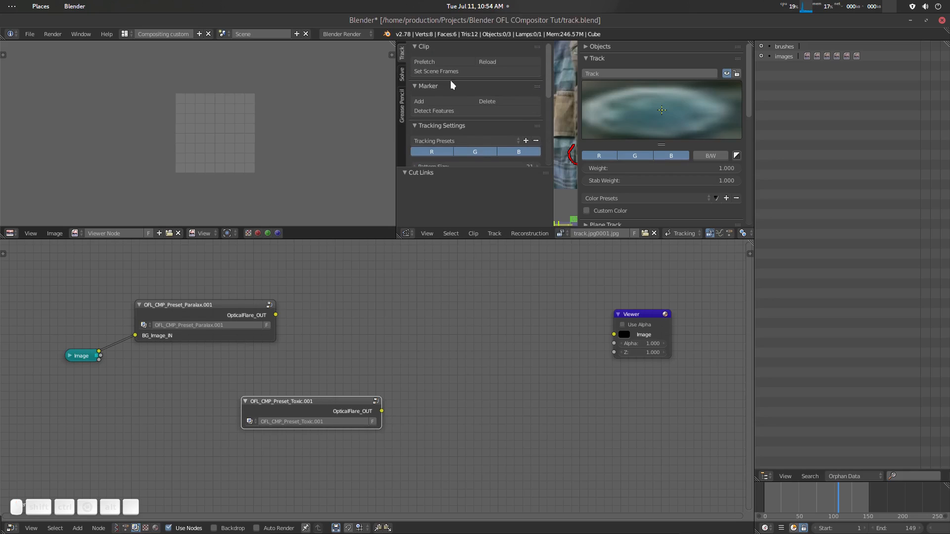
{"action": "scroll", "coordinate": [680, 184], "scroll_direction": "down", "scroll_amount": 4}
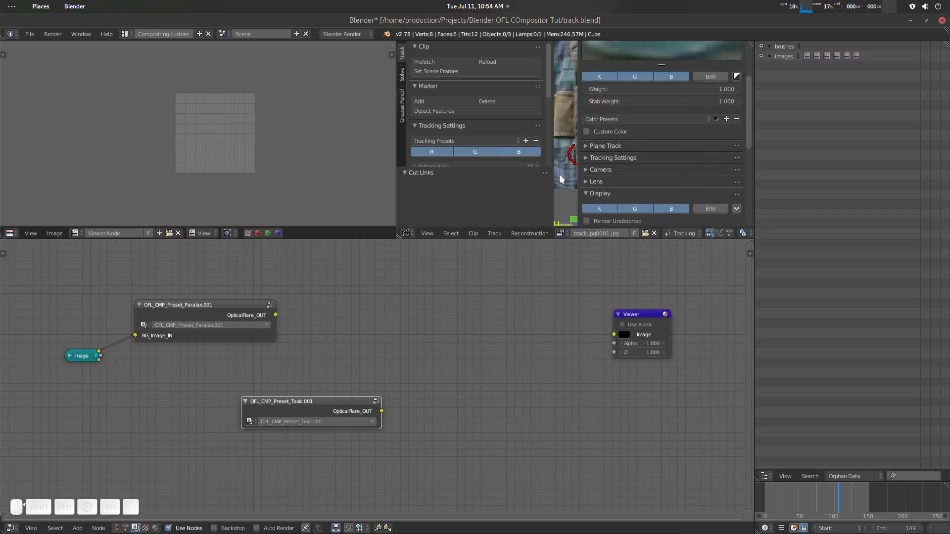
{"action": "left_click_drag", "start_coordinate": [553, 173], "coordinate": [421, 171]}
{"action": "scroll", "coordinate": [531, 149], "scroll_direction": "down", "scroll_amount": 3}
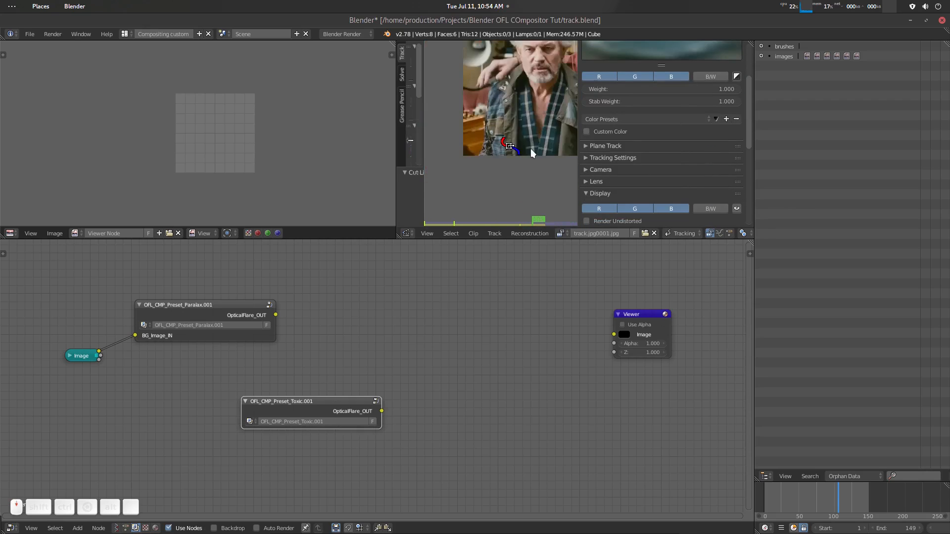
{"action": "middle_click_drag", "start_coordinate": [530, 134], "coordinate": [501, 159]}
{"action": "key", "text": "a"}
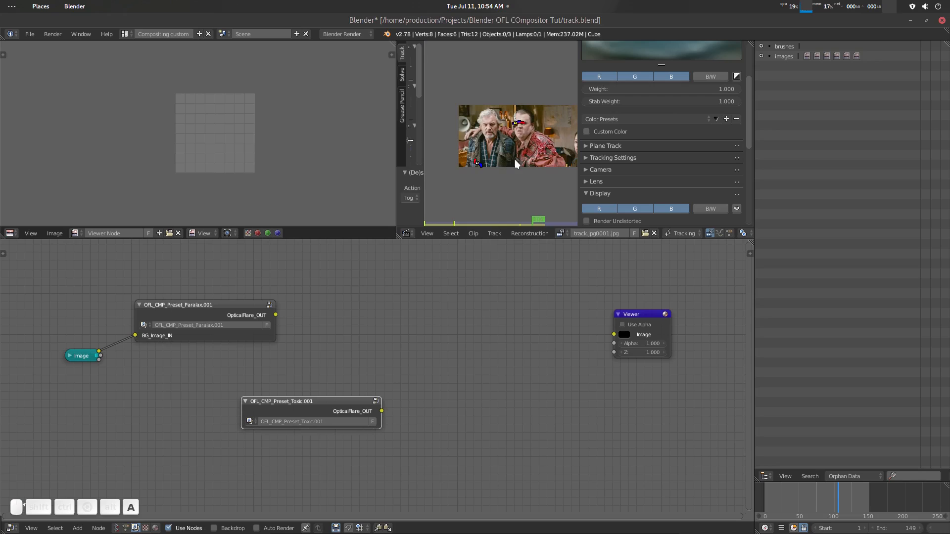
{"action": "key", "text": "x"}
{"action": "left_click", "coordinate": [515, 159]}
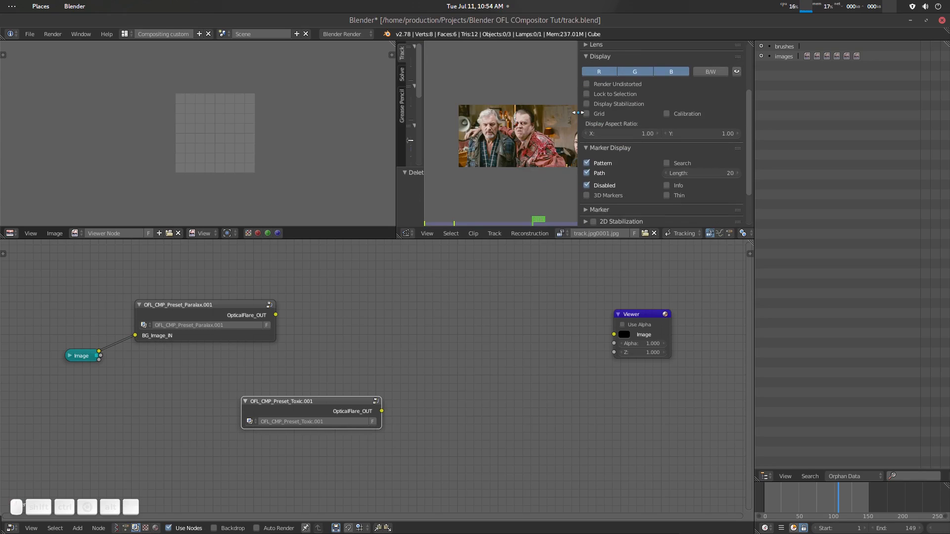
- Narrow the clip editor's properties region and open all track.jpg images from the tracker footage folder as the clip
{"action": "left_click_drag", "start_coordinate": [578, 113], "coordinate": [694, 116]}
{"action": "scroll", "coordinate": [571, 151], "scroll_direction": "up", "scroll_amount": 1}
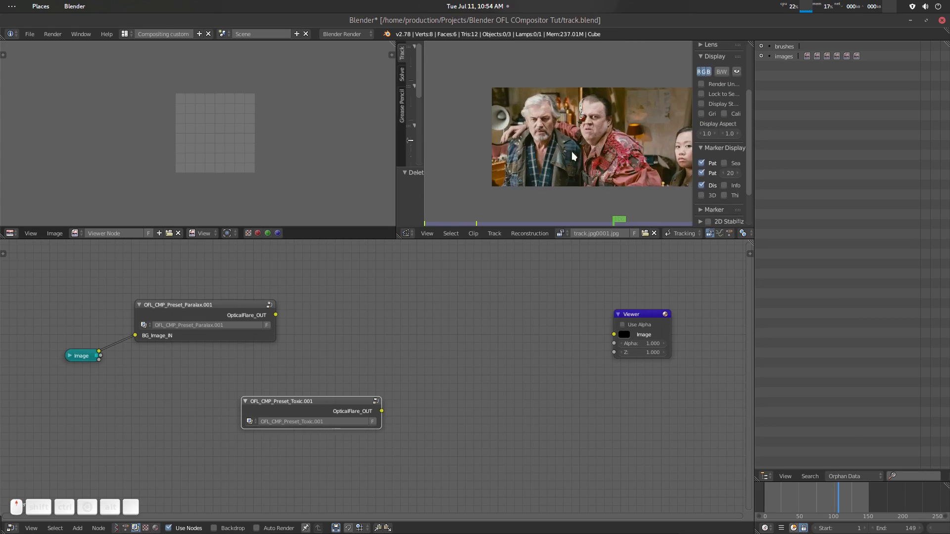
{"action": "middle_click_drag", "start_coordinate": [593, 158], "coordinate": [574, 150]}
{"action": "left_click", "coordinate": [645, 233]}
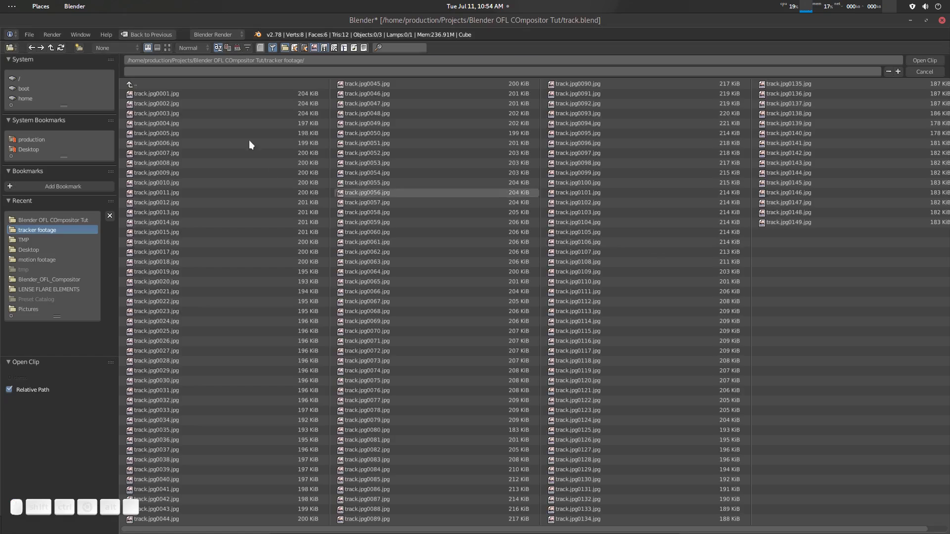
{"action": "left_click", "coordinate": [180, 85]}
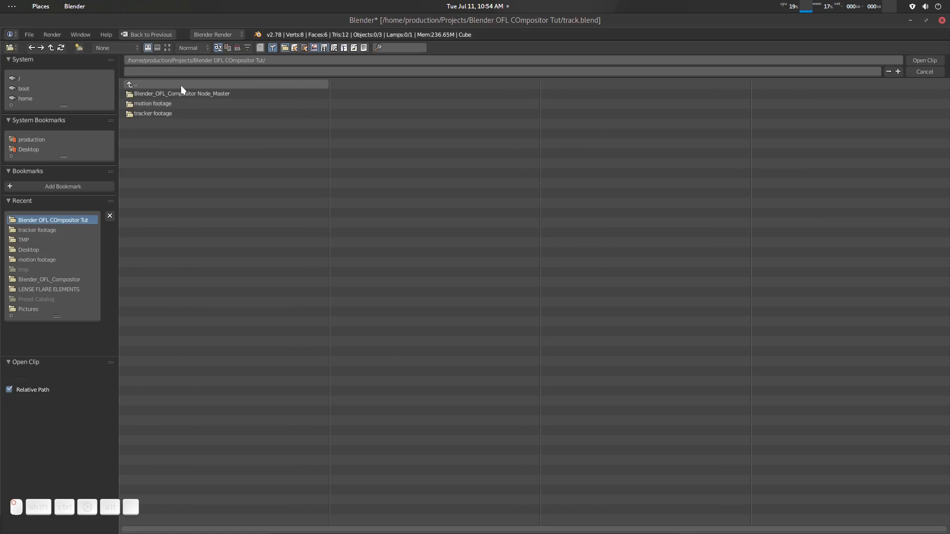
{"action": "left_click", "coordinate": [168, 113]}
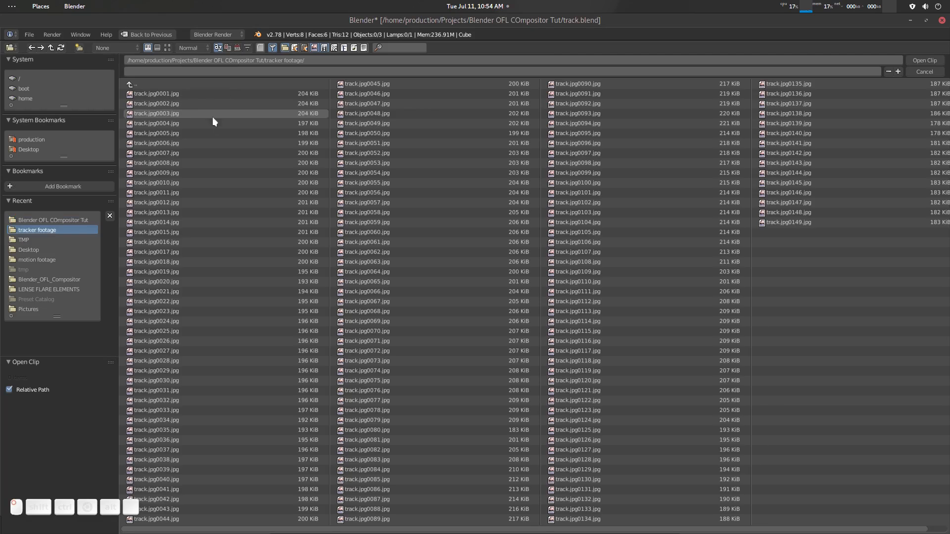
{"action": "key", "text": "a"}
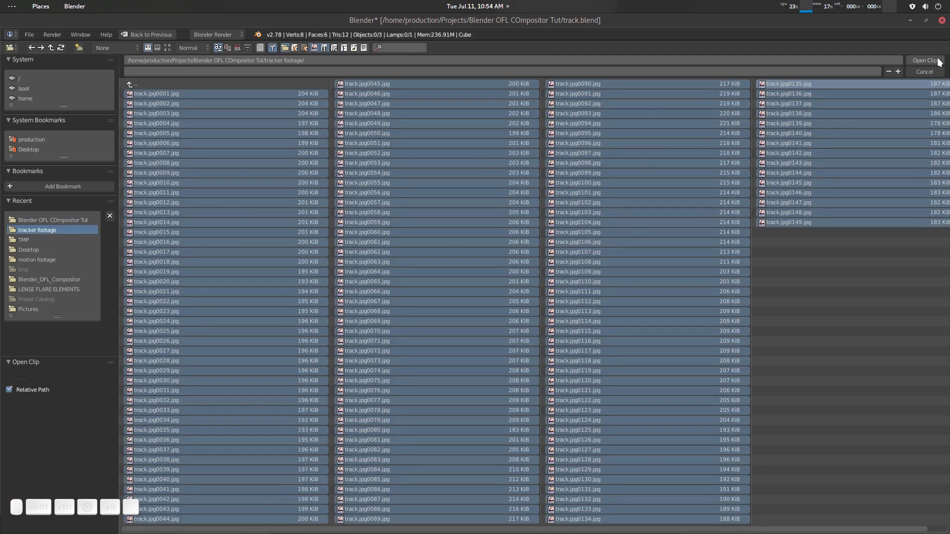
{"action": "left_click", "coordinate": [924, 60]}
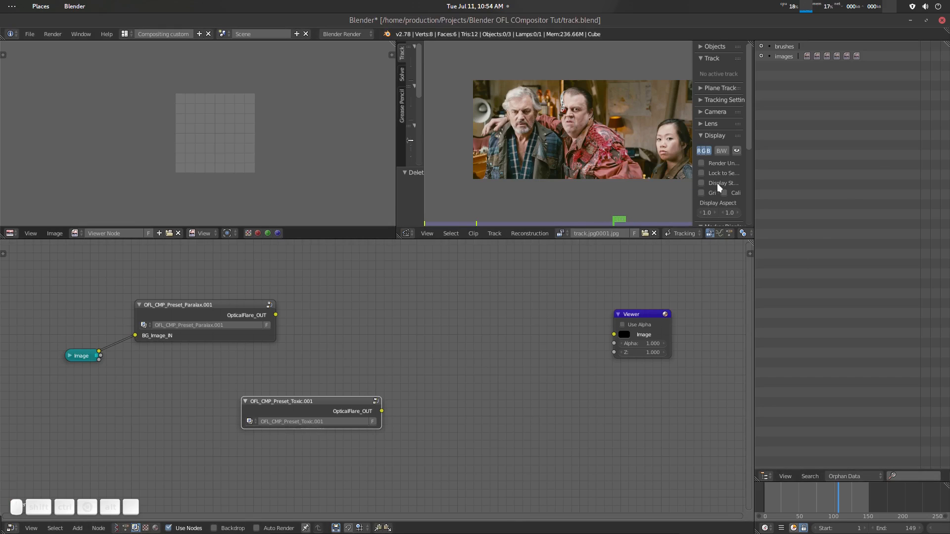
- Match the scene's frame range to the clip and prefetch the clip's frames for faster playback
{"action": "left_click_drag", "start_coordinate": [423, 103], "coordinate": [540, 103]}
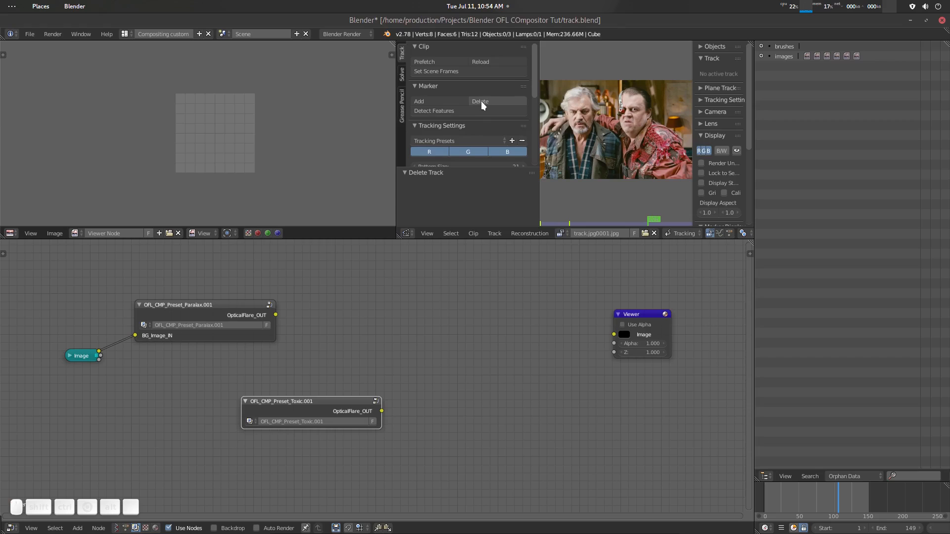
{"action": "left_click", "coordinate": [458, 73]}
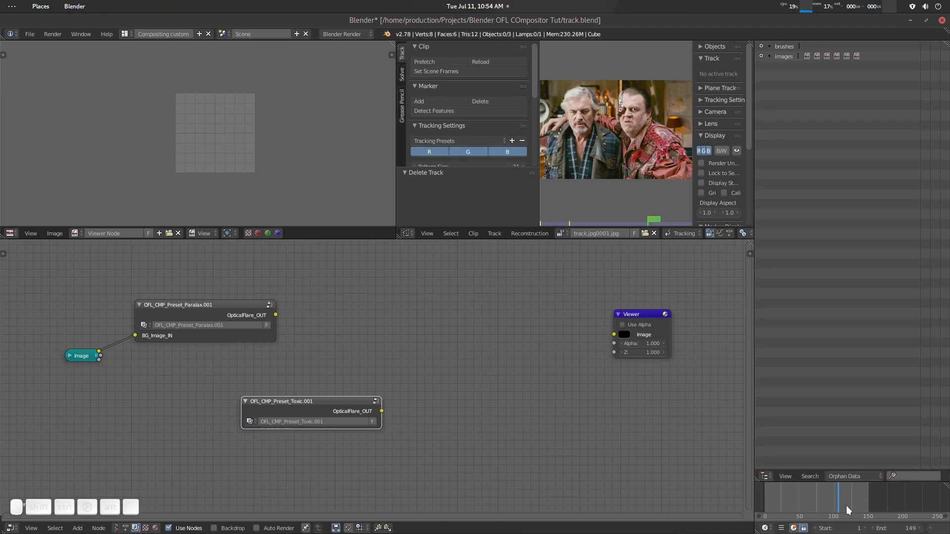
{"action": "left_click", "coordinate": [869, 502]}
{"action": "left_click_drag", "start_coordinate": [855, 497], "coordinate": [809, 502]}
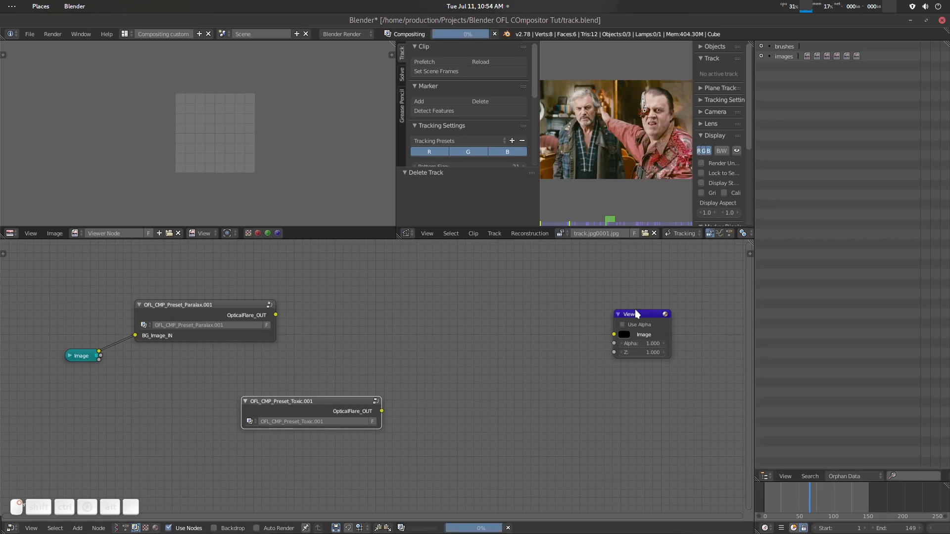
{"action": "left_click", "coordinate": [447, 61]}
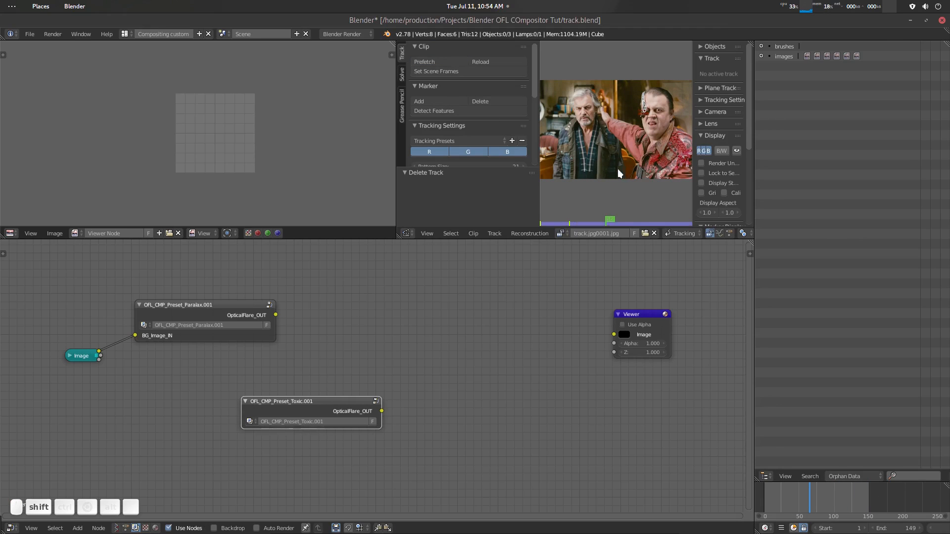
- Maximize the Movie Clip Editor and enlarge the footage for tracking
{"action": "key", "text": "shift+space"}
{"action": "middle_click_drag", "start_coordinate": [658, 303], "coordinate": [596, 315]}
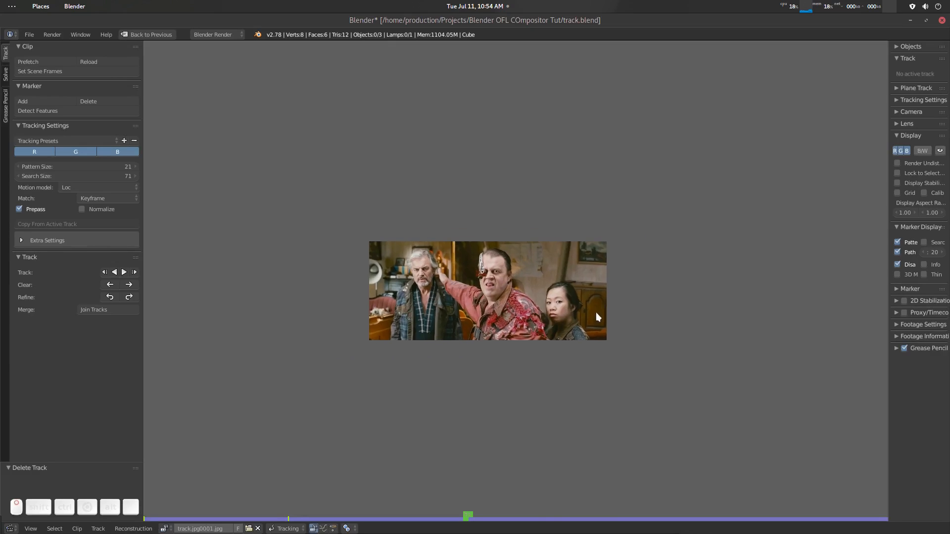
{"action": "scroll", "coordinate": [596, 314], "scroll_direction": "up", "scroll_amount": 2}
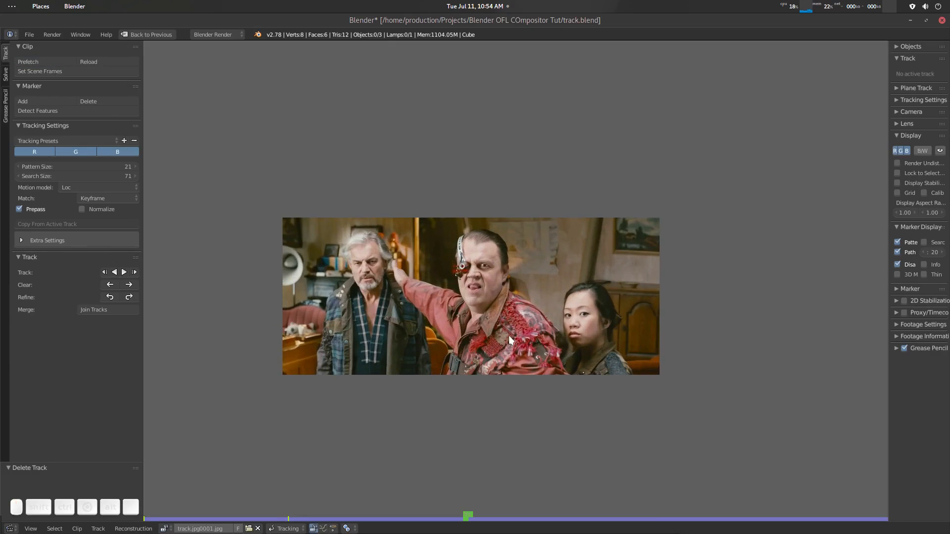
- Go to the clip's first frame and widen the clip editor's properties region
{"action": "middle_click_drag", "start_coordinate": [509, 336], "coordinate": [504, 327]}
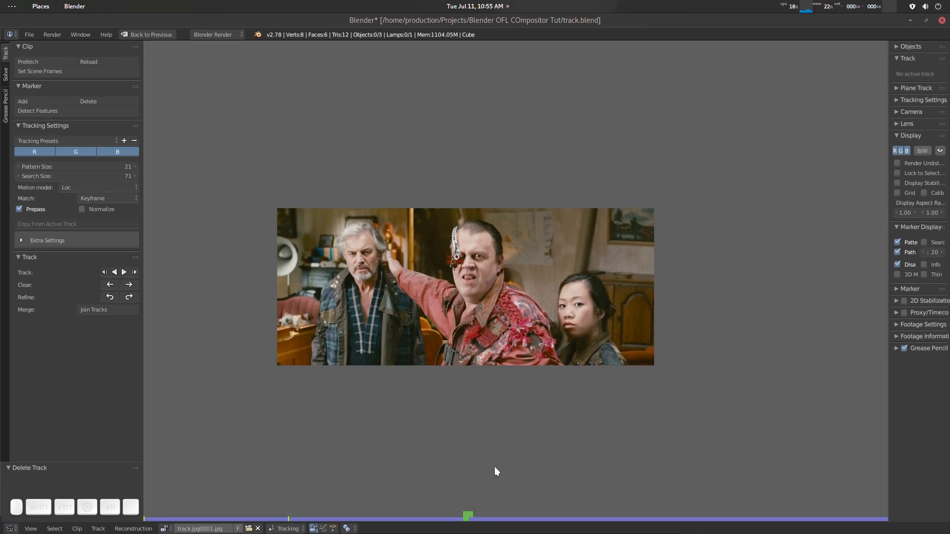
{"action": "key", "text": "shift+Left"}
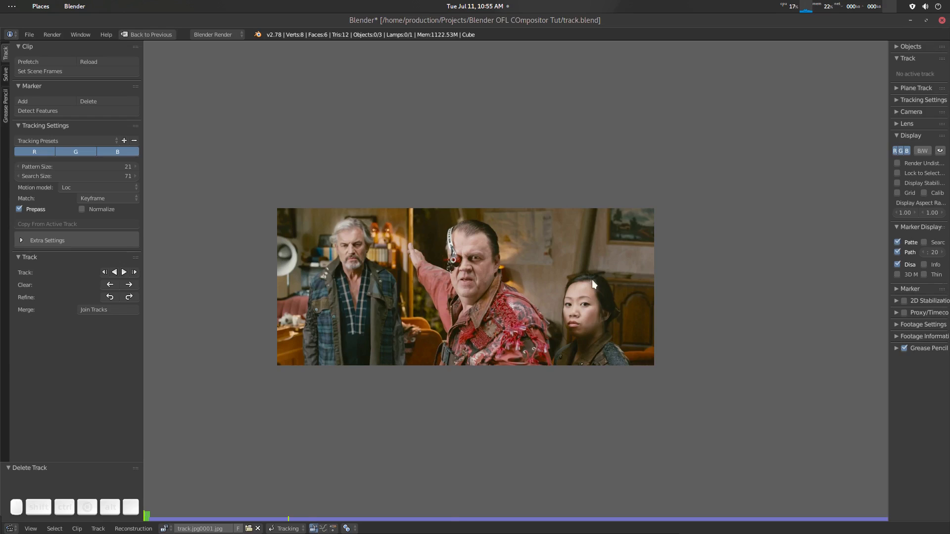
{"action": "scroll", "coordinate": [495, 270], "scroll_direction": "up", "scroll_amount": 7}
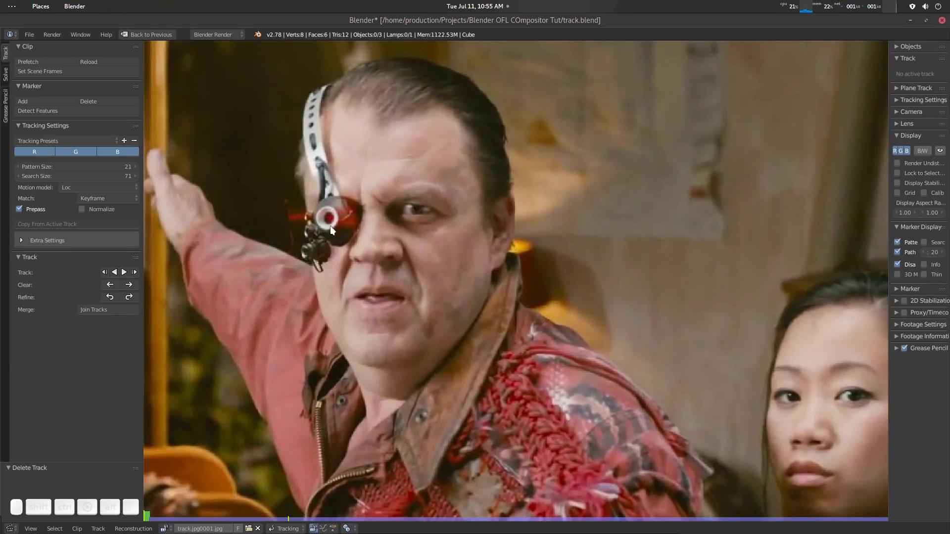
{"action": "middle_click_drag", "start_coordinate": [340, 228], "coordinate": [360, 232]}
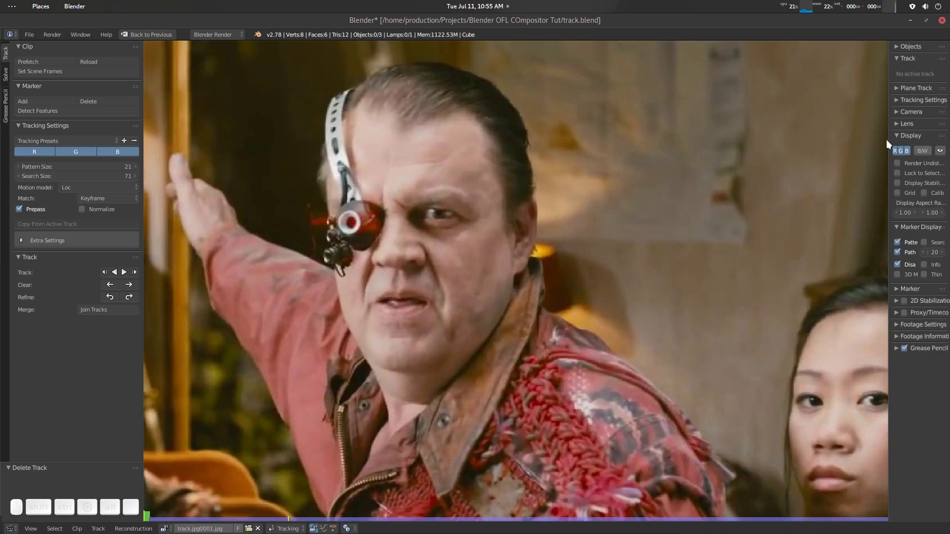
{"action": "left_click_drag", "start_coordinate": [886, 140], "coordinate": [776, 138]}
{"action": "left_click", "coordinate": [808, 48]}
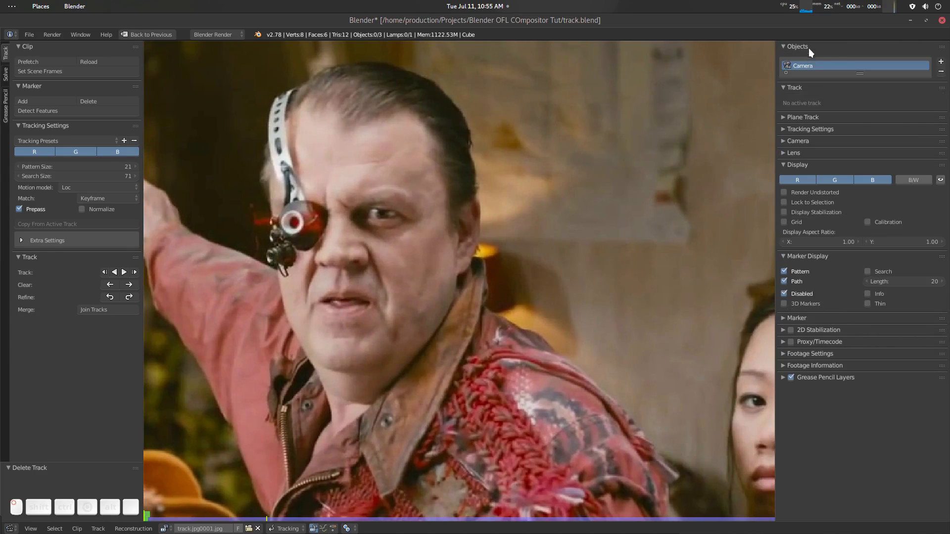
{"action": "left_click", "coordinate": [812, 47]}
- Add a tracking marker centred on the red lens of the middle man's eyepiece and scale it by 0.987
{"action": "middle_click_drag", "start_coordinate": [420, 266], "coordinate": [460, 268]}
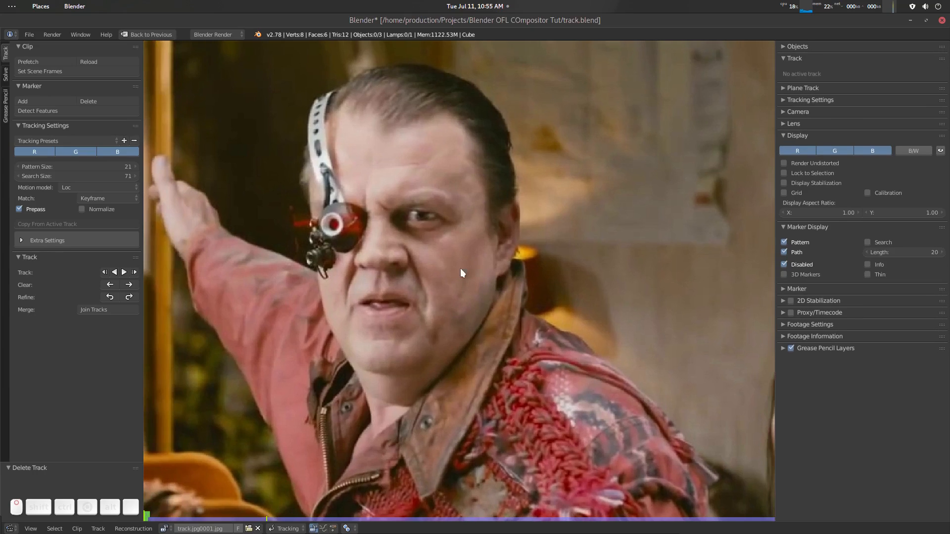
{"action": "left_click", "coordinate": [336, 229], "text": "ctrl"}
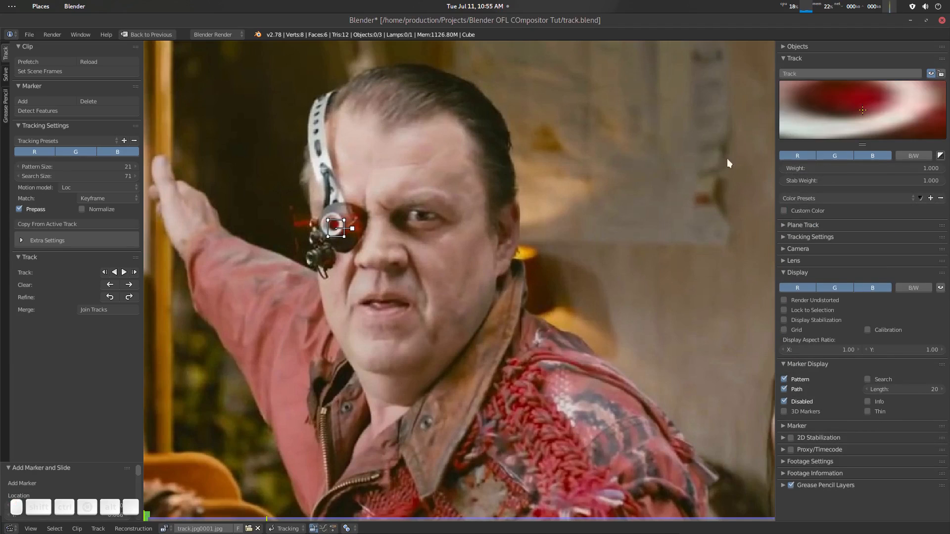
{"action": "left_click_drag", "start_coordinate": [861, 89], "coordinate": [890, 105]}
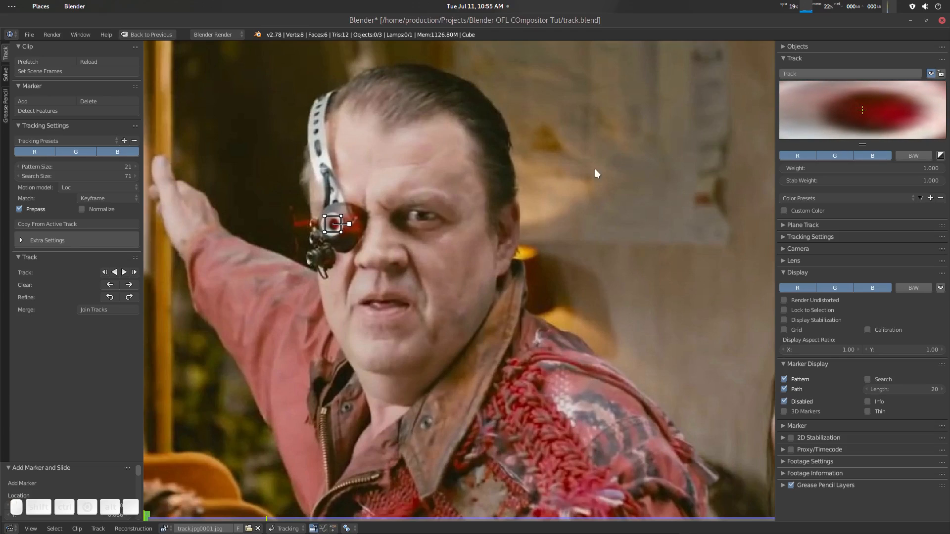
{"action": "key", "text": "s"}
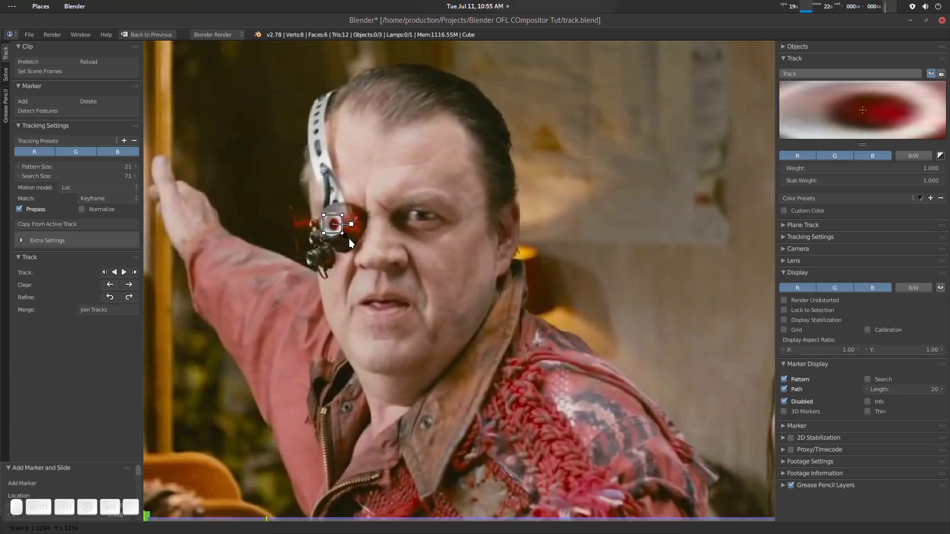
{"action": "left_click", "coordinate": [347, 236]}
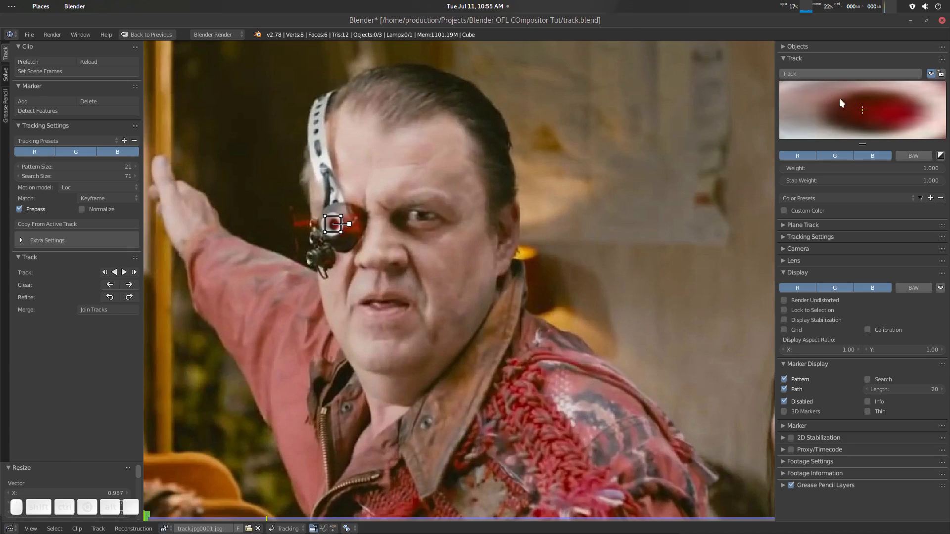
- Refine the eyepiece marker by scaling it by 0.695 and 1.199 and repositioning its pattern over the red lens
{"action": "left_click_drag", "start_coordinate": [839, 98], "coordinate": [865, 99]}
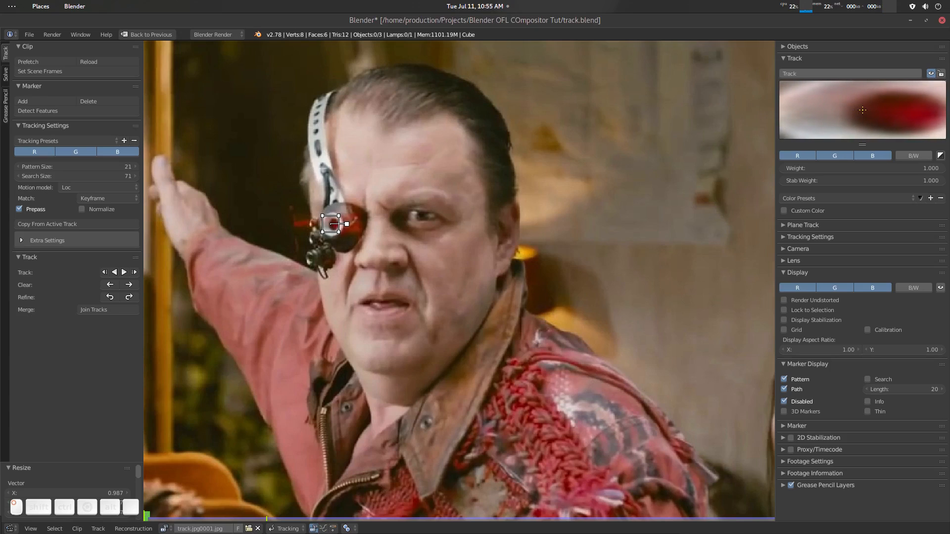
{"action": "key", "text": "s"}
{"action": "left_click", "coordinate": [354, 242]}
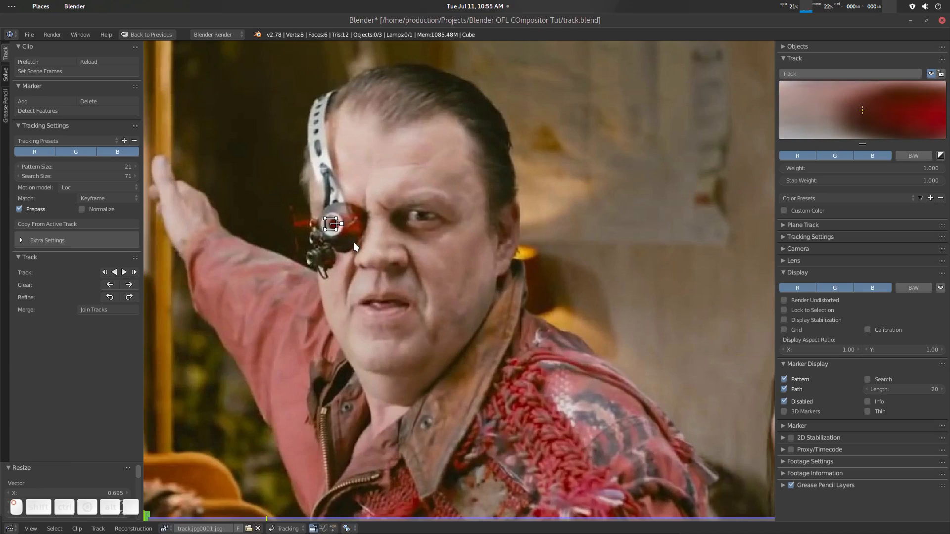
{"action": "left_click_drag", "start_coordinate": [884, 108], "coordinate": [873, 109]}
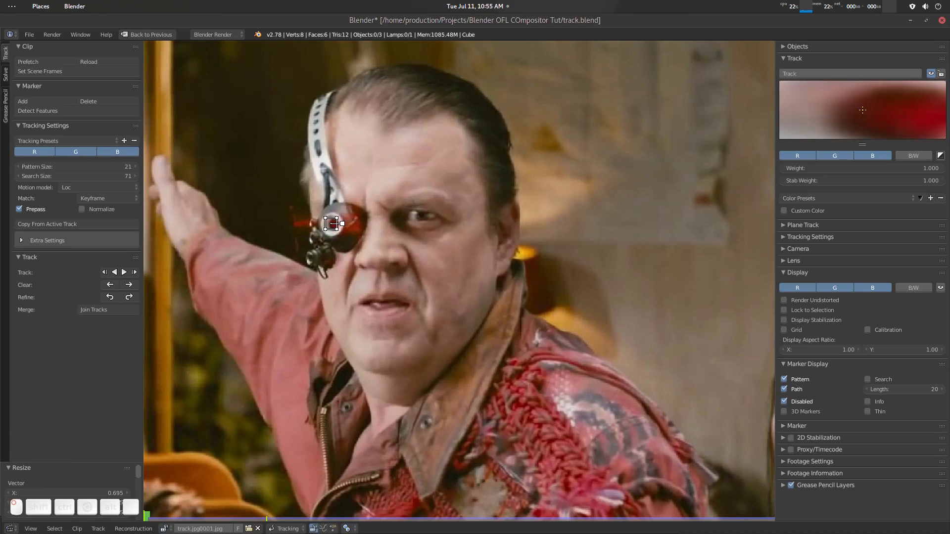
{"action": "key", "text": "s"}
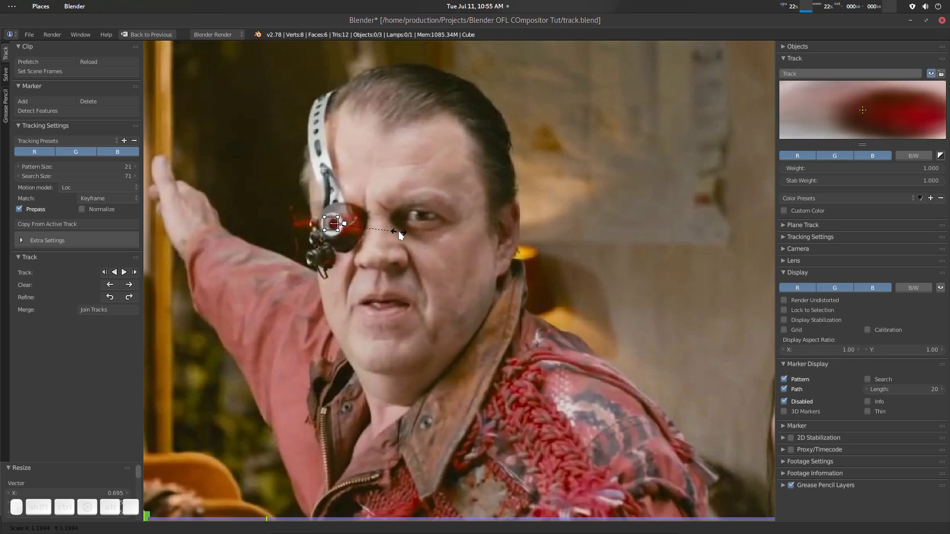
{"action": "left_click", "coordinate": [399, 230]}
{"action": "key", "text": "g"}
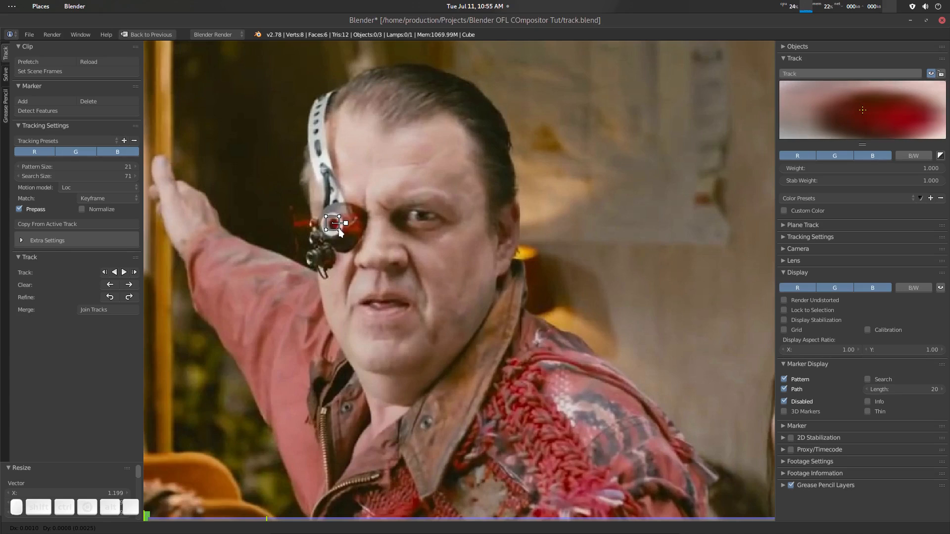
{"action": "left_click", "coordinate": [340, 233]}
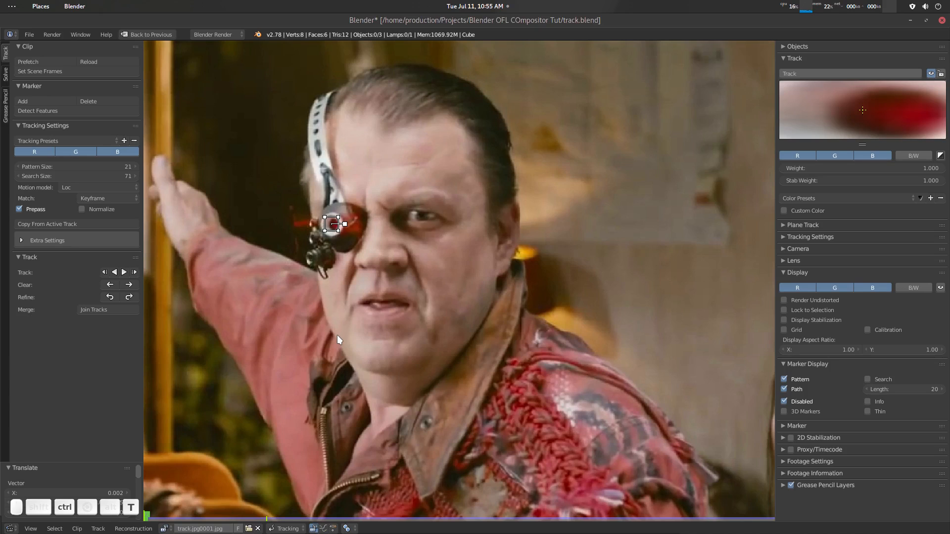
- Track the eyepiece marker forward through the clip, scrub back to check its path, and rename the track TrackEye
{"action": "key", "text": "ctrl+t"}
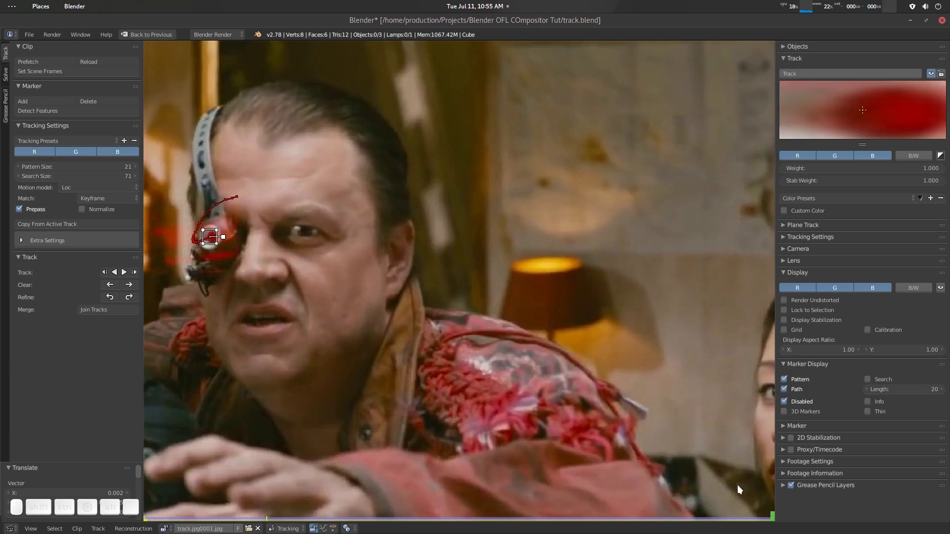
{"action": "scroll", "coordinate": [537, 384], "scroll_direction": "down", "scroll_amount": 5}
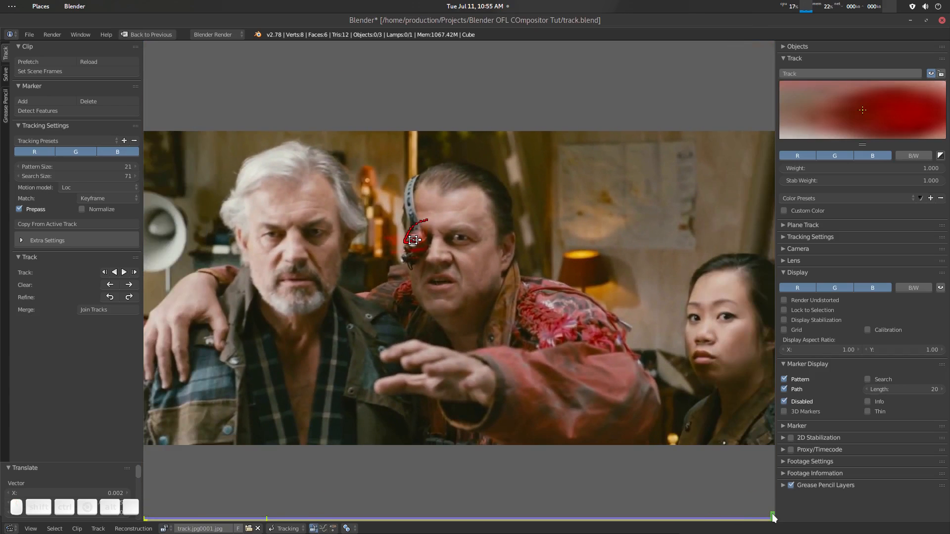
{"action": "mouse_move", "coordinate": [773, 517]}
{"action": "left_mouse_down"}
{"action": "mouse_move", "coordinate": [180, 506]}
{"action": "mouse_move", "coordinate": [550, 506]}
{"action": "mouse_move", "coordinate": [775, 494]}
{"action": "mouse_move", "coordinate": [650, 502]}
{"action": "left_mouse_up"}
{"action": "left_click", "coordinate": [812, 73]}
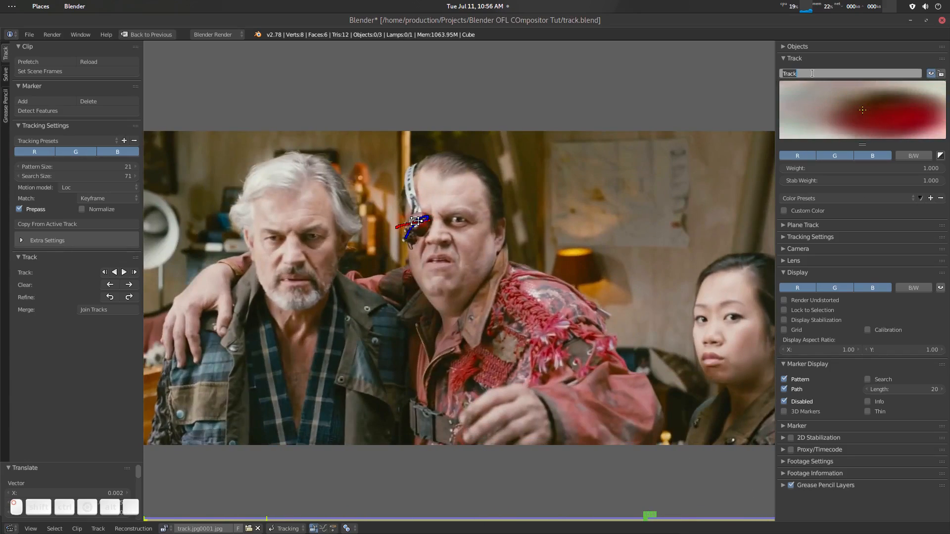
{"action": "key", "text": "Return"}
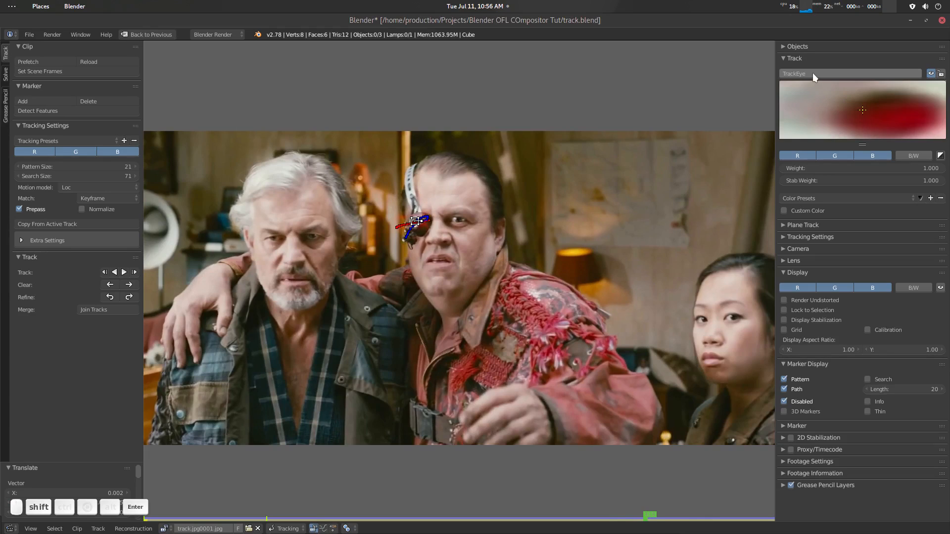
- Restore the multi-editor layout and hide the clip editor's properties region and tool shelf
{"action": "key", "text": "shift+space"}
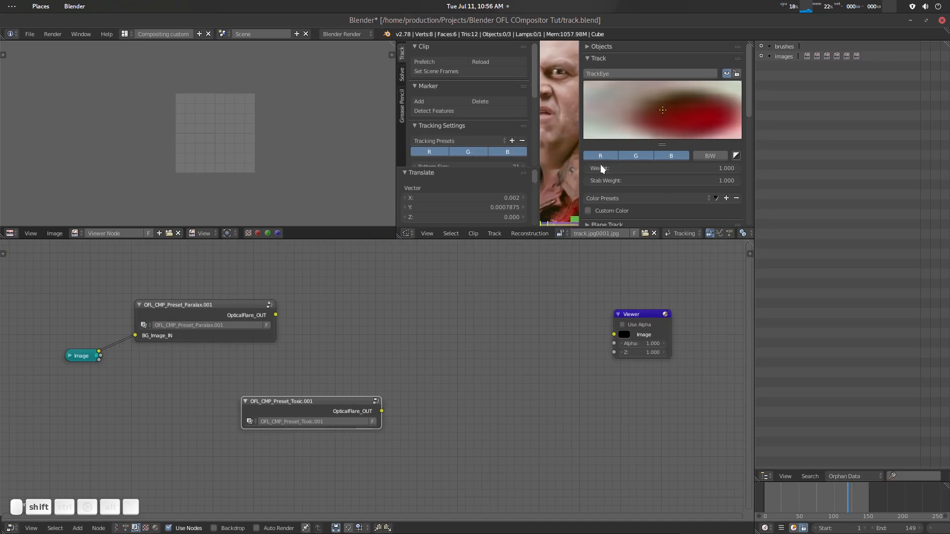
{"action": "key", "text": "n"}
{"action": "key", "text": "t"}
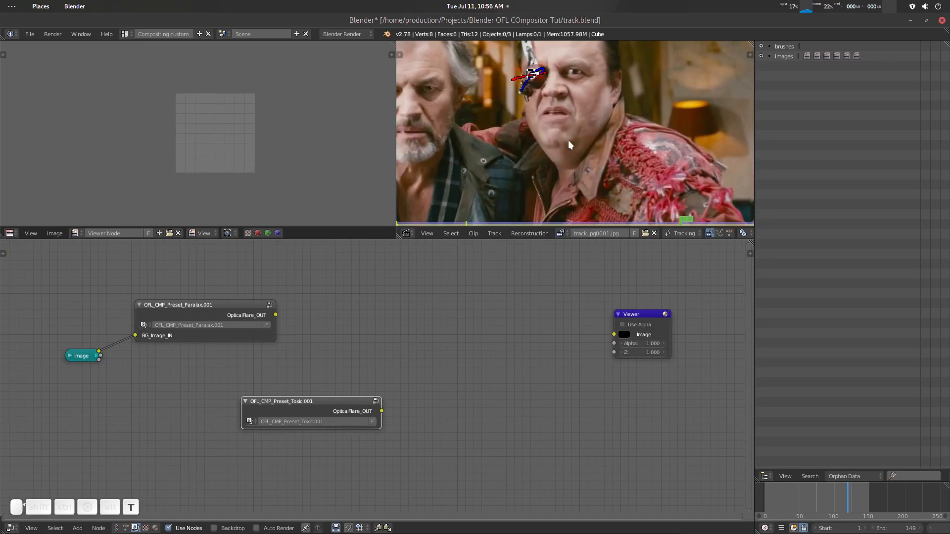
- Add a Movie Clip node using the track.jpg0001.jpg clip and place it above the Toxic preset node
{"action": "middle_click_drag", "start_coordinate": [416, 407], "coordinate": [426, 321]}
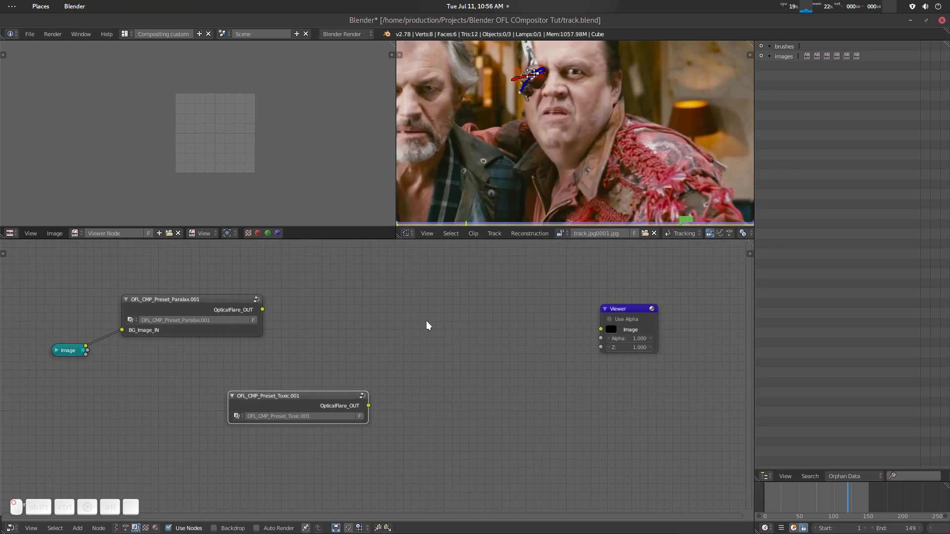
{"action": "key", "text": "shift+a"}
{"action": "left_click", "coordinate": [426, 320]}
{"action": "type", "text": "cli"}
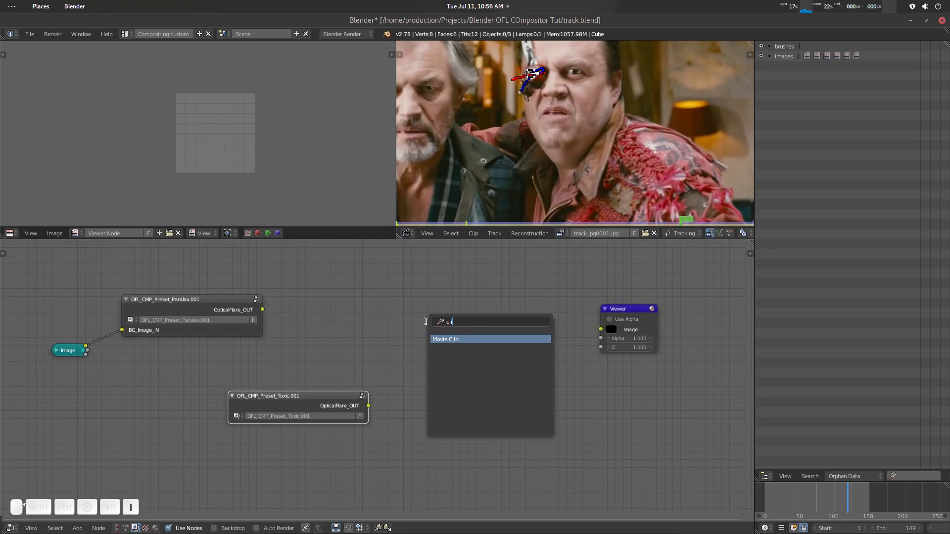
{"action": "key", "text": "Return"}
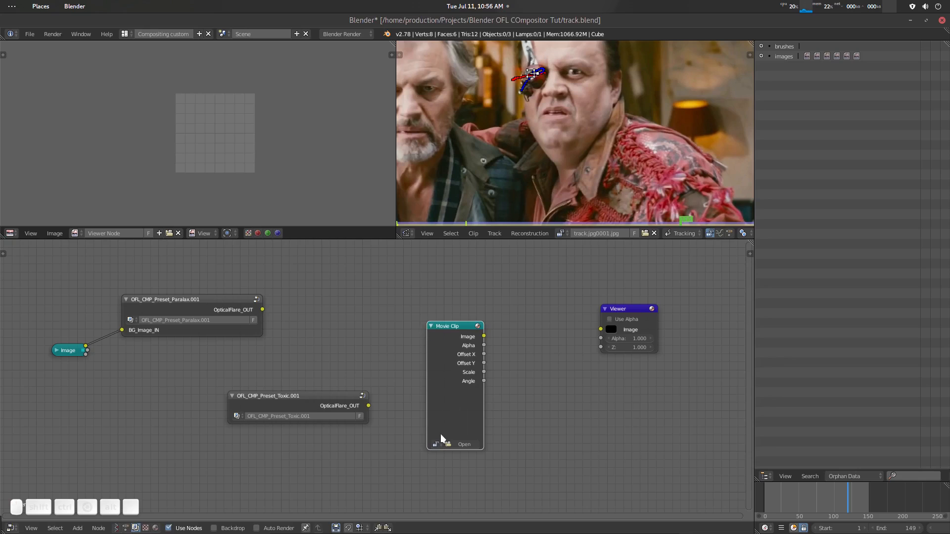
{"action": "left_click", "coordinate": [437, 445]}
{"action": "left_click", "coordinate": [471, 364]}
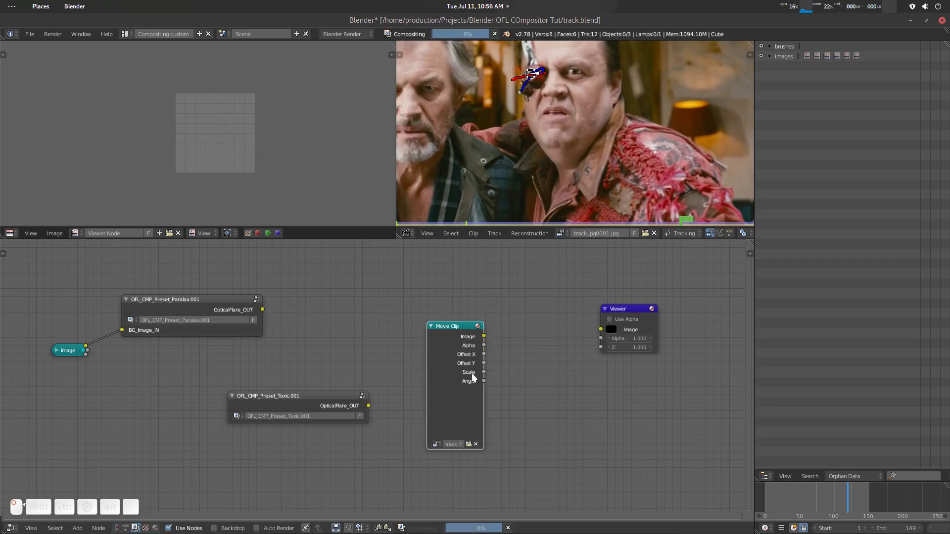
{"action": "left_click_drag", "start_coordinate": [463, 328], "coordinate": [385, 263]}
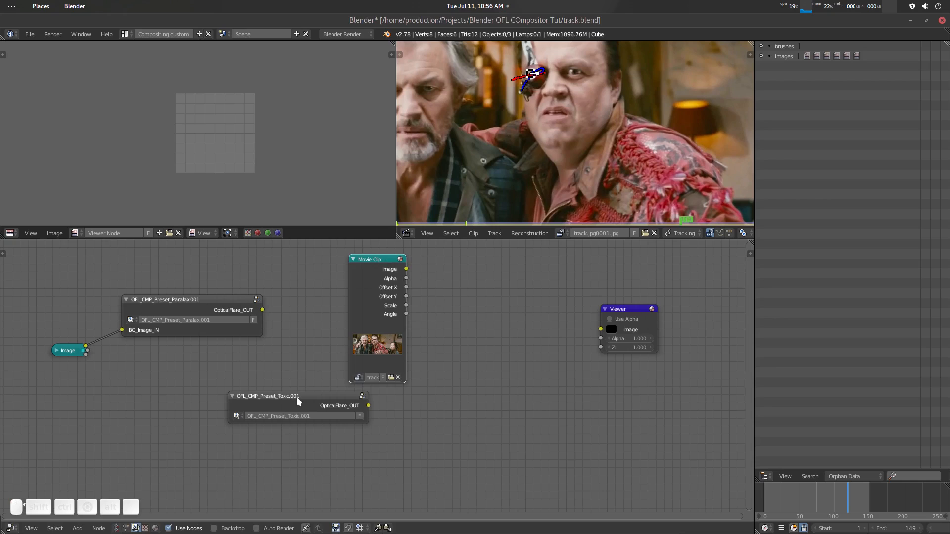
- Arrange the Toxic preset node beside the Movie Clip node and reveal all its hidden input sockets
{"action": "left_click_drag", "start_coordinate": [296, 396], "coordinate": [529, 271]}
{"action": "key", "text": "ctrl+h"}
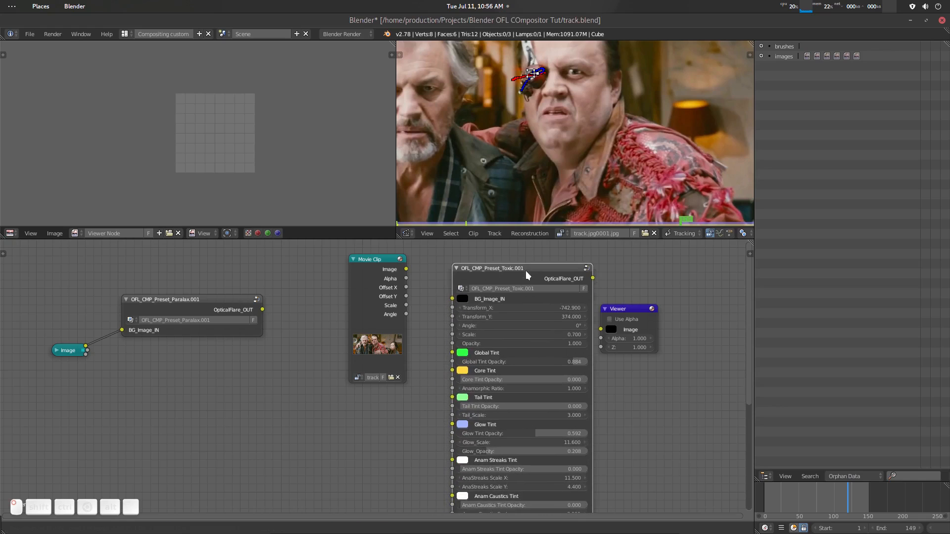
{"action": "left_click_drag", "start_coordinate": [385, 261], "coordinate": [345, 256]}
{"action": "scroll", "coordinate": [404, 316], "scroll_direction": "up", "scroll_amount": 2}
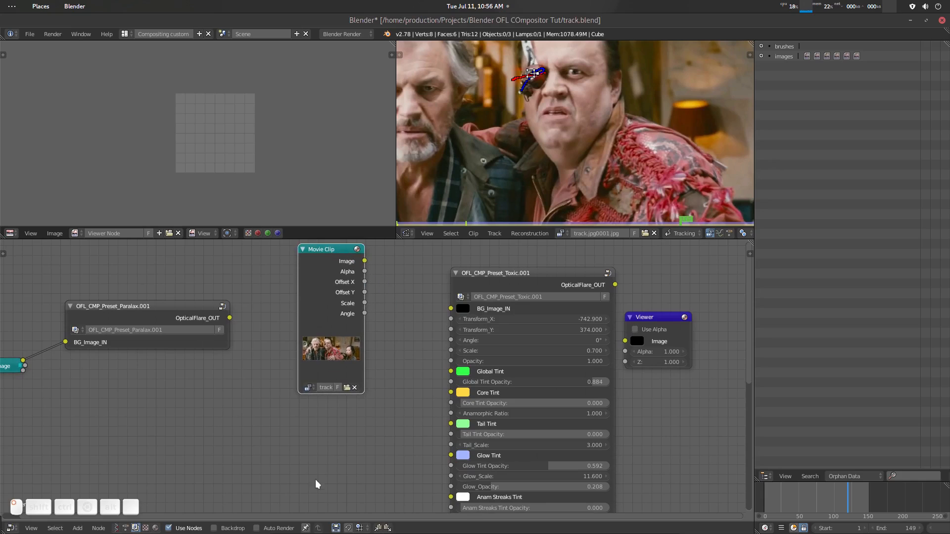
- Add a Track Position node below the Movie Clip node
{"action": "middle_click_drag", "start_coordinate": [299, 448], "coordinate": [340, 434]}
{"action": "key", "text": "shift+a"}
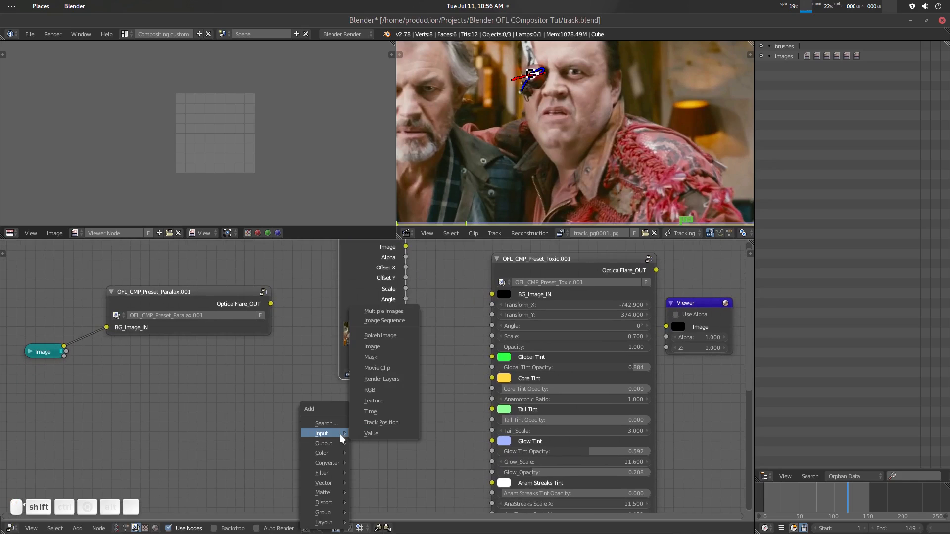
{"action": "left_click", "coordinate": [335, 425]}
{"action": "type", "text": "tra"}
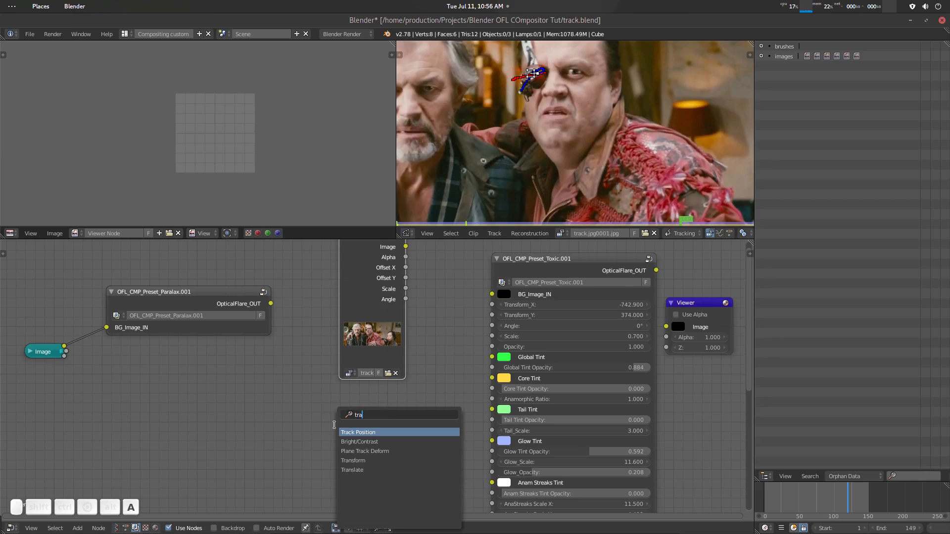
{"action": "key", "text": "Return"}
{"action": "left_click", "coordinate": [337, 426]}
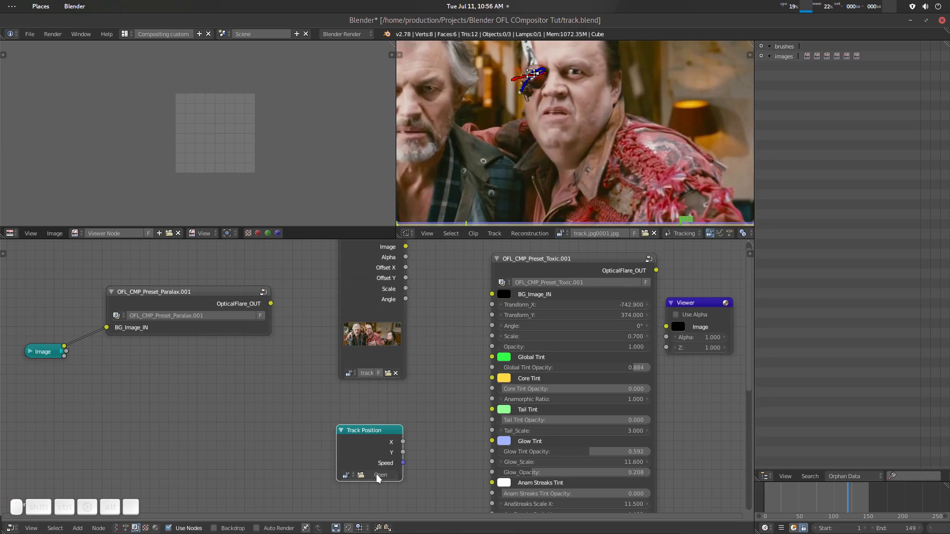
- Set the Track Position node to the track.jpg0001.jpg clip, the Camera object and the TrackEye track
{"action": "scroll", "coordinate": [425, 462], "scroll_direction": "up", "scroll_amount": 1}
{"action": "left_click", "coordinate": [342, 453]}
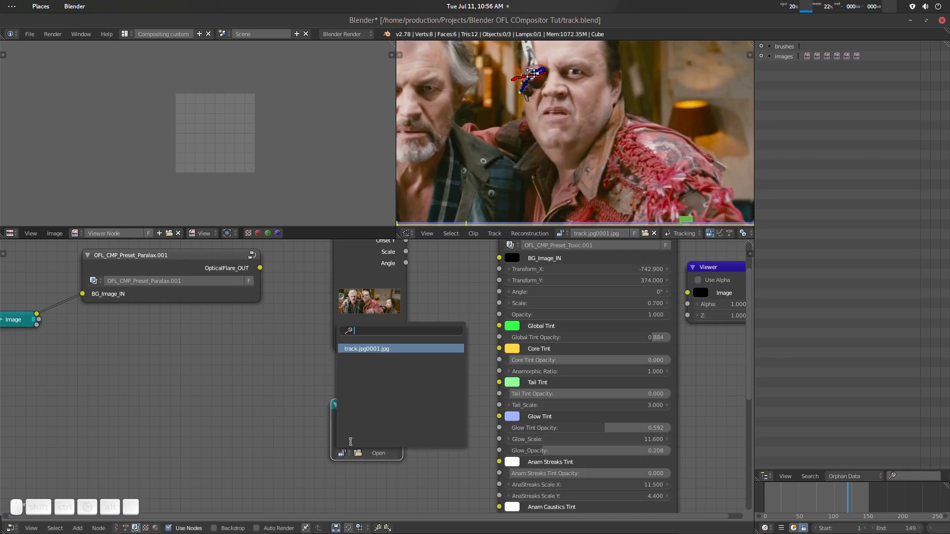
{"action": "left_click", "coordinate": [381, 349]}
{"action": "left_click_drag", "start_coordinate": [372, 419], "coordinate": [366, 396]}
{"action": "left_click", "coordinate": [354, 435]}
{"action": "left_click", "coordinate": [363, 330]}
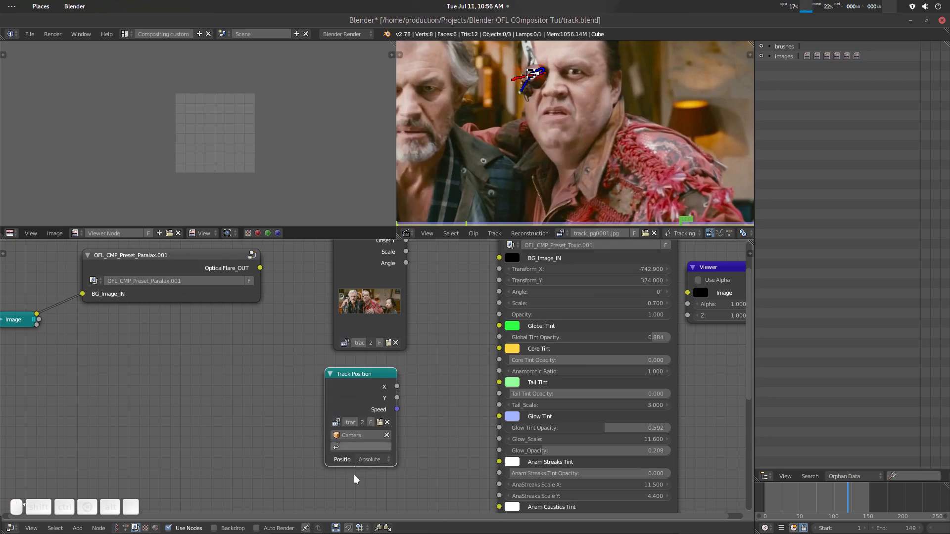
{"action": "left_click", "coordinate": [361, 446]}
{"action": "left_click", "coordinate": [352, 341]}
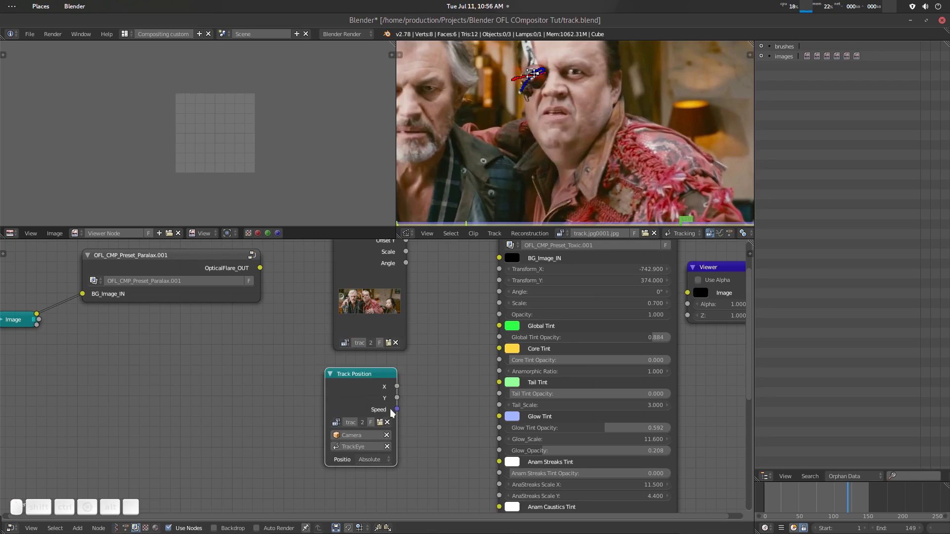
- Widen the Track Position node, set its position mode to Relative Frame, and return the timeline to its start
{"action": "left_click_drag", "start_coordinate": [396, 432], "coordinate": [429, 432]}
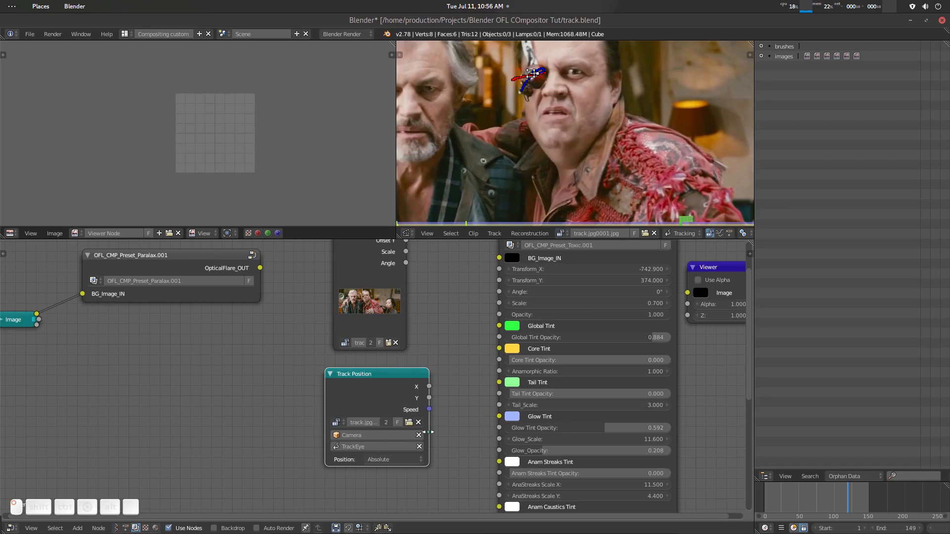
{"action": "left_click", "coordinate": [389, 460]}
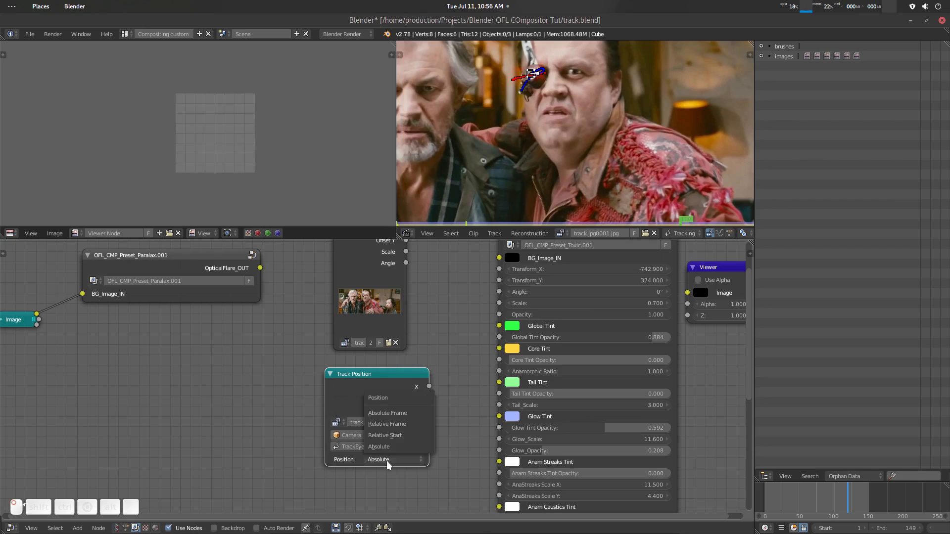
{"action": "left_click", "coordinate": [412, 426]}
{"action": "left_click_drag", "start_coordinate": [394, 377], "coordinate": [387, 372]}
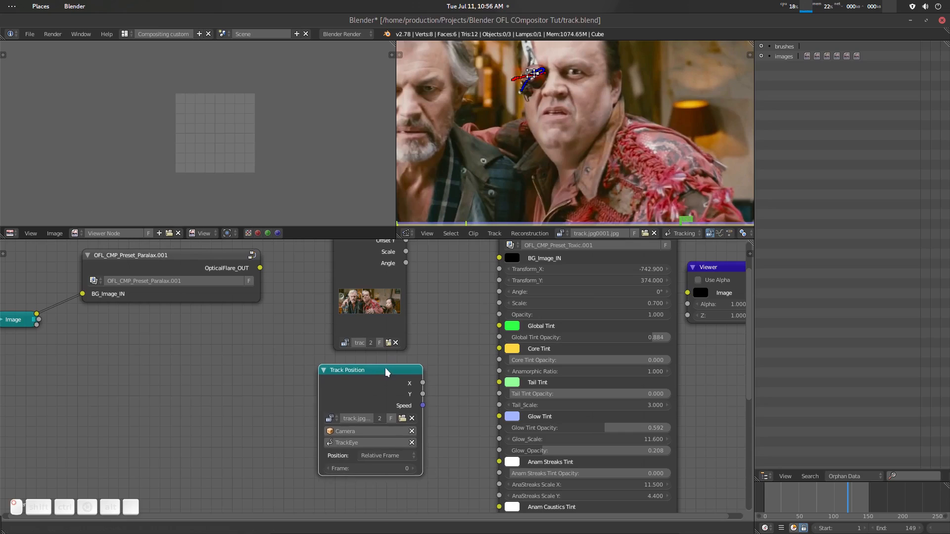
{"action": "left_click", "coordinate": [387, 455]}
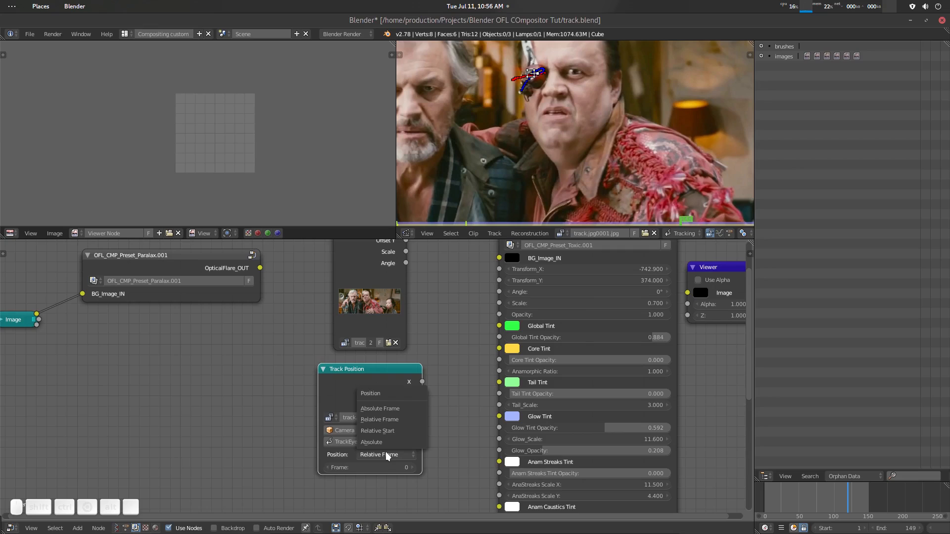
{"action": "left_click", "coordinate": [387, 455]}
{"action": "left_click_drag", "start_coordinate": [393, 377], "coordinate": [362, 386]}
{"action": "left_click_drag", "start_coordinate": [829, 493], "coordinate": [764, 493]}
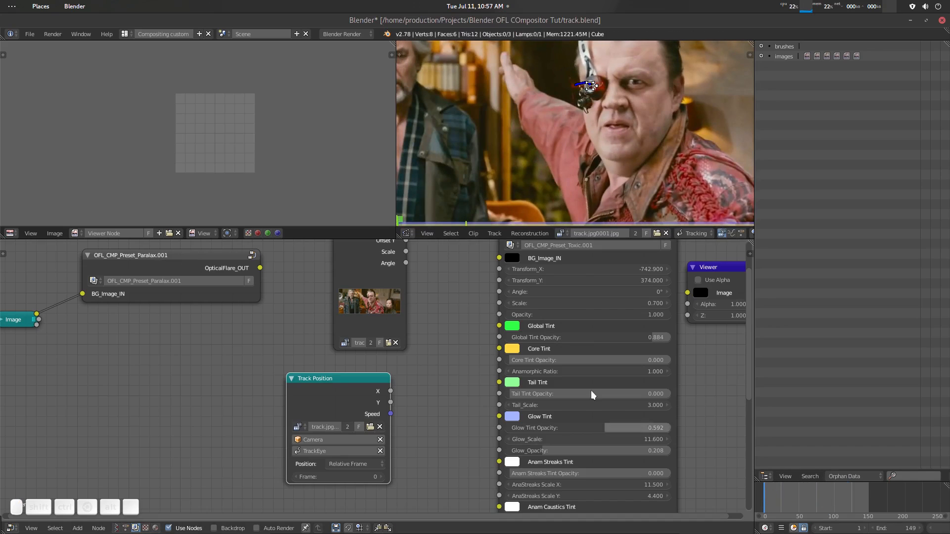
- Connect the Movie Clip image to the Toxic preset's BG_Image_IN and the preset's OpticalFlare_OUT to the Viewer node
{"action": "scroll", "coordinate": [440, 292], "scroll_direction": "down", "scroll_amount": 3}
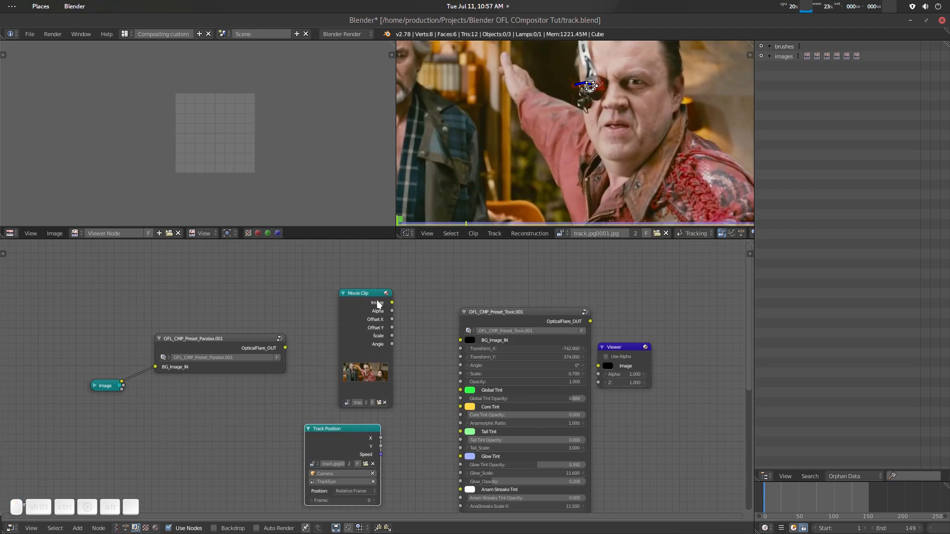
{"action": "left_click_drag", "start_coordinate": [376, 299], "coordinate": [350, 300]}
{"action": "scroll", "coordinate": [406, 343], "scroll_direction": "up", "scroll_amount": 3}
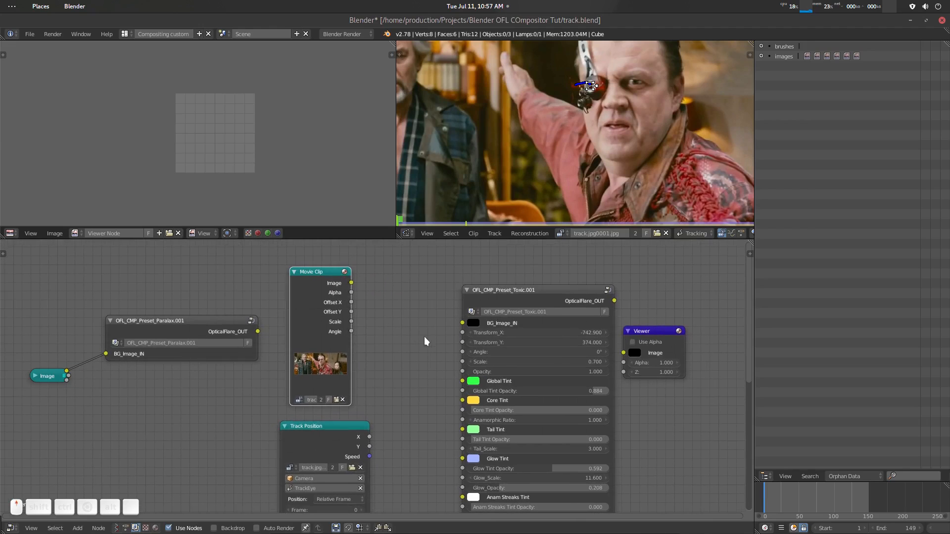
{"action": "left_click_drag", "start_coordinate": [493, 312], "coordinate": [481, 310]}
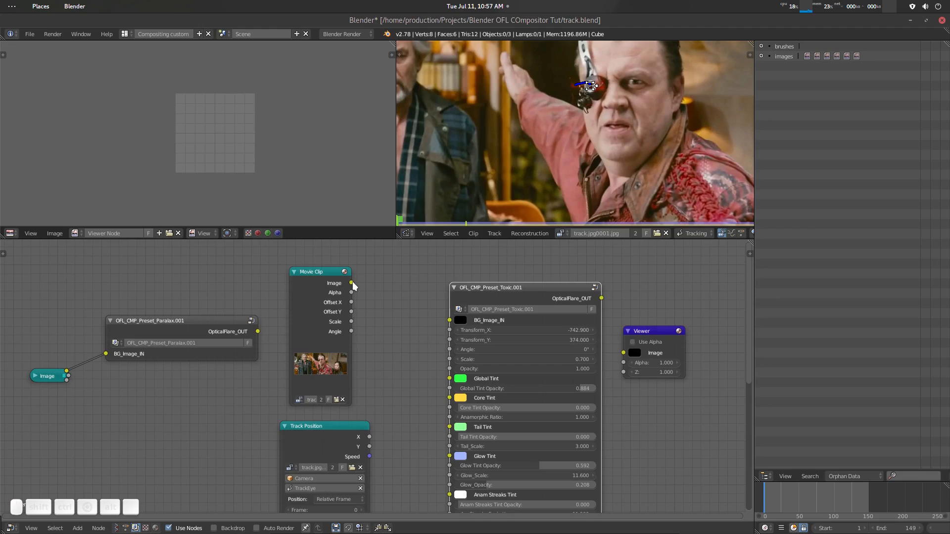
{"action": "left_click_drag", "start_coordinate": [351, 283], "coordinate": [450, 320]}
{"action": "left_click", "coordinate": [550, 295], "text": "ctrl+shift"}
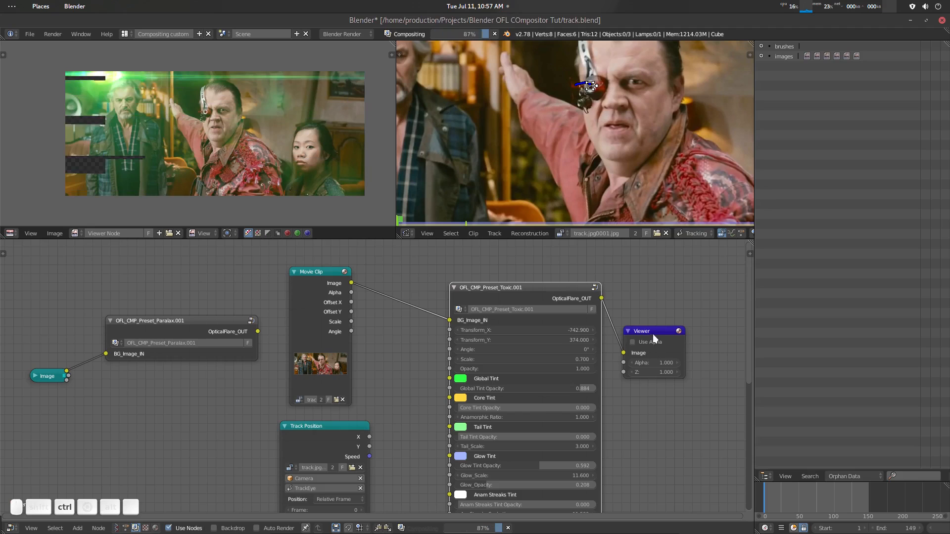
{"action": "left_click_drag", "start_coordinate": [668, 329], "coordinate": [687, 329]}
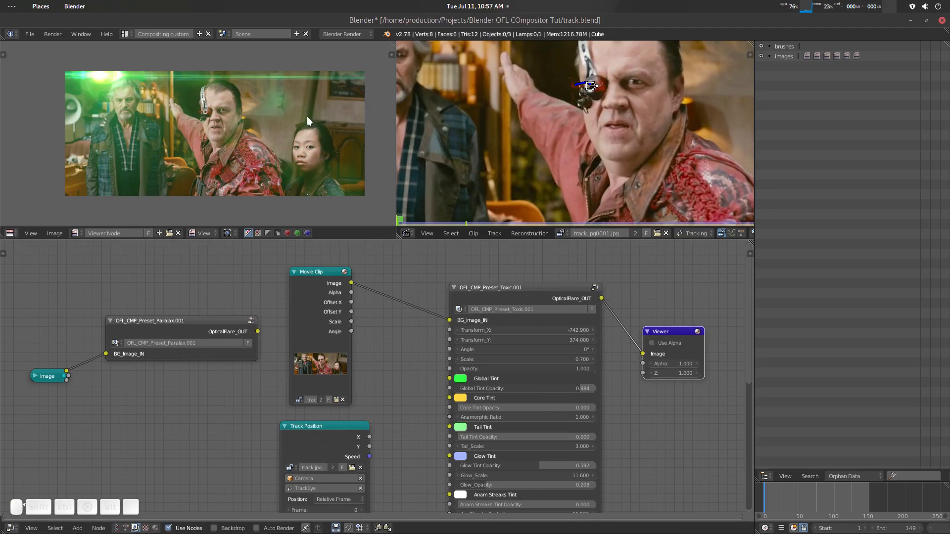
- Connect the Track Position X and Y outputs to the Toxic preset's Transform_X and Transform_Y inputs
{"action": "middle_click_drag", "start_coordinate": [391, 436], "coordinate": [387, 424]}
{"action": "left_click_drag", "start_coordinate": [366, 426], "coordinate": [448, 319]}
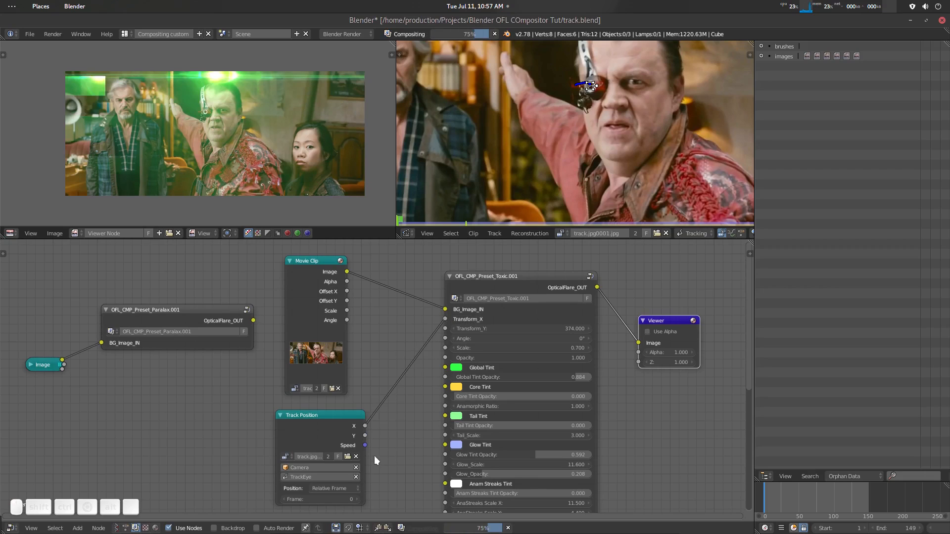
{"action": "left_click_drag", "start_coordinate": [365, 435], "coordinate": [446, 329]}
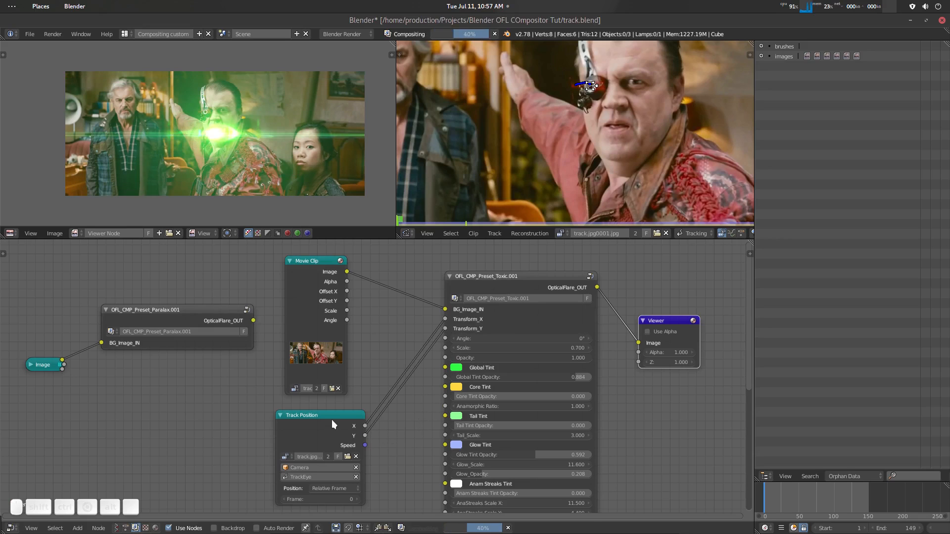
- Collapse the Movie Clip node and spread the nodes to make room between Track Position and the Toxic preset
{"action": "left_click_drag", "start_coordinate": [329, 418], "coordinate": [258, 425]}
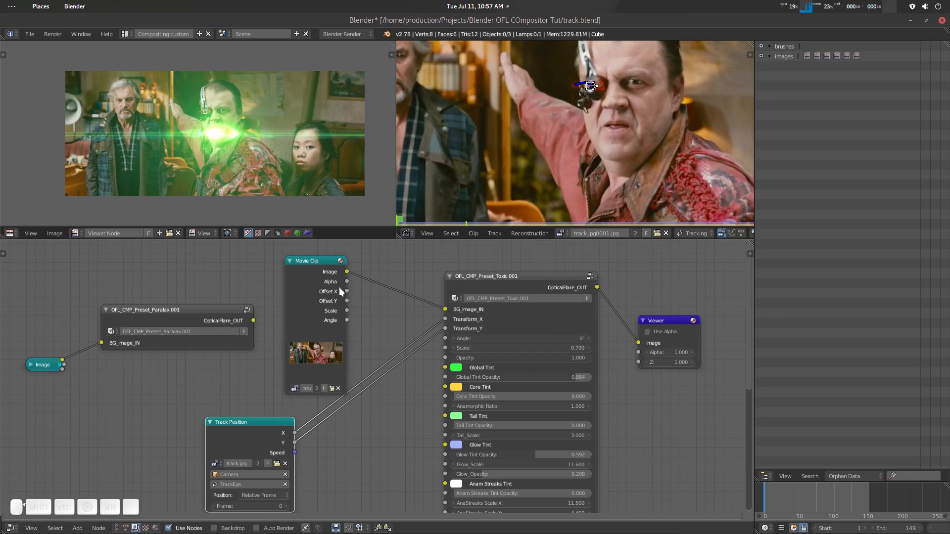
{"action": "key", "text": "h"}
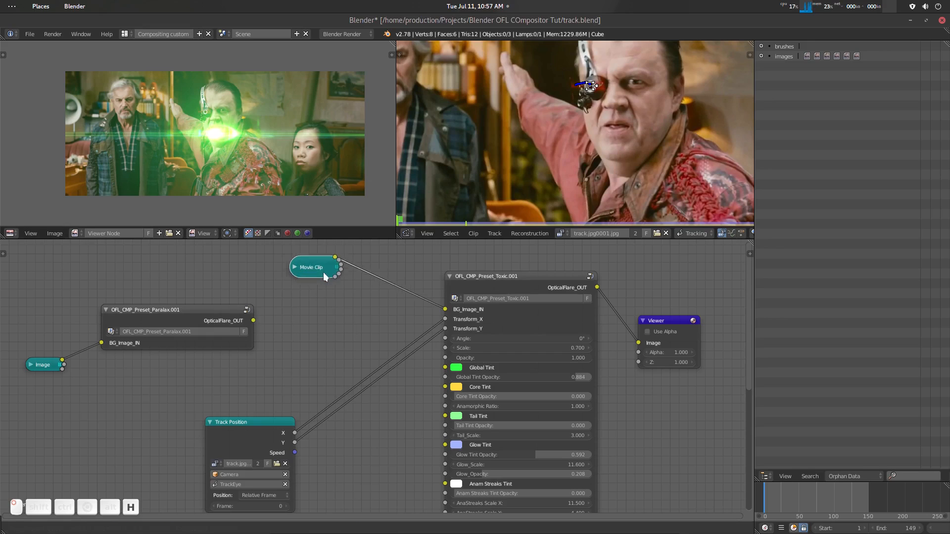
{"action": "left_click_drag", "start_coordinate": [277, 418], "coordinate": [299, 406]}
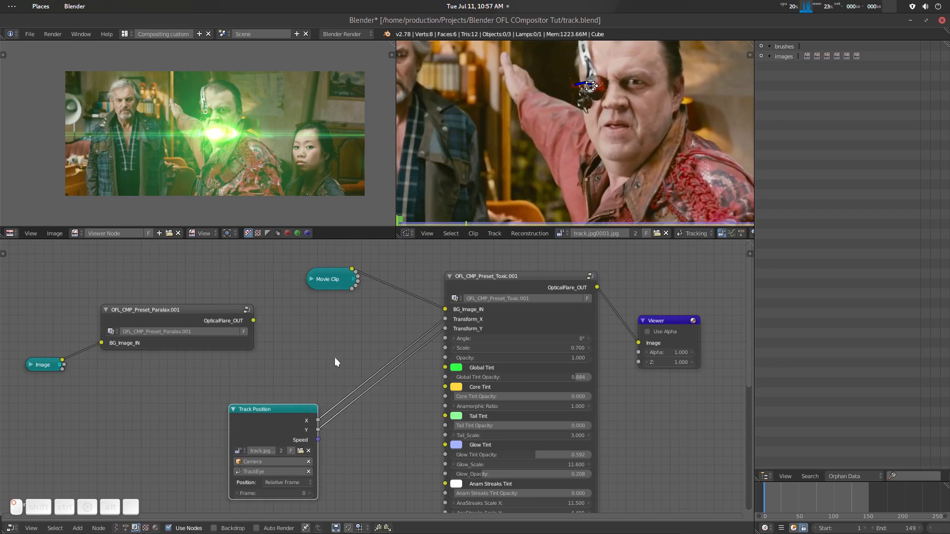
{"action": "scroll", "coordinate": [456, 331], "scroll_direction": "up", "scroll_amount": 1}
{"action": "left_click_drag", "start_coordinate": [525, 268], "coordinate": [535, 272]}
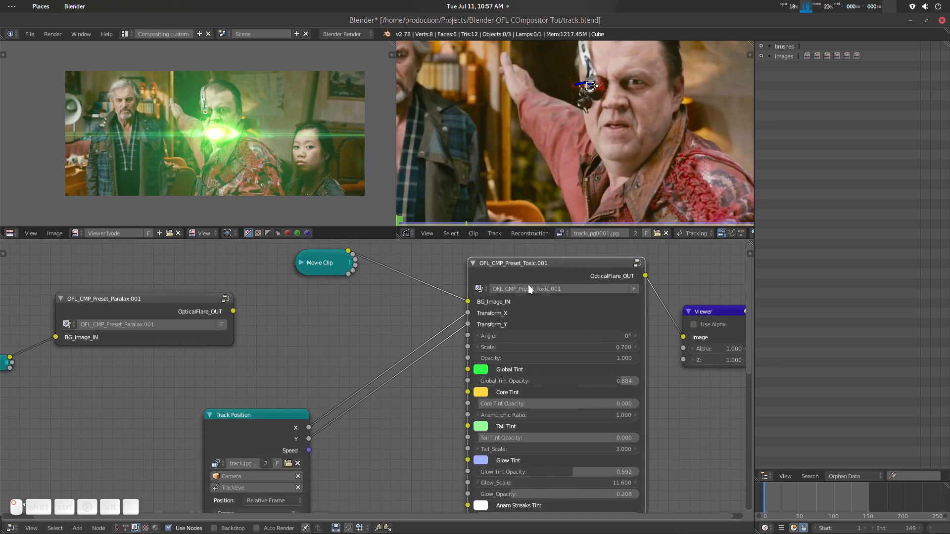
- Add a Math node set to Add on the link between Track Position X and Transform_X
{"action": "key", "text": "shift+a"}
{"action": "left_click", "coordinate": [337, 339]}
{"action": "type", "text": "math"}
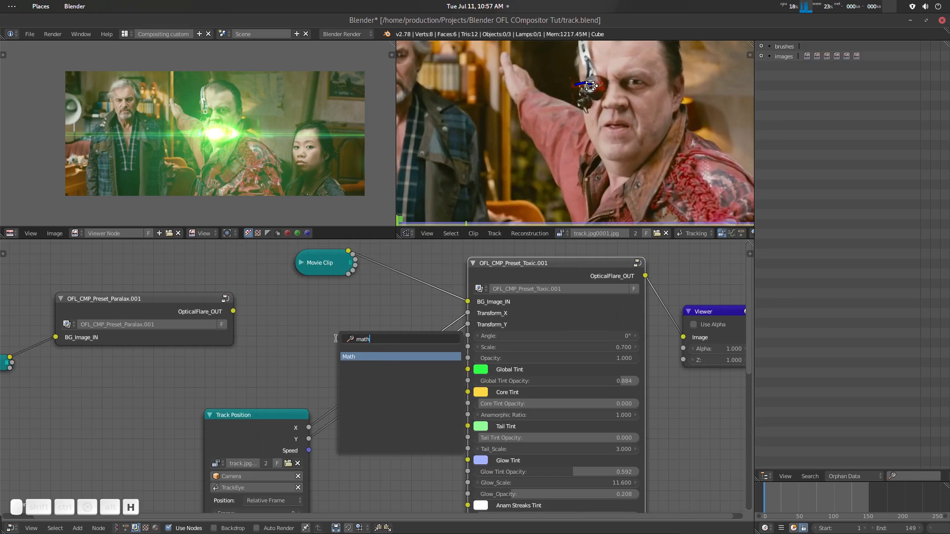
{"action": "key", "text": "Return"}
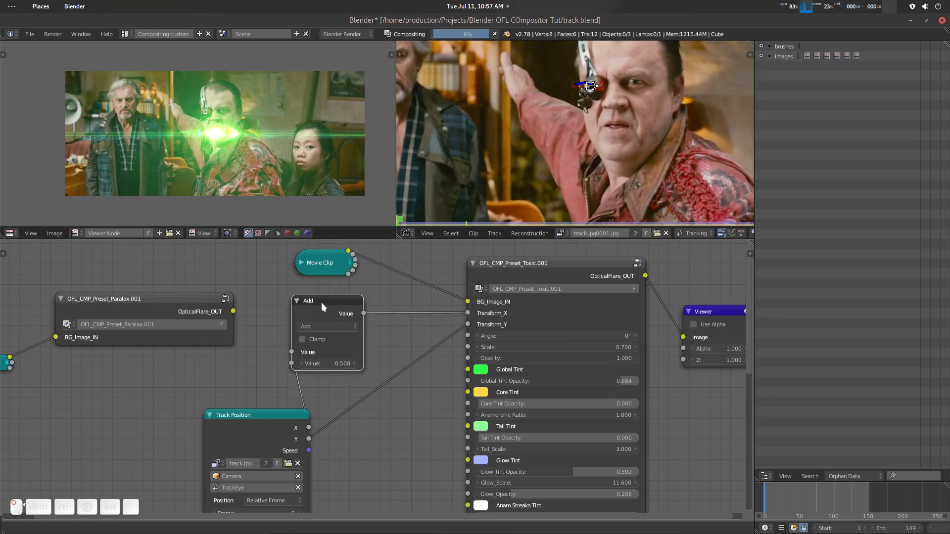
{"action": "left_click", "coordinate": [339, 301]}
- Duplicate the Add node onto the link between Track Position Y and Transform_Y, and arrange both Add nodes
{"action": "key", "text": "shift+d"}
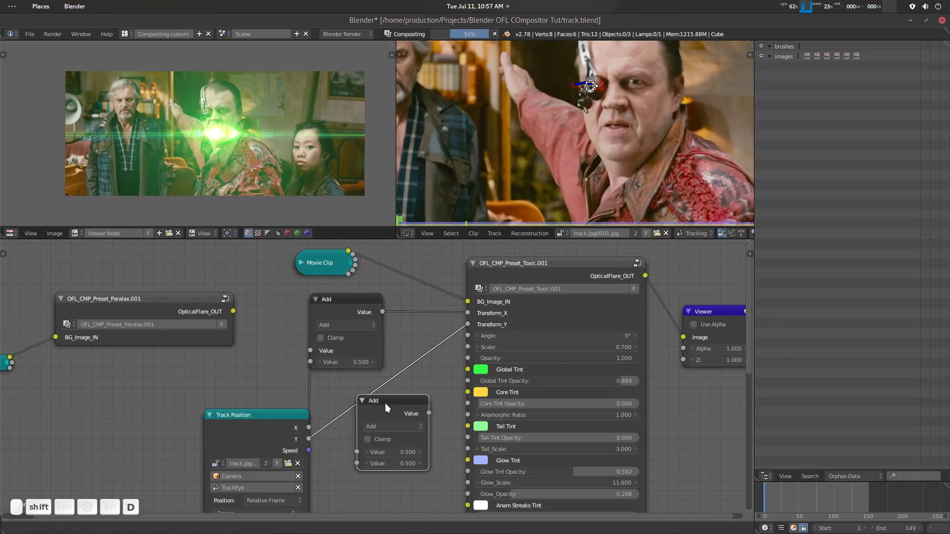
{"action": "left_click", "coordinate": [381, 400]}
{"action": "left_click_drag", "start_coordinate": [396, 400], "coordinate": [405, 408]}
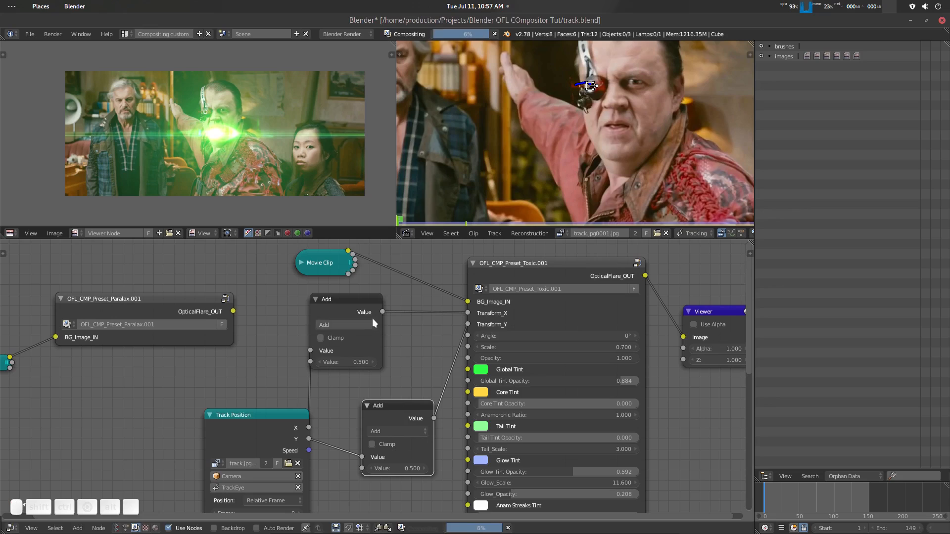
{"action": "left_click_drag", "start_coordinate": [360, 308], "coordinate": [381, 320]}
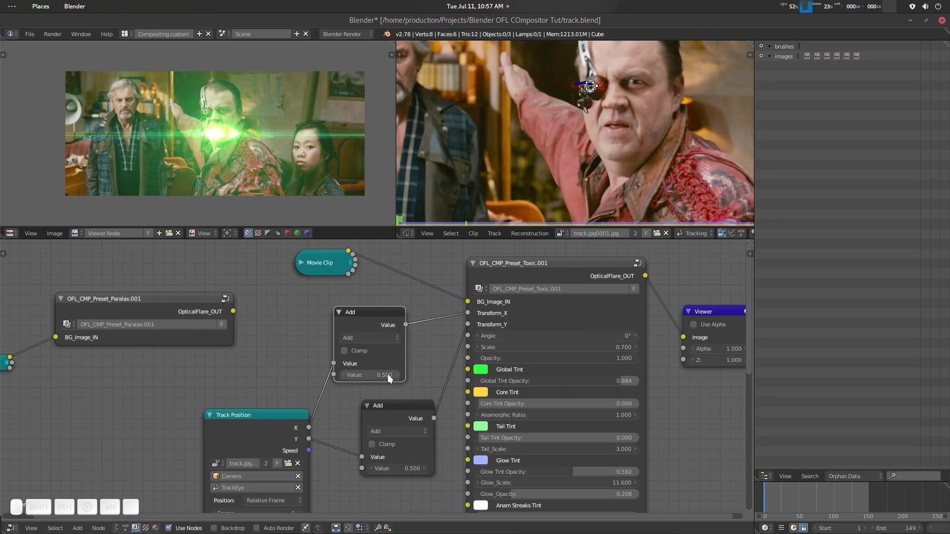
- Reduce the Toxic preset's Scale to 0.1
{"action": "left_click", "coordinate": [600, 345]}
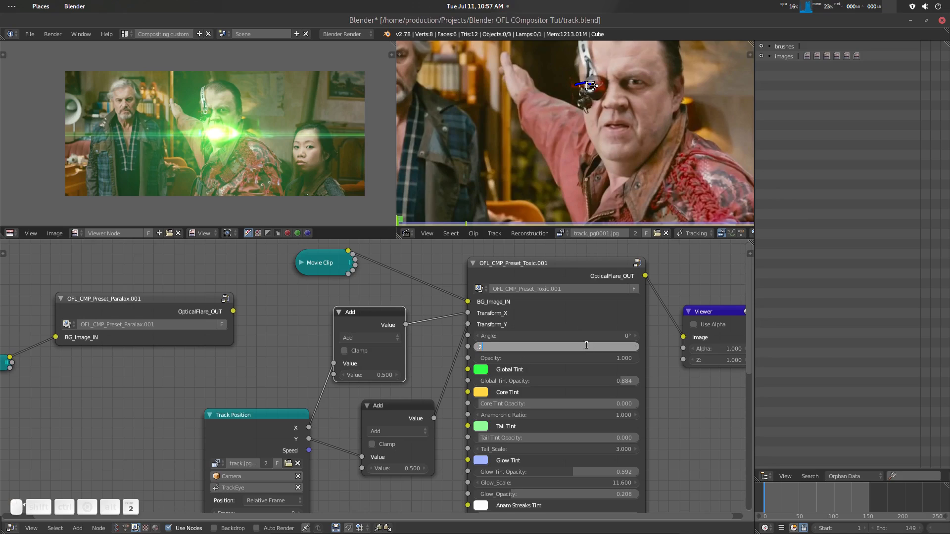
{"action": "key", "text": "Return"}
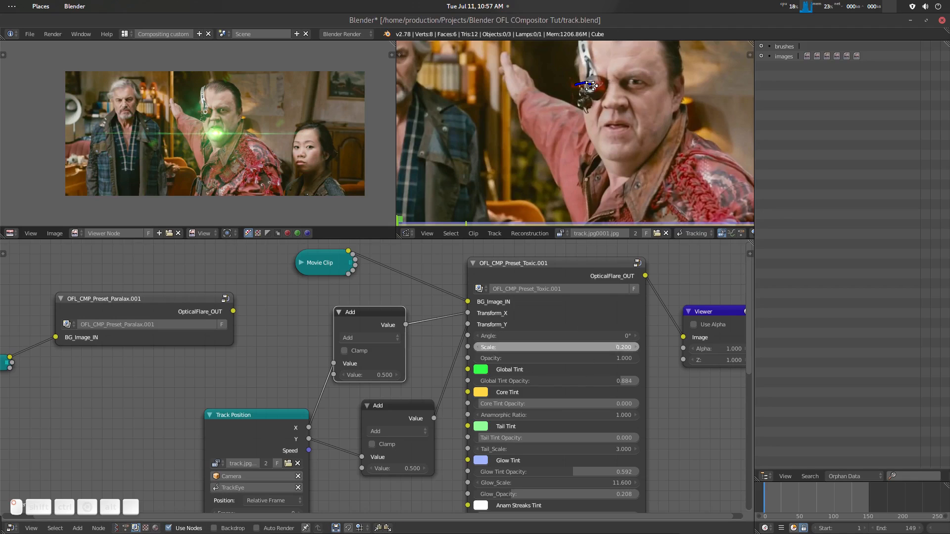
{"action": "left_click", "coordinate": [590, 346]}
{"action": "type", "text": ".1"}
{"action": "key", "text": "Return"}
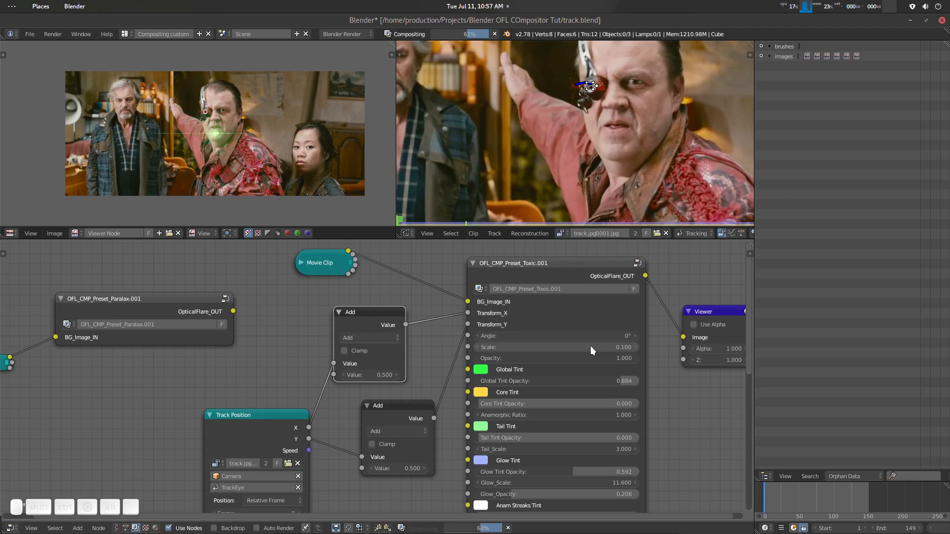
{"action": "scroll", "coordinate": [277, 158], "scroll_direction": "up", "scroll_amount": 2}
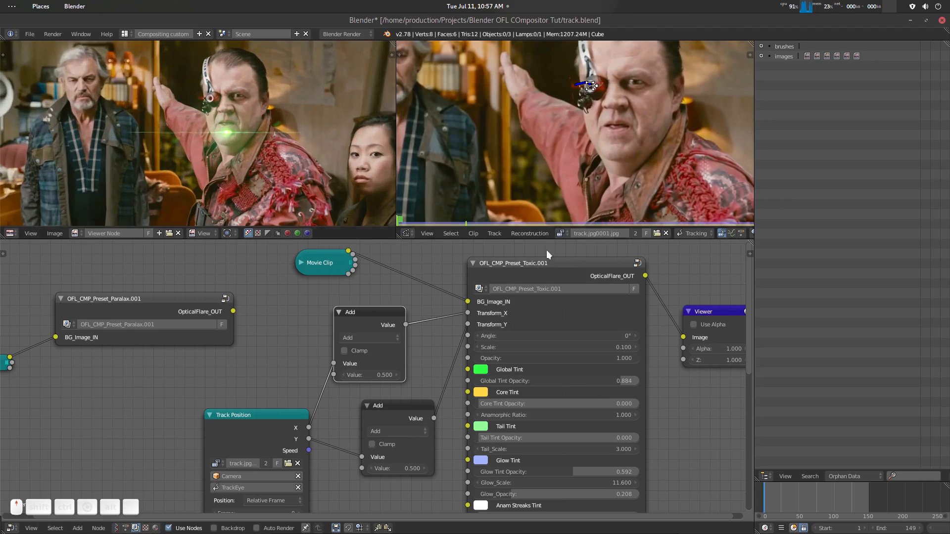
- Insert a Scale node on the link between the Toxic preset's output and the Viewer node
{"action": "scroll", "coordinate": [663, 368], "scroll_direction": "down", "scroll_amount": 2}
{"action": "middle_click_drag", "start_coordinate": [669, 343], "coordinate": [611, 337]}
{"action": "left_click_drag", "start_coordinate": [610, 338], "coordinate": [677, 339]}
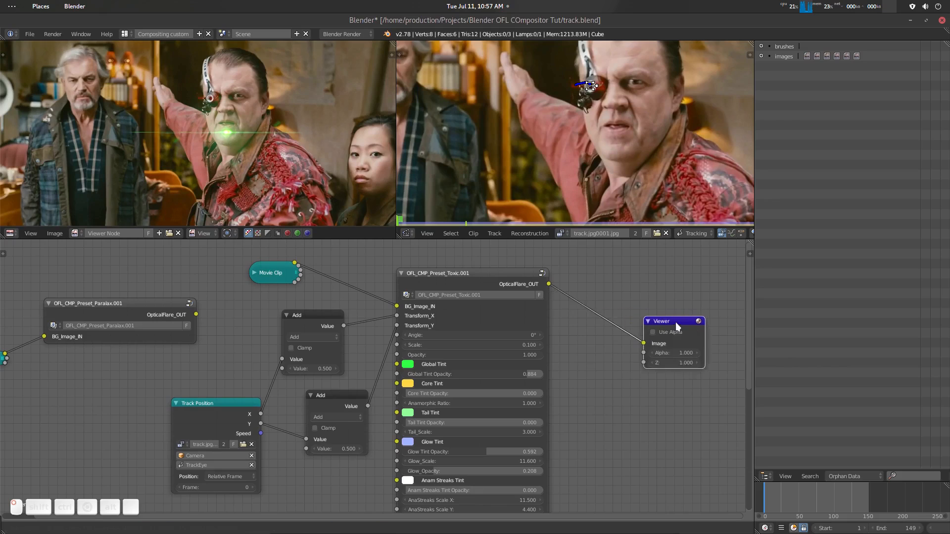
{"action": "key", "text": "shift+a"}
{"action": "left_click", "coordinate": [578, 398]}
{"action": "type", "text": "scal"}
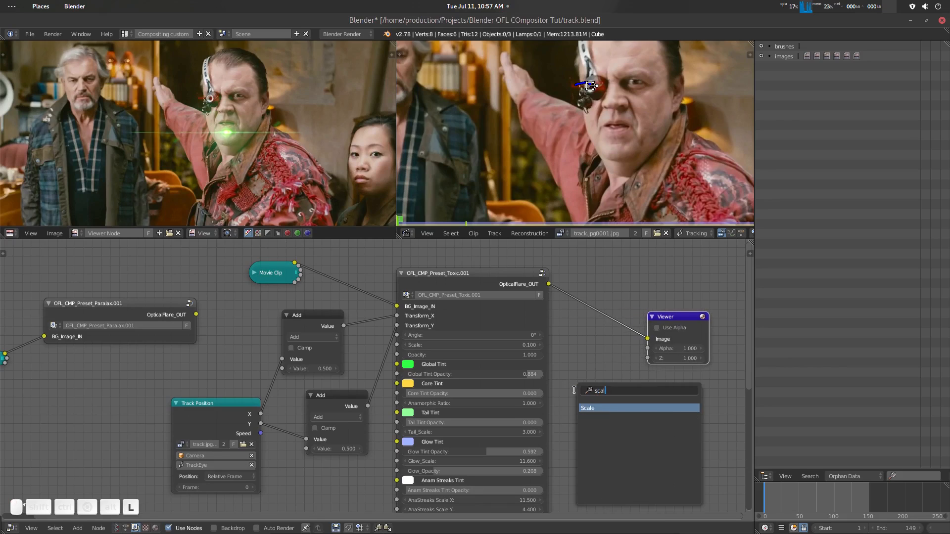
{"action": "key", "text": "Return"}
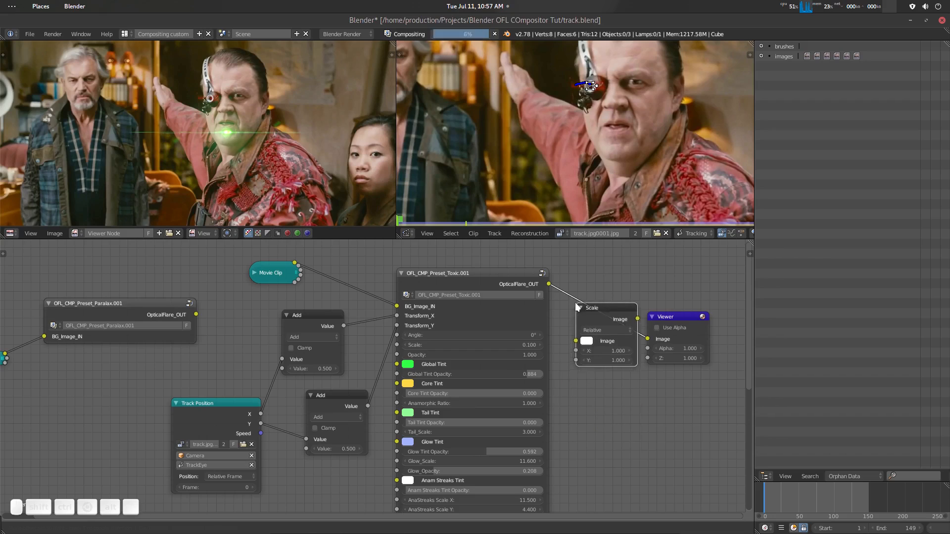
{"action": "left_click", "coordinate": [575, 302]}
- Set the Scale node to Render Size with the Fit option
{"action": "left_click", "coordinate": [625, 329]}
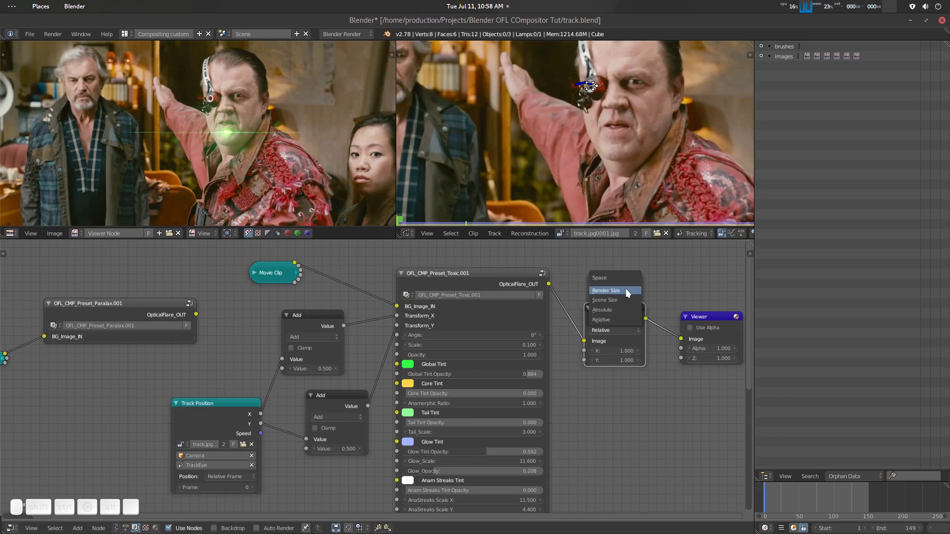
{"action": "left_click", "coordinate": [624, 291]}
{"action": "left_click", "coordinate": [614, 341]}
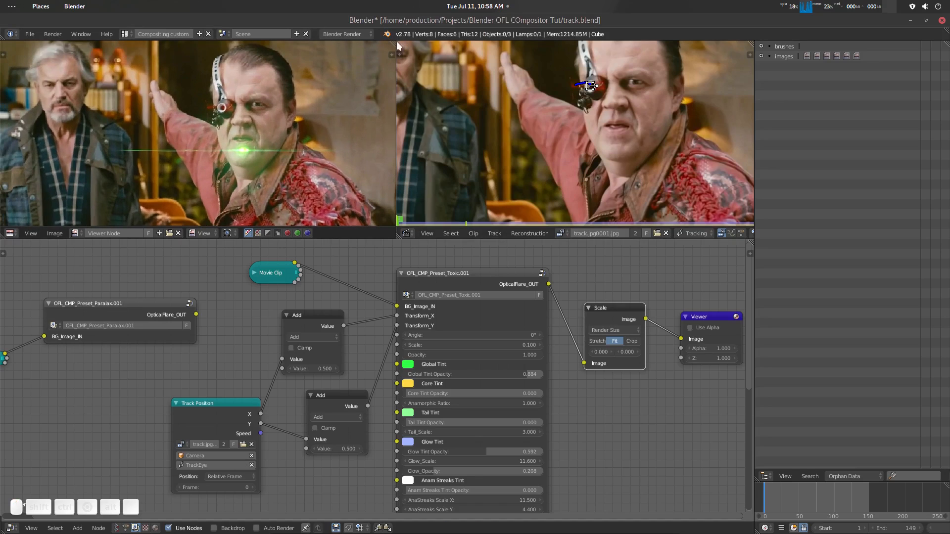
- Expand the viewer image area over the movie clip editor and frame the composited shot in it
{"action": "left_click_drag", "start_coordinate": [394, 42], "coordinate": [477, 61]}
{"action": "scroll", "coordinate": [527, 166], "scroll_direction": "down", "scroll_amount": 1}
{"action": "scroll", "coordinate": [470, 163], "scroll_direction": "up", "scroll_amount": 2}
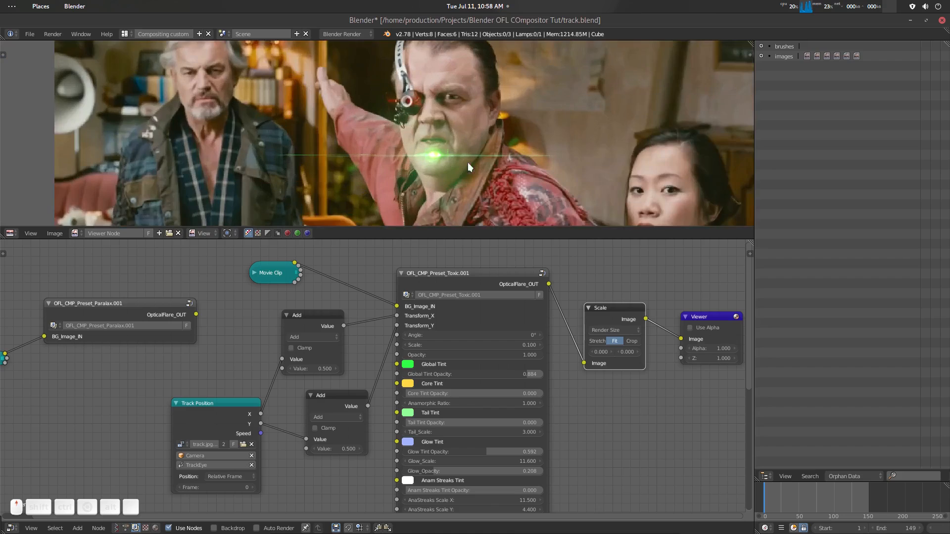
{"action": "middle_click_drag", "start_coordinate": [482, 159], "coordinate": [486, 170]}
{"action": "scroll", "coordinate": [486, 170], "scroll_direction": "down", "scroll_amount": 1}
- Offset the flare onto the man's eyepiece by setting the X Add value to -66.9 and the Y Add value to 137.9
{"action": "middle_click_drag", "start_coordinate": [368, 346], "coordinate": [417, 355]}
{"action": "scroll", "coordinate": [409, 333], "scroll_direction": "up", "scroll_amount": 2}
{"action": "left_click_drag", "start_coordinate": [385, 372], "coordinate": [349, 372]}
{"action": "left_click_drag", "start_coordinate": [409, 466], "coordinate": [491, 466]}
{"action": "left_click_drag", "start_coordinate": [357, 372], "coordinate": [343, 372]}
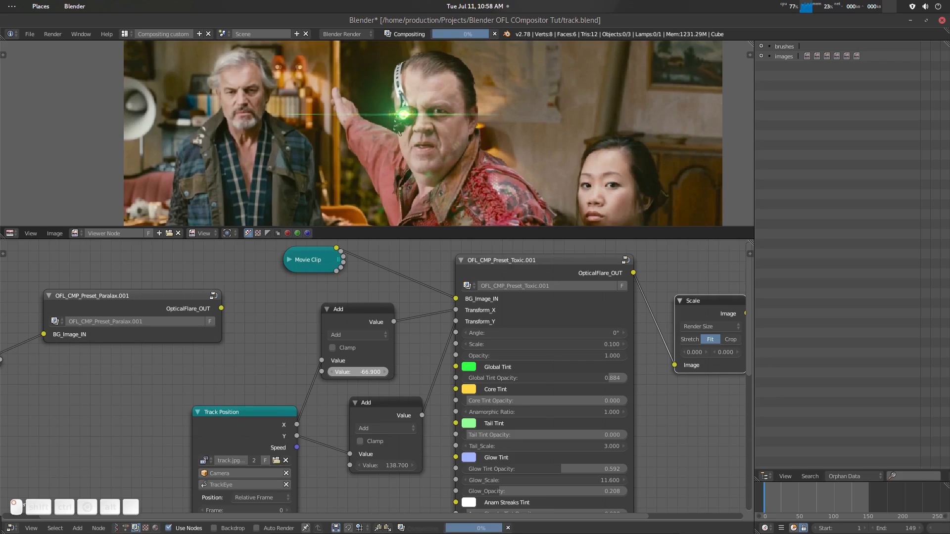
{"action": "left_click_drag", "start_coordinate": [411, 465], "coordinate": [412, 466]}
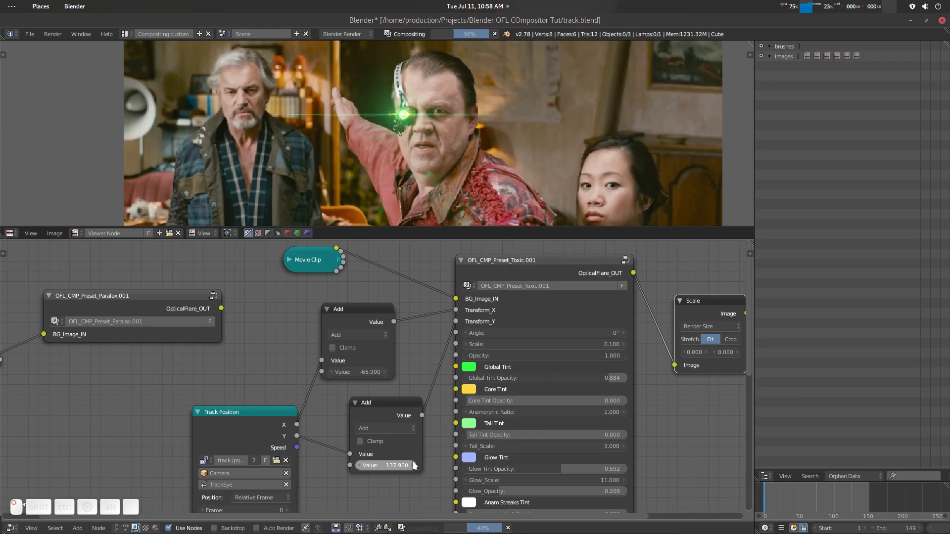
- Increase the Toxic preset's Scale to 0.2
{"action": "scroll", "coordinate": [461, 146], "scroll_direction": "down", "scroll_amount": 5}
{"action": "middle_click_drag", "start_coordinate": [457, 146], "coordinate": [452, 144]}
{"action": "scroll", "coordinate": [452, 145], "scroll_direction": "up", "scroll_amount": 3}
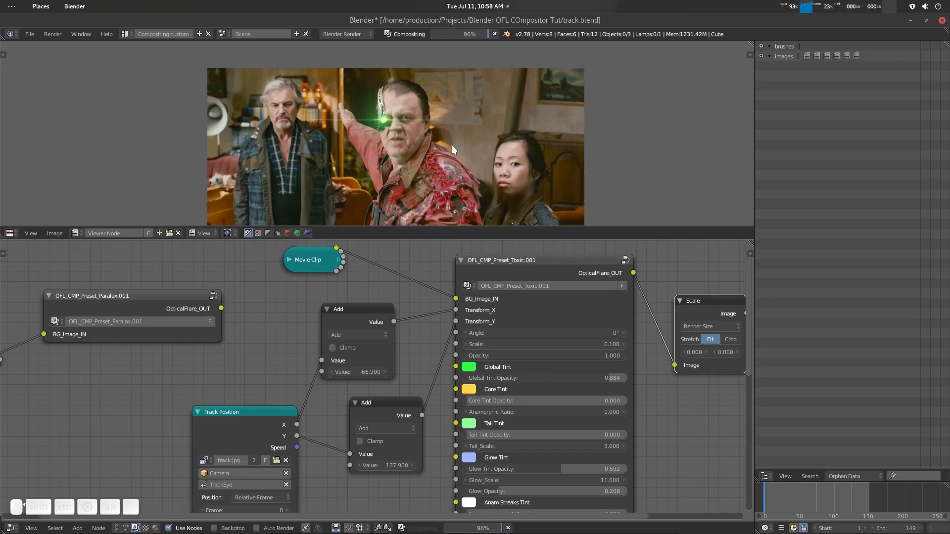
{"action": "left_click", "coordinate": [617, 343]}
{"action": "type", "text": "0.2"}
{"action": "key", "text": "Return"}
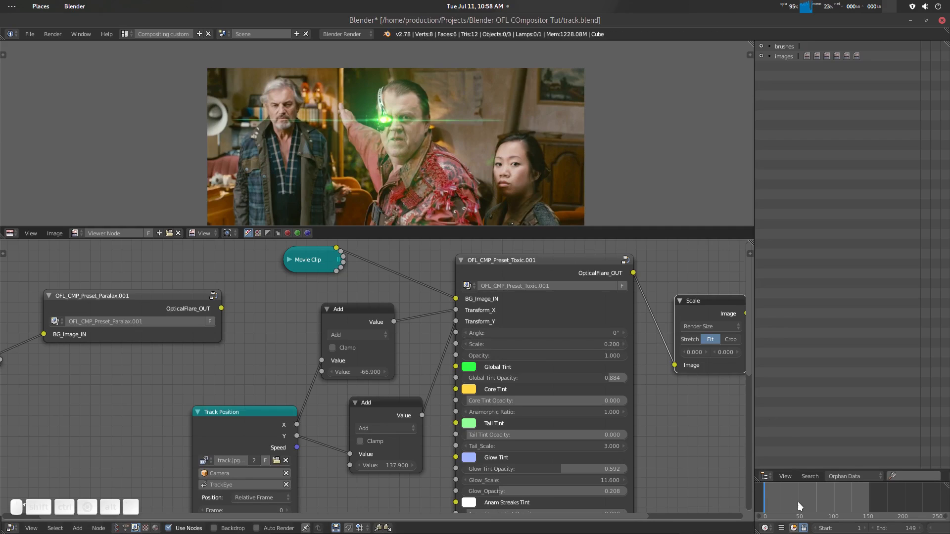
- Scrub to the end of the shot and back to check the flare on the eyepiece, and save the blend file
{"action": "left_click_drag", "start_coordinate": [767, 495], "coordinate": [868, 491]}
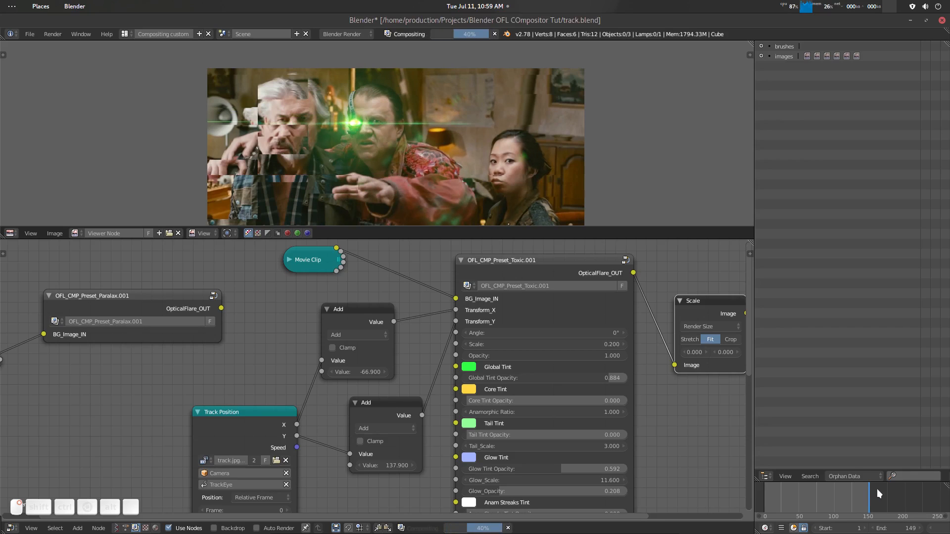
{"action": "scroll", "coordinate": [461, 152], "scroll_direction": "down", "scroll_amount": 1}
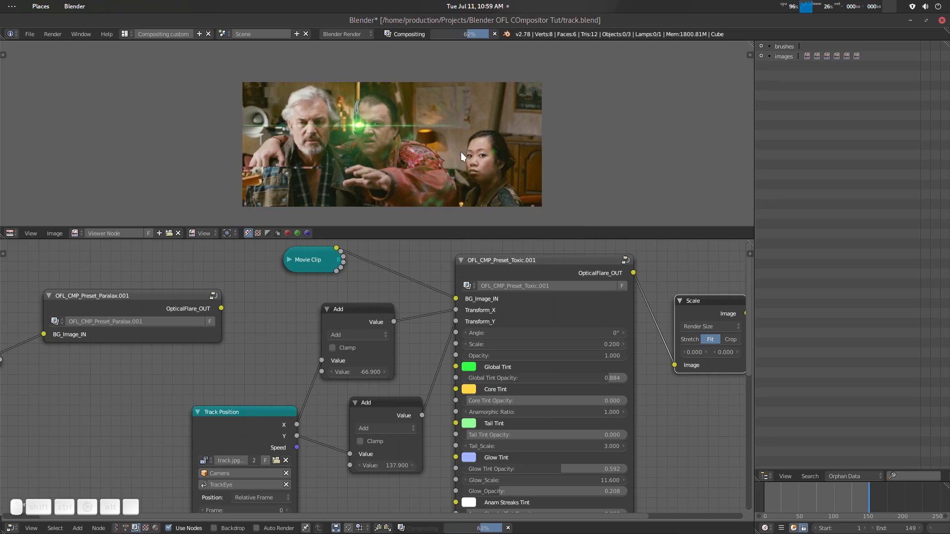
{"action": "scroll", "coordinate": [461, 153], "scroll_direction": "up", "scroll_amount": 2}
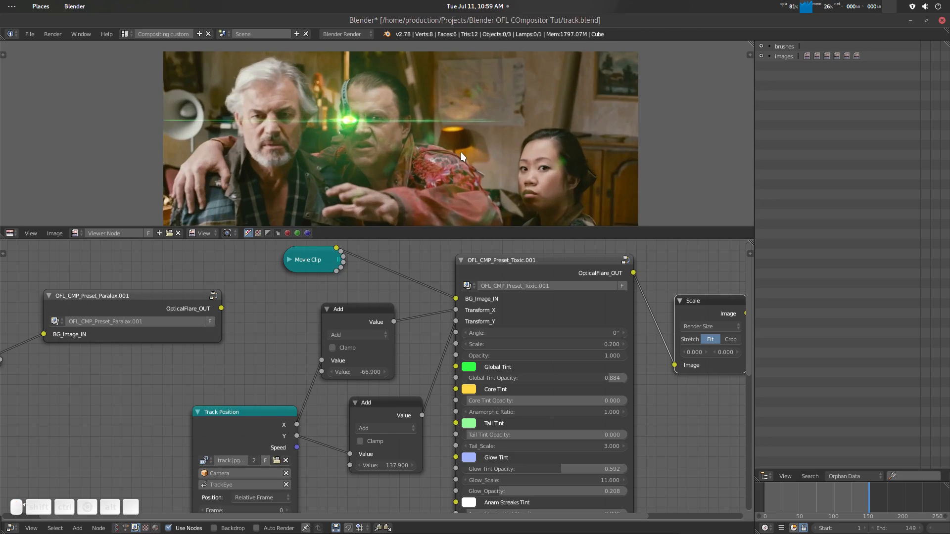
{"action": "scroll", "coordinate": [461, 152], "scroll_direction": "down", "scroll_amount": 2}
{"action": "key", "text": "ctrl+s"}
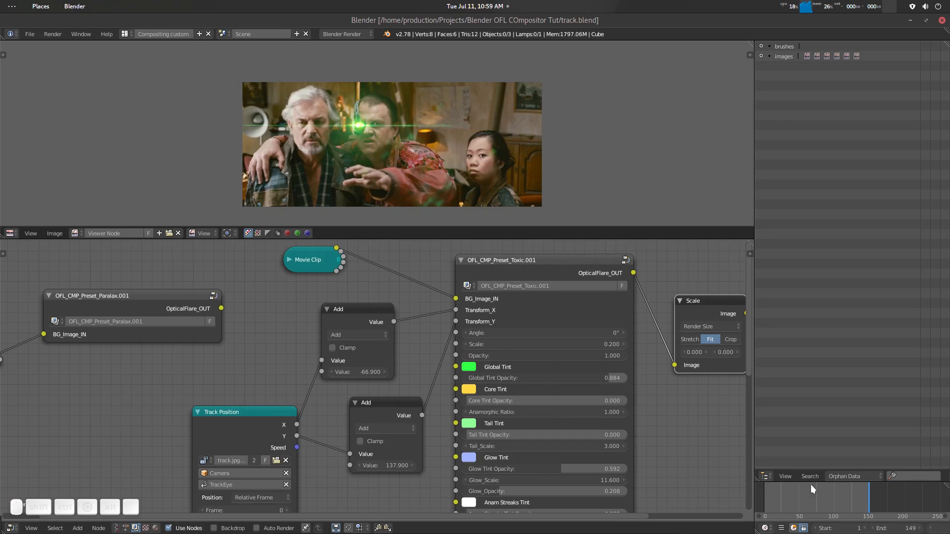
{"action": "left_click", "coordinate": [838, 490]}
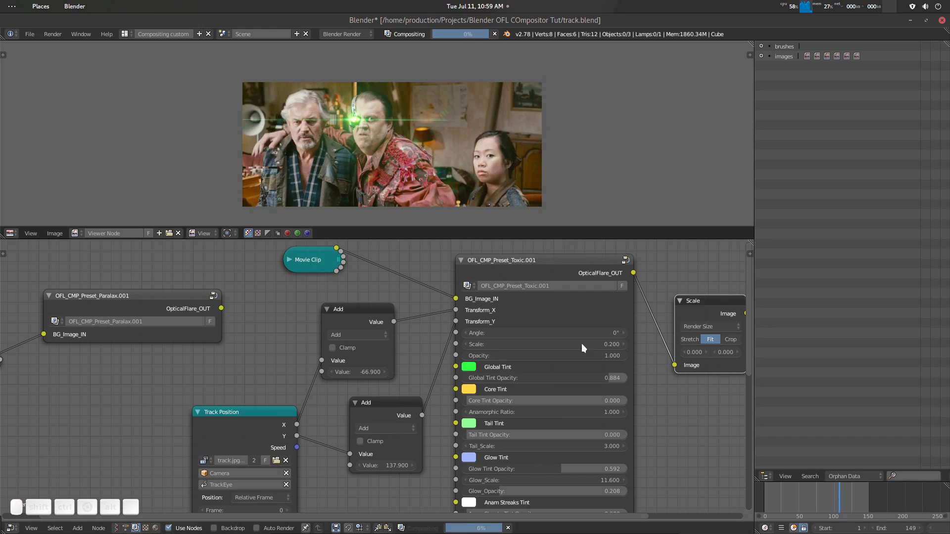
{"action": "scroll", "coordinate": [461, 150], "scroll_direction": "up", "scroll_amount": 1}
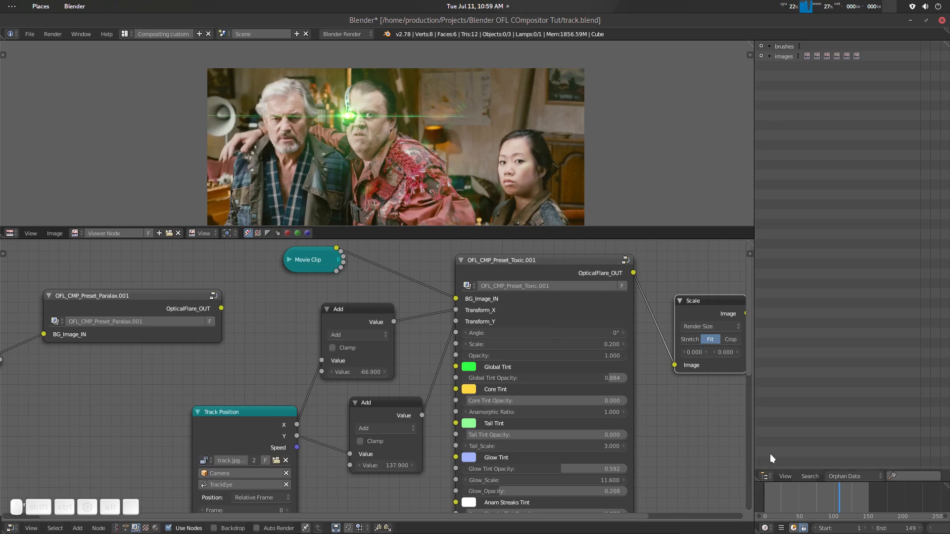
- Switch the outliner area to the Properties editor and narrow it to give the viewer and node editors more width
{"action": "left_click", "coordinate": [765, 477]}
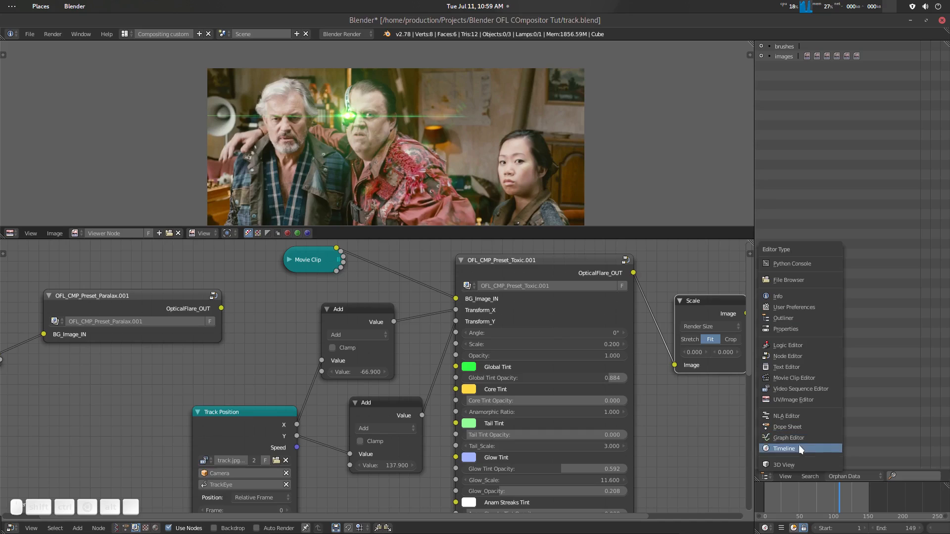
{"action": "left_click", "coordinate": [802, 327]}
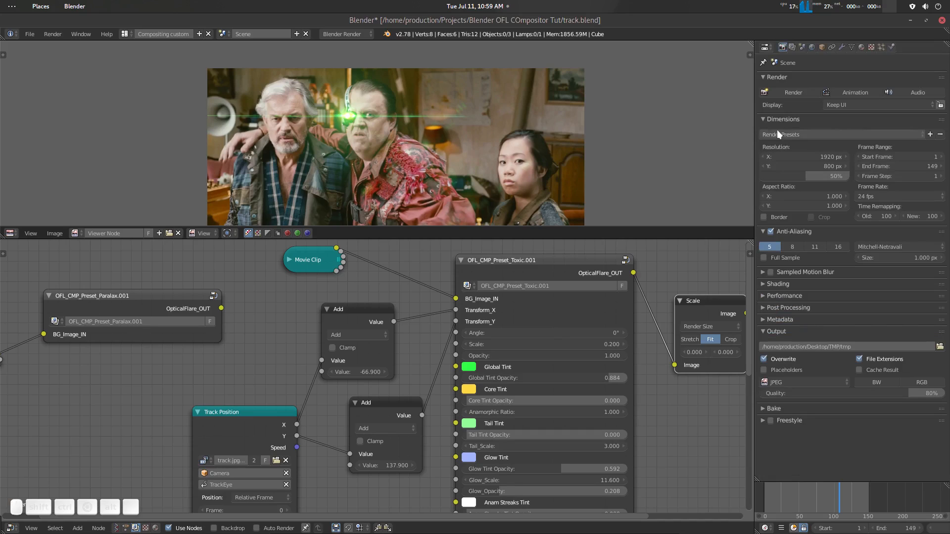
{"action": "left_click_drag", "start_coordinate": [753, 102], "coordinate": [854, 48]}
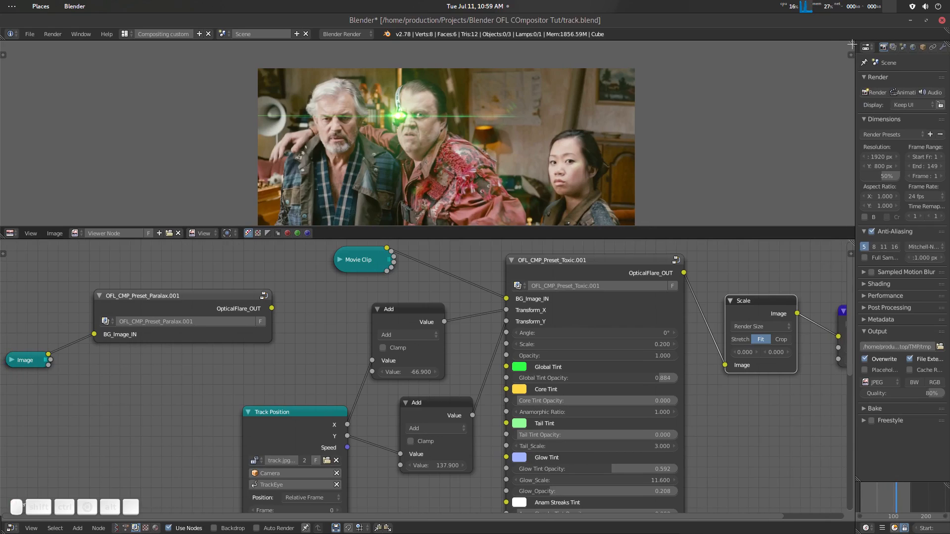
- Split the viewer image area in two and change the new area to the Video Sequence Editor, with its strips in view
{"action": "left_click_drag", "start_coordinate": [852, 52], "coordinate": [408, 233]}
{"action": "left_click", "coordinate": [408, 232]}
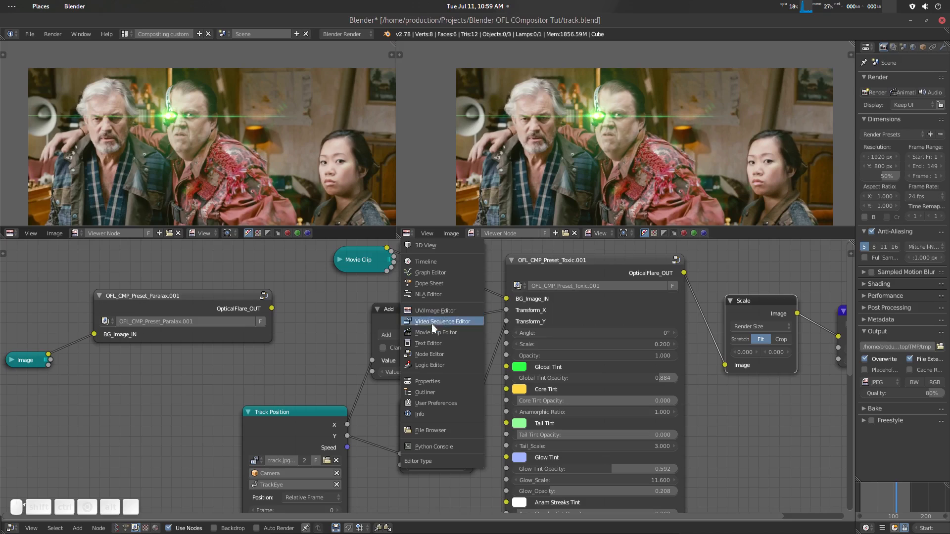
{"action": "left_click", "coordinate": [453, 320]}
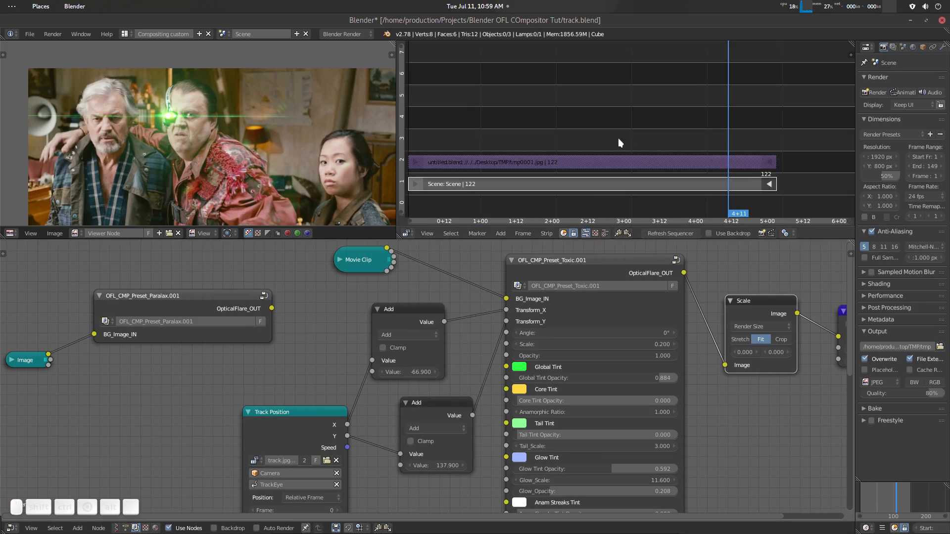
{"action": "scroll", "coordinate": [582, 145], "scroll_direction": "down", "scroll_amount": 3}
{"action": "middle_click_drag", "start_coordinate": [581, 143], "coordinate": [588, 155]}
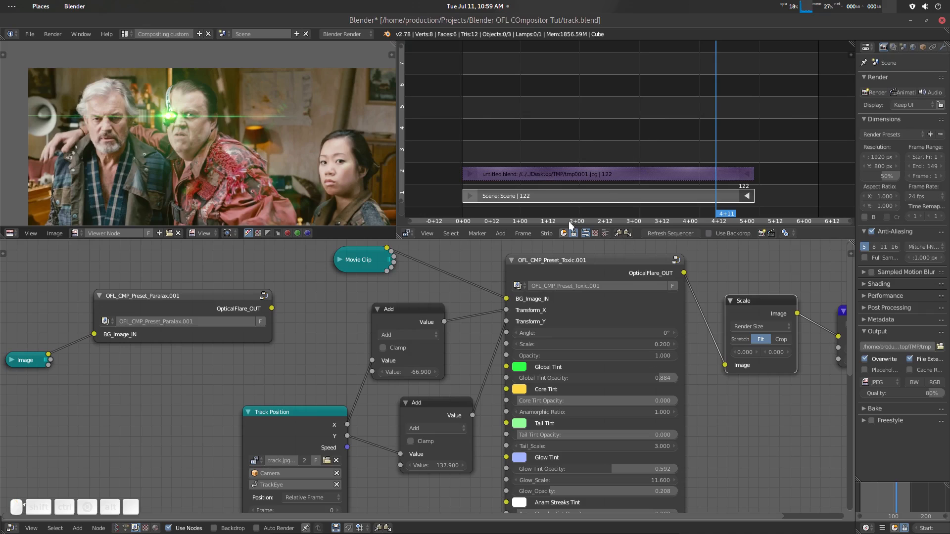
- Add a Composite output node below the Viewer node and link the Scale node's Image output to it
{"action": "middle_click_drag", "start_coordinate": [810, 312], "coordinate": [610, 303]}
{"action": "left_click_drag", "start_coordinate": [656, 303], "coordinate": [720, 298]}
{"action": "key", "text": "shift+a"}
{"action": "left_click", "coordinate": [636, 422]}
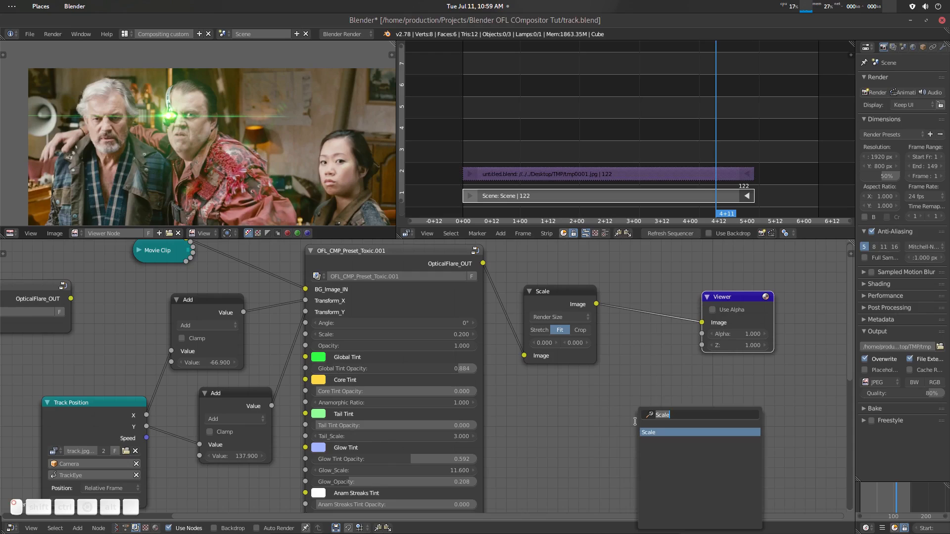
{"action": "type", "text": "com"}
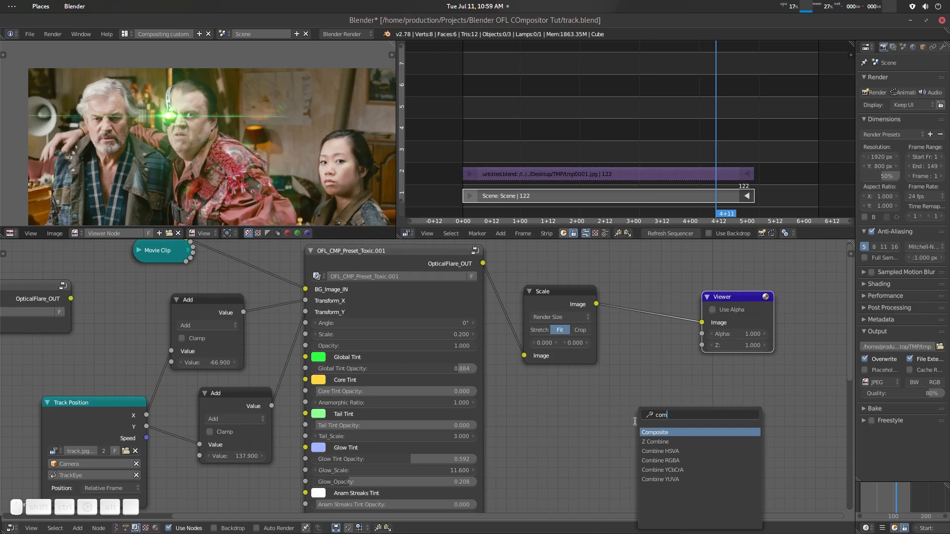
{"action": "key", "text": "Return"}
{"action": "left_click", "coordinate": [646, 409]}
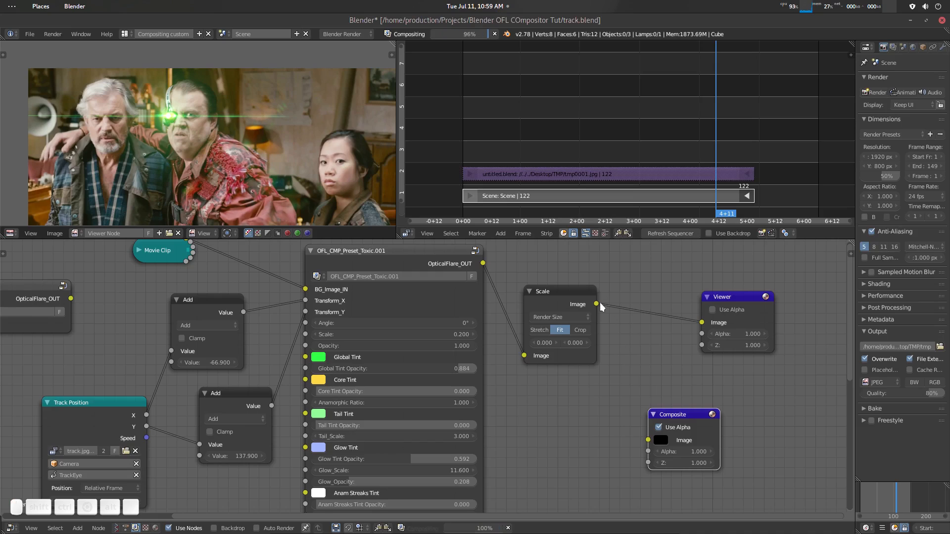
{"action": "left_click_drag", "start_coordinate": [601, 305], "coordinate": [656, 439]}
- Display the sequencer together with its preview in the Video Sequence Editor and enlarge the previewed image
{"action": "scroll", "coordinate": [598, 157], "scroll_direction": "down", "scroll_amount": 1}
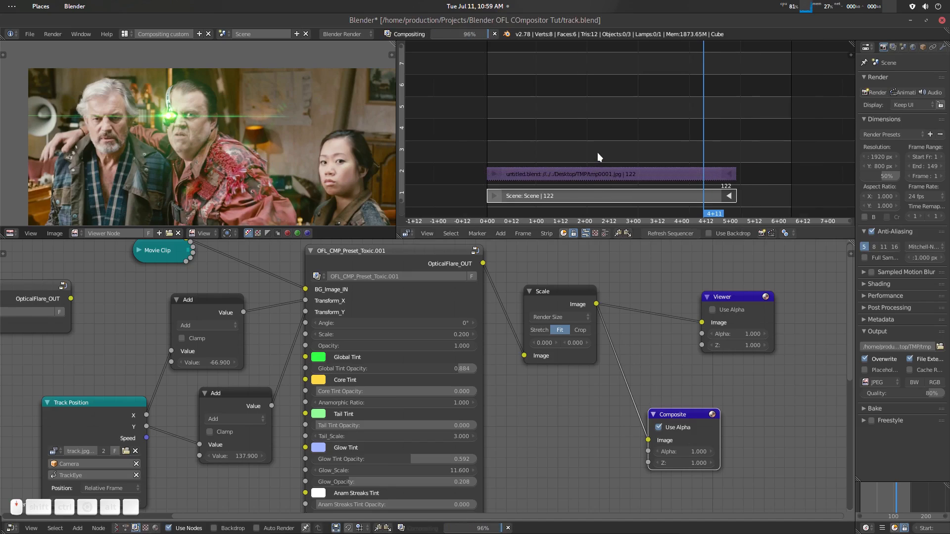
{"action": "scroll", "coordinate": [622, 136], "scroll_direction": "down", "scroll_amount": 1}
{"action": "scroll", "coordinate": [623, 139], "scroll_direction": "up", "scroll_amount": 2}
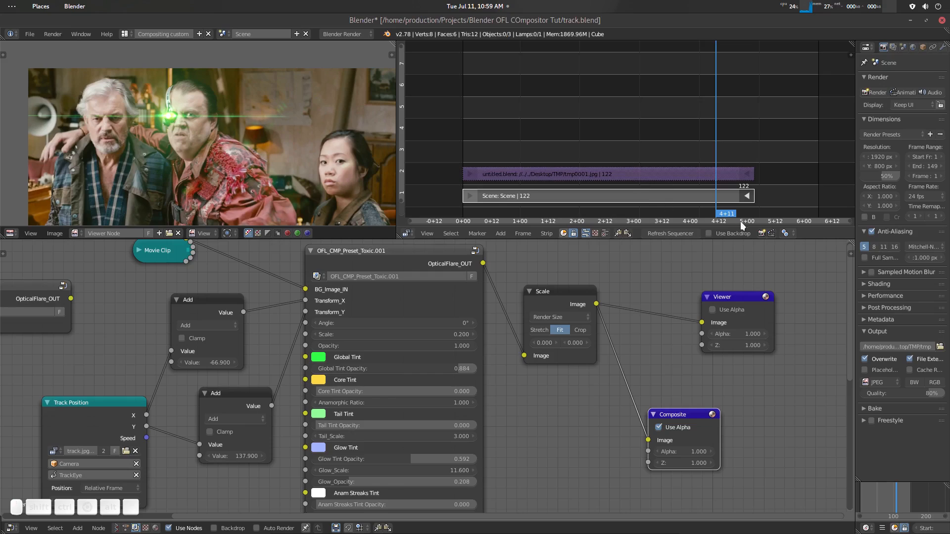
{"action": "left_click", "coordinate": [603, 233]}
{"action": "left_click_drag", "start_coordinate": [605, 231], "coordinate": [614, 258]}
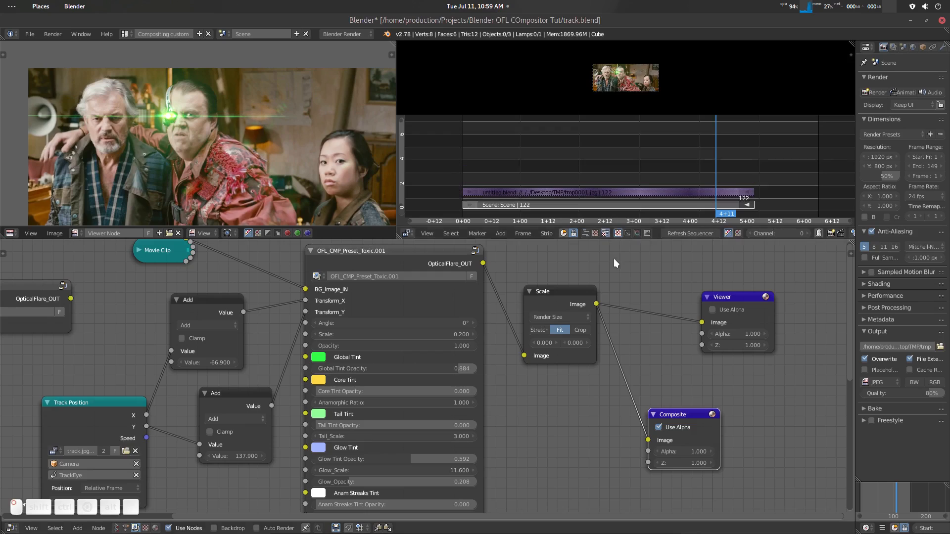
{"action": "scroll", "coordinate": [626, 86], "scroll_direction": "up", "scroll_amount": 4}
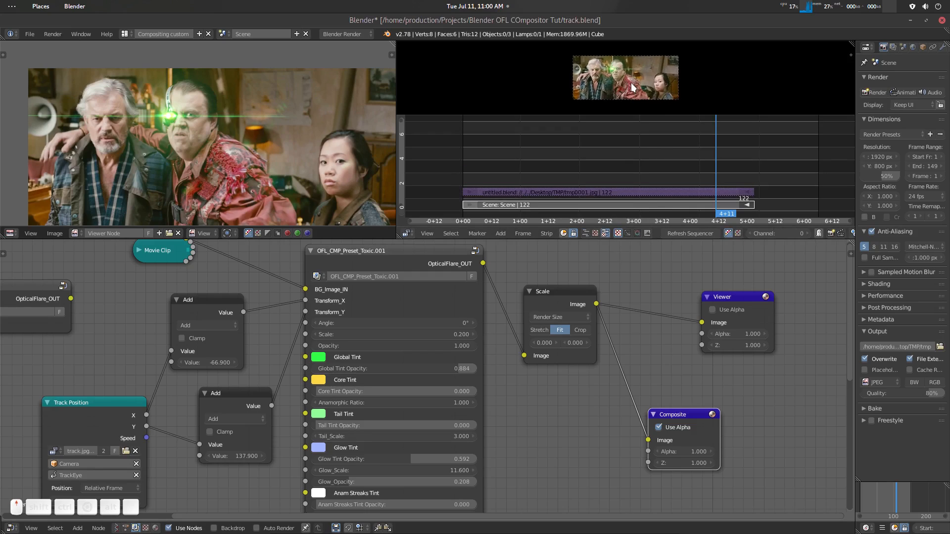
{"action": "scroll", "coordinate": [632, 83], "scroll_direction": "down", "scroll_amount": 2}
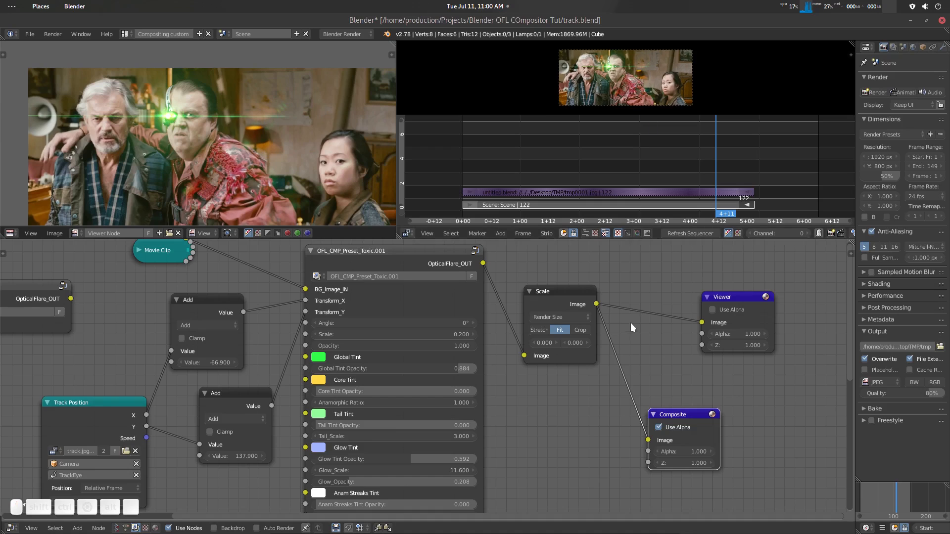
- Cut the link between the Scale node and the Viewer node, keeping the link to the Composite node
{"action": "middle_click_drag", "start_coordinate": [606, 351], "coordinate": [607, 369]}
{"action": "left_click_drag", "start_coordinate": [576, 310], "coordinate": [571, 308]}
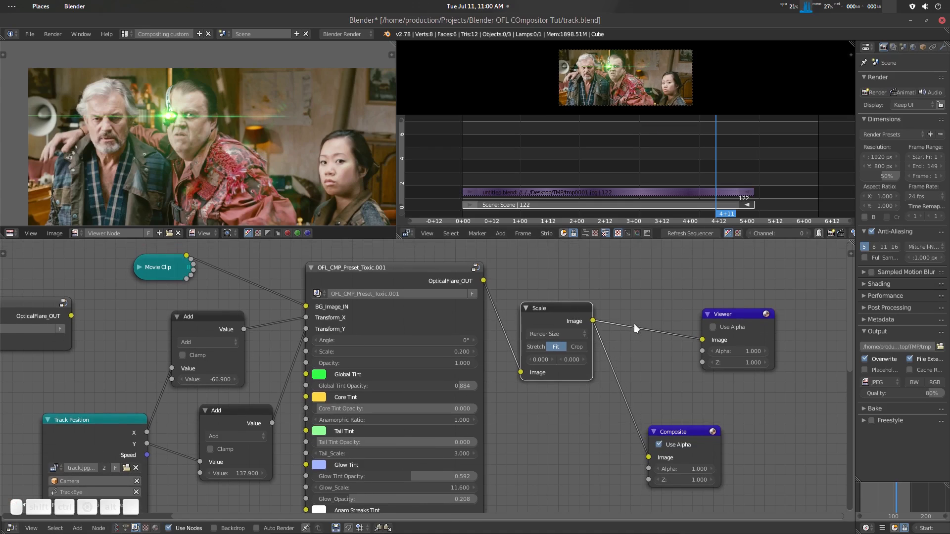
{"action": "right_click_drag", "start_coordinate": [636, 312], "coordinate": [643, 344], "text": "ctrl"}
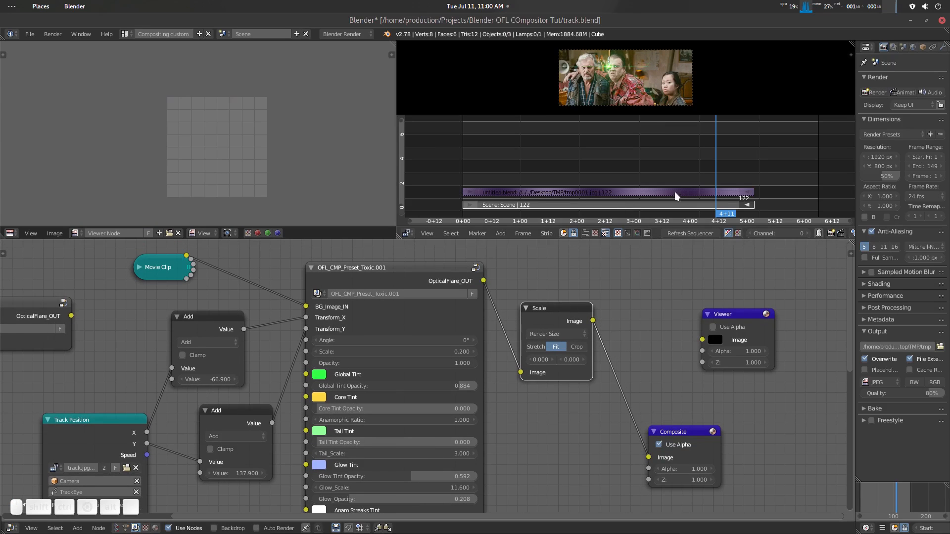
- Maximize the Video Sequence Editor, enlarge its preview region and fit the composited shot in it
{"action": "key", "text": "shift+space"}
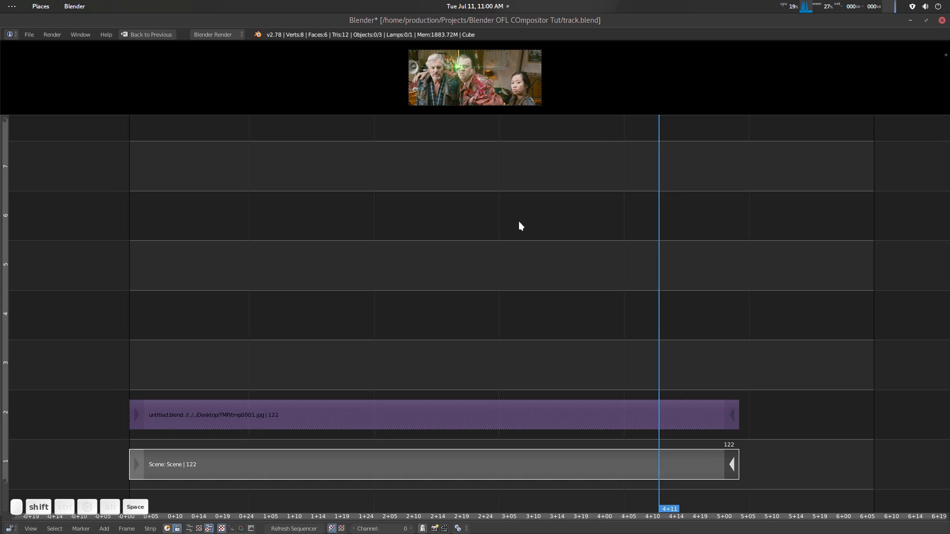
{"action": "left_click_drag", "start_coordinate": [511, 115], "coordinate": [532, 396]}
{"action": "scroll", "coordinate": [534, 313], "scroll_direction": "up", "scroll_amount": 14}
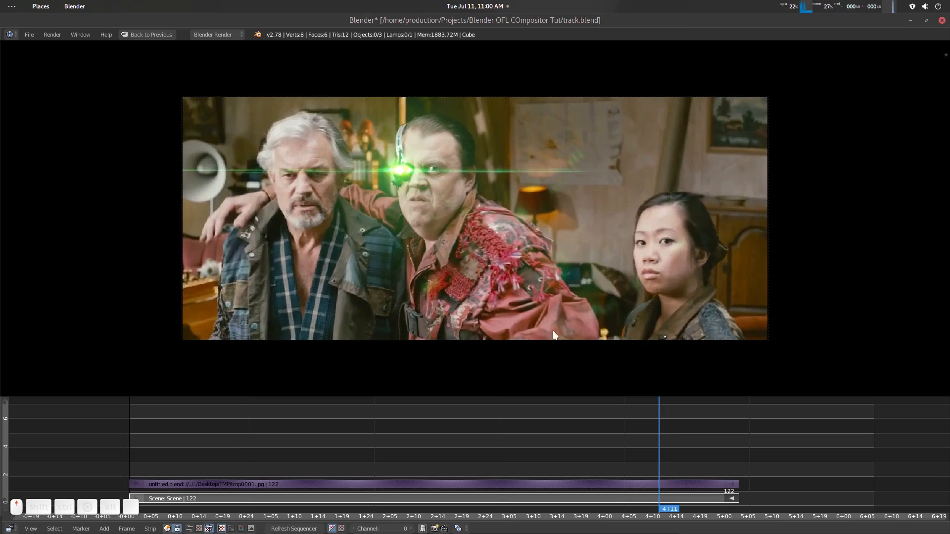
{"action": "scroll", "coordinate": [581, 352], "scroll_direction": "down", "scroll_amount": 1}
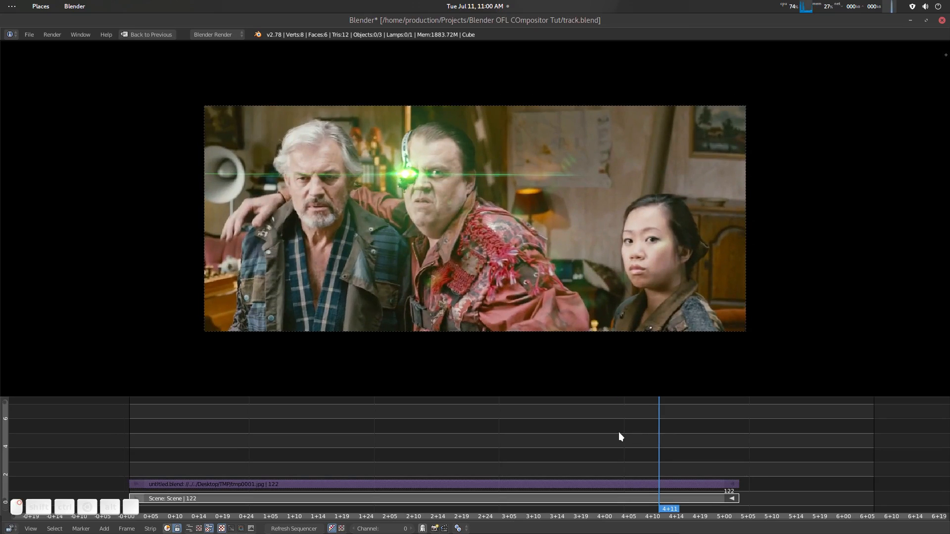
- Scrub the sequence backwards from 4+11 to 1+22 to examine how the flare follows the man's eyepiece
{"action": "key", "text": "Left"}
{"action": "key", "text": "Down"}
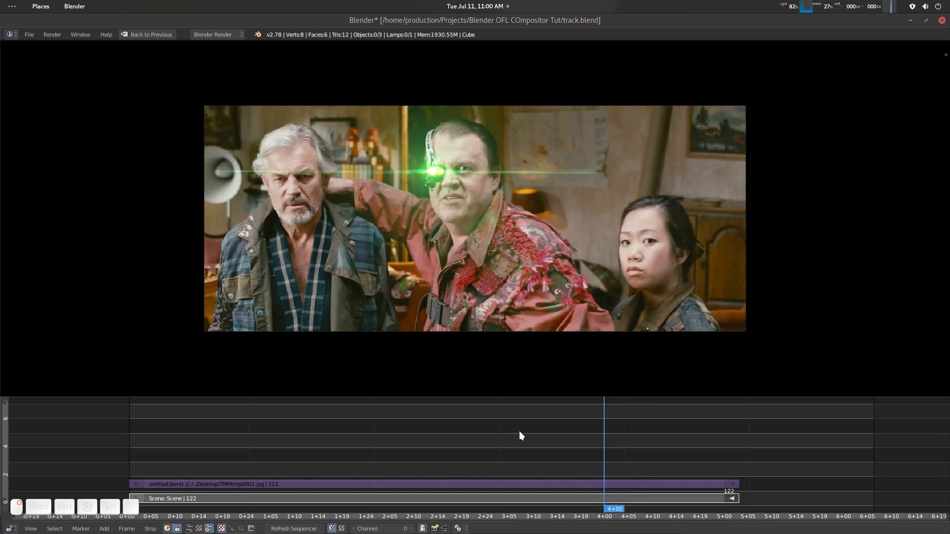
{"action": "key", "text": "Left"}
{"action": "key", "text": "Left"}
{"action": "key", "text": "Left"}
{"action": "key", "text": "Left"}
{"action": "key", "text": "Left"}
{"action": "key", "text": "Left"}
{"action": "key", "text": "Left"}
{"action": "key", "text": "Down"}
{"action": "key", "text": "Left"}
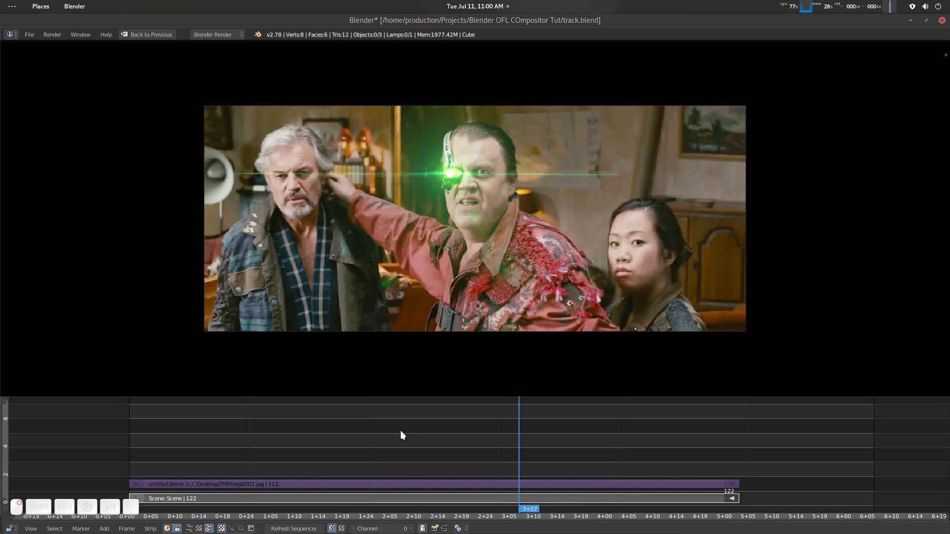
{"action": "key", "text": "Down"}
{"action": "key", "text": "Down"}
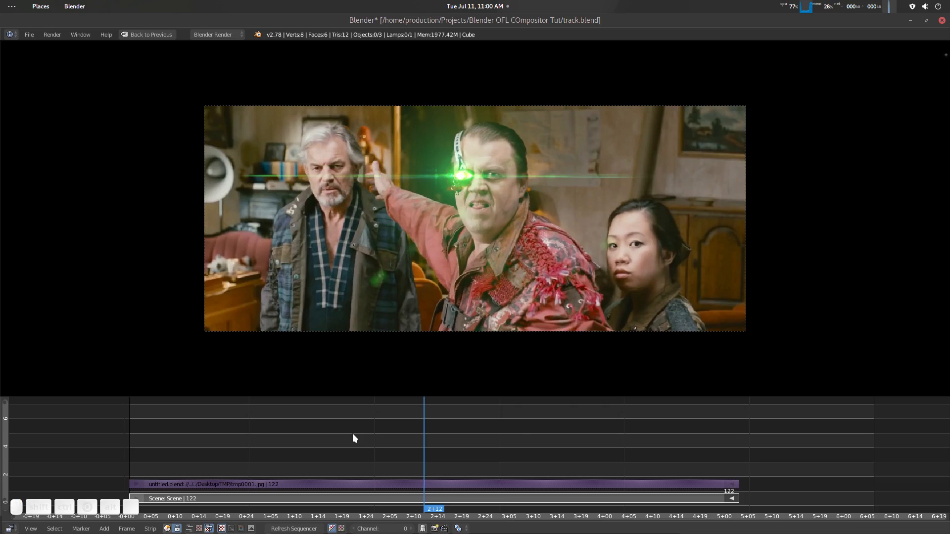
{"action": "key", "text": "Down"}
{"action": "key", "text": "Left"}
{"action": "key", "text": "Left"}
{"action": "key", "text": "Left"}
- Restore the multi-editor layout and redisplay the combined sequencer and preview with all strips framed
{"action": "key", "text": "space"}
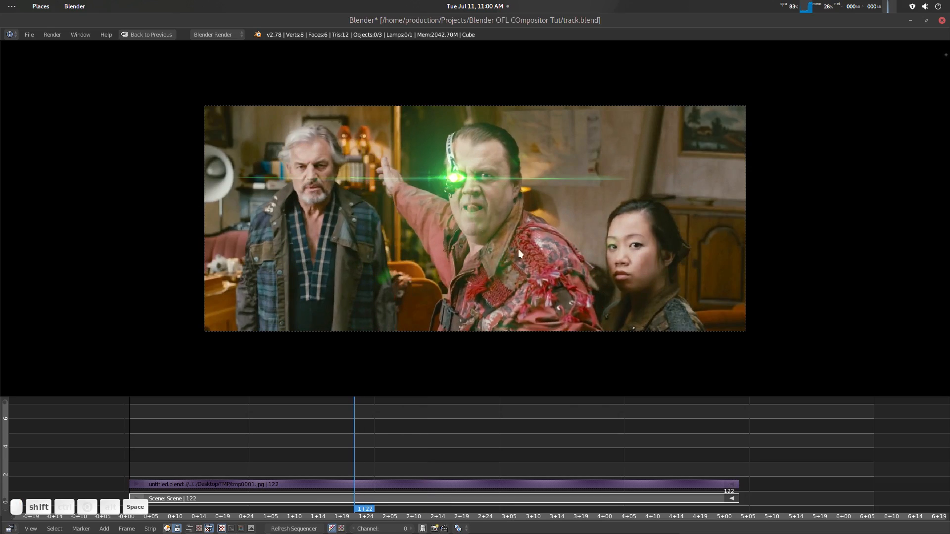
{"action": "key", "text": "shift+space"}
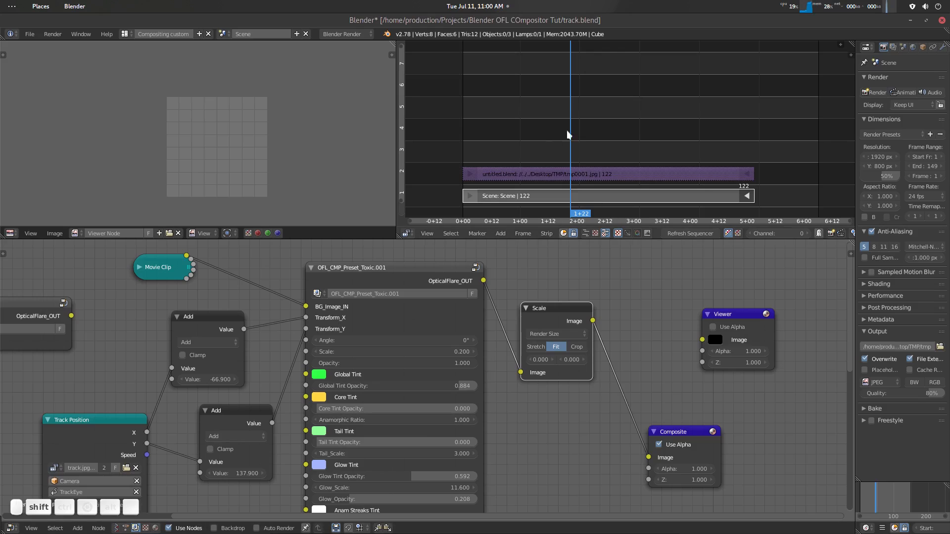
{"action": "scroll", "coordinate": [594, 132], "scroll_direction": "down", "scroll_amount": 9}
{"action": "scroll", "coordinate": [625, 89], "scroll_direction": "up", "scroll_amount": 9}
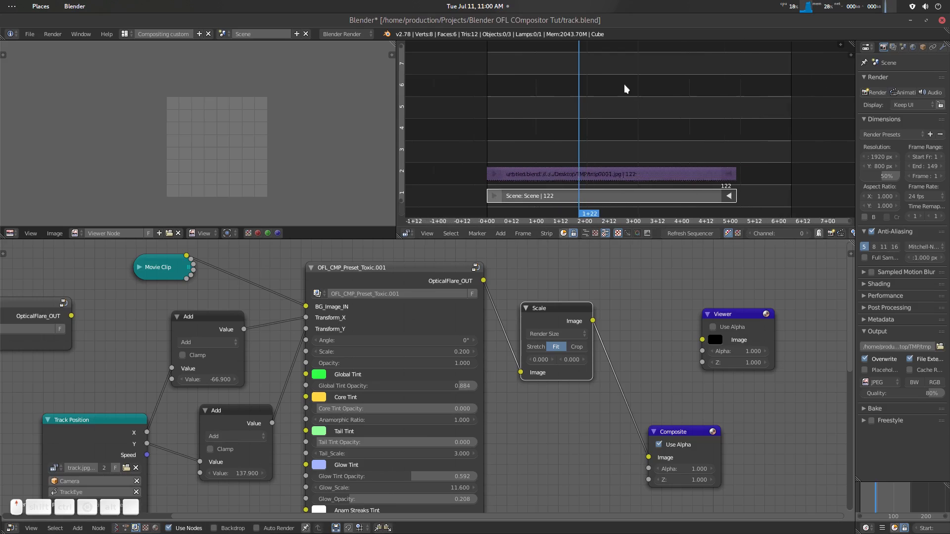
{"action": "middle_click_drag", "start_coordinate": [638, 90], "coordinate": [643, 135]}
{"action": "middle_click_drag", "start_coordinate": [640, 89], "coordinate": [634, 142]}
{"action": "scroll", "coordinate": [634, 126], "scroll_direction": "down", "scroll_amount": 6}
{"action": "scroll", "coordinate": [634, 127], "scroll_direction": "up", "scroll_amount": 5}
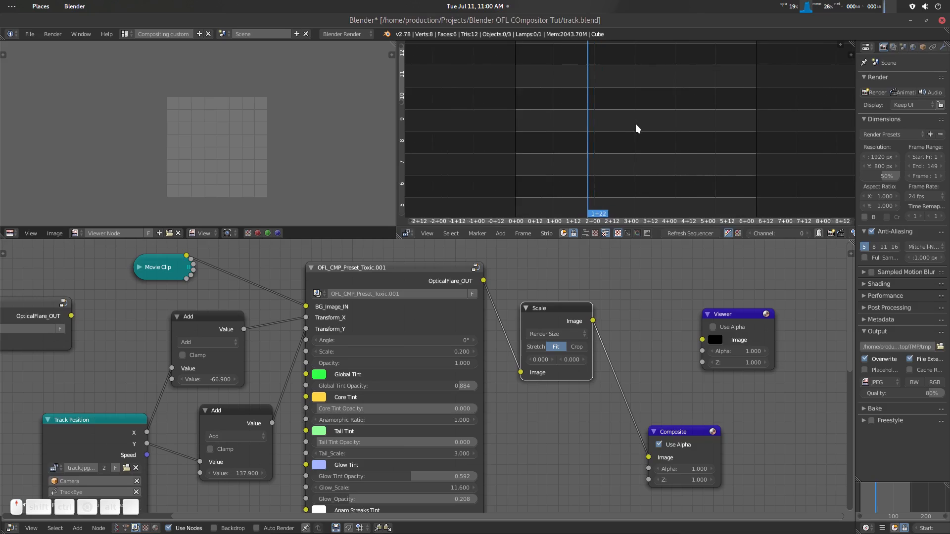
{"action": "left_click", "coordinate": [587, 234]}
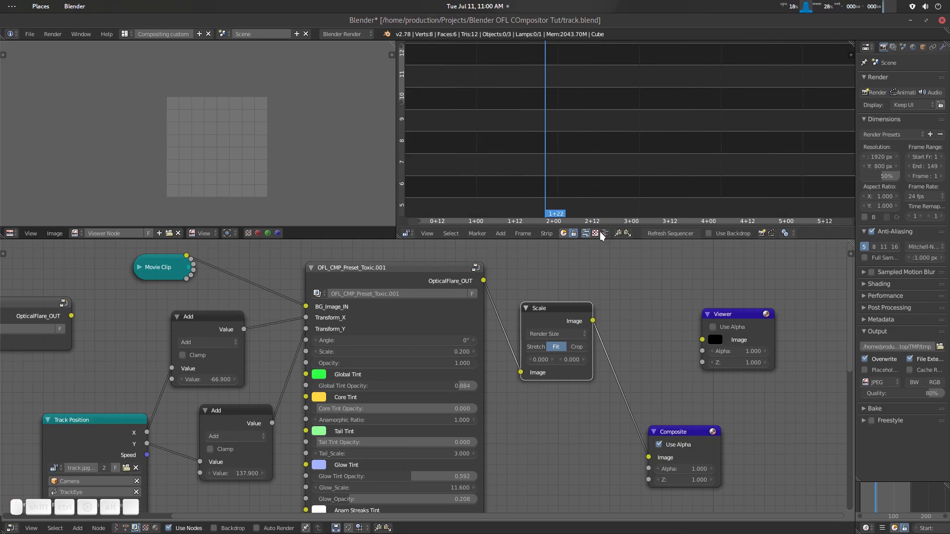
{"action": "left_click", "coordinate": [605, 233]}
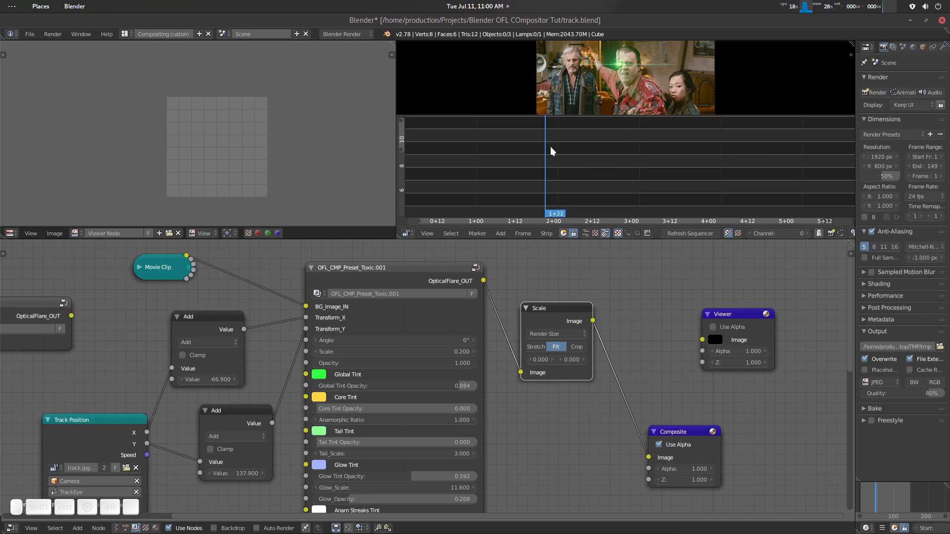
{"action": "key", "text": "Home"}
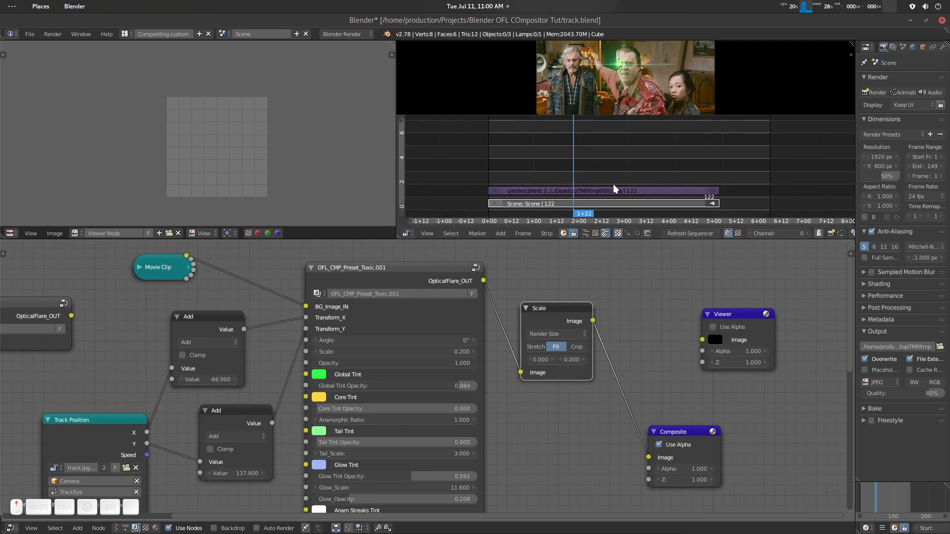
- Widen the image editor beside the sequencer and display only the strip timeline without the preview
{"action": "scroll", "coordinate": [613, 185], "scroll_direction": "up", "scroll_amount": 3}
{"action": "middle_click_drag", "start_coordinate": [607, 180], "coordinate": [663, 163]}
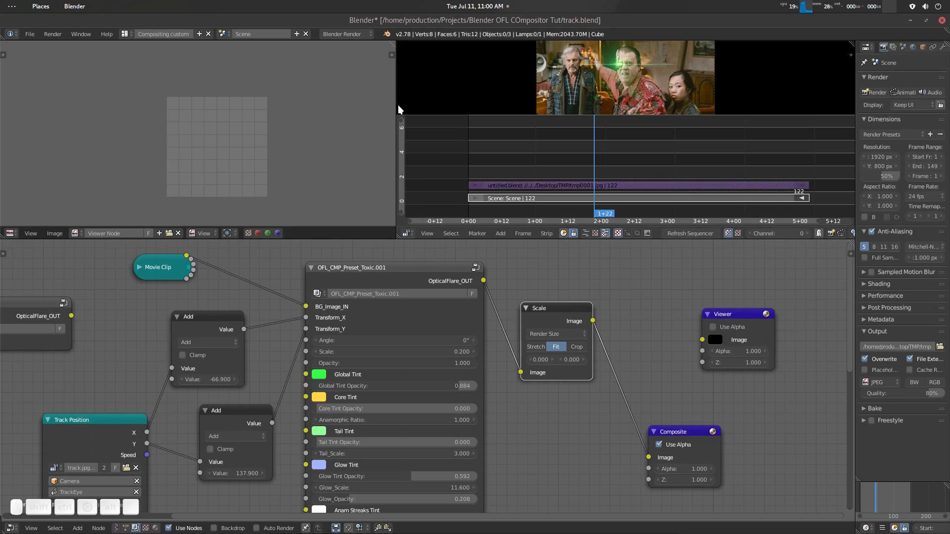
{"action": "left_click_drag", "start_coordinate": [396, 103], "coordinate": [537, 103]}
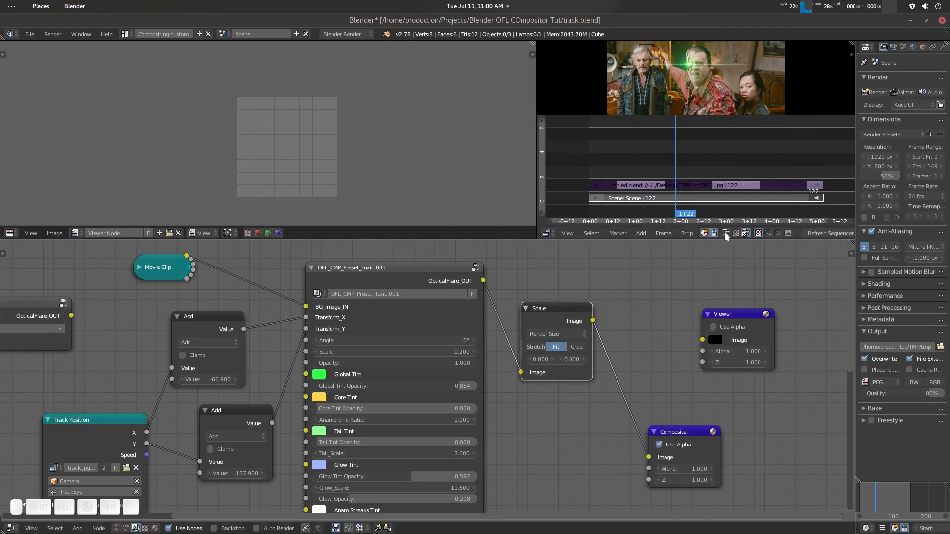
{"action": "left_click", "coordinate": [726, 233]}
- Link the Scale node's output back to the Viewer node so the composite shows as a backdrop in the image editor
{"action": "middle_click_drag", "start_coordinate": [593, 319], "coordinate": [584, 336]}
{"action": "left_click", "coordinate": [544, 332], "text": "ctrl+shift"}
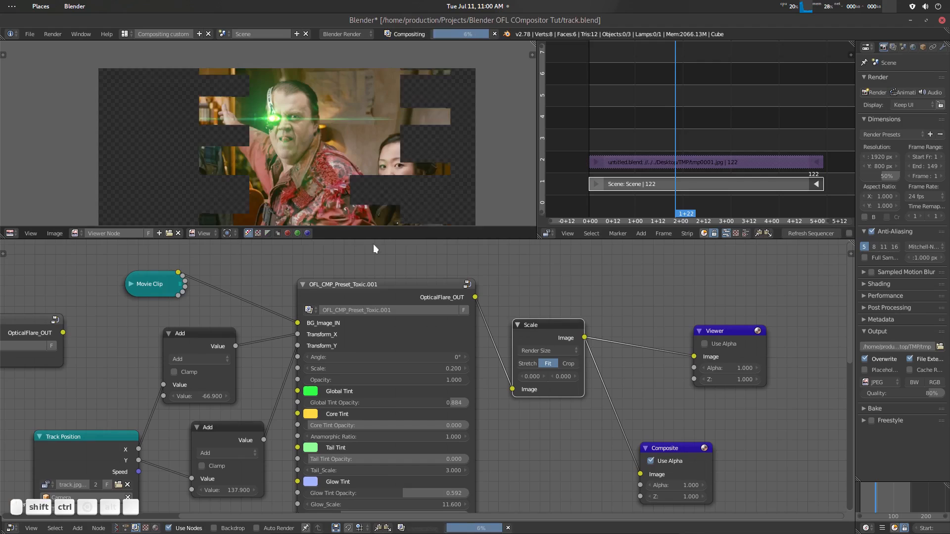
{"action": "scroll", "coordinate": [555, 375], "scroll_direction": "up", "scroll_amount": 1}
- Collapse the Track Position, both Add and the Scale nodes, placing the lower Add node beneath the upper one
{"action": "scroll", "coordinate": [539, 375], "scroll_direction": "down", "scroll_amount": 2}
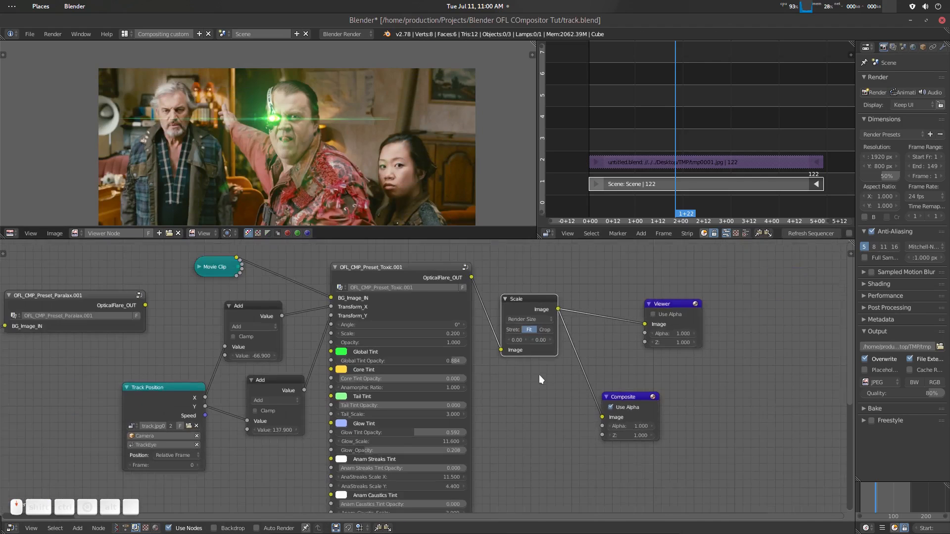
{"action": "left_click", "coordinate": [209, 390]}
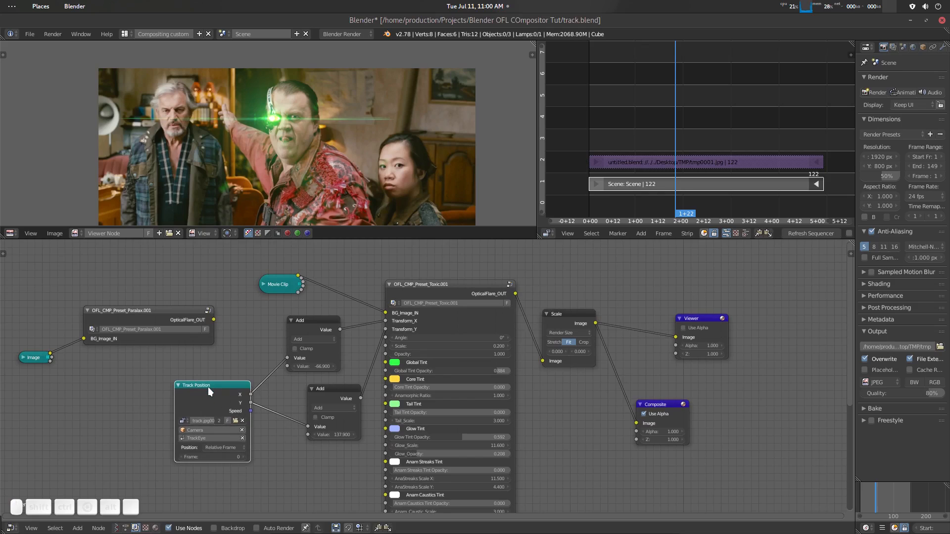
{"action": "key", "text": "h"}
{"action": "left_click", "coordinate": [310, 320]}
{"action": "key", "text": "h"}
{"action": "left_click_drag", "start_coordinate": [330, 386], "coordinate": [311, 349]}
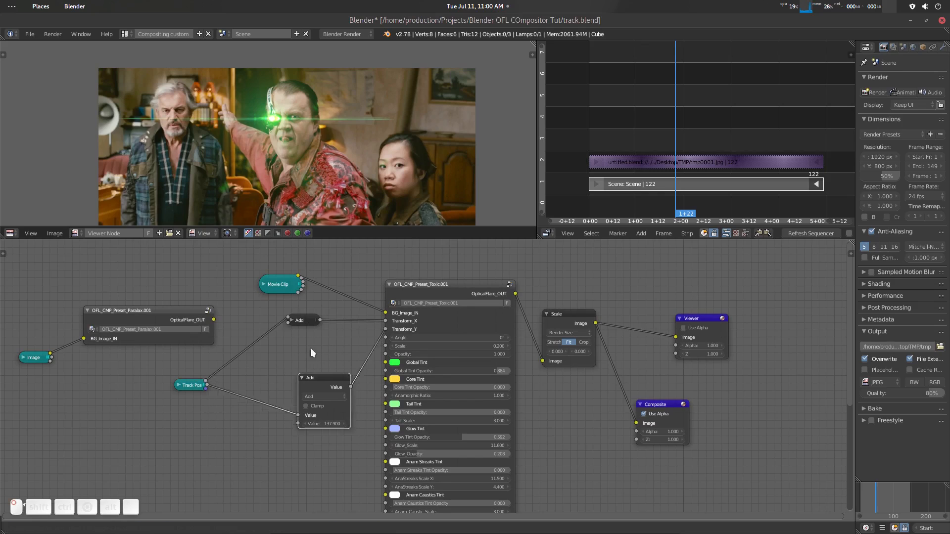
{"action": "key", "text": "h"}
{"action": "scroll", "coordinate": [474, 369], "scroll_direction": "up", "scroll_amount": 2}
{"action": "left_click", "coordinate": [613, 299]}
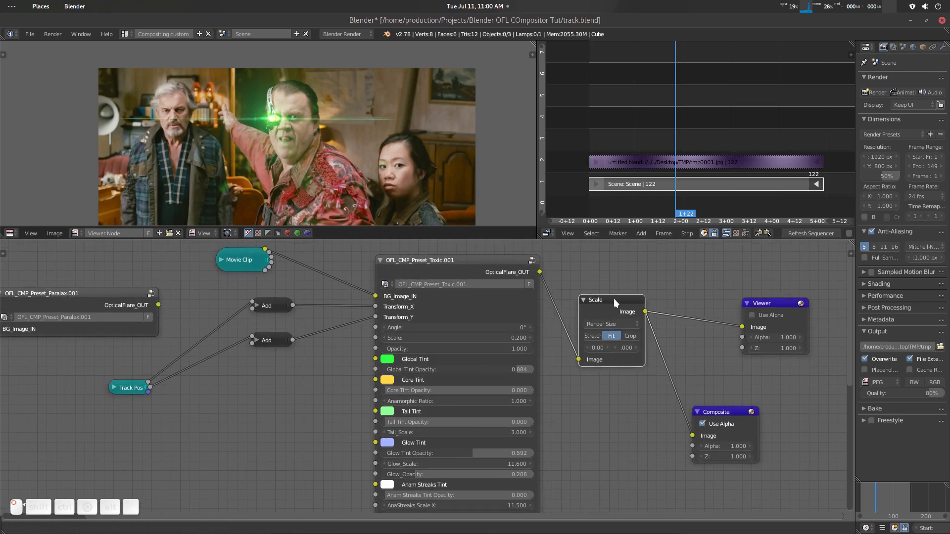
{"action": "key", "text": "h"}
- Set the Toxic preset's AnaStreaks Scale X to 76.400 and AnaStreaks Scale Y to 7.700
{"action": "scroll", "coordinate": [556, 371], "scroll_direction": "up", "scroll_amount": 2}
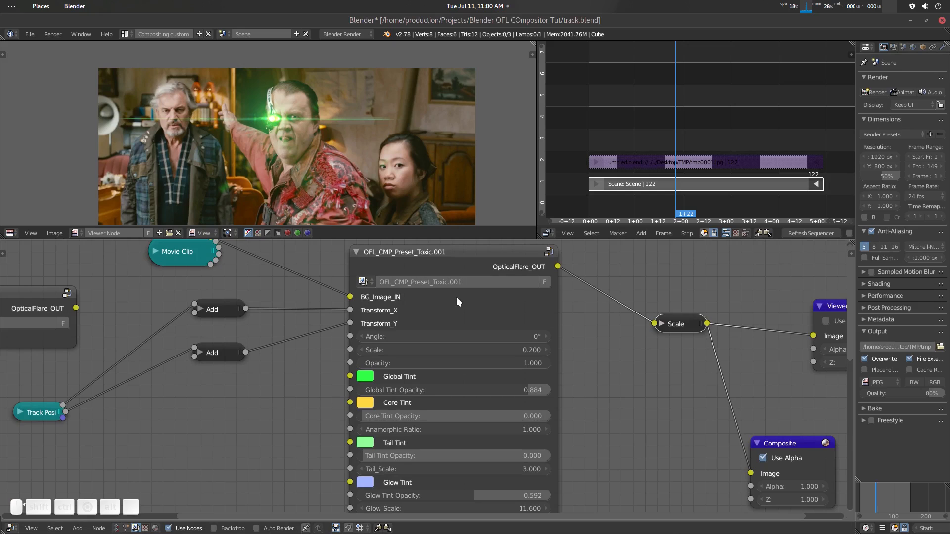
{"action": "middle_click_drag", "start_coordinate": [613, 458], "coordinate": [593, 381]}
{"action": "middle_click_drag", "start_coordinate": [591, 431], "coordinate": [576, 360]}
{"action": "left_click_drag", "start_coordinate": [509, 411], "coordinate": [523, 427]}
- Change the Toxic preset's Global Tint from green to red
{"action": "middle_click_drag", "start_coordinate": [584, 391], "coordinate": [595, 446]}
{"action": "middle_click_drag", "start_coordinate": [551, 382], "coordinate": [556, 437]}
{"action": "left_click", "coordinate": [354, 338]}
{"action": "left_click_drag", "start_coordinate": [408, 227], "coordinate": [394, 240]}
- Set the Toxic preset's Glow Tint Opacity to 0.914, Glow_Scale to 19.000 and Glow_Opacity to 0.338
{"action": "middle_click_drag", "start_coordinate": [570, 434], "coordinate": [562, 399]}
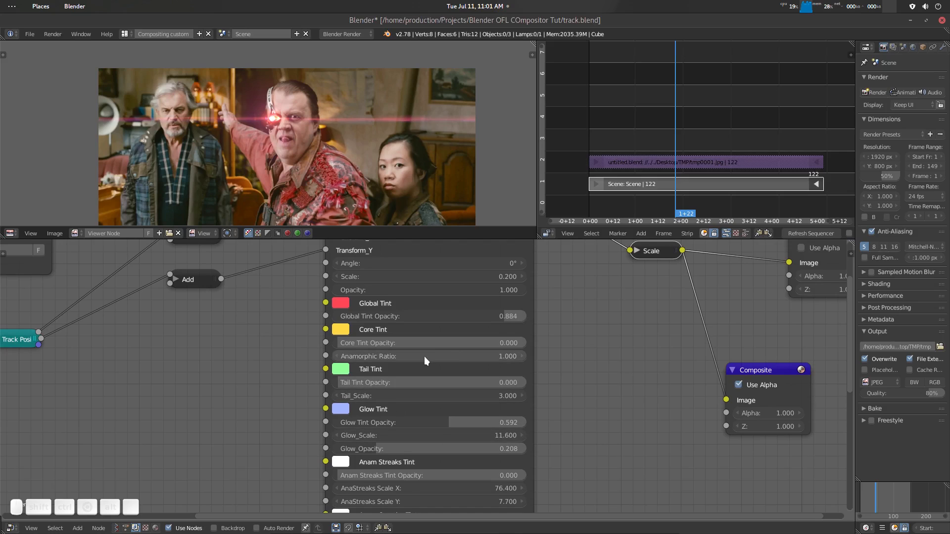
{"action": "mouse_move", "coordinate": [424, 358]}
{"action": "middle_mouse_down"}
{"action": "mouse_move", "coordinate": [422, 374]}
{"action": "mouse_move", "coordinate": [405, 331]}
{"action": "middle_mouse_up"}
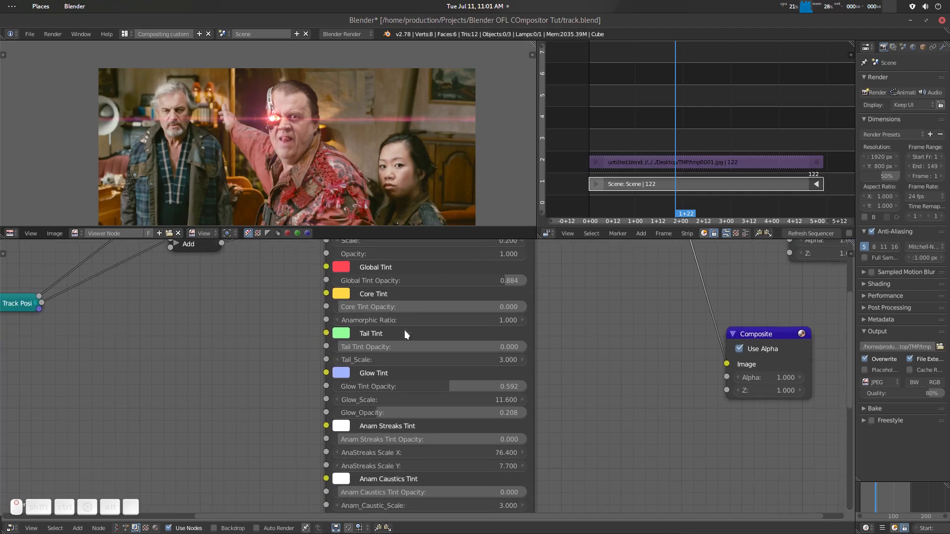
{"action": "middle_click_drag", "start_coordinate": [410, 388], "coordinate": [409, 354]}
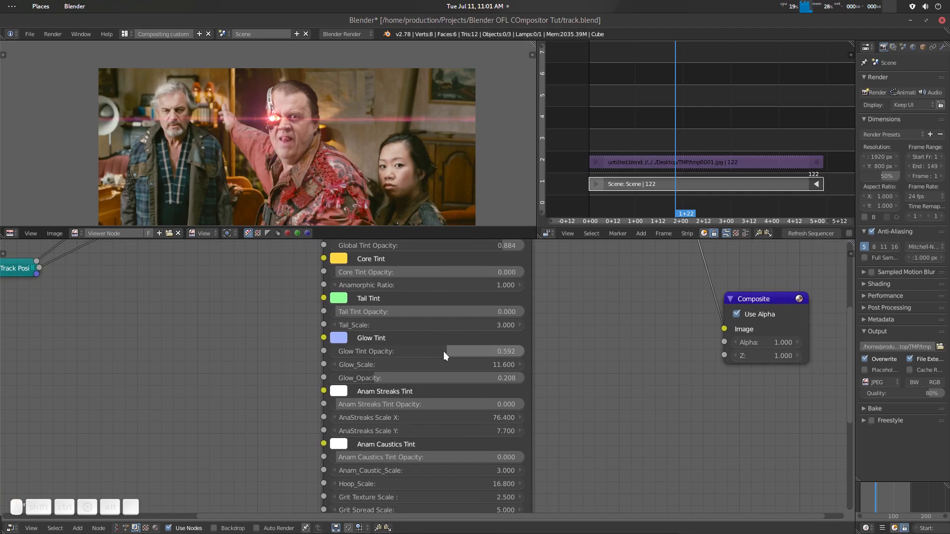
{"action": "left_click_drag", "start_coordinate": [443, 351], "coordinate": [583, 364]}
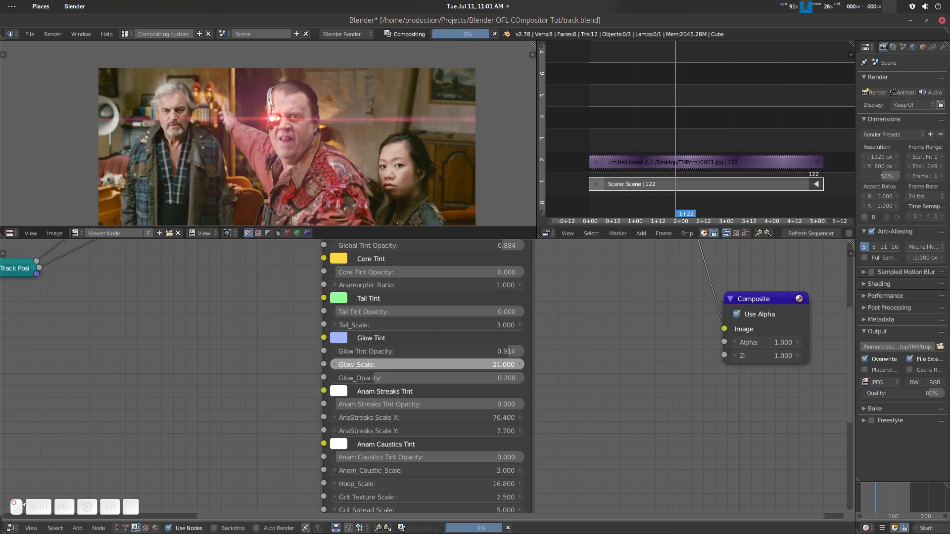
{"action": "left_click_drag", "start_coordinate": [378, 375], "coordinate": [398, 377]}
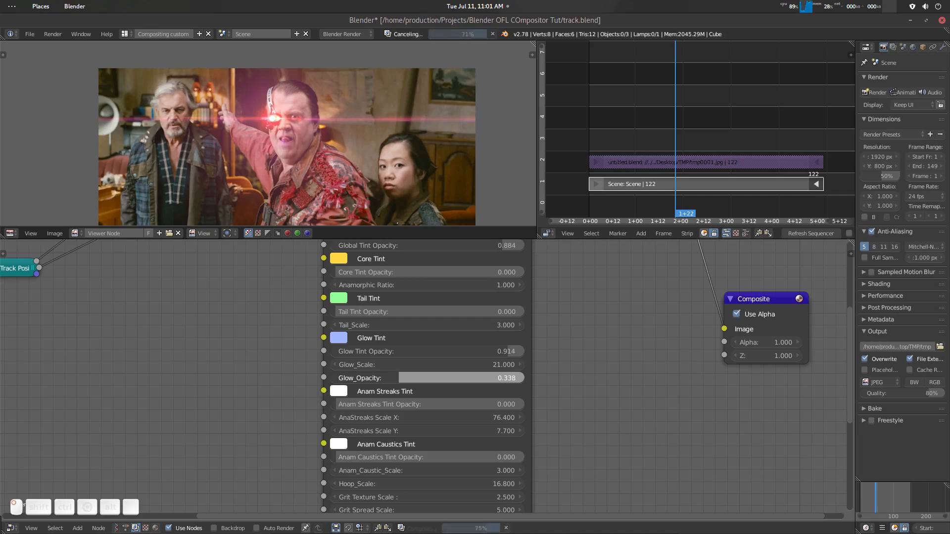
{"action": "left_click_drag", "start_coordinate": [492, 364], "coordinate": [485, 364]}
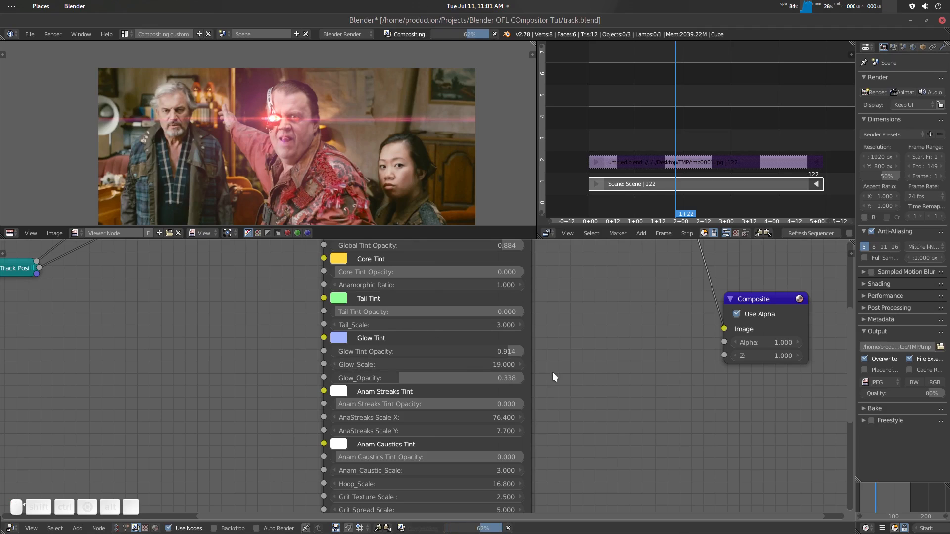
- Look through the Toxic preset's parameters, from the caustics and iris settings back up to its transform inputs
{"action": "middle_click_drag", "start_coordinate": [552, 376], "coordinate": [550, 410]}
{"action": "middle_click_drag", "start_coordinate": [541, 360], "coordinate": [538, 354]}
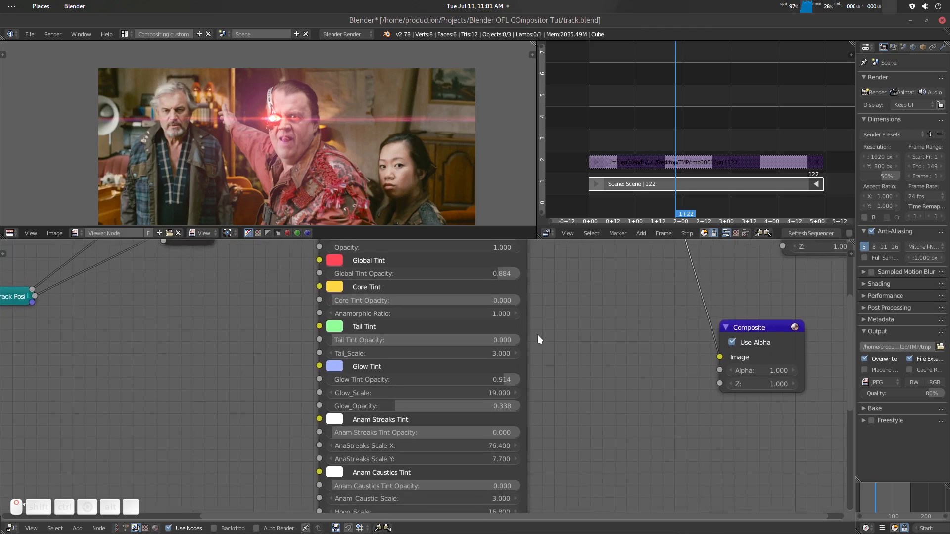
{"action": "mouse_move", "coordinate": [549, 407]}
{"action": "middle_mouse_down"}
{"action": "mouse_move", "coordinate": [542, 365]}
{"action": "mouse_move", "coordinate": [546, 394]}
{"action": "mouse_move", "coordinate": [550, 382]}
{"action": "middle_mouse_up"}
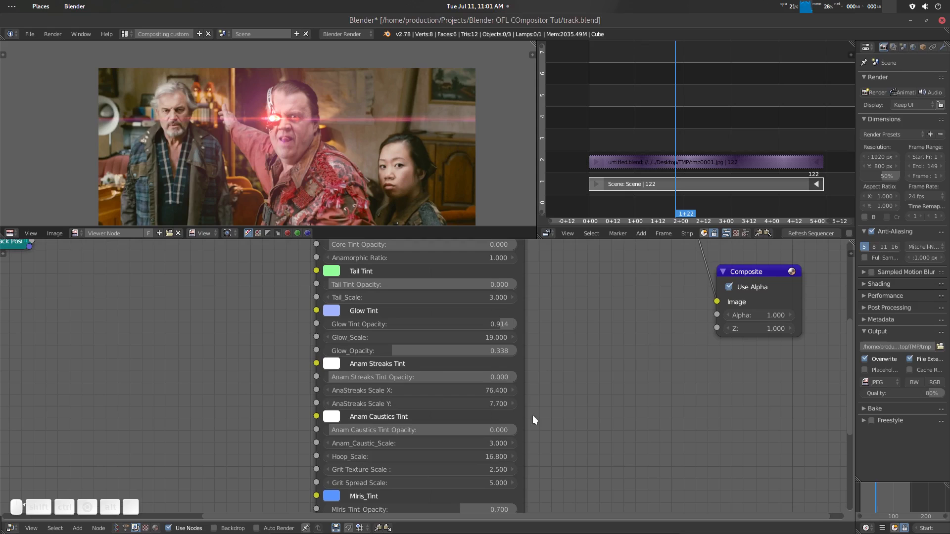
{"action": "mouse_move", "coordinate": [532, 417]}
{"action": "middle_mouse_down"}
{"action": "mouse_move", "coordinate": [544, 359]}
{"action": "mouse_move", "coordinate": [536, 376]}
{"action": "middle_mouse_up"}
{"action": "scroll", "coordinate": [544, 359], "scroll_direction": "down", "scroll_amount": 2}
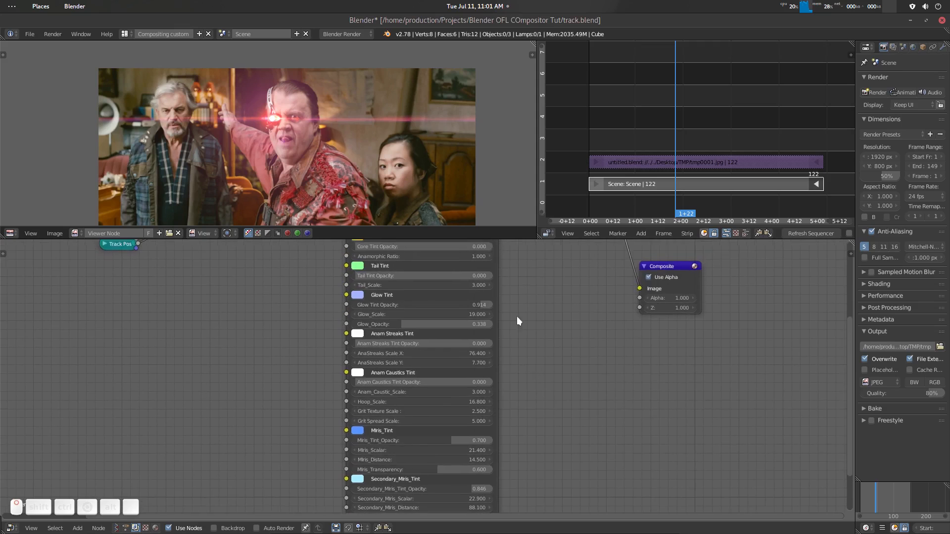
{"action": "middle_click_drag", "start_coordinate": [515, 289], "coordinate": [535, 428]}
{"action": "scroll", "coordinate": [529, 366], "scroll_direction": "up", "scroll_amount": 2}
{"action": "middle_click_drag", "start_coordinate": [533, 366], "coordinate": [533, 375]}
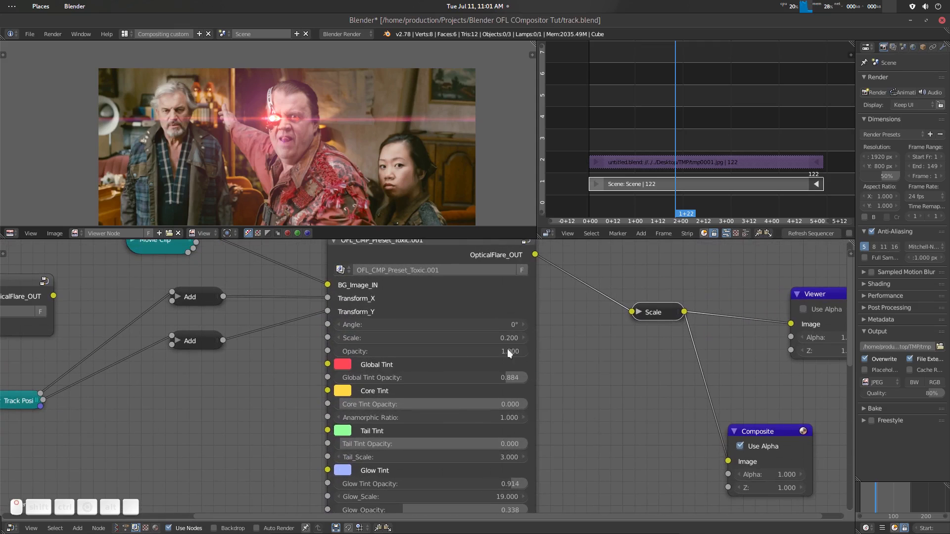
- Try a different flare Angle on the Toxic preset and reset it to 0°
{"action": "mouse_move", "coordinate": [521, 325]}
{"action": "left_mouse_down"}
{"action": "mouse_move", "coordinate": [546, 325]}
{"action": "mouse_move", "coordinate": [504, 324]}
{"action": "left_mouse_up"}
{"action": "left_click", "coordinate": [514, 322]}
{"action": "type", "text": "0"}
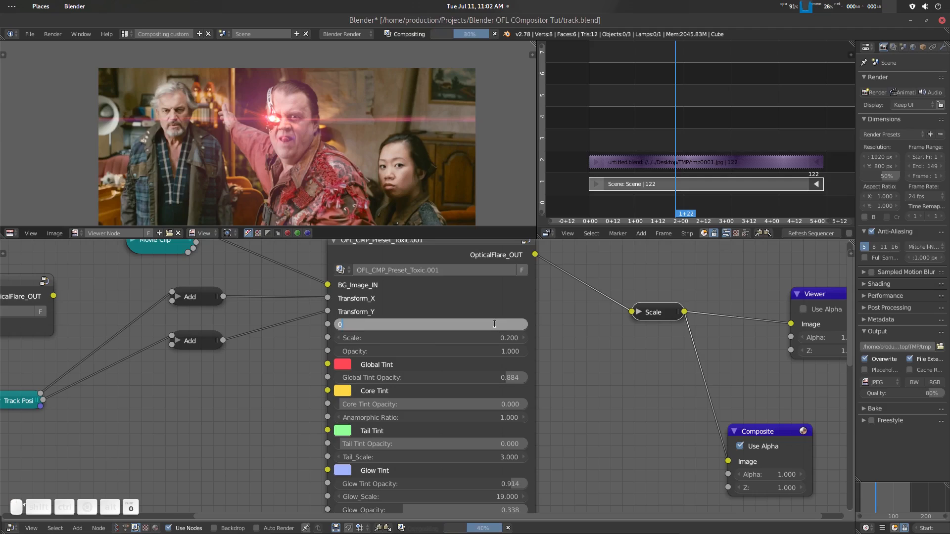
{"action": "key", "text": "Return"}
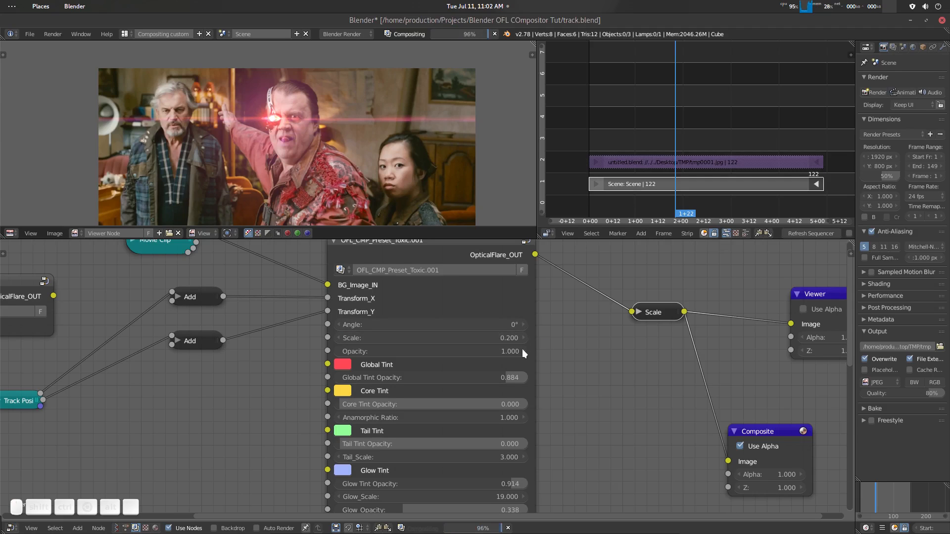
- Try a Glow_Scale of 29.700 on the Toxic preset and undo the change
{"action": "scroll", "coordinate": [536, 369], "scroll_direction": "down", "scroll_amount": 5, "text": "shift"}
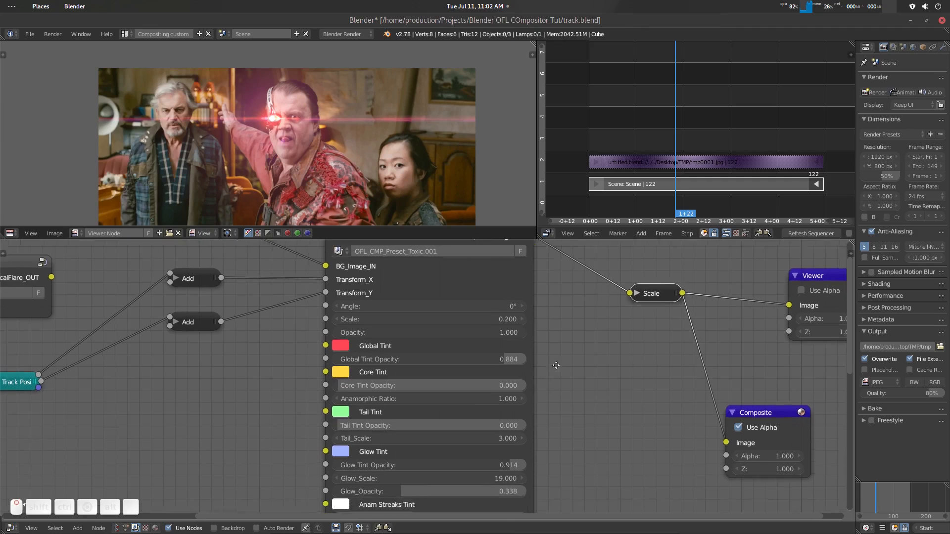
{"action": "scroll", "coordinate": [564, 384], "scroll_direction": "down", "scroll_amount": 1, "text": "shift"}
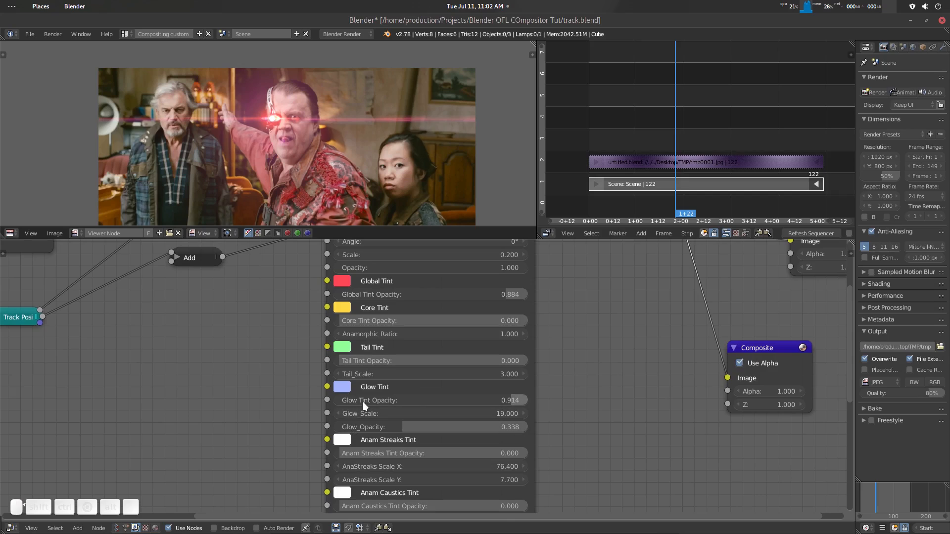
{"action": "left_click_drag", "start_coordinate": [400, 411], "coordinate": [446, 411]}
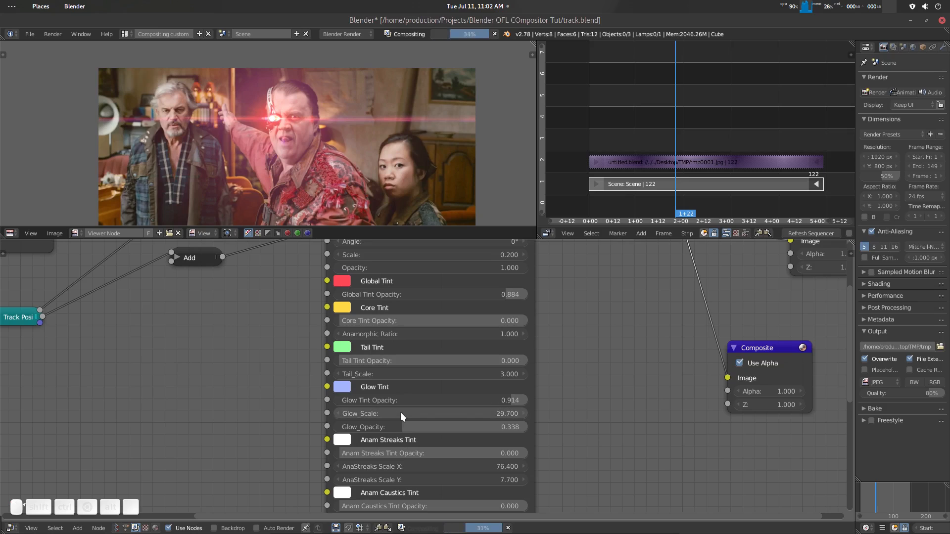
{"action": "key", "text": "ctrl+z"}
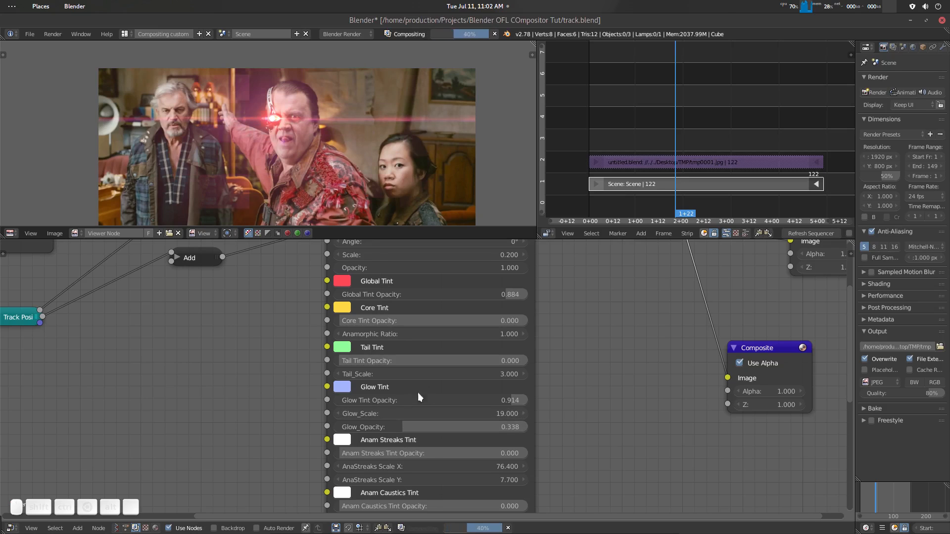
- Recolor the Toxic preset's Glow Tint to violet with R 0.404, G 0.229 and B 1.000
{"action": "left_click", "coordinate": [348, 387]}
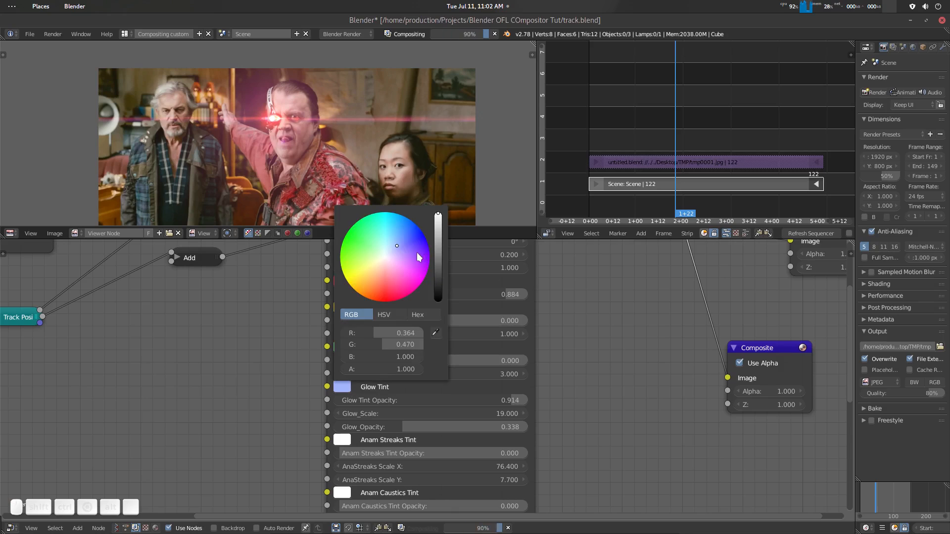
{"action": "left_click", "coordinate": [391, 278]}
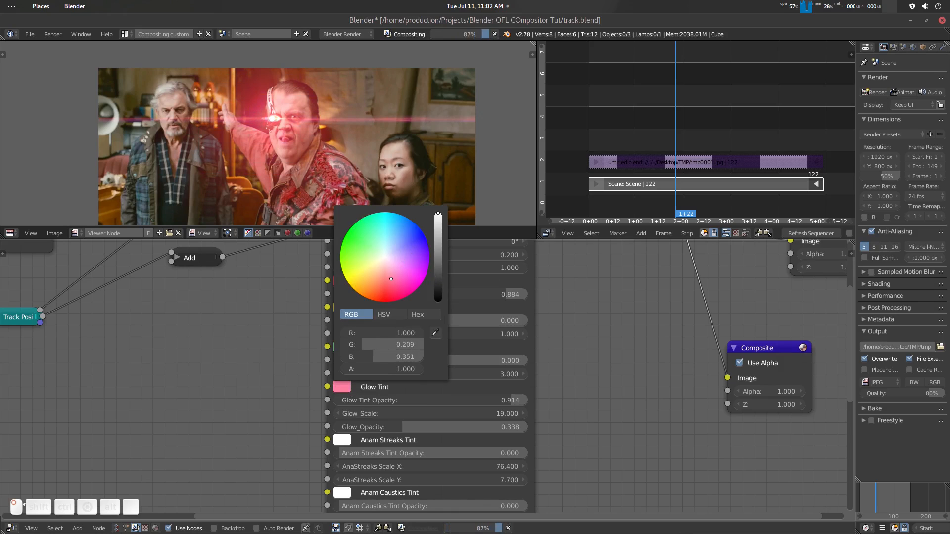
{"action": "left_click", "coordinate": [406, 252]}
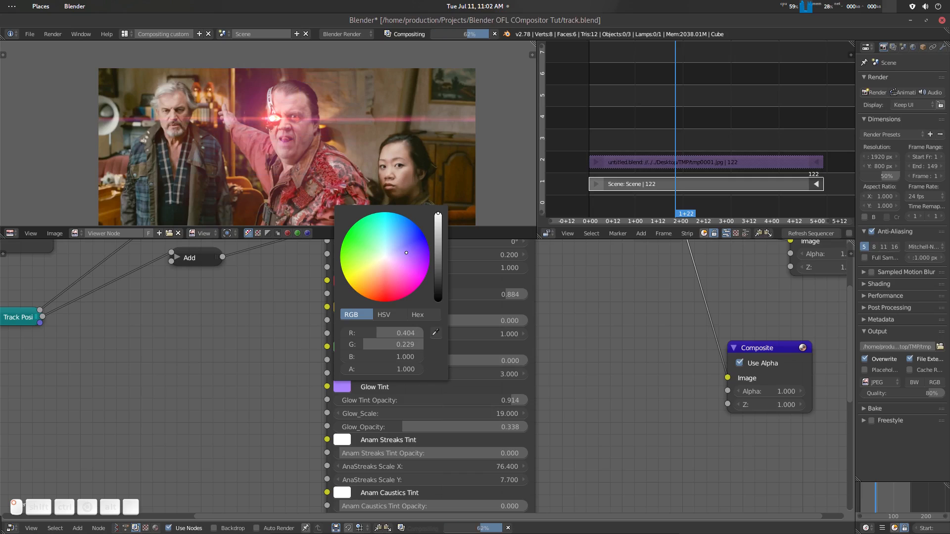
- Narrow the image editor to give the sequencer more room, and cut the link from the Scale node to the Viewer node
{"action": "scroll", "coordinate": [589, 380], "scroll_direction": "down", "scroll_amount": 1}
{"action": "scroll", "coordinate": [372, 130], "scroll_direction": "down", "scroll_amount": 1}
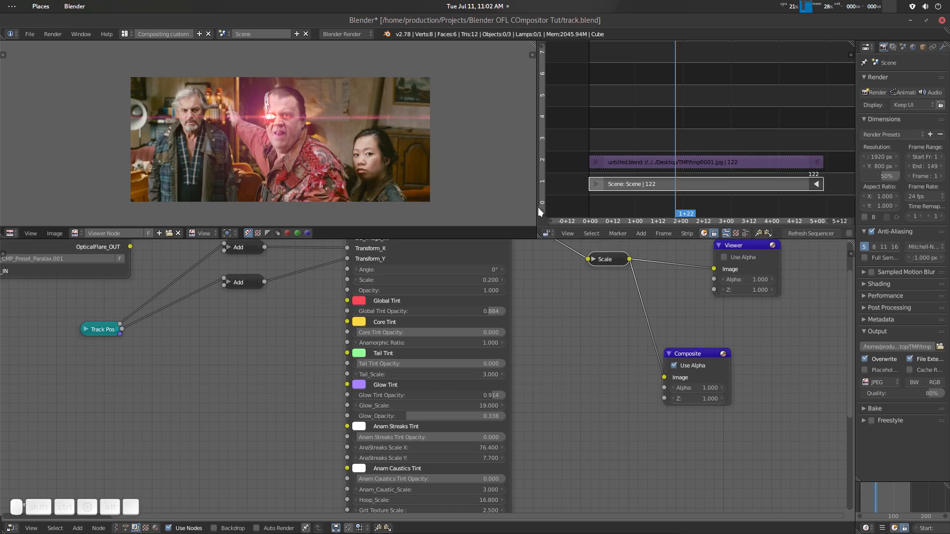
{"action": "left_click_drag", "start_coordinate": [536, 203], "coordinate": [426, 203]}
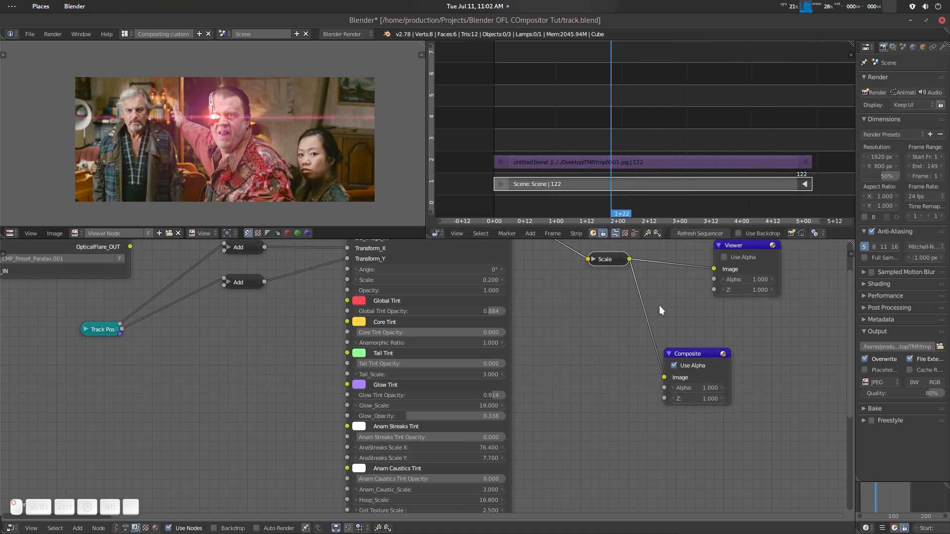
{"action": "middle_click_drag", "start_coordinate": [613, 330], "coordinate": [569, 387]}
{"action": "right_click_drag", "start_coordinate": [619, 292], "coordinate": [624, 341], "text": "ctrl"}
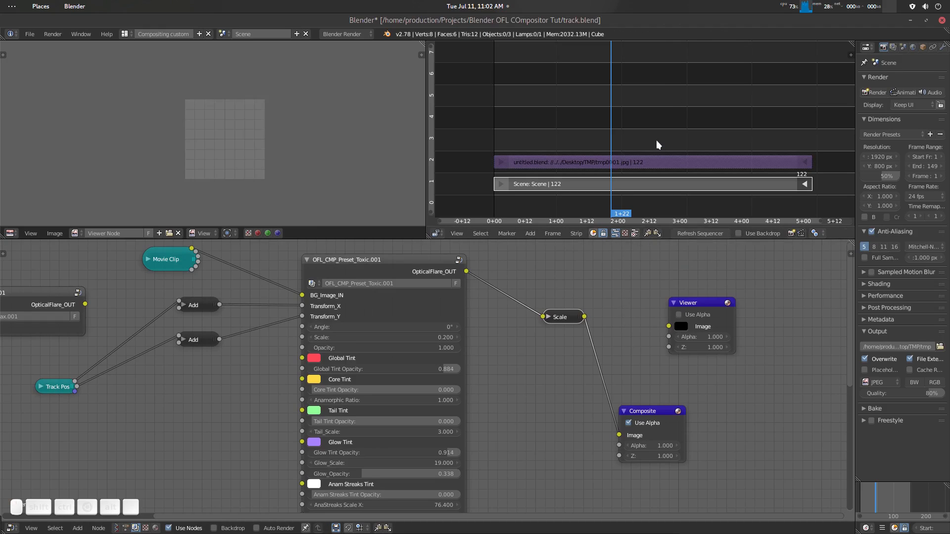
- Show the combined sequencer and preview, and move the playhead to 2+17
{"action": "key", "text": "ctrl+Tab"}
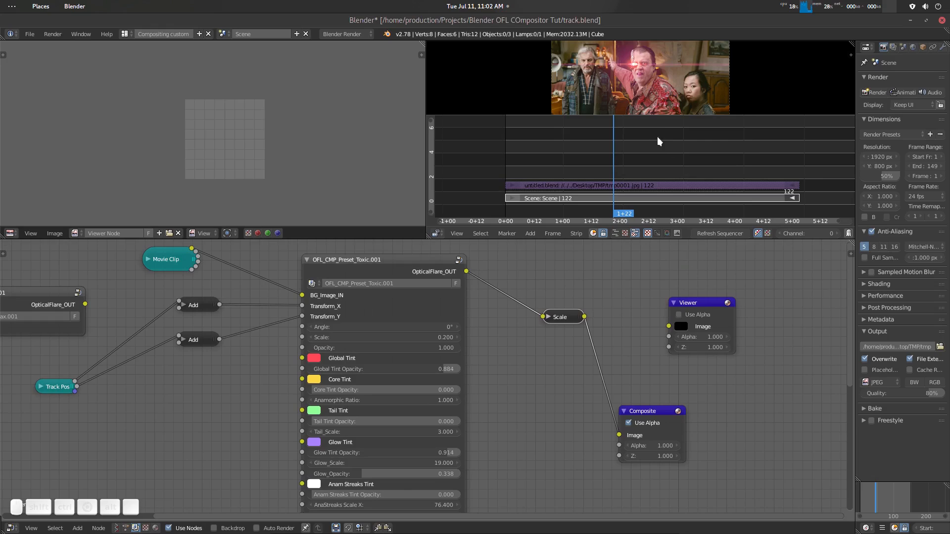
{"action": "right_click_drag", "start_coordinate": [643, 157], "coordinate": [658, 158]}
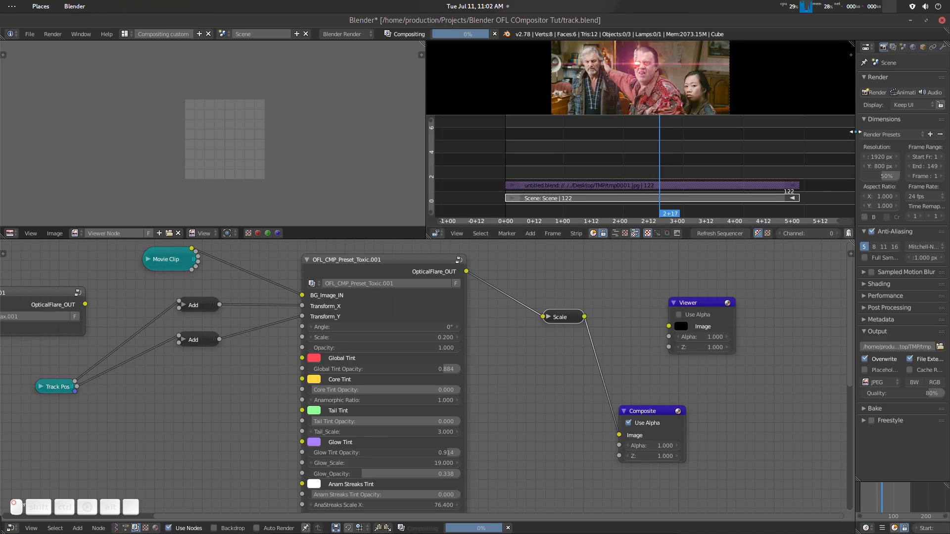
- Widen the Properties editor to review the render Display options, keep Keep UI selected, and narrow the editor again
{"action": "left_click_drag", "start_coordinate": [857, 133], "coordinate": [782, 154]}
{"action": "left_click", "coordinate": [857, 105]}
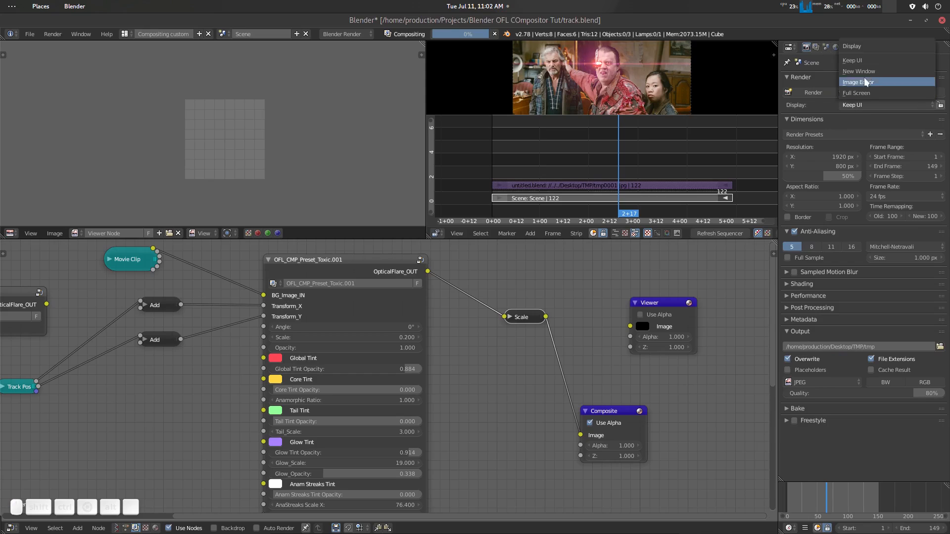
{"action": "left_click", "coordinate": [867, 60]}
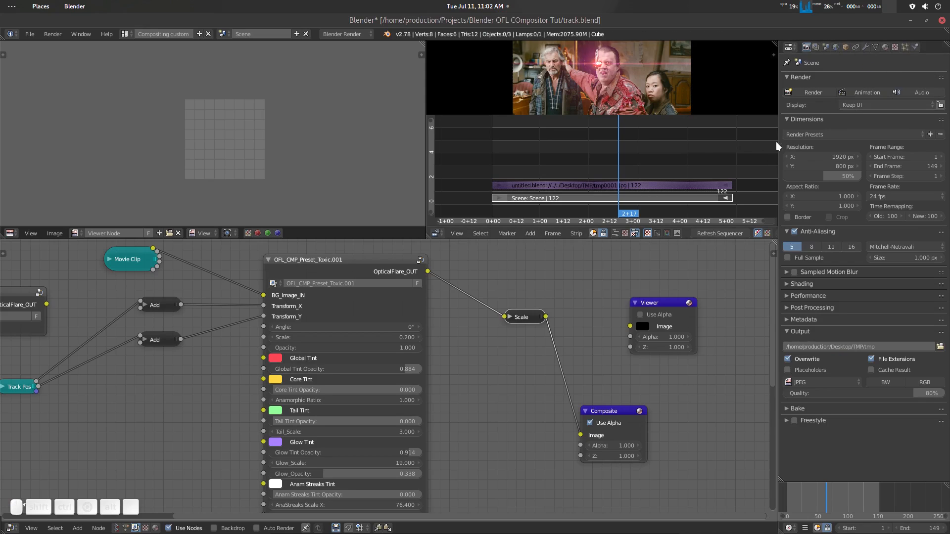
{"action": "left_click_drag", "start_coordinate": [778, 141], "coordinate": [908, 147]}
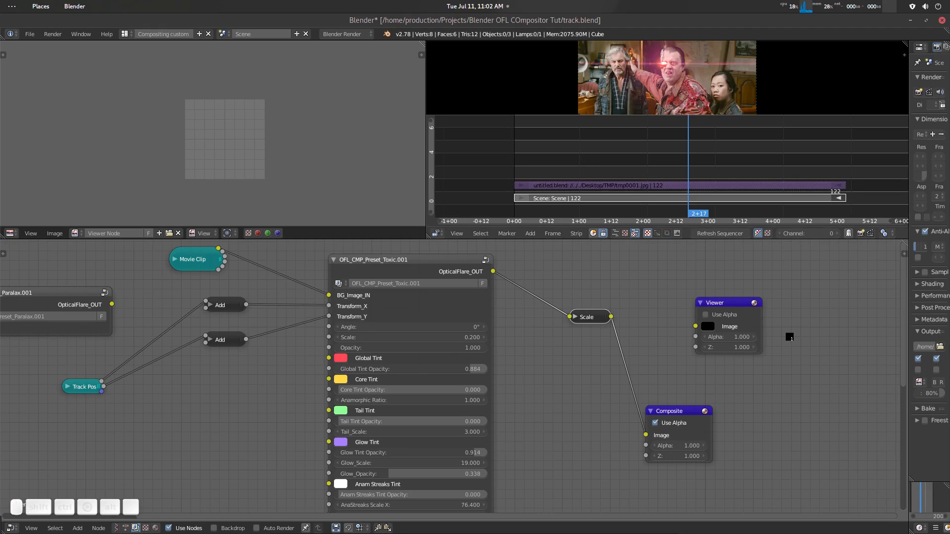
- Widen and maximize the sequencer, and unmute the tmp0001.jpg image strip
{"action": "key", "text": "shift+Left"}
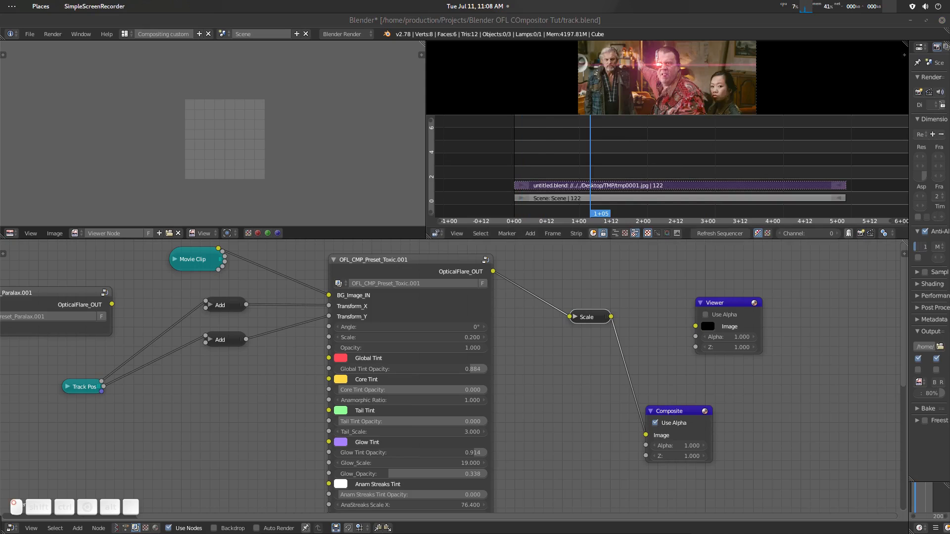
{"action": "left_click", "coordinate": [508, 20]}
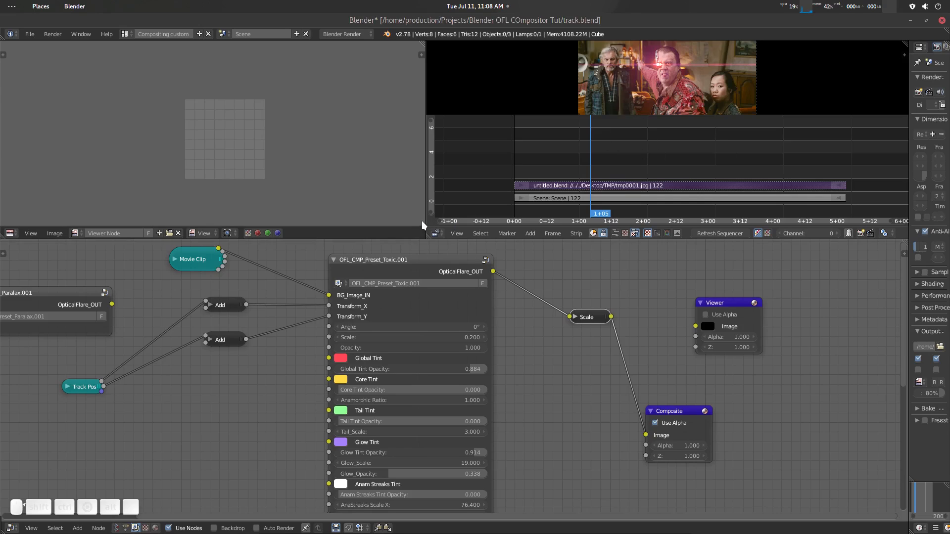
{"action": "left_click_drag", "start_coordinate": [425, 230], "coordinate": [379, 230]}
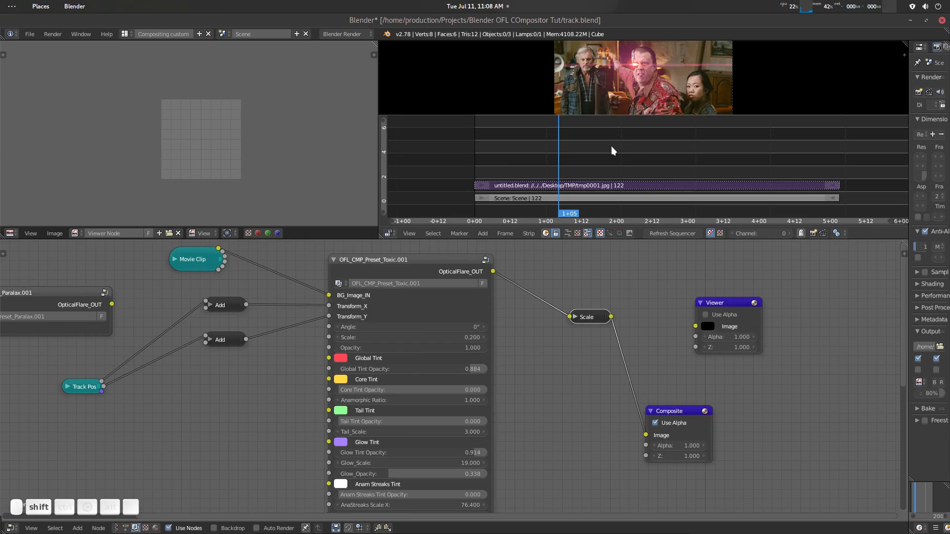
{"action": "key", "text": "shift+space"}
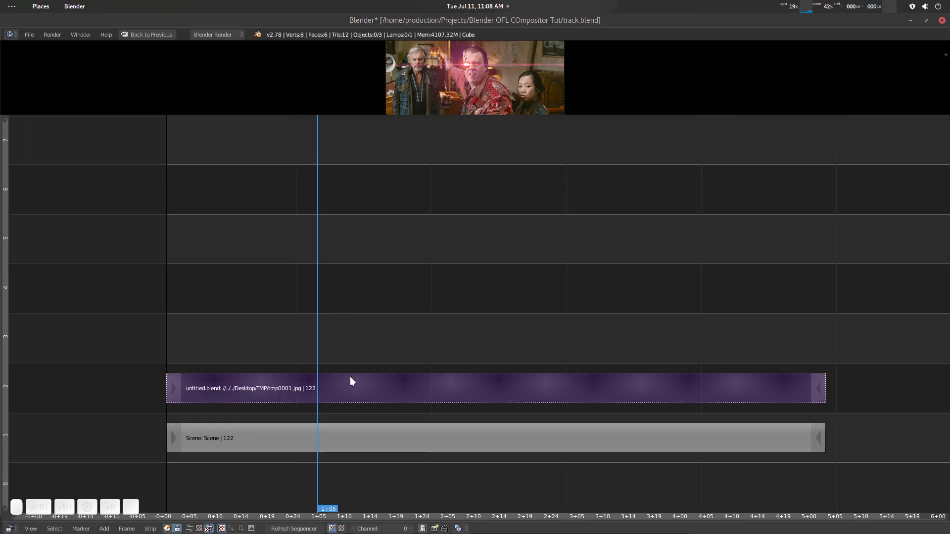
{"action": "key", "text": "alt+h"}
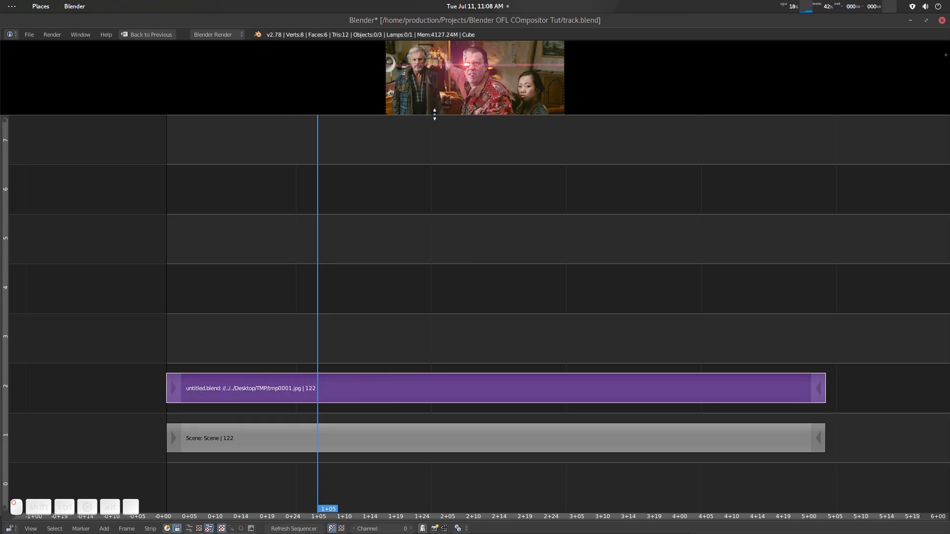
- Enlarge the sequencer's preview region and play the sequence from its start to check the rendered flare
{"action": "left_click_drag", "start_coordinate": [434, 114], "coordinate": [458, 331]}
{"action": "scroll", "coordinate": [510, 270], "scroll_direction": "up", "scroll_amount": 15}
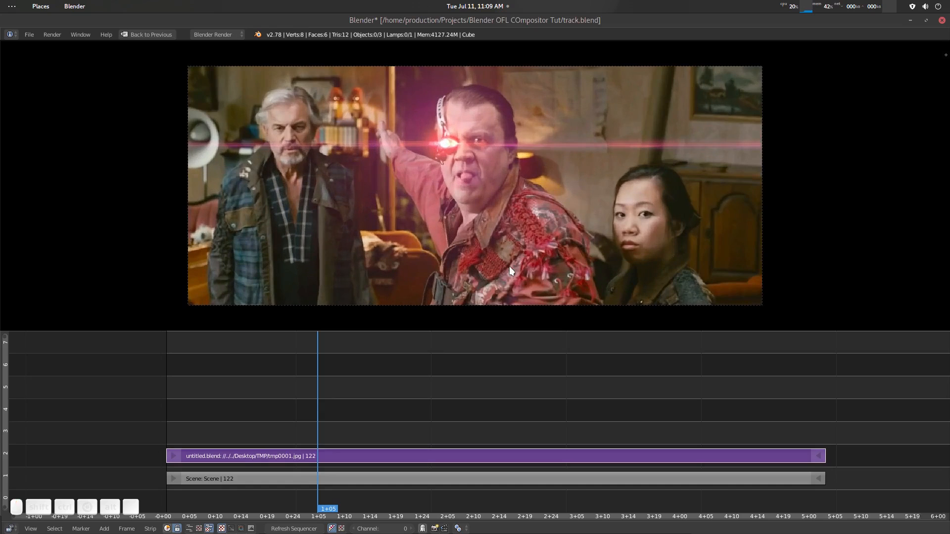
{"action": "left_click_drag", "start_coordinate": [348, 365], "coordinate": [167, 401]}
{"action": "key", "text": "alt+a"}
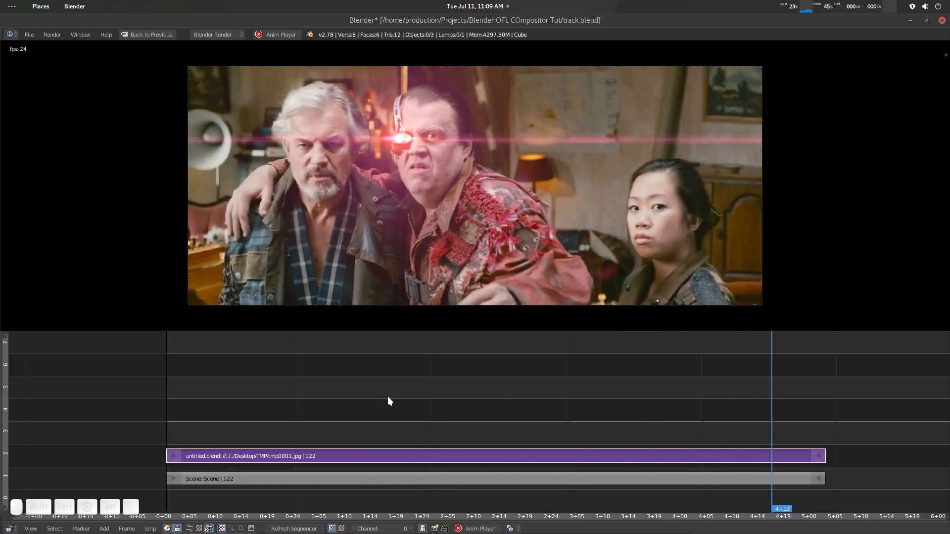
{"action": "key", "text": "shift+space"}
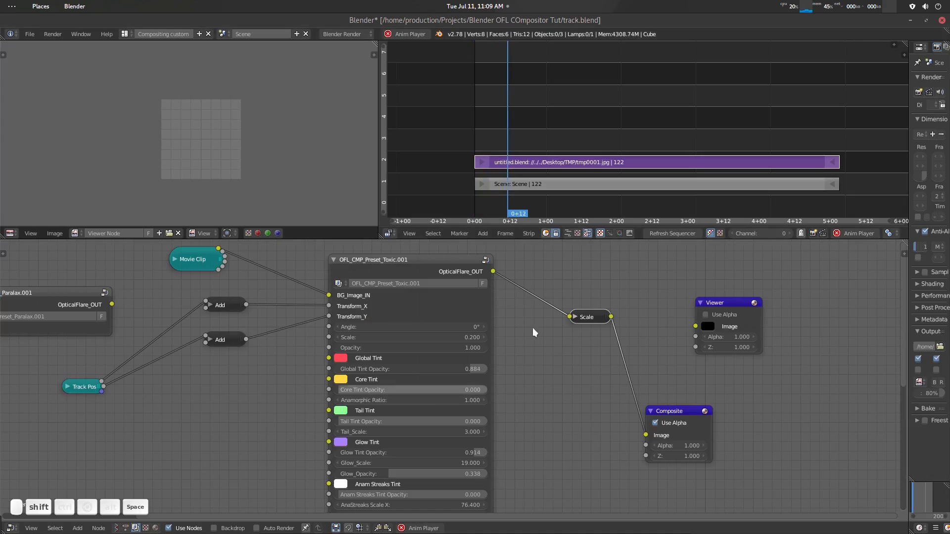
{"action": "key", "text": "shift+space"}
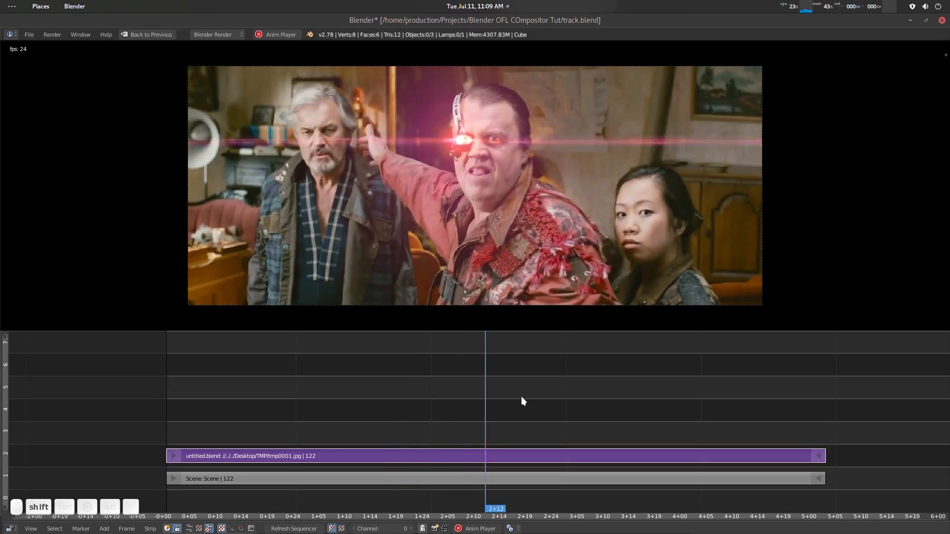
{"action": "key", "text": "shift+space"}
- Restore the multi-editor layout with the combined sequencer and preview, and play the sequence from 0+01
{"action": "key", "text": "shift+space"}
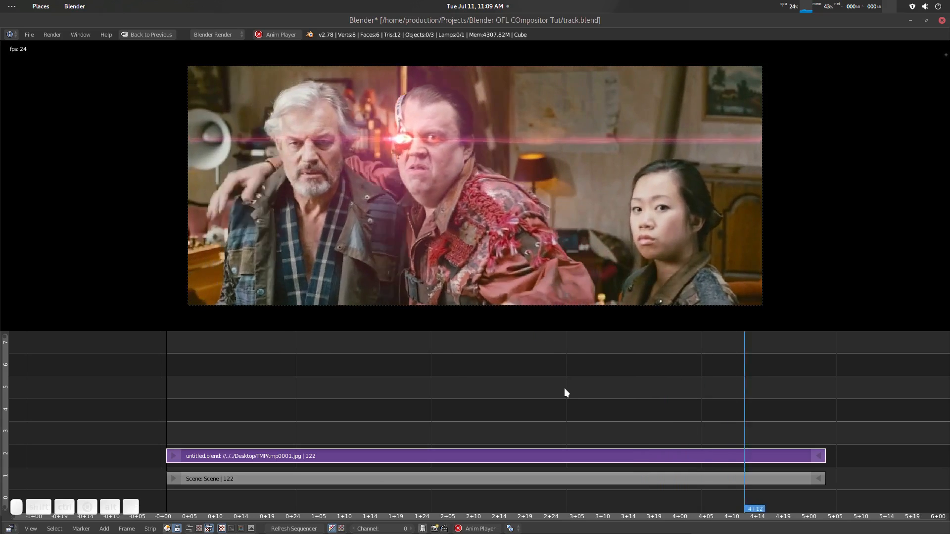
{"action": "key", "text": "shift+space"}
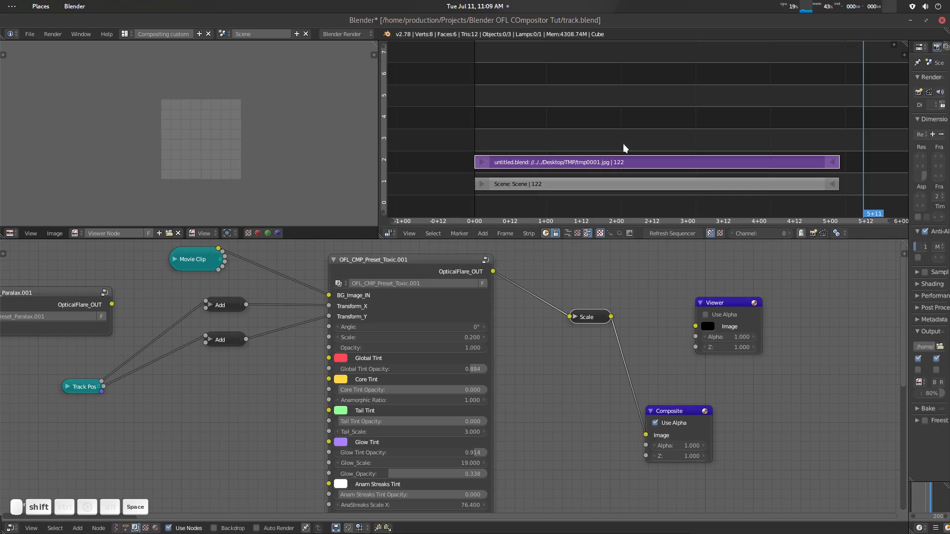
{"action": "left_click", "coordinate": [568, 233]}
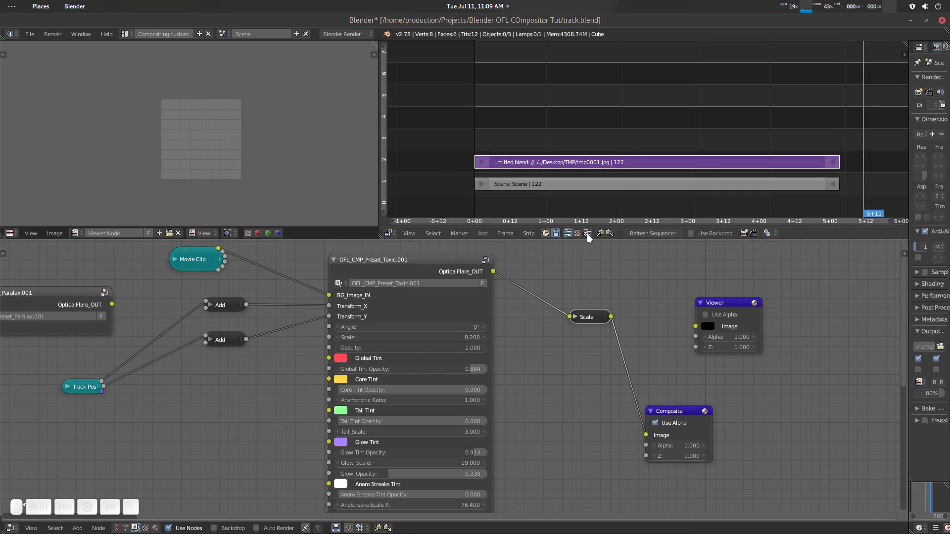
{"action": "left_click", "coordinate": [587, 234]}
{"action": "left_click_drag", "start_coordinate": [635, 144], "coordinate": [461, 156]}
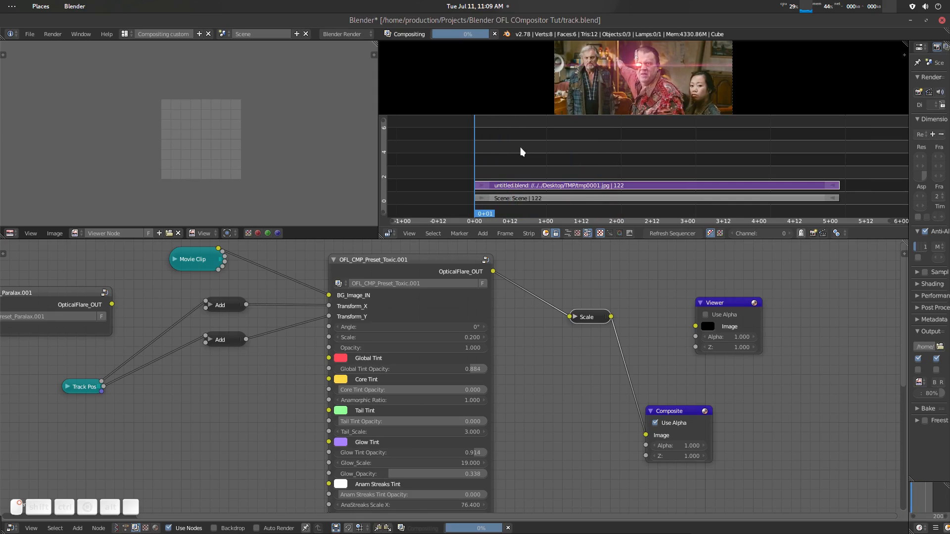
{"action": "key", "text": "alt+a"}
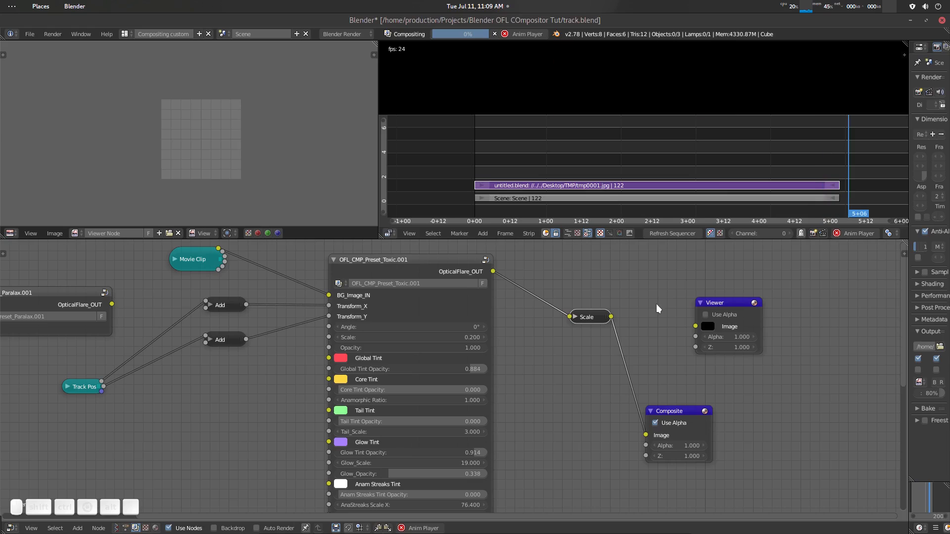
{"action": "key", "text": "alt+a"}
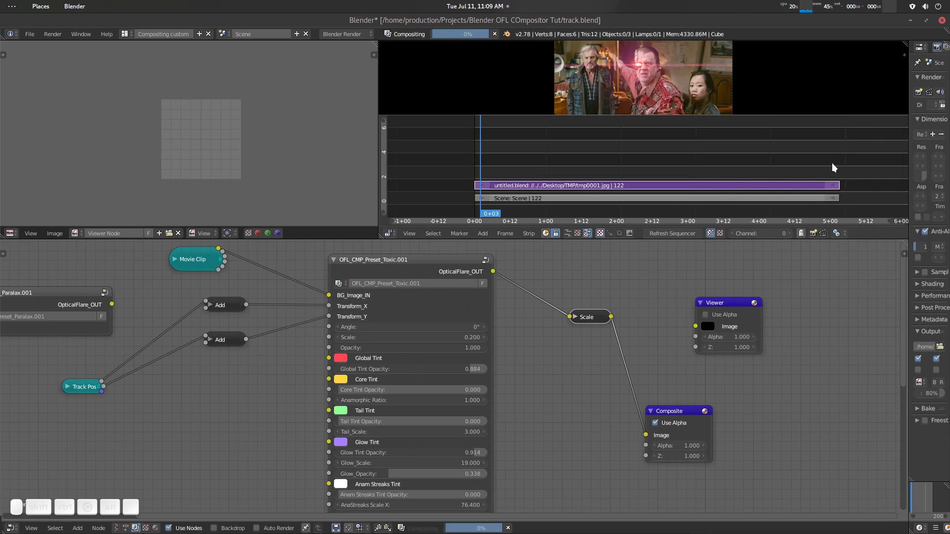
- Move the playhead past the strip ends to 5+13, with the tmp0001.jpg image strip selected
{"action": "mouse_move", "coordinate": [833, 162]}
{"action": "left_mouse_down"}
{"action": "mouse_move", "coordinate": [847, 166]}
{"action": "mouse_move", "coordinate": [839, 170]}
{"action": "left_mouse_up"}
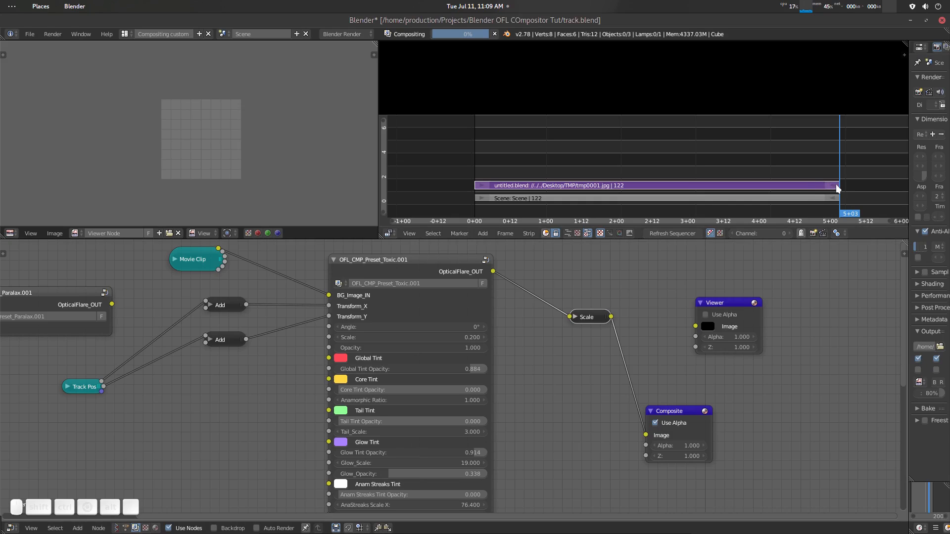
{"action": "left_click", "coordinate": [826, 196]}
{"action": "left_click", "coordinate": [821, 189], "text": "shift"}
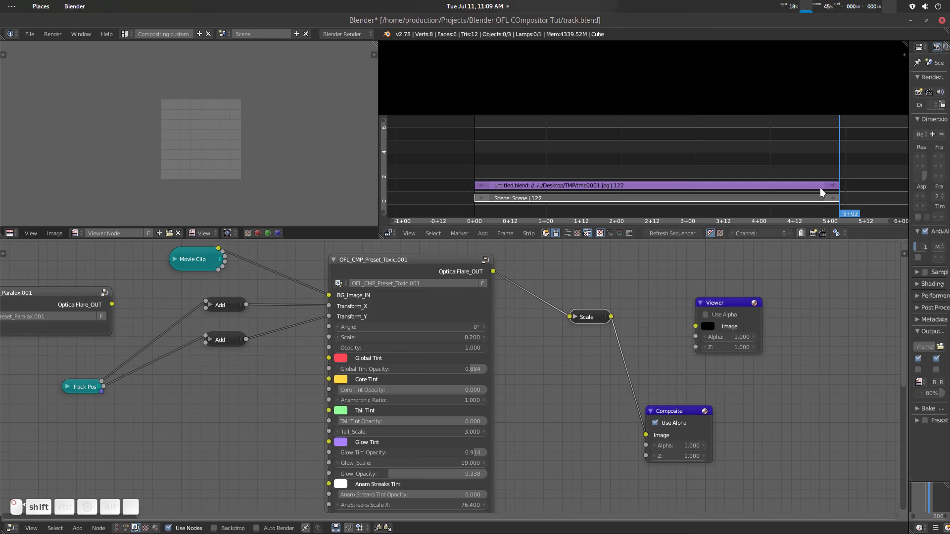
{"action": "left_click", "coordinate": [869, 162]}
{"action": "scroll", "coordinate": [772, 164], "scroll_direction": "down", "scroll_amount": 2}
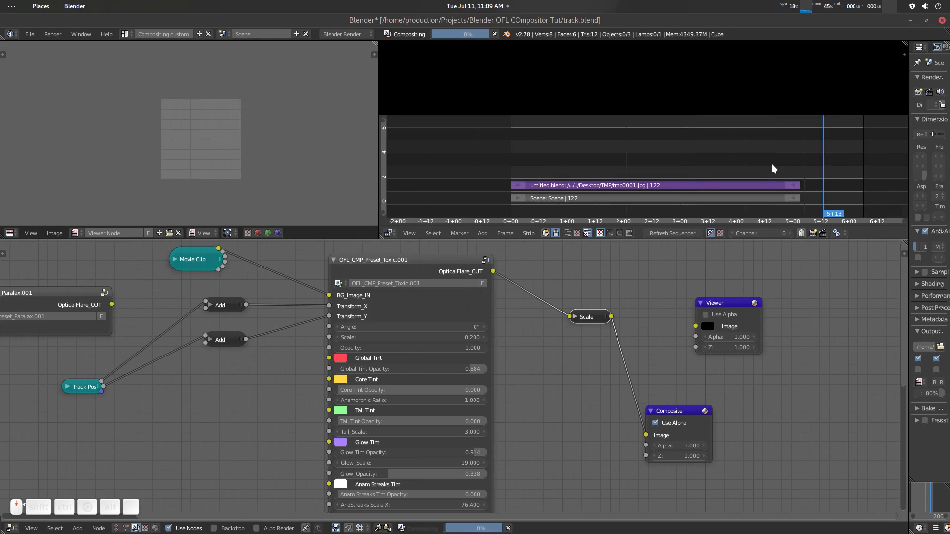
{"action": "scroll", "coordinate": [773, 165], "scroll_direction": "down", "scroll_amount": 2}
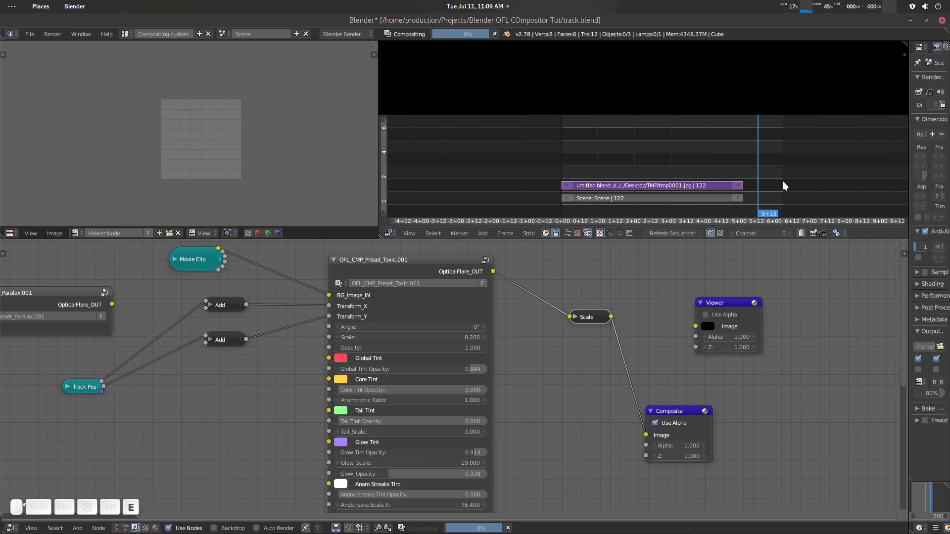
{"action": "left_click", "coordinate": [708, 186]}
{"action": "key", "text": "g"}
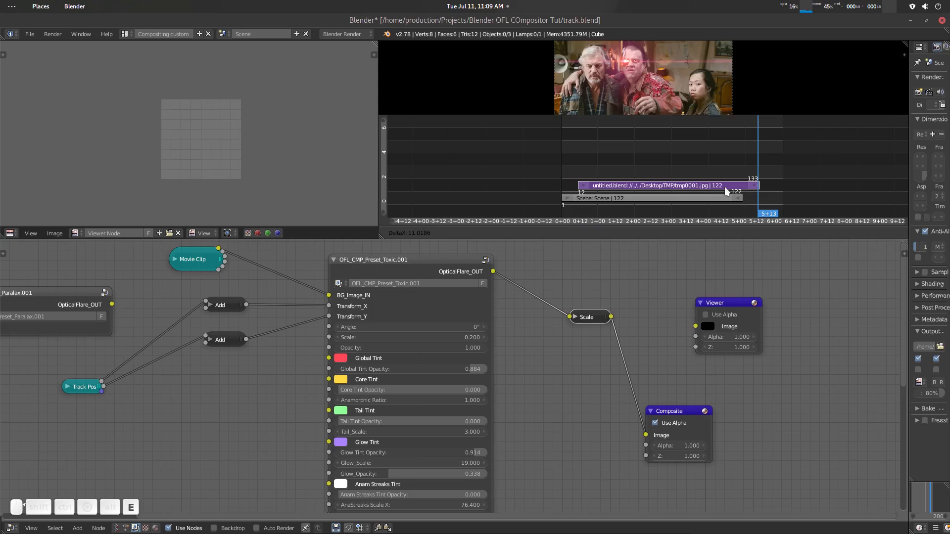
{"action": "key", "text": "Escape"}
- Extend the ends of the Scene strip and the tmp0001.jpg image strip to frame 149
{"action": "left_click_drag", "start_coordinate": [740, 187], "coordinate": [778, 200]}
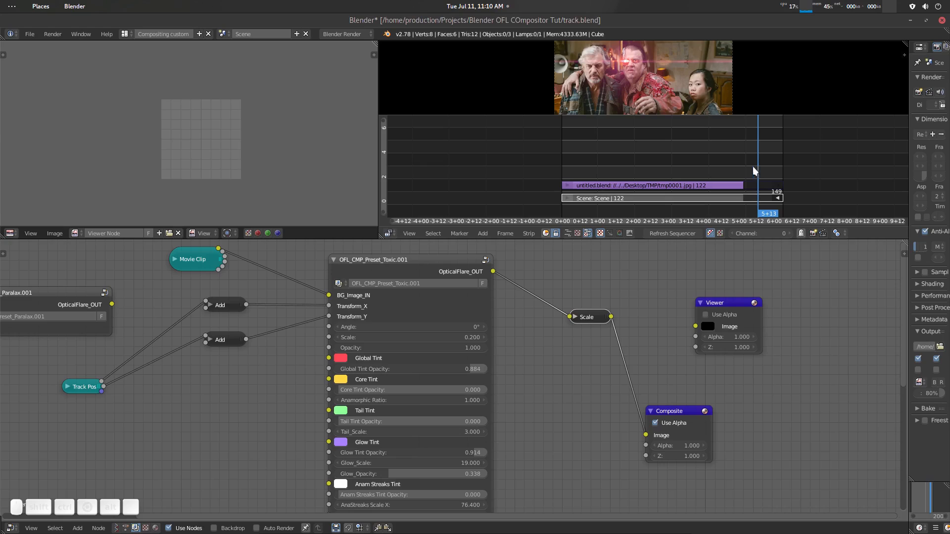
{"action": "right_click", "coordinate": [706, 184]}
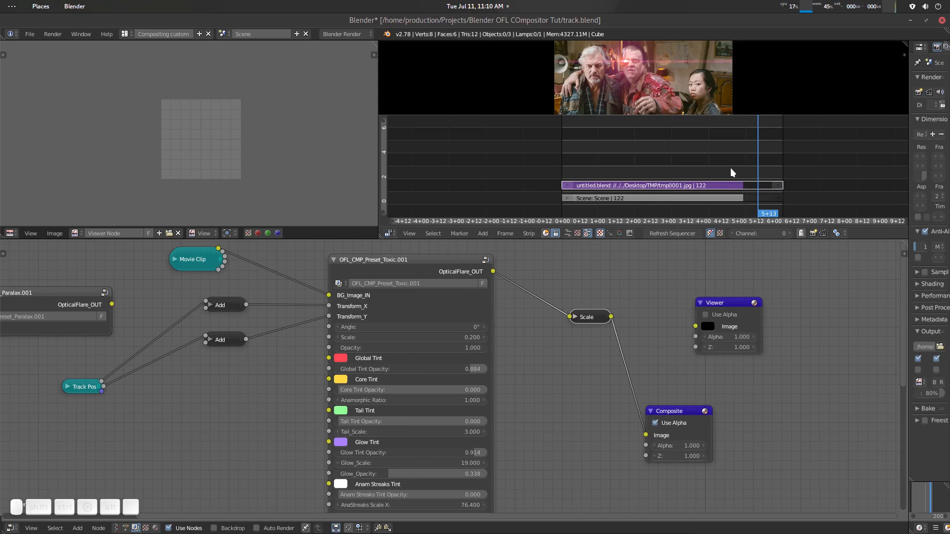
- Set a preview range around the strip ends, mute the image strip, and move the playhead to 4+20
{"action": "key", "text": "b"}
{"action": "left_click_drag", "start_coordinate": [731, 134], "coordinate": [782, 216]}
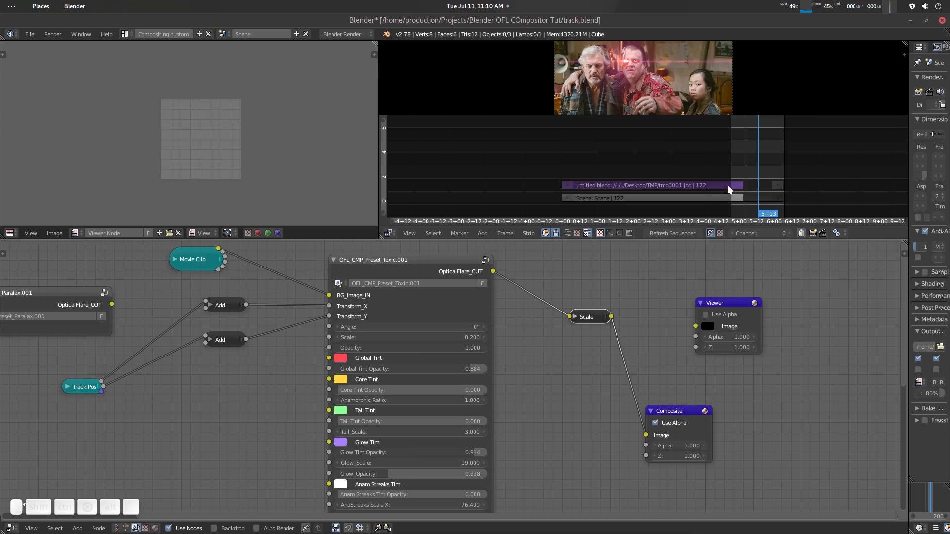
{"action": "key", "text": "h"}
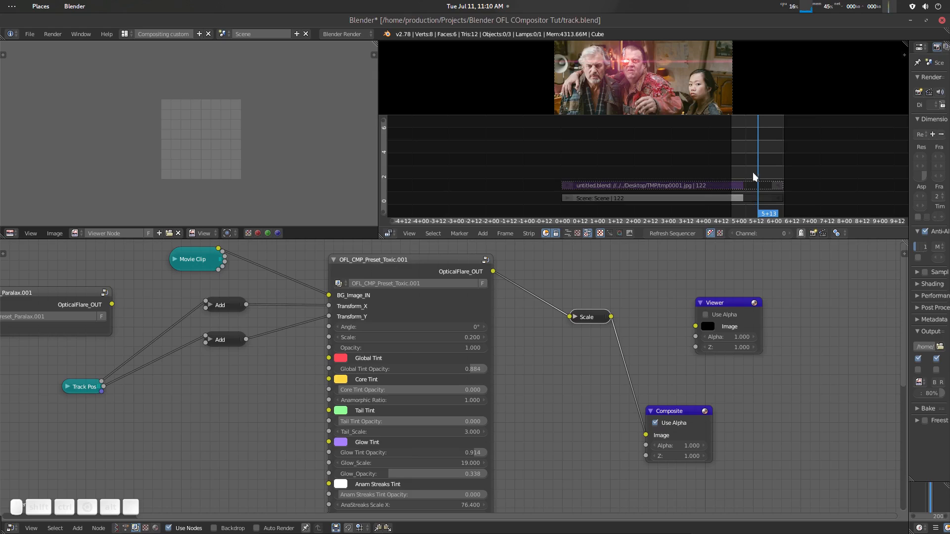
{"action": "left_click_drag", "start_coordinate": [751, 171], "coordinate": [732, 169]}
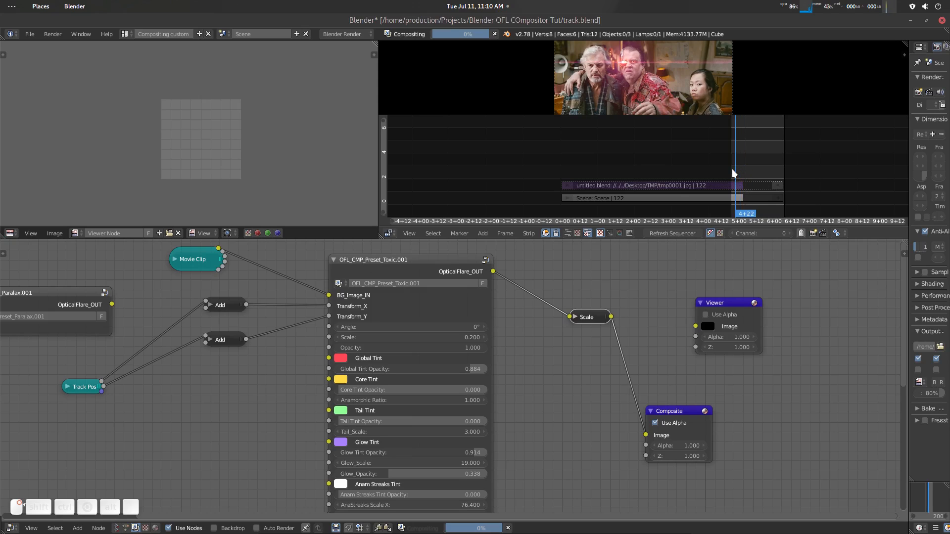
- Open the Scene strip's properties and set its length to 149
{"action": "left_click", "coordinate": [743, 196]}
{"action": "key", "text": "n"}
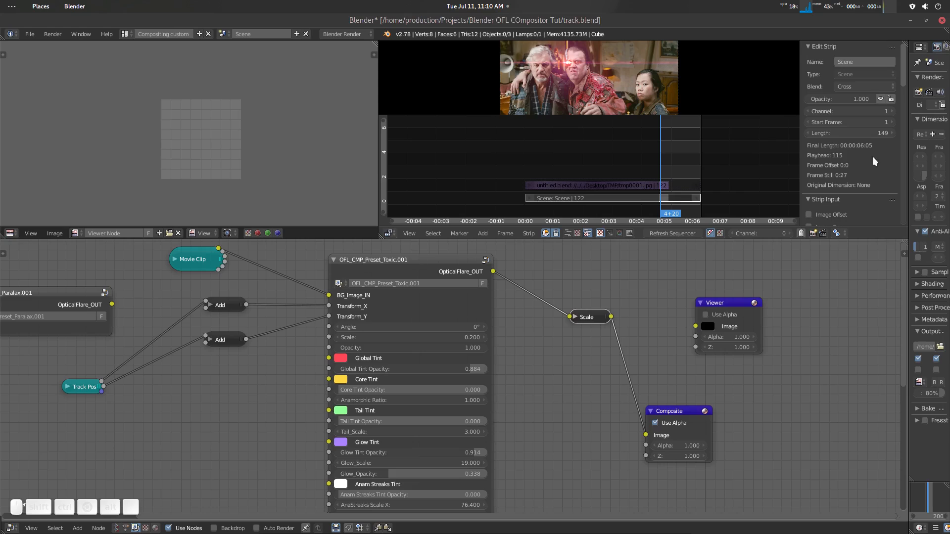
{"action": "left_click", "coordinate": [883, 132]}
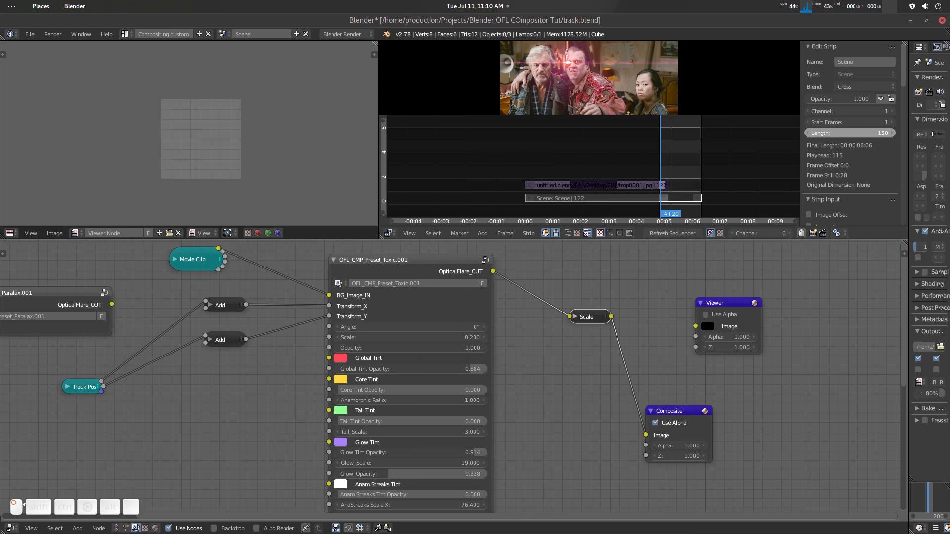
{"action": "mouse_move", "coordinate": [882, 132]}
{"action": "left_mouse_down"}
{"action": "mouse_move", "coordinate": [902, 132]}
{"action": "mouse_move", "coordinate": [881, 134]}
{"action": "left_mouse_up"}
{"action": "left_click", "coordinate": [881, 133]}
{"action": "type", "text": "149"}
{"action": "key", "text": "Return"}
- Erase the Scene strip and clear the preview range
{"action": "key", "text": "x"}
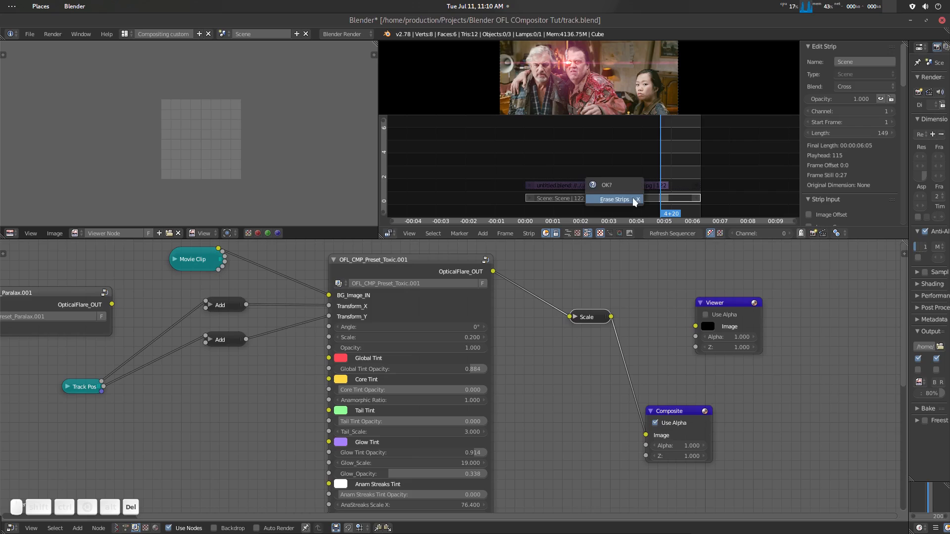
{"action": "left_click", "coordinate": [633, 197]}
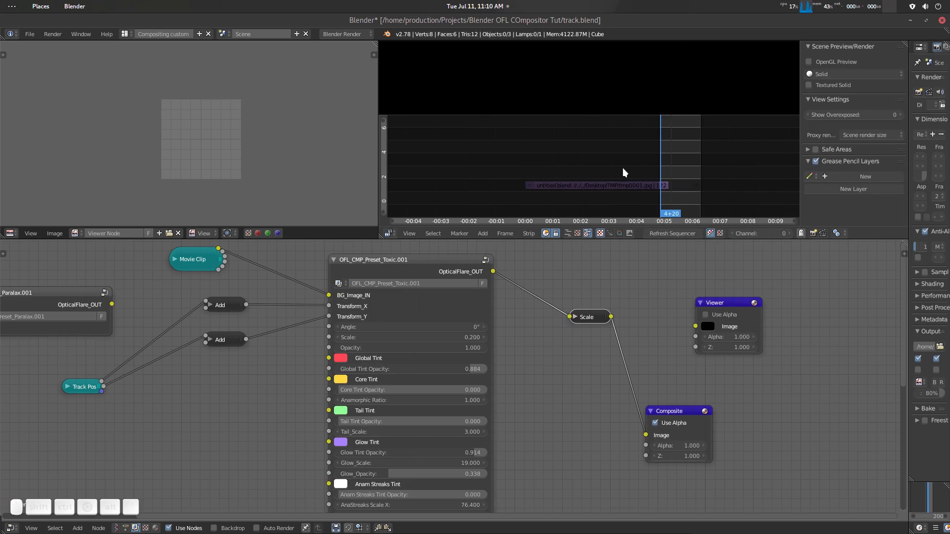
{"action": "key", "text": "alt+p"}
- Move the playhead to 0+01 and add the scene named Scene as a new strip there
{"action": "left_click_drag", "start_coordinate": [622, 168], "coordinate": [471, 173]}
{"action": "key", "text": "shift+a"}
{"action": "mouse_move", "coordinate": [539, 203]}
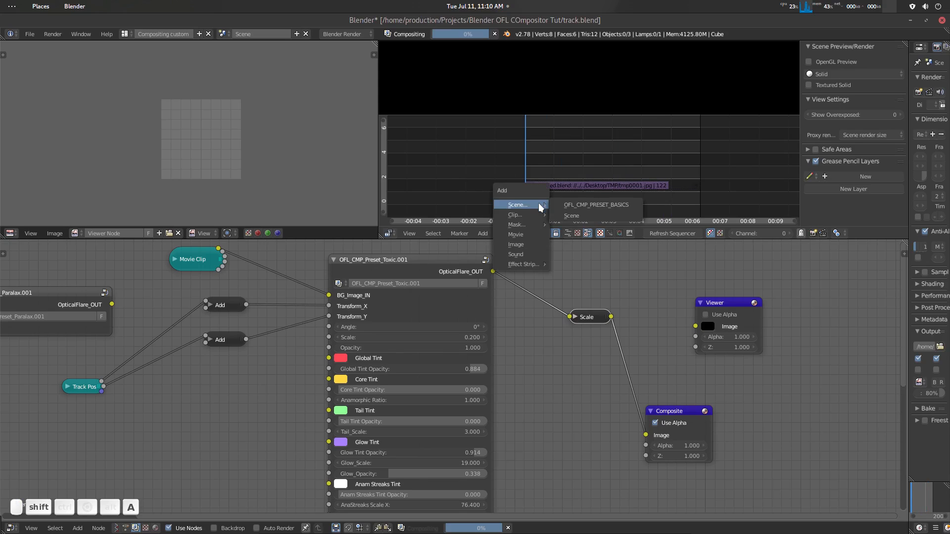
{"action": "left_click", "coordinate": [568, 216]}
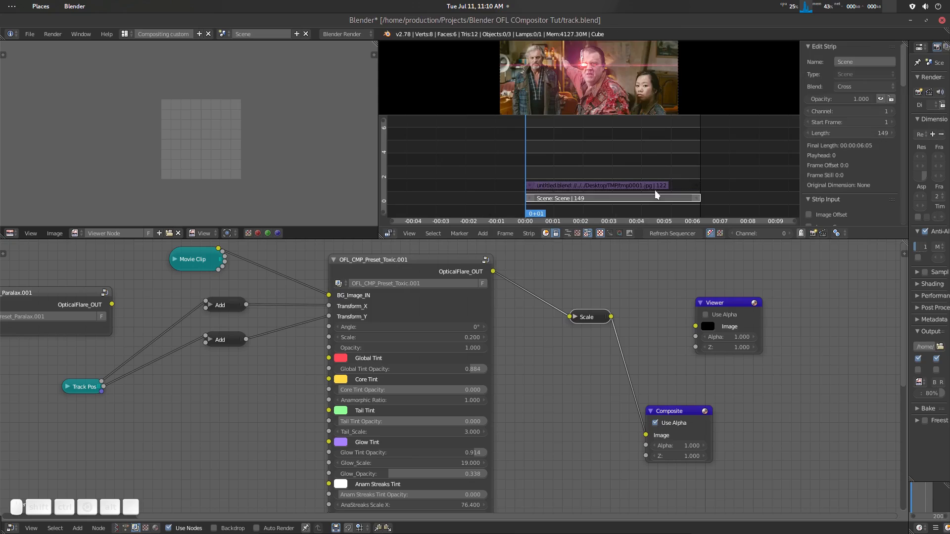
- Select the image strip, move the playhead to 5+02, and set a preview range around the ends of both strips
{"action": "left_click", "coordinate": [668, 185]}
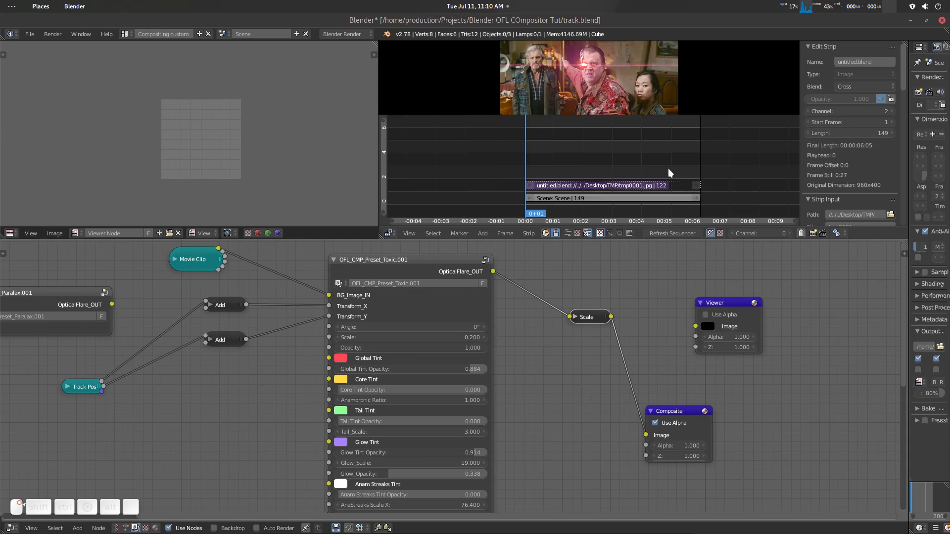
{"action": "left_click", "coordinate": [668, 169]}
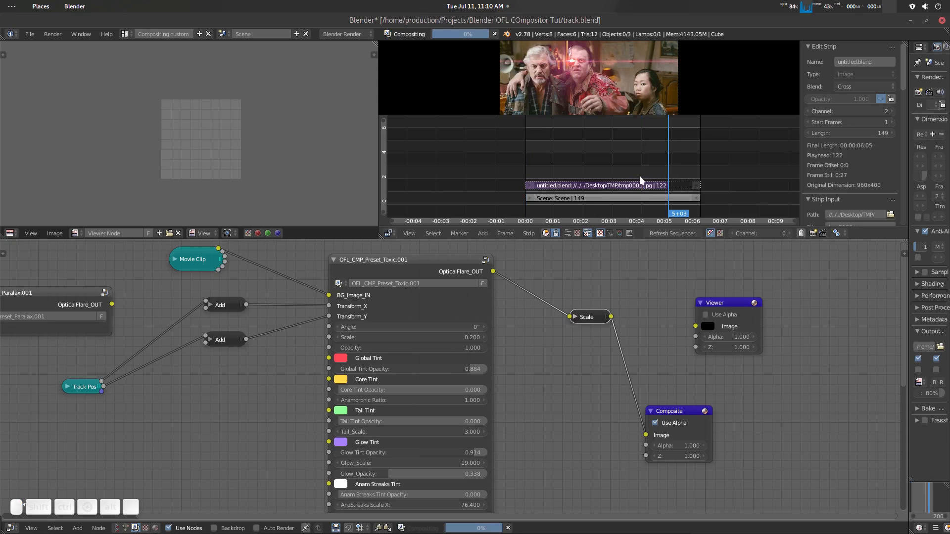
{"action": "key", "text": "Left"}
{"action": "key", "text": "b"}
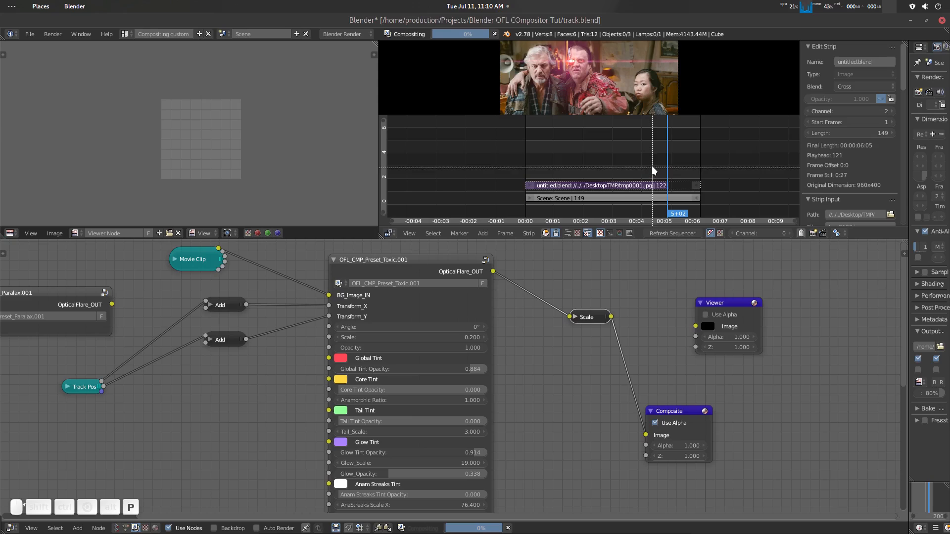
{"action": "left_click_drag", "start_coordinate": [654, 137], "coordinate": [703, 219]}
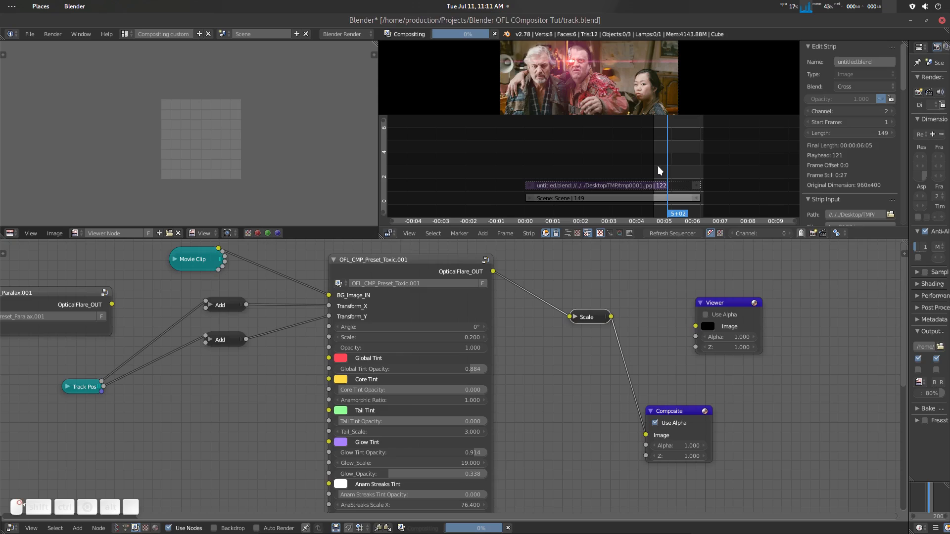
- Move the playhead to 4+18 and start an OpenGL animation render of the sequence's preview range
{"action": "left_click", "coordinate": [657, 171]}
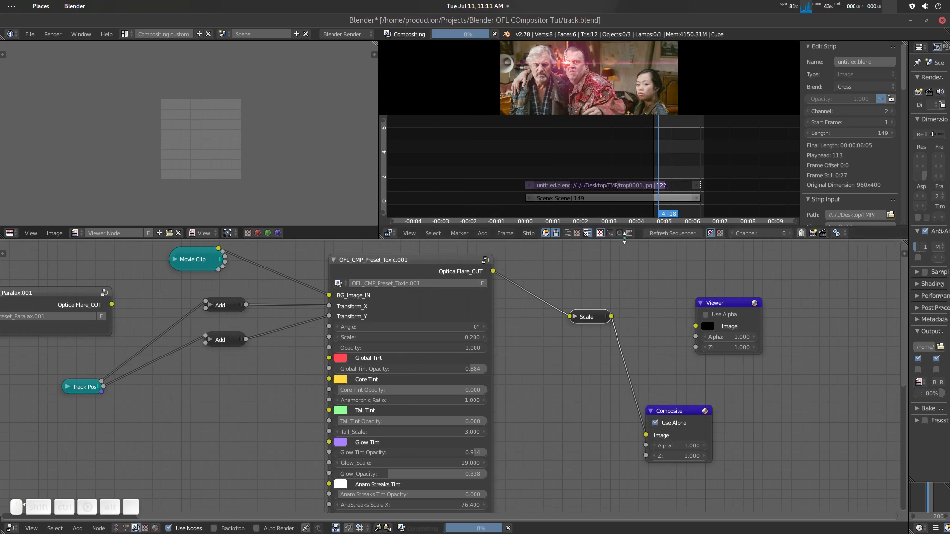
{"action": "left_click", "coordinate": [821, 234]}
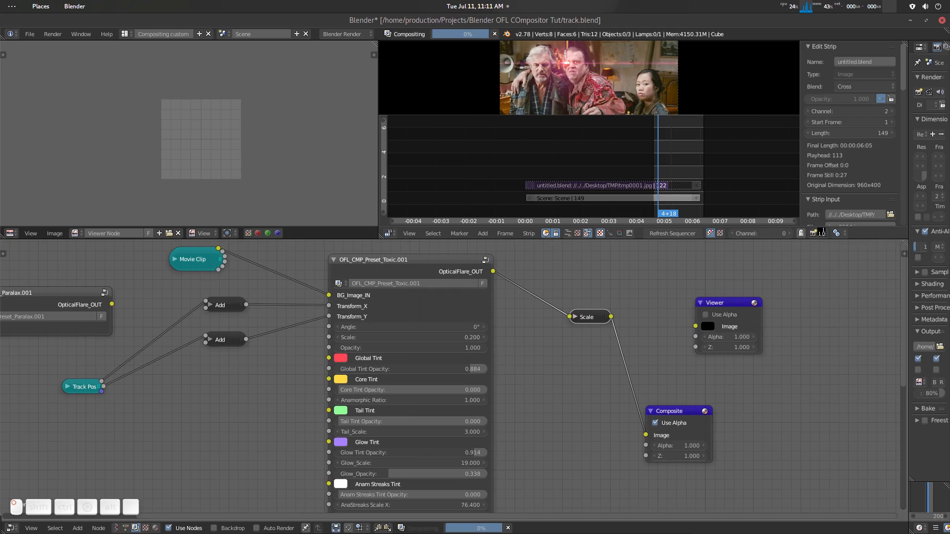
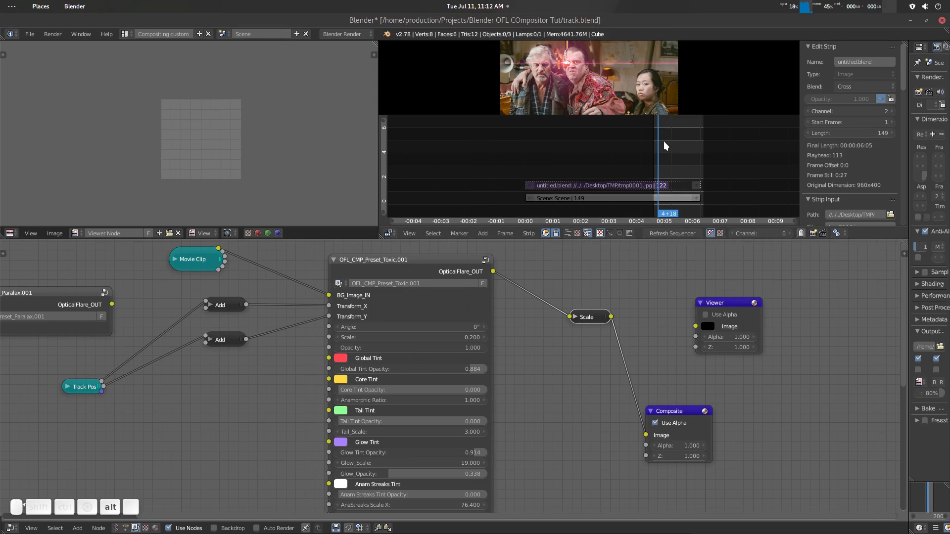
- Clear the sequencer's preview range and unmute the untitled.blend image strip
{"action": "key", "text": "alt+p"}
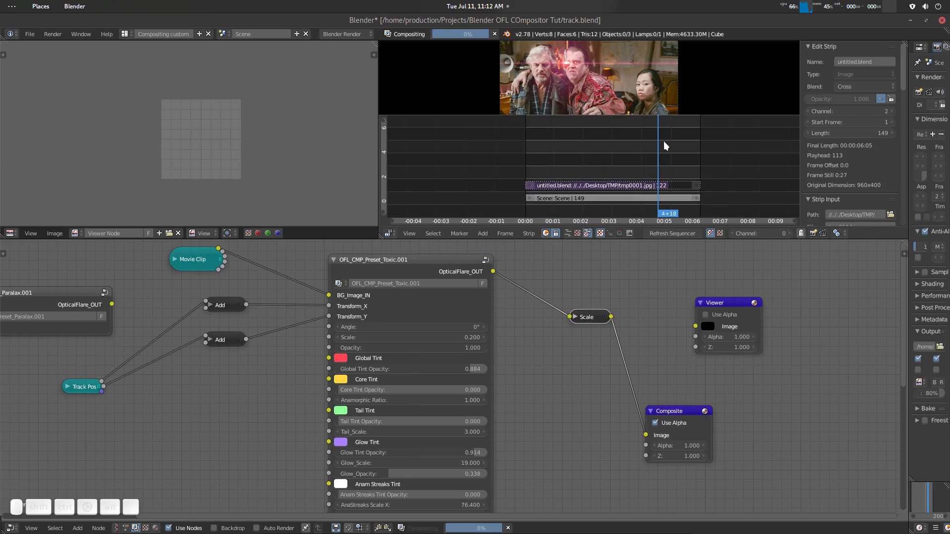
{"action": "left_click", "coordinate": [634, 186]}
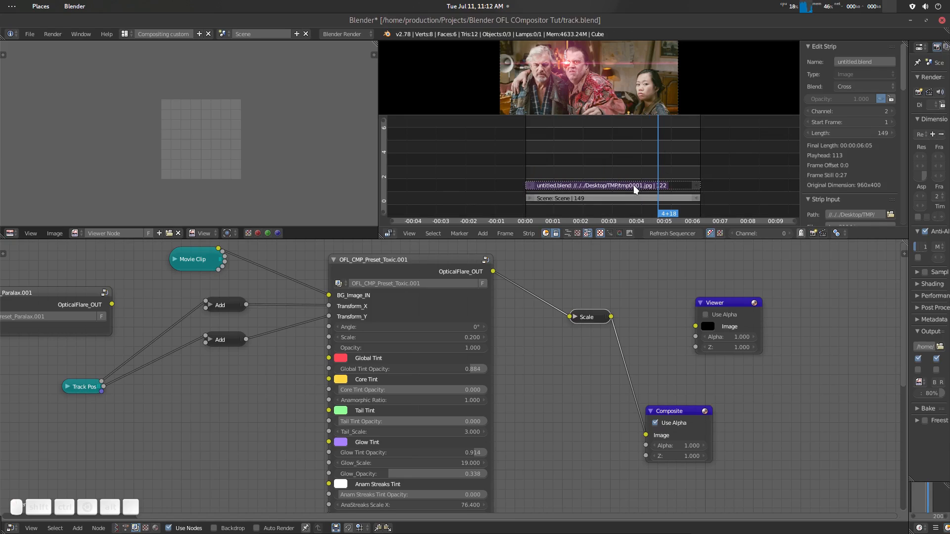
{"action": "key", "text": "alt+h"}
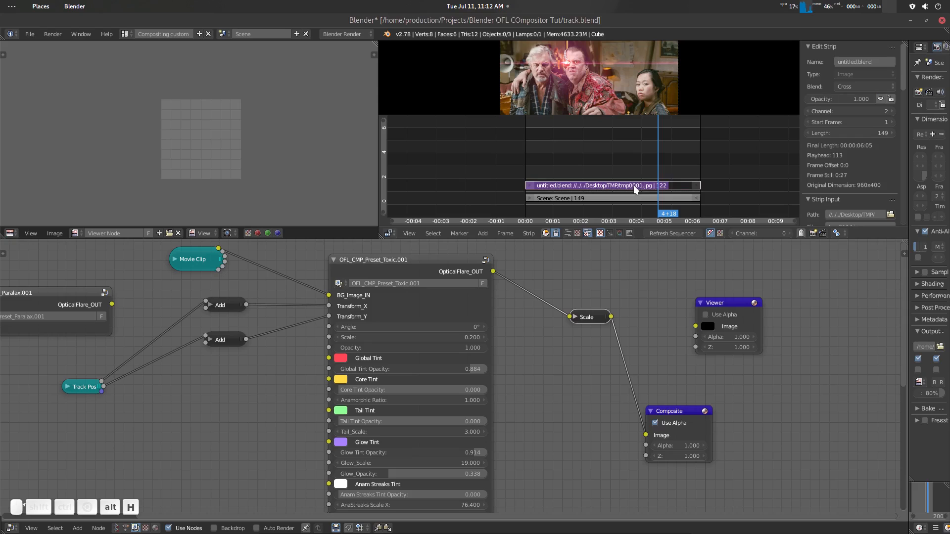
- Change the image strip's source files to all the rendered JPG frames in the TMP folder
{"action": "left_click", "coordinate": [643, 181]}
{"action": "scroll", "coordinate": [869, 168], "scroll_direction": "down", "scroll_amount": 3}
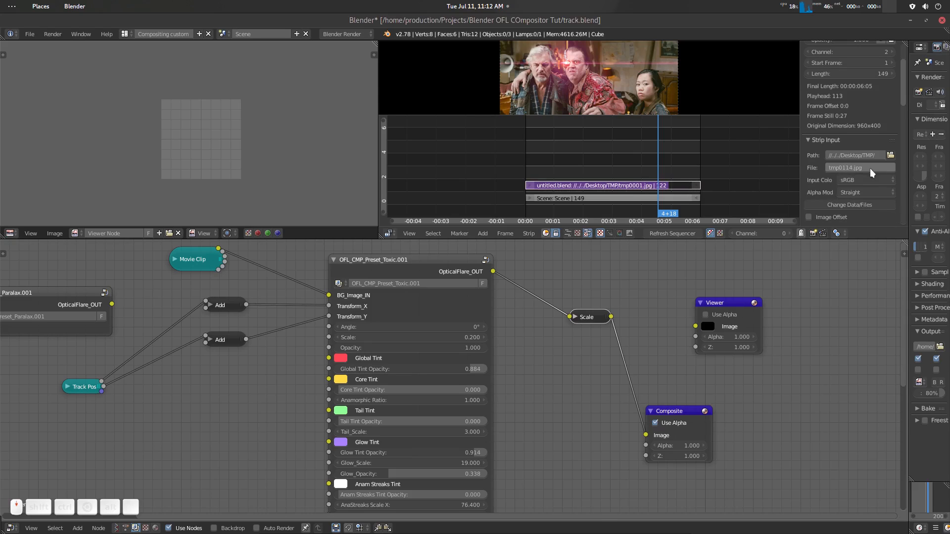
{"action": "left_click", "coordinate": [865, 204]}
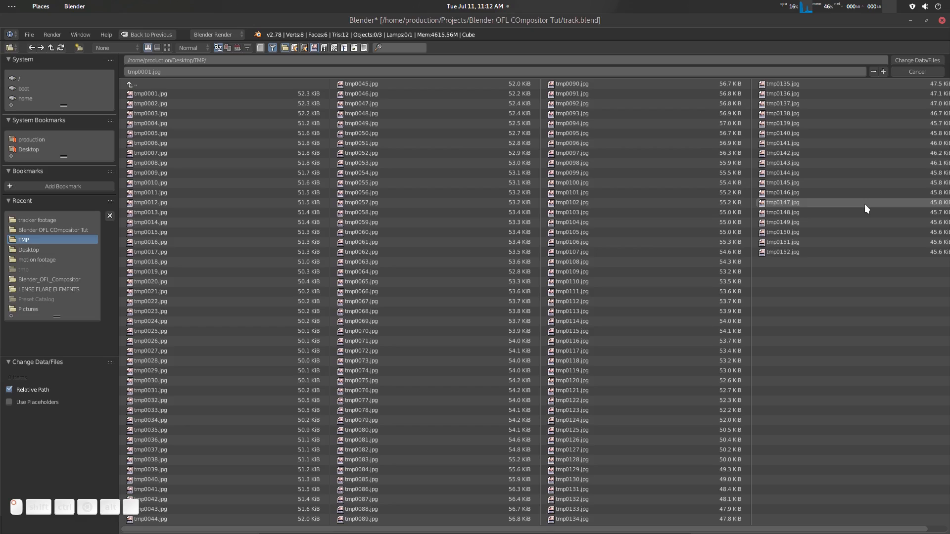
{"action": "left_click", "coordinate": [380, 149]}
{"action": "key", "text": "a"}
{"action": "key", "text": "Return"}
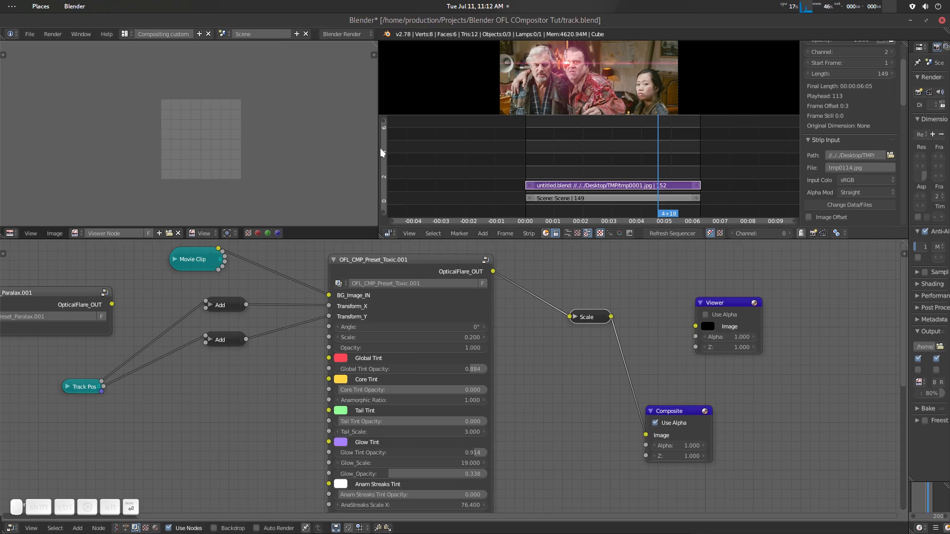
- Move the playhead to 0+10, maximize the sequencer, and enlarge its preview image for viewing
{"action": "left_click_drag", "start_coordinate": [661, 162], "coordinate": [538, 156]}
{"action": "key", "text": "shift+space"}
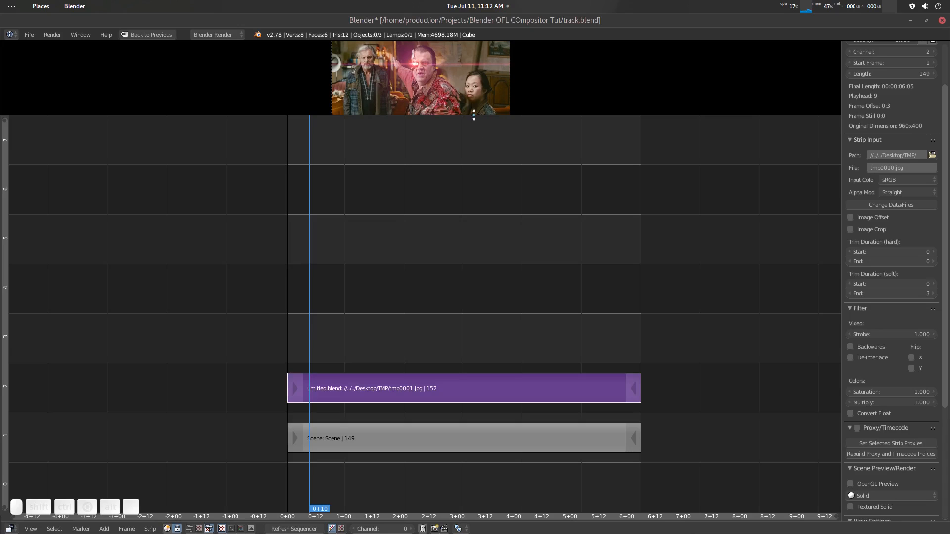
{"action": "left_click_drag", "start_coordinate": [474, 116], "coordinate": [478, 341]}
{"action": "scroll", "coordinate": [479, 286], "scroll_direction": "up", "scroll_amount": 3}
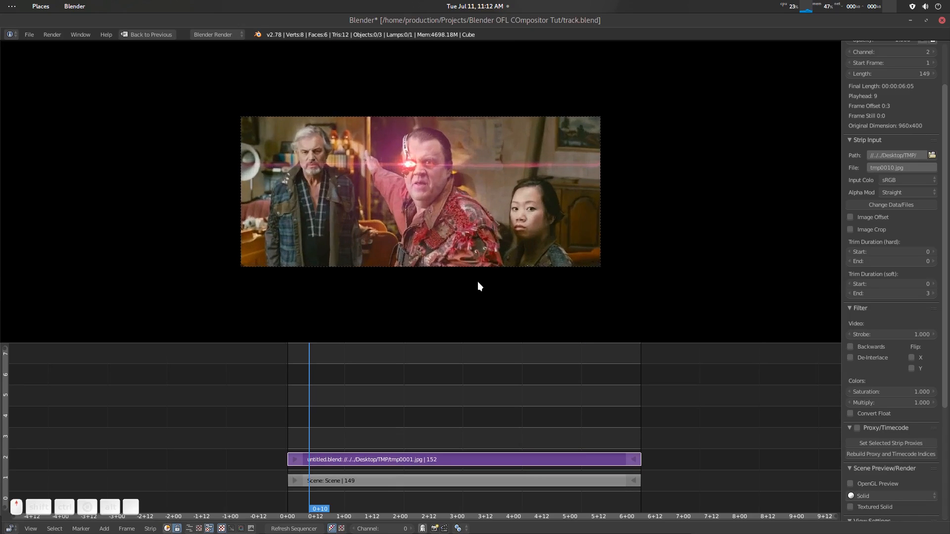
{"action": "scroll", "coordinate": [479, 283], "scroll_direction": "up", "scroll_amount": 2}
- Play the rendered flare sequence from 0+01 and return to the full compositing layout
{"action": "key", "text": "shift+Left"}
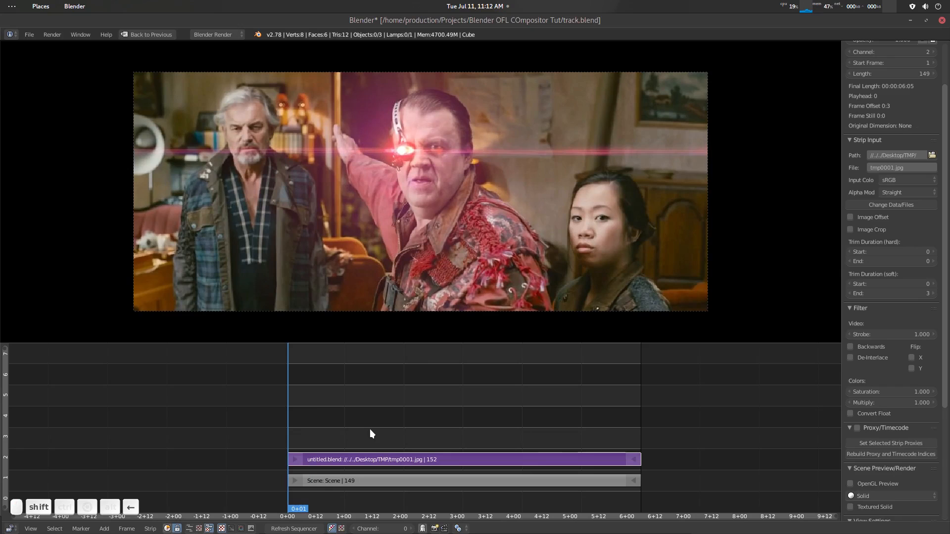
{"action": "key", "text": "alt+a"}
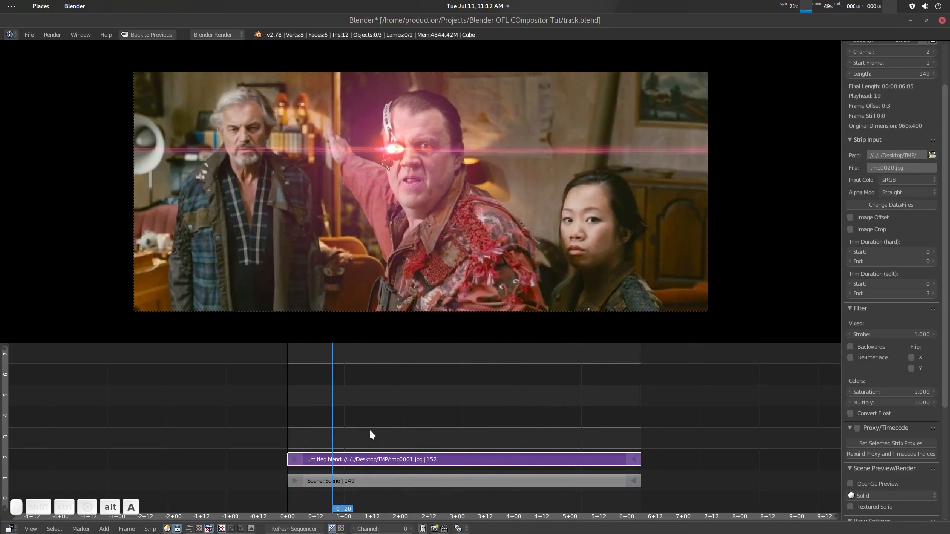
{"action": "key", "text": "shift+space"}
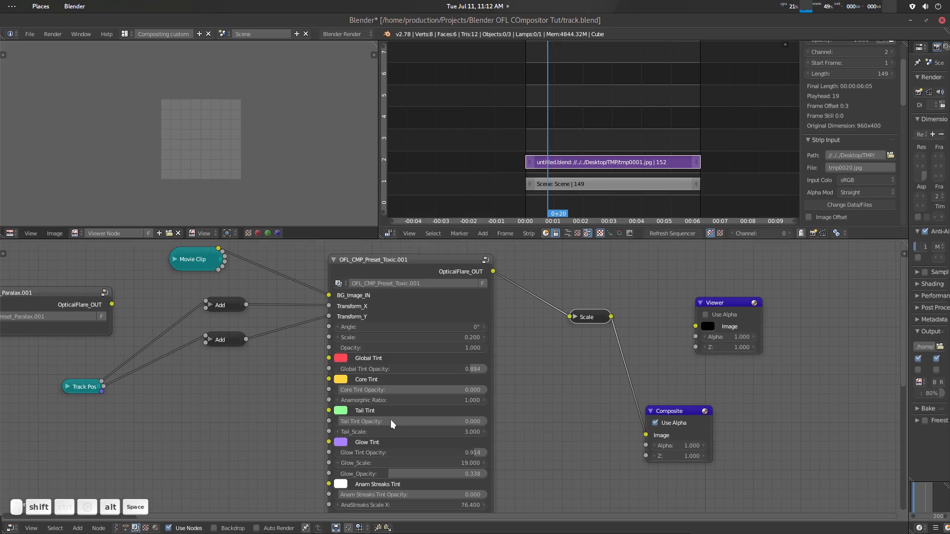
- Show the sequencer as image preview only, and set it back to showing only the strips
{"action": "left_click", "coordinate": [587, 233]}
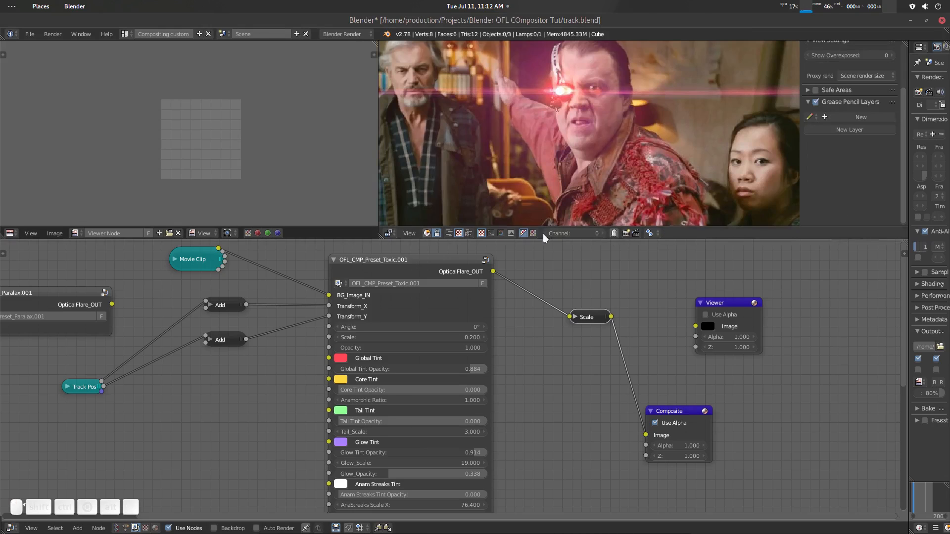
{"action": "scroll", "coordinate": [584, 146], "scroll_direction": "down", "scroll_amount": 1}
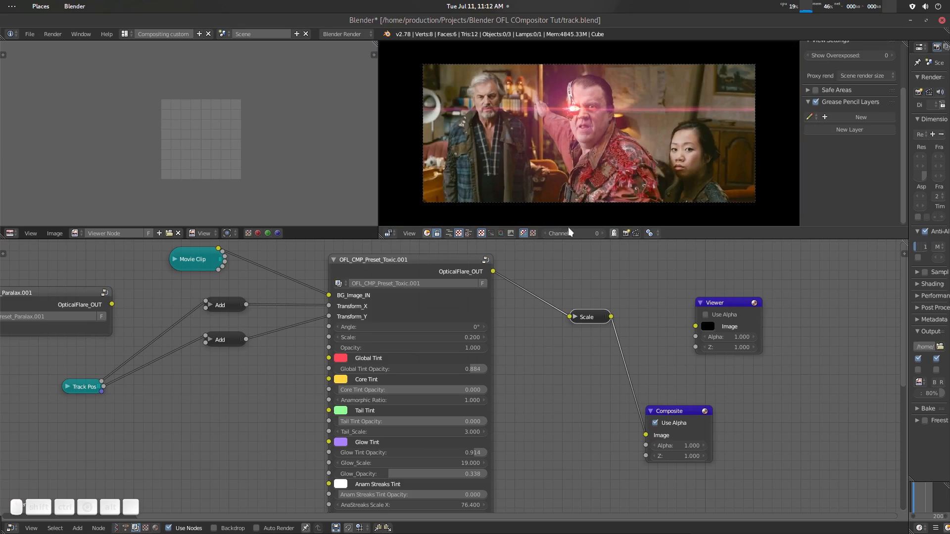
{"action": "left_click", "coordinate": [449, 233]}
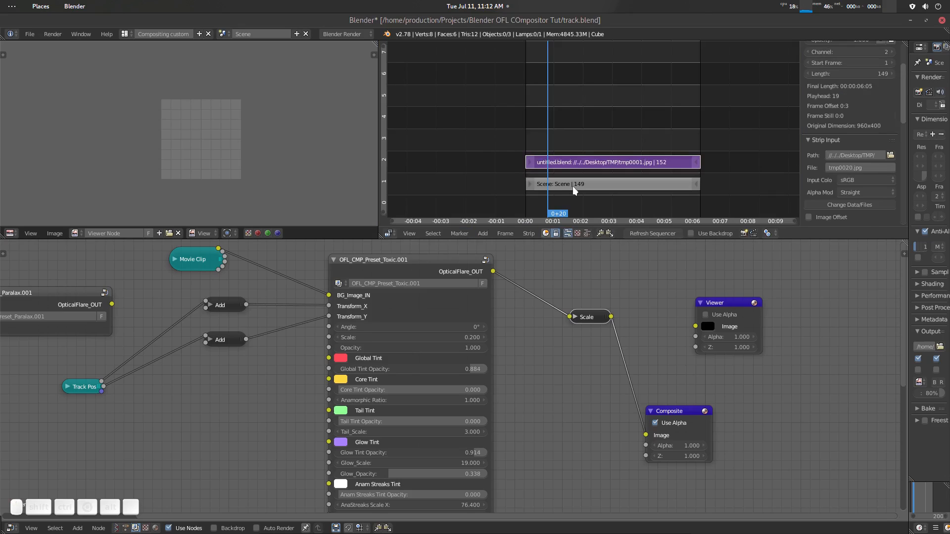
{"action": "scroll", "coordinate": [572, 186], "scroll_direction": "down", "scroll_amount": 1}
{"action": "scroll", "coordinate": [572, 186], "scroll_direction": "up", "scroll_amount": 3}
{"action": "scroll", "coordinate": [571, 307], "scroll_direction": "right", "scroll_amount": 5, "text": "ctrl"}
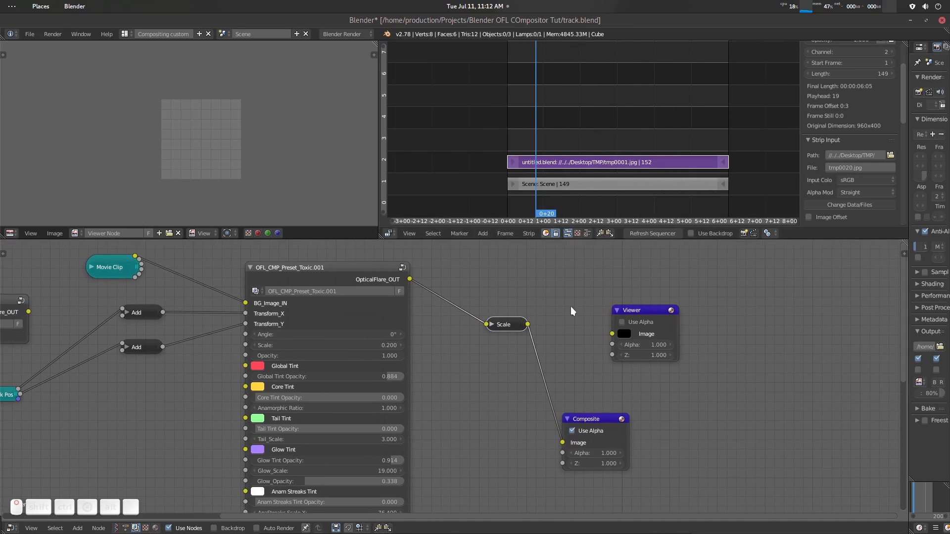
- Connect the Scale node's output to the Viewer node and move the playhead to 4+20
{"action": "left_click", "coordinate": [516, 326], "text": "ctrl+shift"}
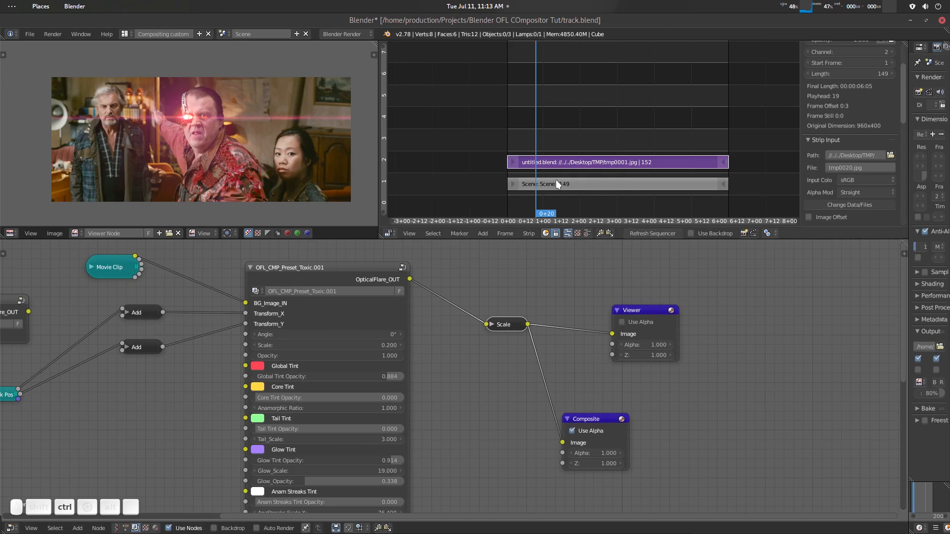
{"action": "left_click_drag", "start_coordinate": [543, 111], "coordinate": [678, 115]}
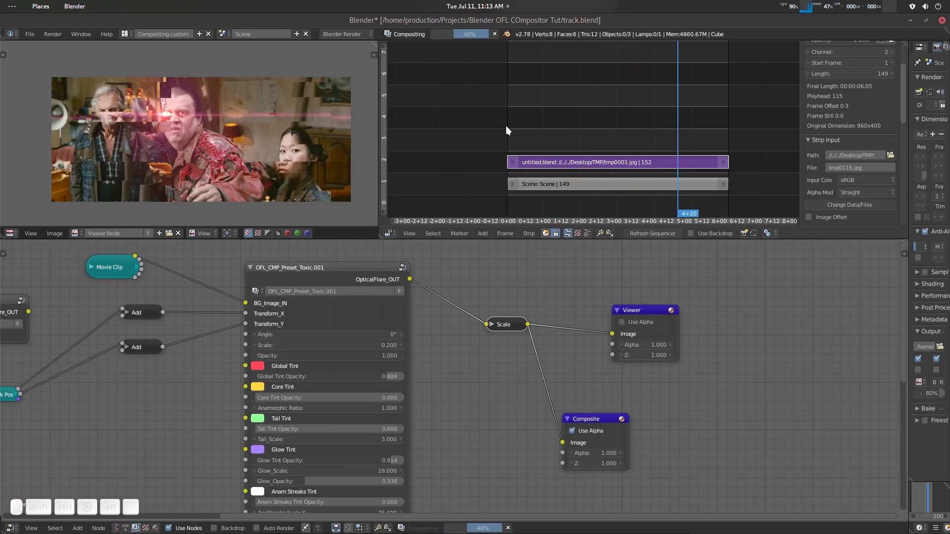
{"action": "scroll", "coordinate": [334, 130], "scroll_direction": "down", "scroll_amount": 1}
{"action": "scroll", "coordinate": [423, 289], "scroll_direction": "down", "scroll_amount": 1}
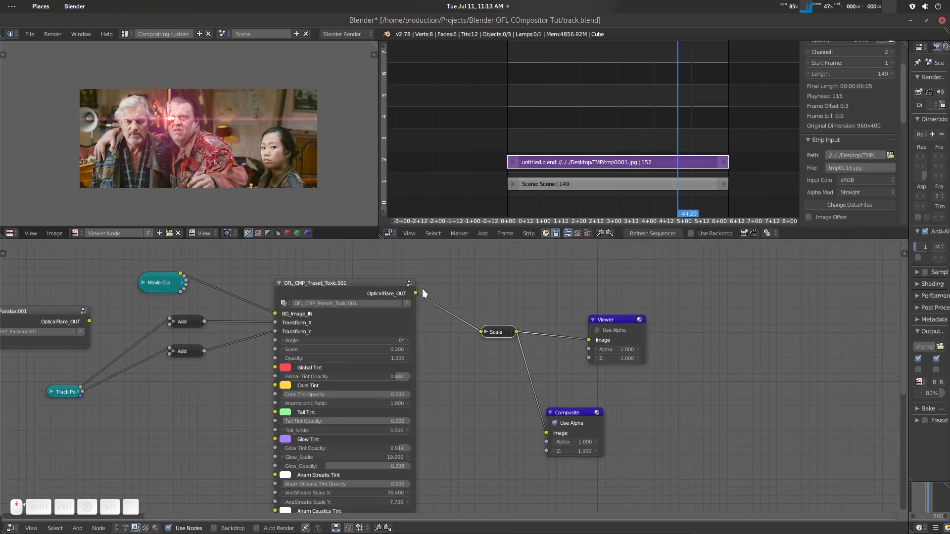
{"action": "scroll", "coordinate": [485, 320], "scroll_direction": "up", "scroll_amount": 2}
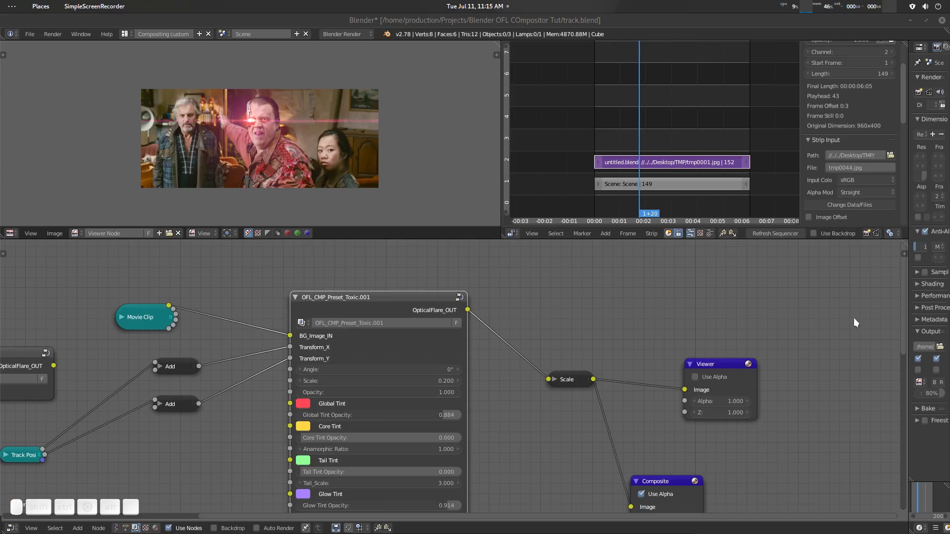
{"action": "middle_click_drag", "start_coordinate": [483, 321], "coordinate": [481, 287]}
{"action": "scroll", "coordinate": [477, 291], "scroll_direction": "down", "scroll_amount": 2}
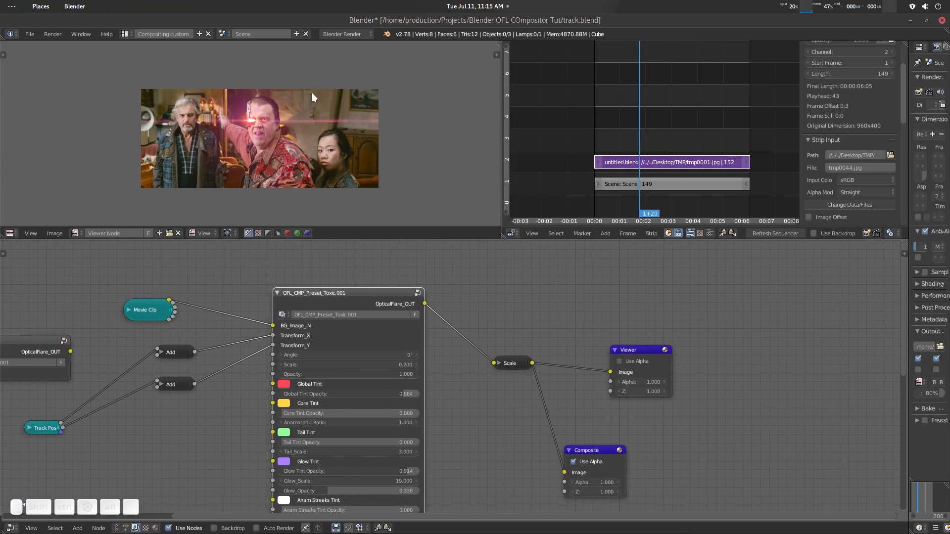
- Open the OFL_CMP_PRESET scene containing the preset nodes and delete that scene from the file
{"action": "left_click", "coordinate": [223, 33]}
{"action": "left_click", "coordinate": [241, 48]}
{"action": "scroll", "coordinate": [342, 312], "scroll_direction": "down", "scroll_amount": 3}
{"action": "middle_click_drag", "start_coordinate": [367, 347], "coordinate": [405, 333]}
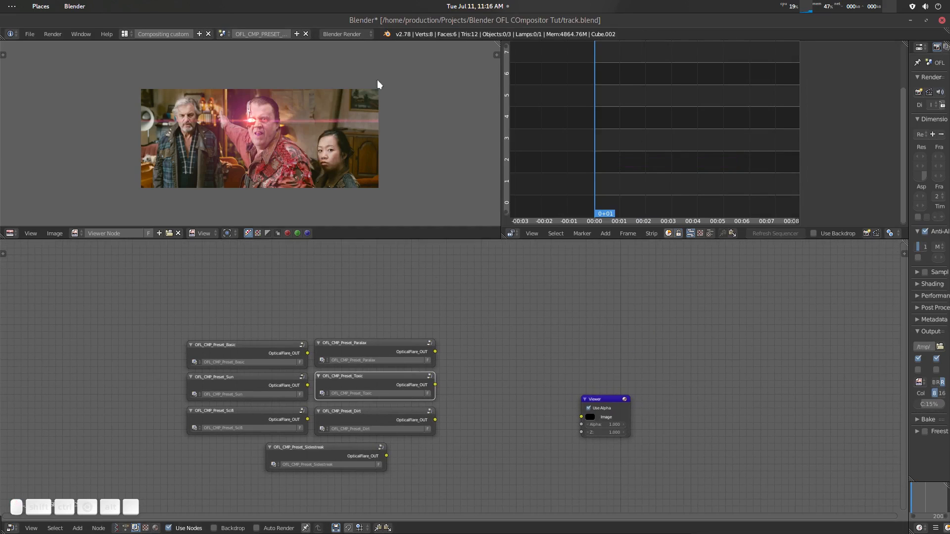
{"action": "left_click", "coordinate": [306, 33]}
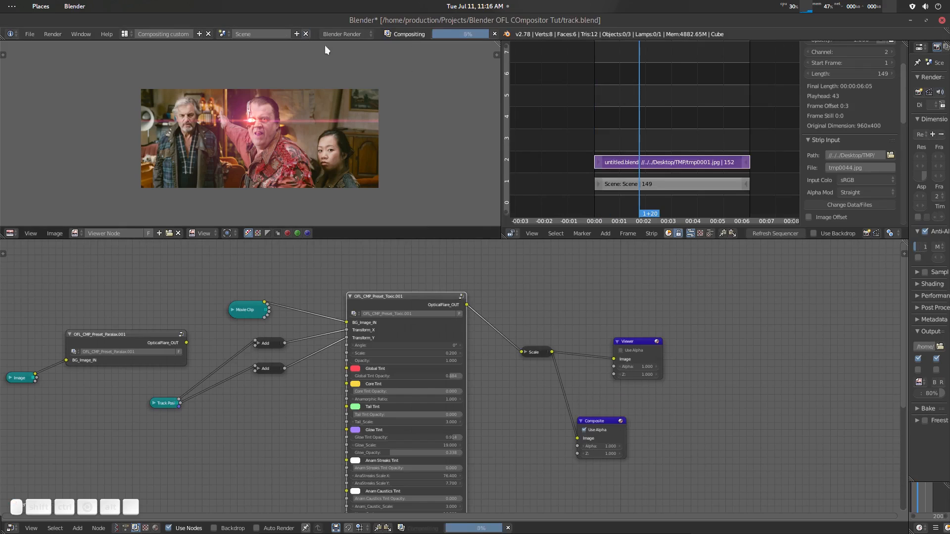
{"action": "left_click", "coordinate": [223, 33]}
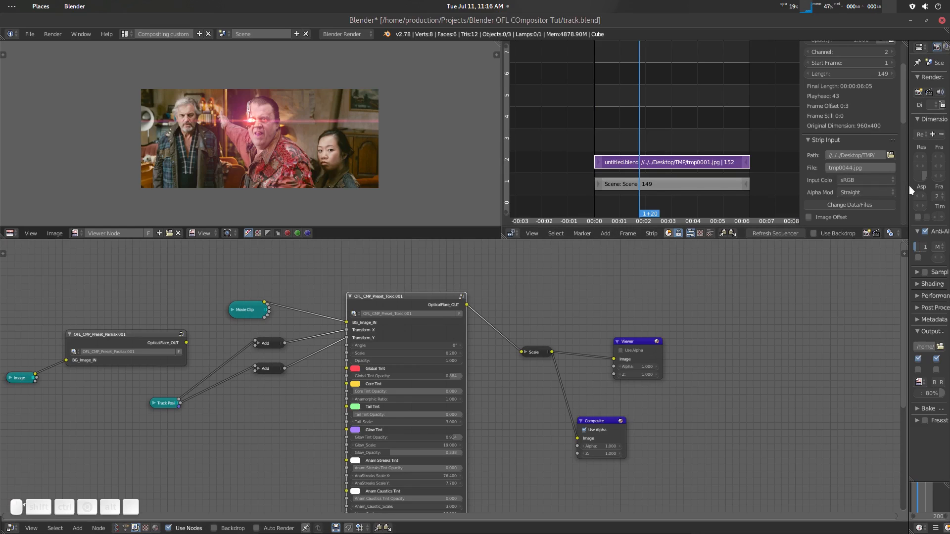
- Widen the properties area, view the orphan data in the Outliner, and restore the narrower Properties editor
{"action": "left_click_drag", "start_coordinate": [909, 185], "coordinate": [705, 222]}
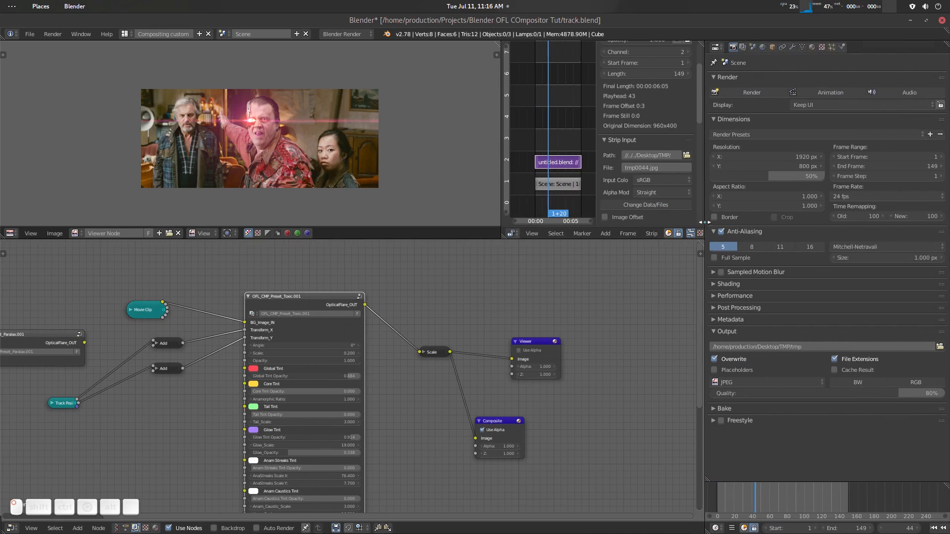
{"action": "left_click", "coordinate": [715, 47]}
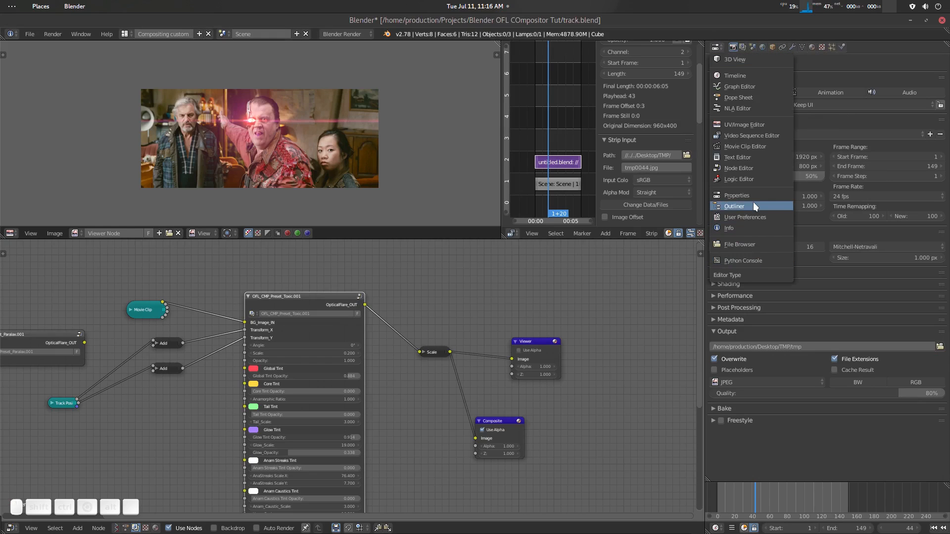
{"action": "left_click", "coordinate": [753, 204]}
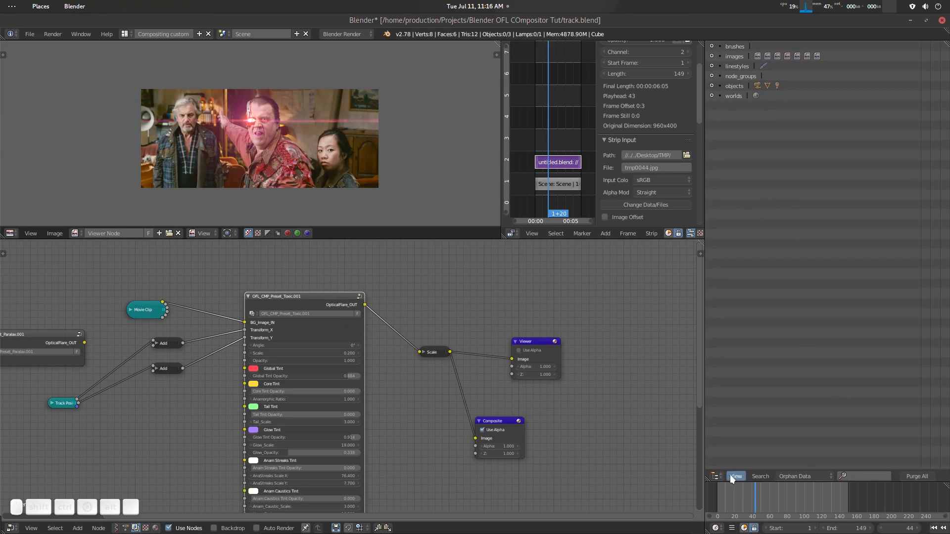
{"action": "left_click", "coordinate": [715, 476]}
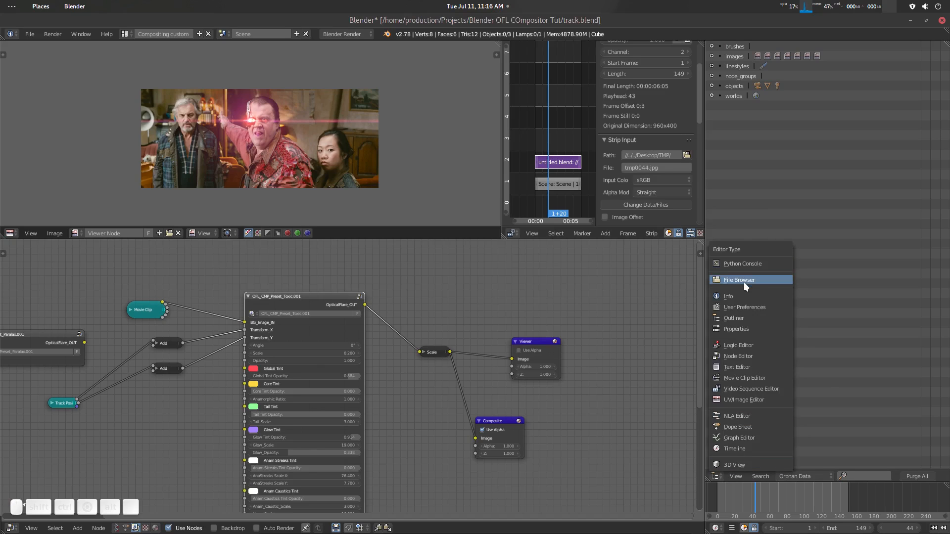
{"action": "left_click", "coordinate": [740, 328]}
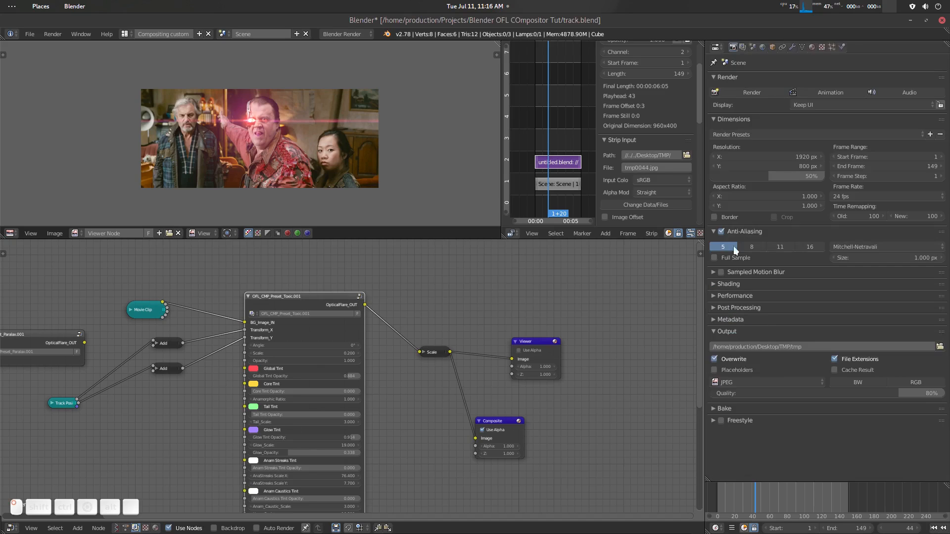
{"action": "left_click_drag", "start_coordinate": [705, 193], "coordinate": [795, 191]}
- Open the OFL_CMP_Preset_Toxic.001 node group for editing and turn off the Switch node in its Tail frame
{"action": "key", "text": "Home"}
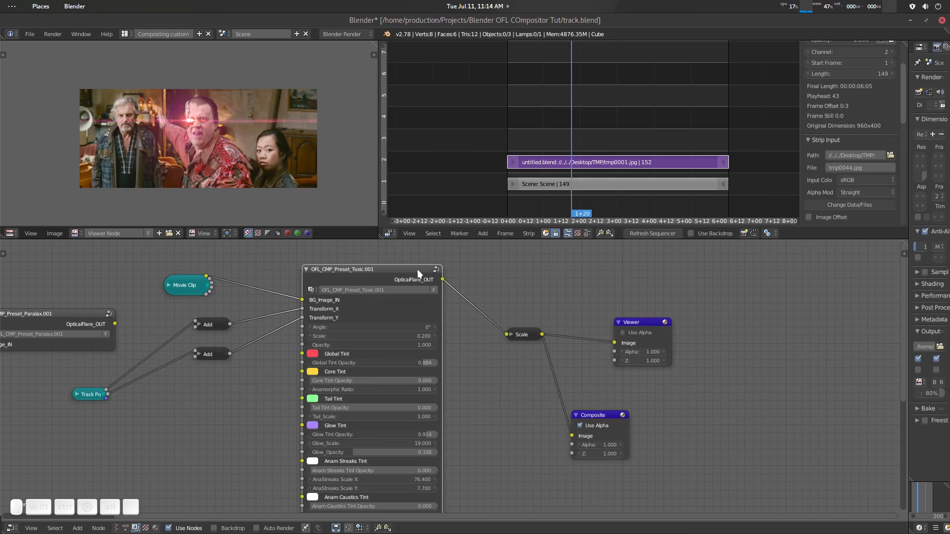
{"action": "key", "text": "Tab"}
{"action": "scroll", "coordinate": [440, 341], "scroll_direction": "down", "scroll_amount": 6}
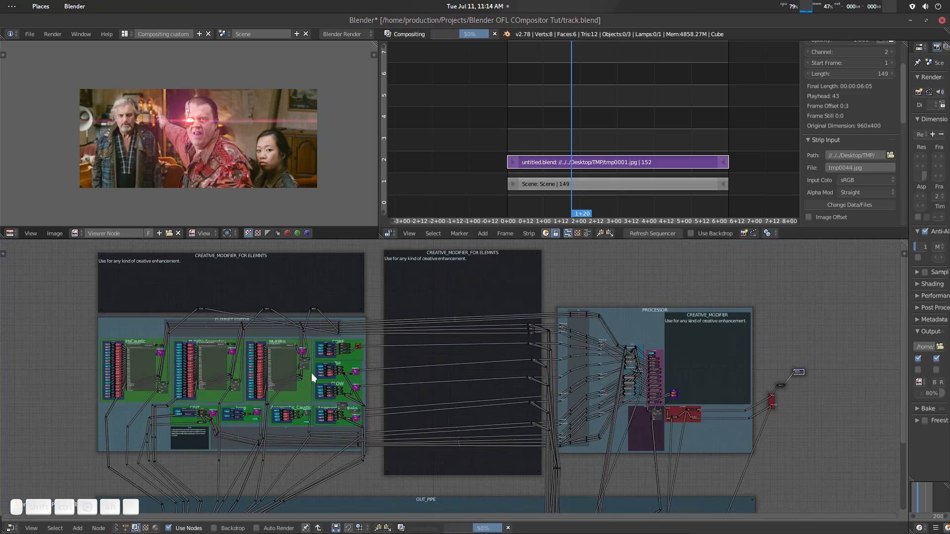
{"action": "scroll", "coordinate": [430, 409], "scroll_direction": "up", "scroll_amount": 3}
{"action": "middle_click_drag", "start_coordinate": [305, 379], "coordinate": [495, 372]}
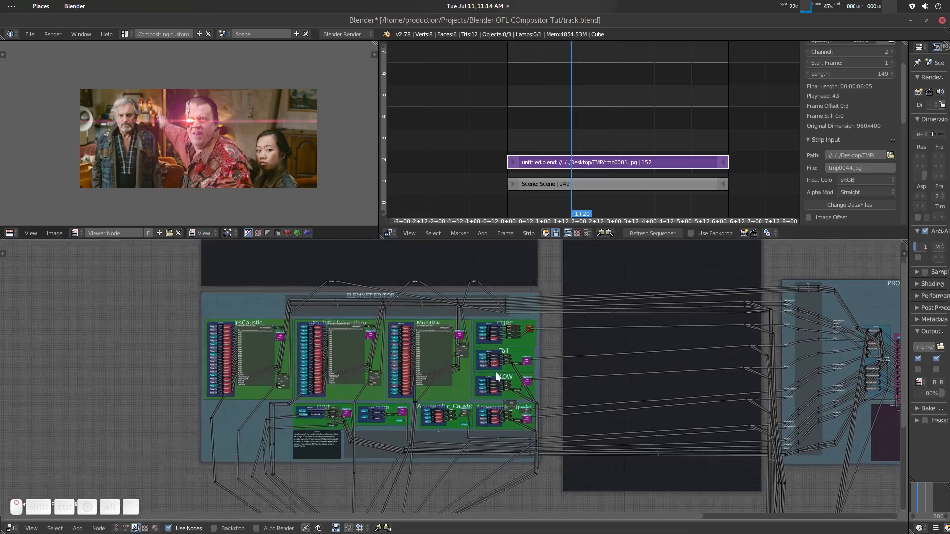
{"action": "scroll", "coordinate": [399, 364], "scroll_direction": "up", "scroll_amount": 5}
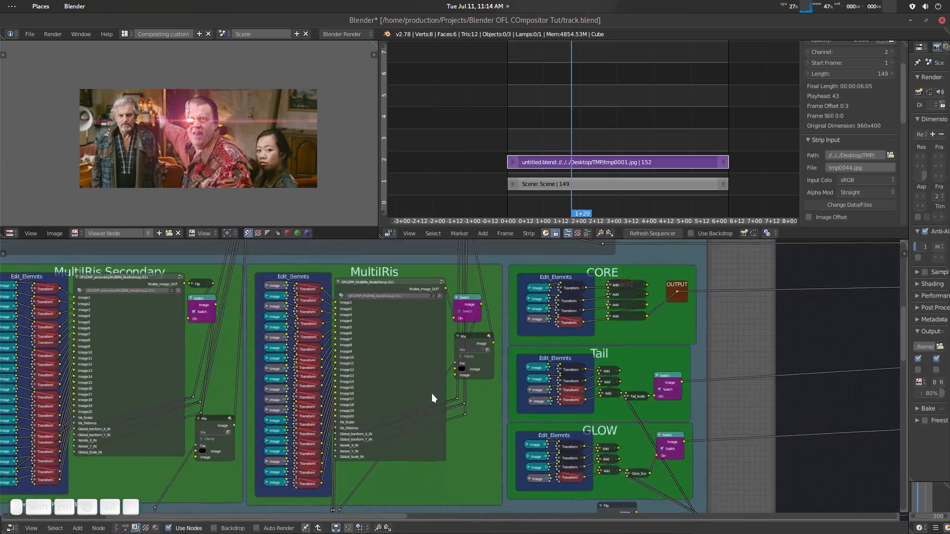
{"action": "scroll", "coordinate": [432, 393], "scroll_direction": "up", "scroll_amount": 3}
{"action": "middle_click_drag", "start_coordinate": [754, 300], "coordinate": [676, 331]}
{"action": "scroll", "coordinate": [564, 331], "scroll_direction": "up", "scroll_amount": 2}
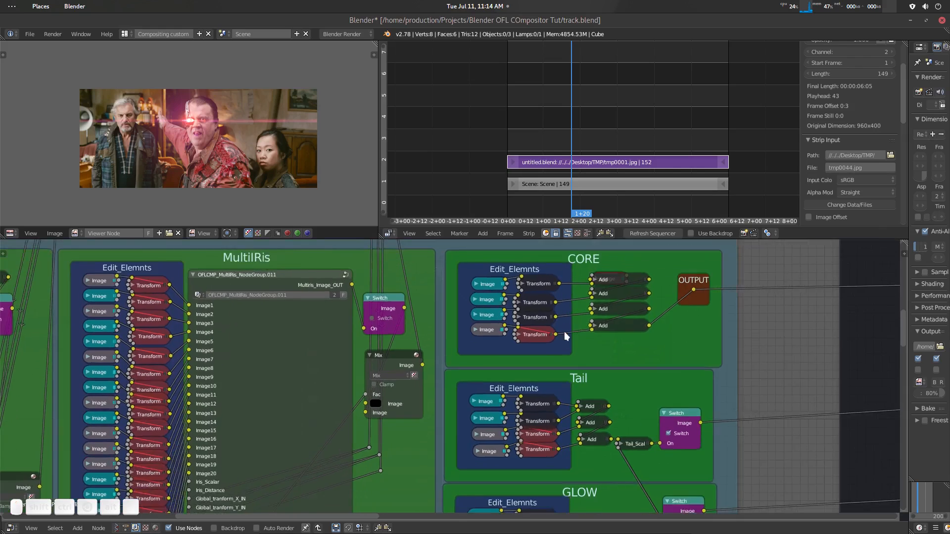
{"action": "scroll", "coordinate": [596, 327], "scroll_direction": "down", "scroll_amount": 2}
{"action": "middle_click_drag", "start_coordinate": [630, 379], "coordinate": [588, 331]}
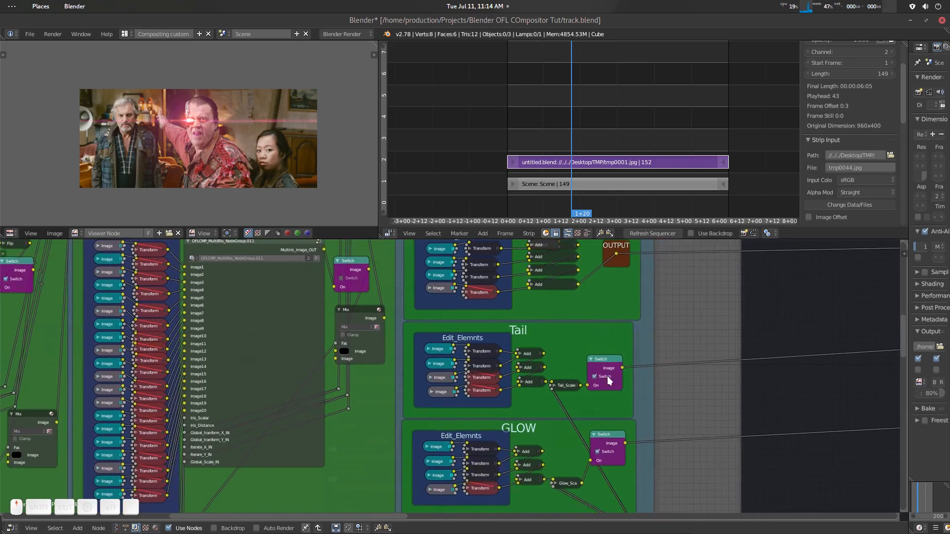
{"action": "scroll", "coordinate": [611, 378], "scroll_direction": "up", "scroll_amount": 2}
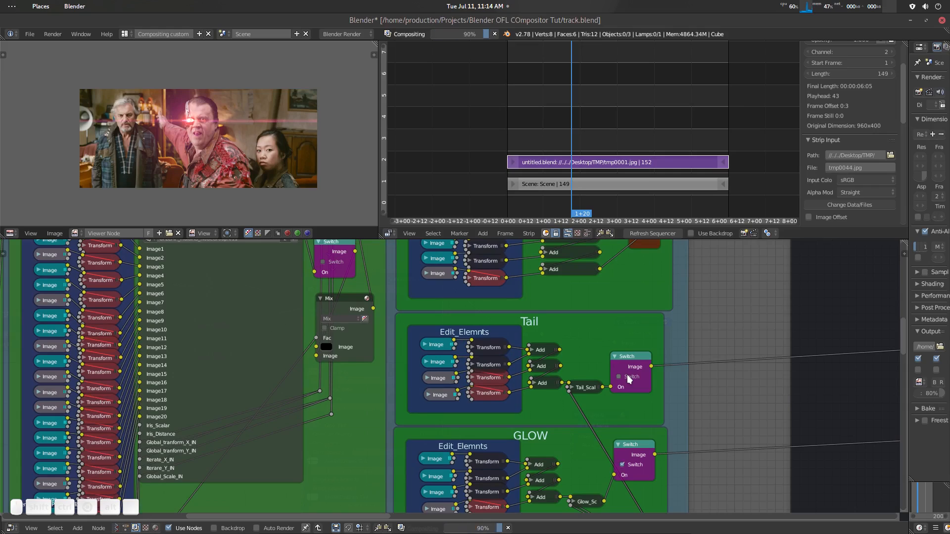
- Examine the Toxic group's layout, from the Element Editor frames through the creative modifier frames to the Processor frame and group output
{"action": "scroll", "coordinate": [538, 336], "scroll_direction": "down", "scroll_amount": 6}
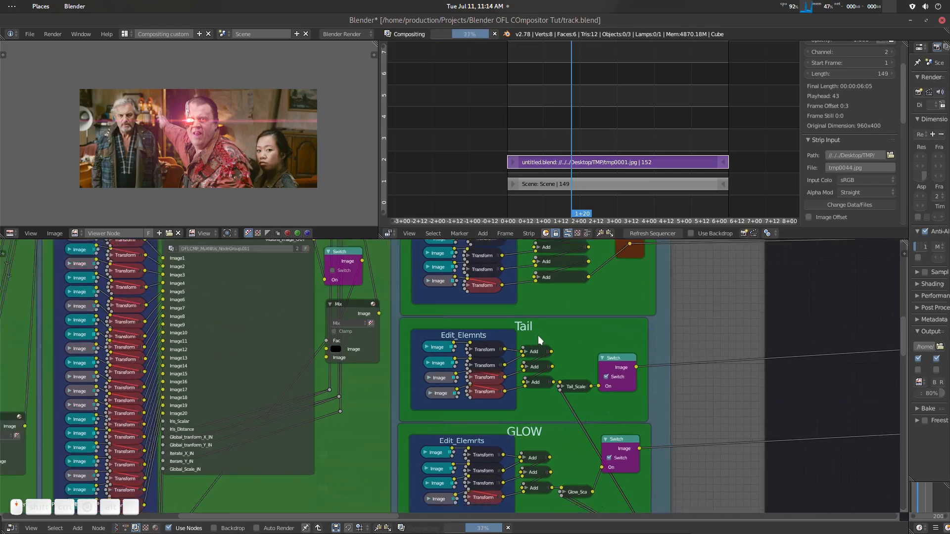
{"action": "scroll", "coordinate": [539, 336], "scroll_direction": "down", "scroll_amount": 3}
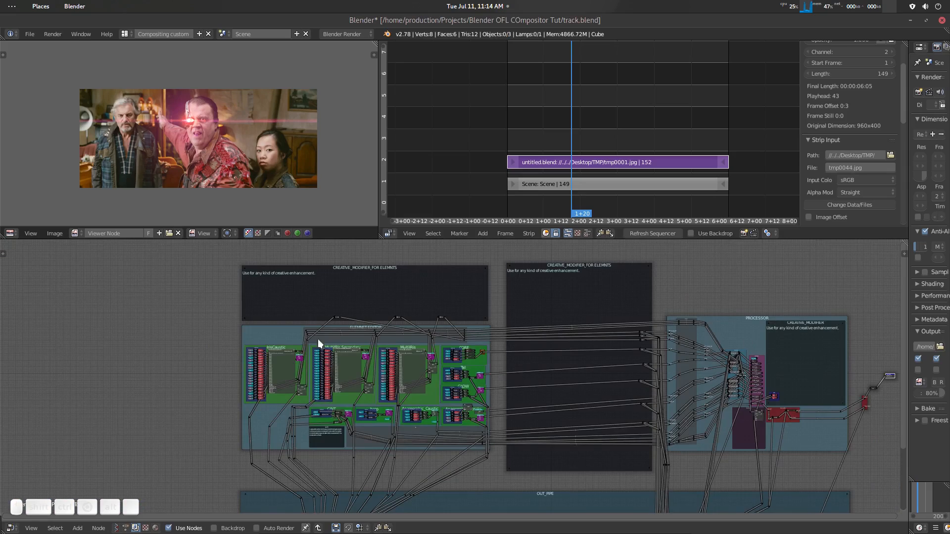
{"action": "scroll", "coordinate": [415, 402], "scroll_direction": "up", "scroll_amount": 4}
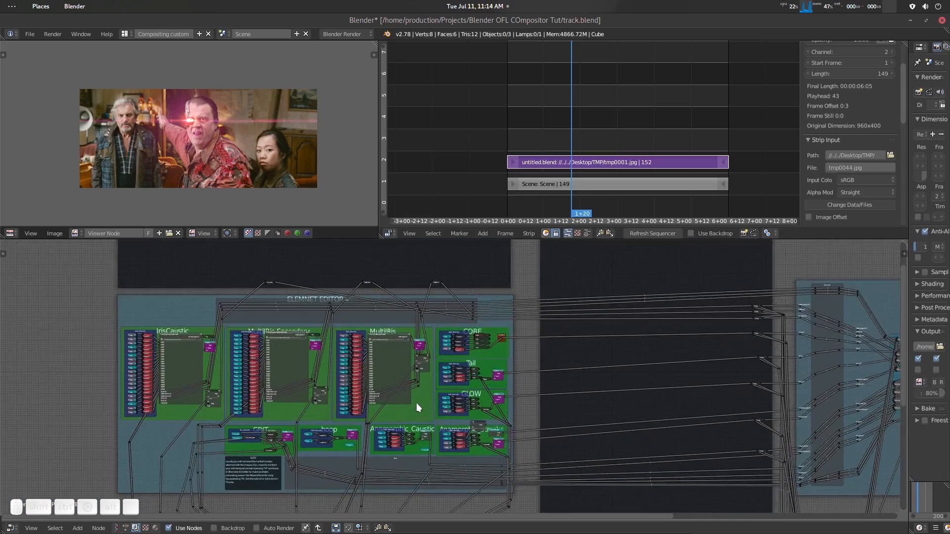
{"action": "middle_click_drag", "start_coordinate": [416, 402], "coordinate": [571, 351]}
{"action": "scroll", "coordinate": [573, 349], "scroll_direction": "up", "scroll_amount": 2}
{"action": "scroll", "coordinate": [574, 350], "scroll_direction": "up", "scroll_amount": 1}
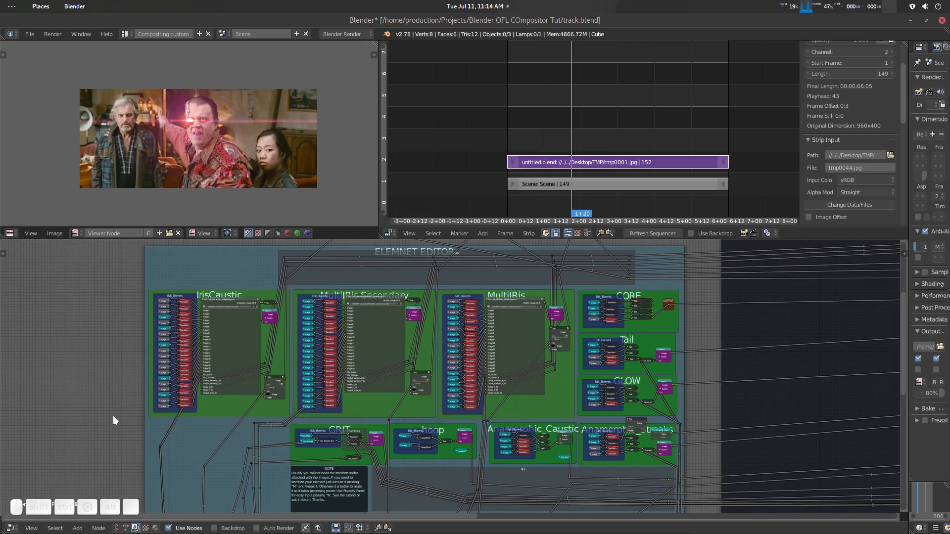
{"action": "scroll", "coordinate": [438, 415], "scroll_direction": "down", "scroll_amount": 4}
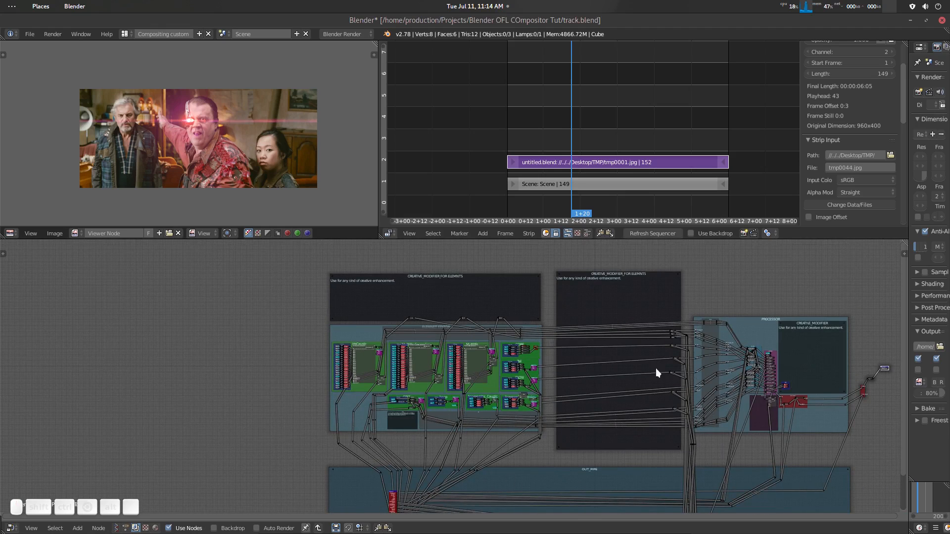
{"action": "scroll", "coordinate": [423, 366], "scroll_direction": "up", "scroll_amount": 4}
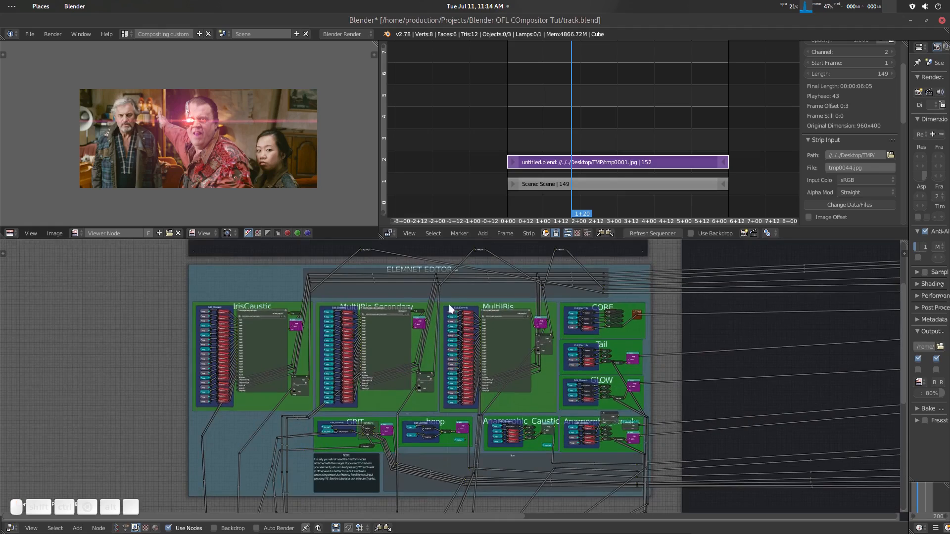
{"action": "scroll", "coordinate": [508, 424], "scroll_direction": "down", "scroll_amount": 7}
{"action": "middle_click_drag", "start_coordinate": [839, 395], "coordinate": [555, 395]}
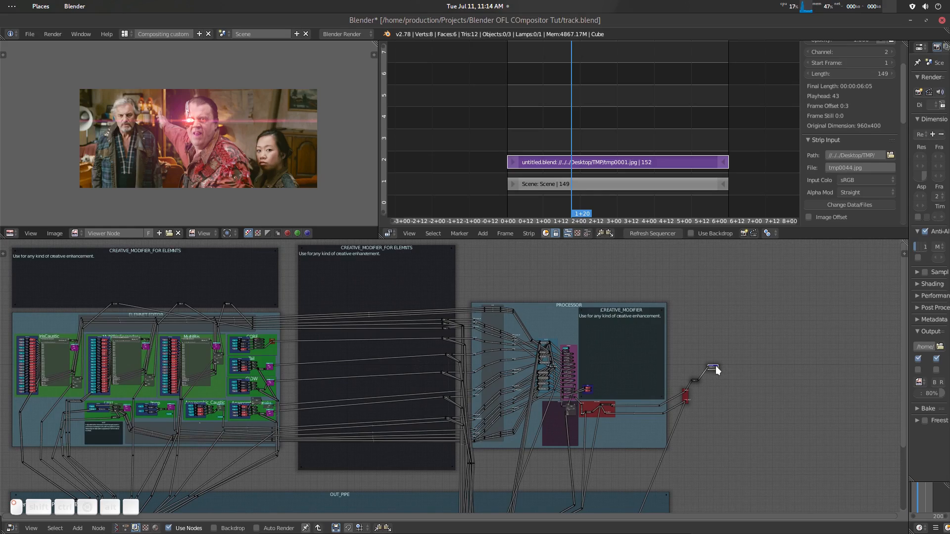
- Exit the Toxic node group to the main compositing tree and widen the image viewer beside the sequencer
{"action": "key", "text": "Tab"}
{"action": "scroll", "coordinate": [479, 391], "scroll_direction": "up", "scroll_amount": 6}
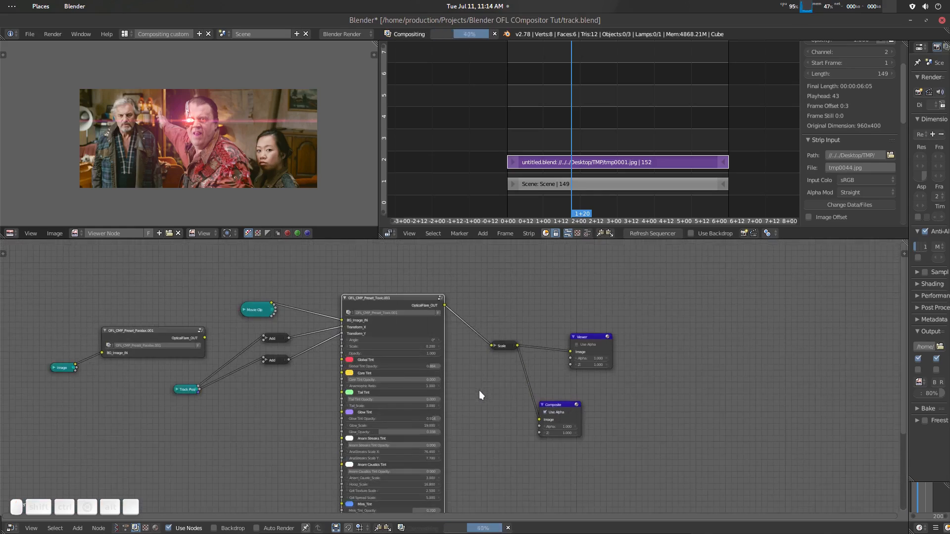
{"action": "scroll", "coordinate": [479, 391], "scroll_direction": "up", "scroll_amount": 1}
{"action": "middle_click_drag", "start_coordinate": [479, 391], "coordinate": [513, 381]}
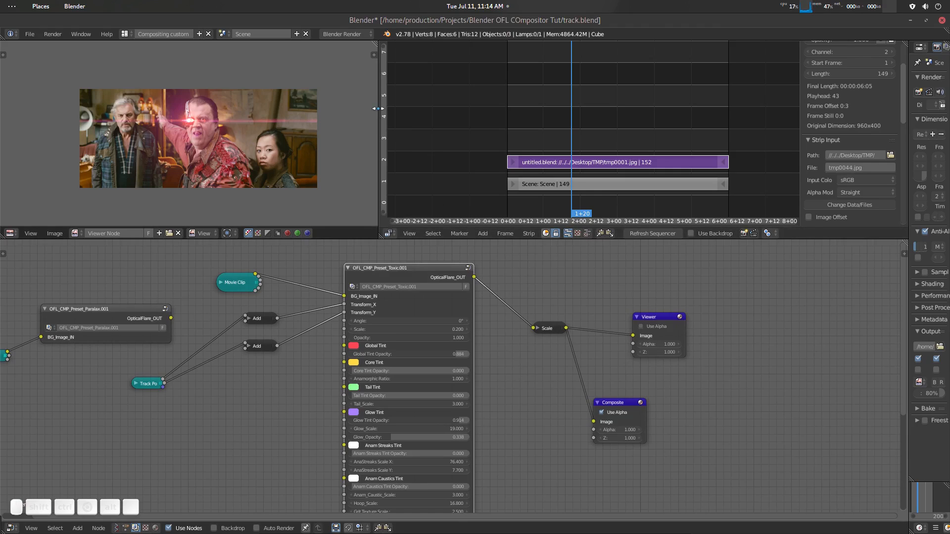
{"action": "left_click_drag", "start_coordinate": [379, 110], "coordinate": [513, 111]}
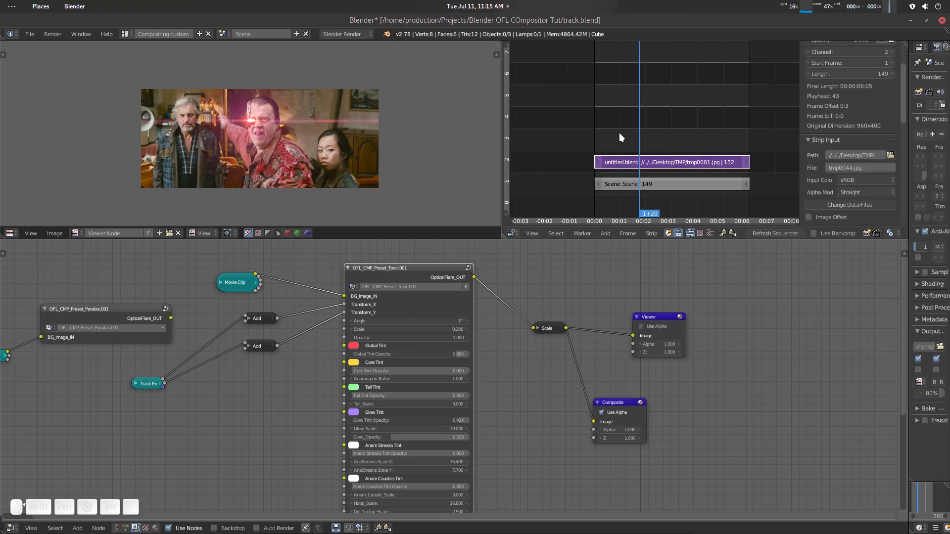
{"action": "scroll", "coordinate": [559, 299], "scroll_direction": "up", "scroll_amount": 3}
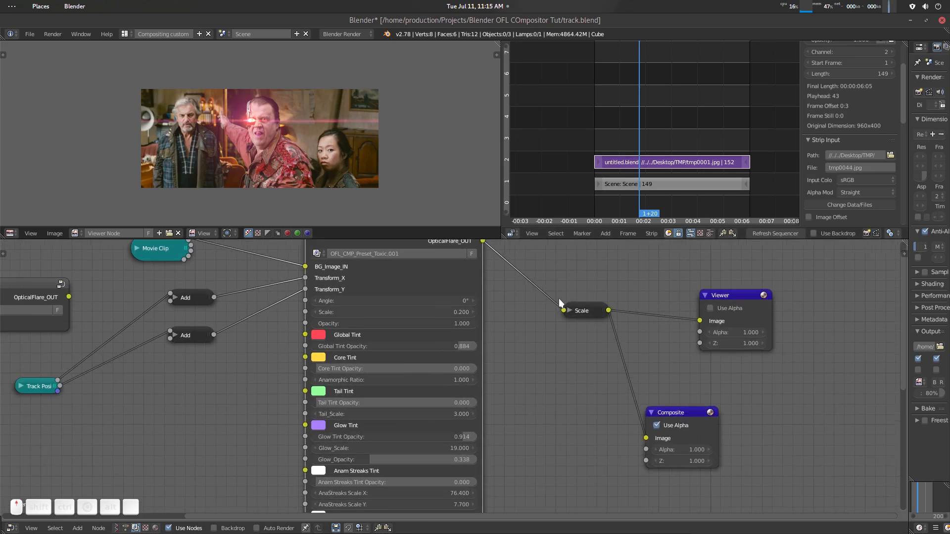